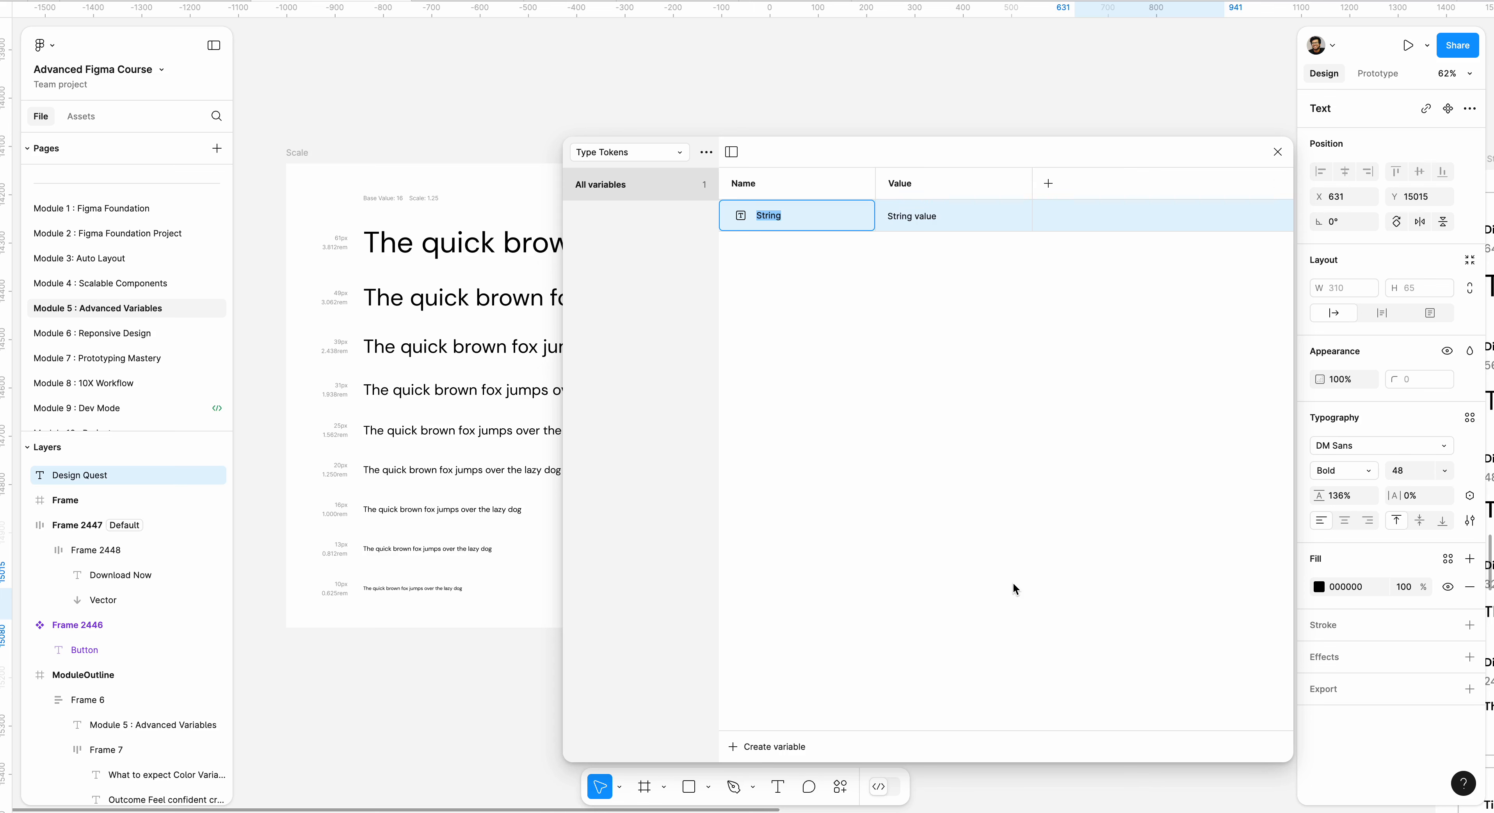
Step: Name the new string variable Font-name inside a Font-family group
{"action": "type", "text": "Font"}
{"action": "type", "text": "-family"}
{"action": "type", "text": " / Fonr"}
{"action": "type", "text": "-na"}
{"action": "type", "text": "name"}
{"action": "key", "text": "Return"}
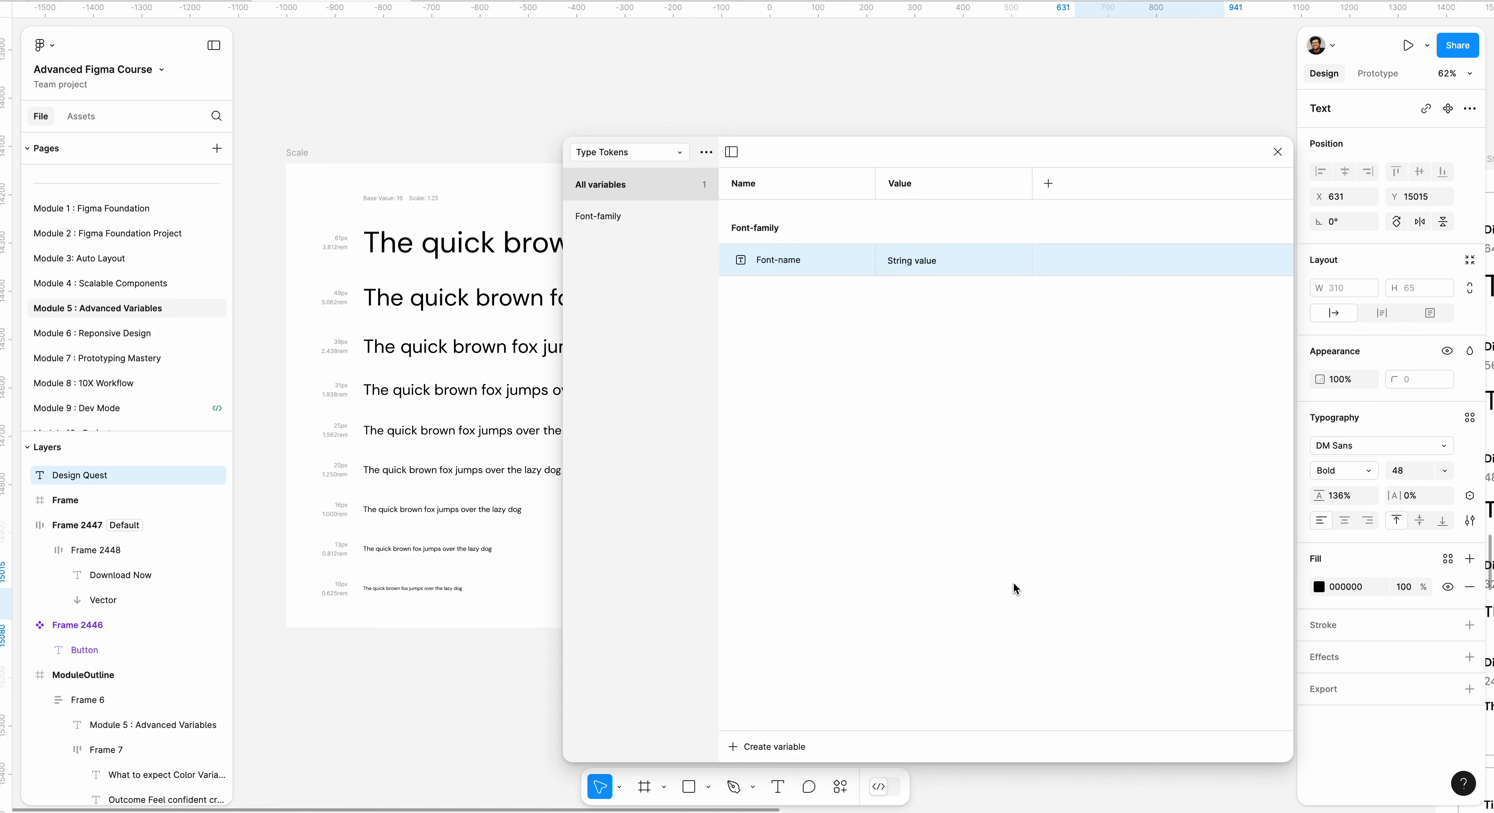
Step: Set the Font-name variable's value to DM Sans
{"action": "double_click", "coordinate": [923, 261]}
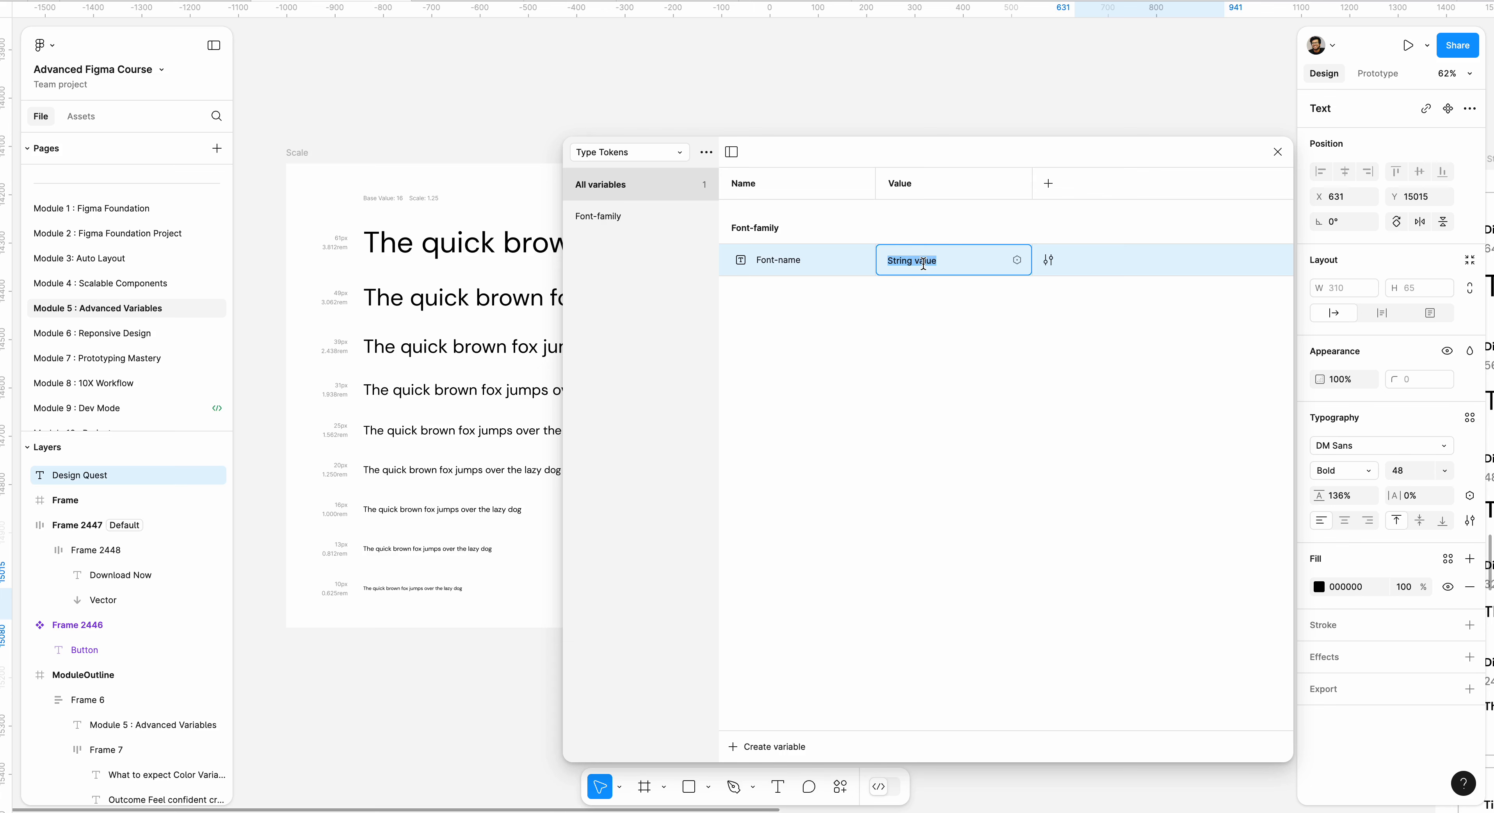
{"action": "type", "text": "DM Sans"}
{"action": "key", "text": "Return"}
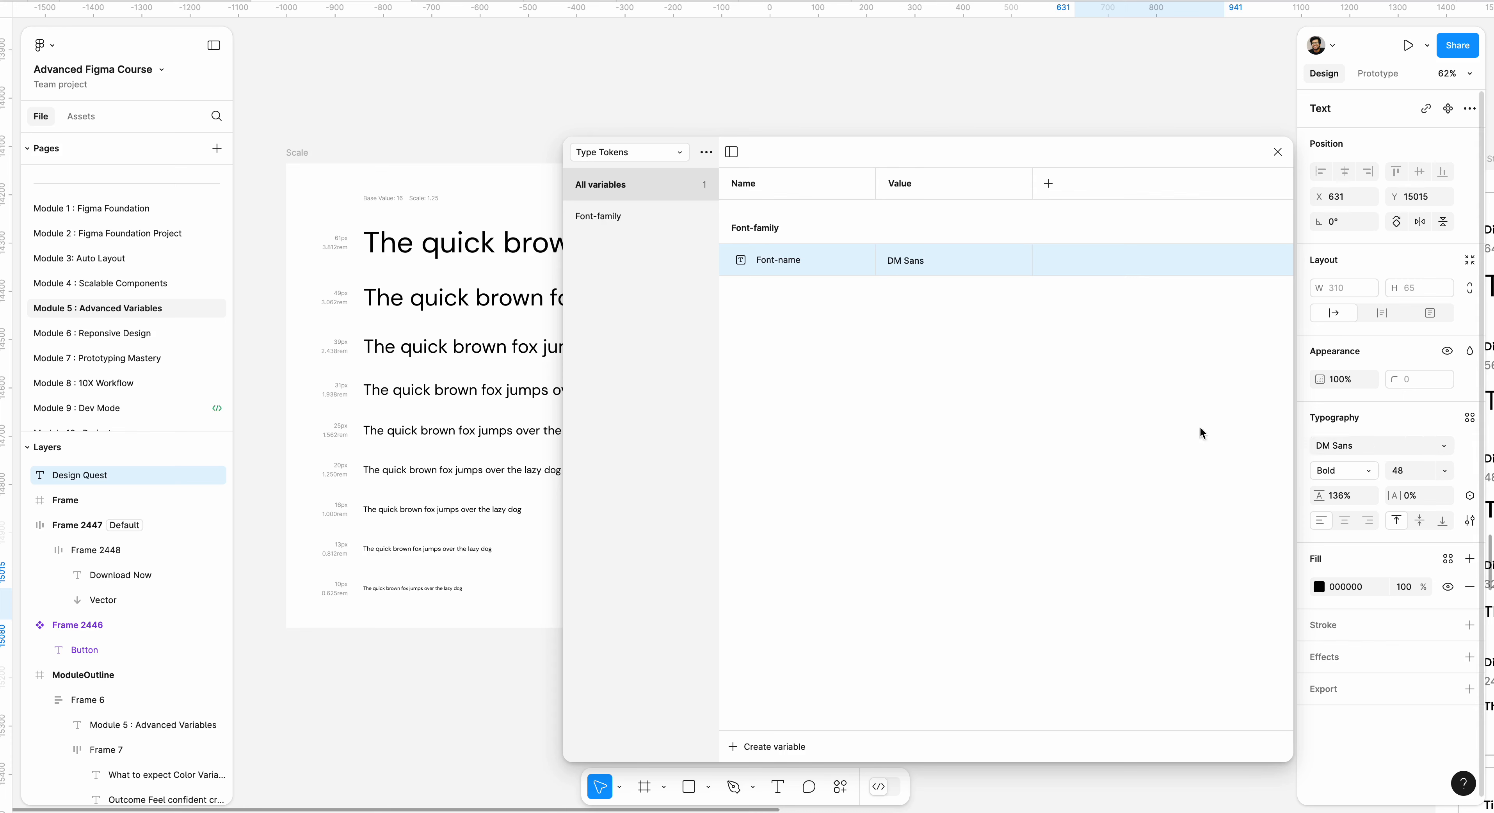
{"action": "left_click", "coordinate": [915, 356]}
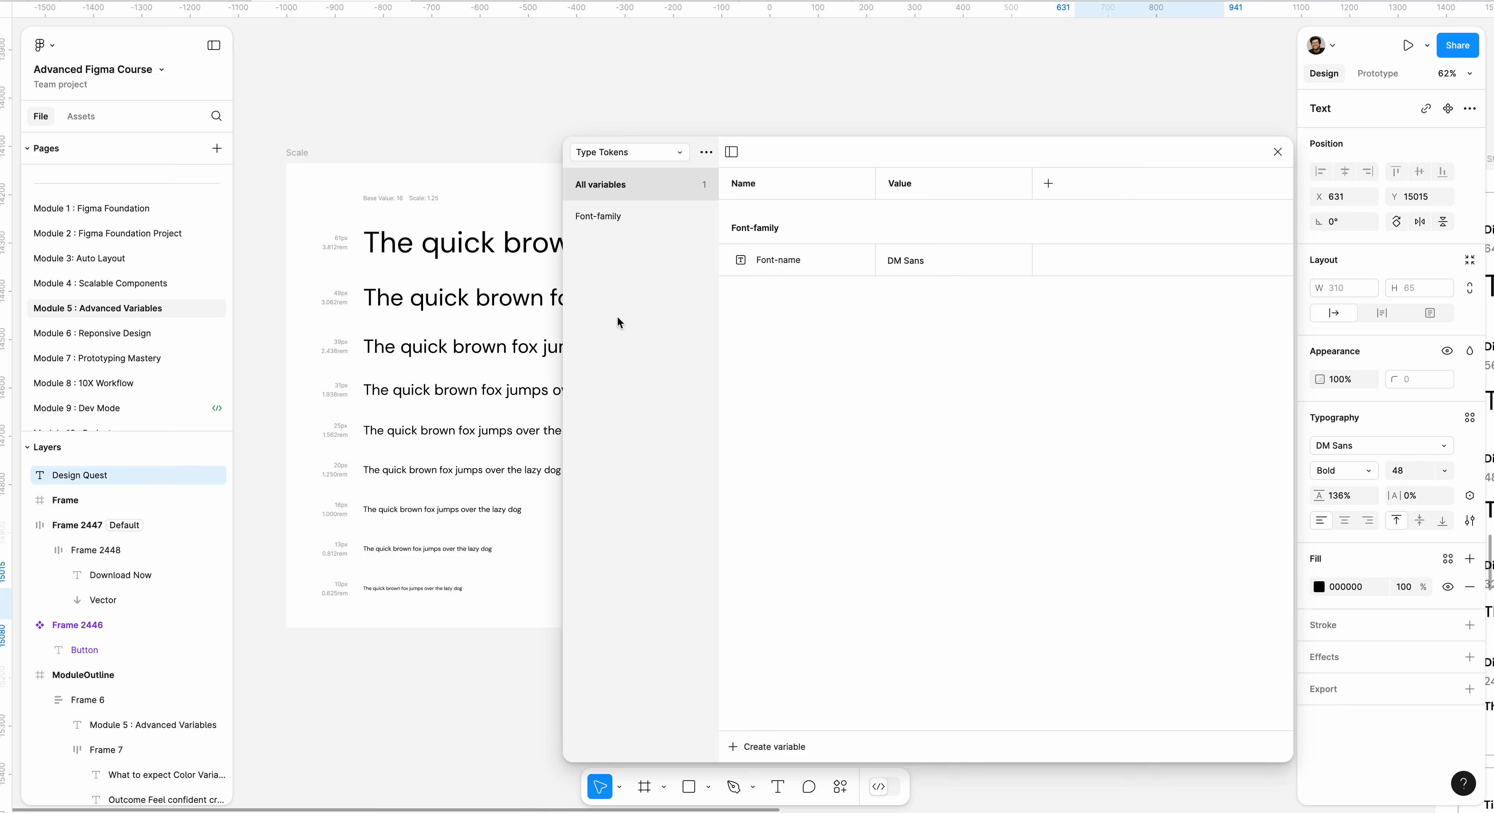
Step: Create a number variable named font-size-100 inside a Font-Size group in the Type Tokens collection
{"action": "left_click_drag", "start_coordinate": [855, 158], "coordinate": [312, 233]}
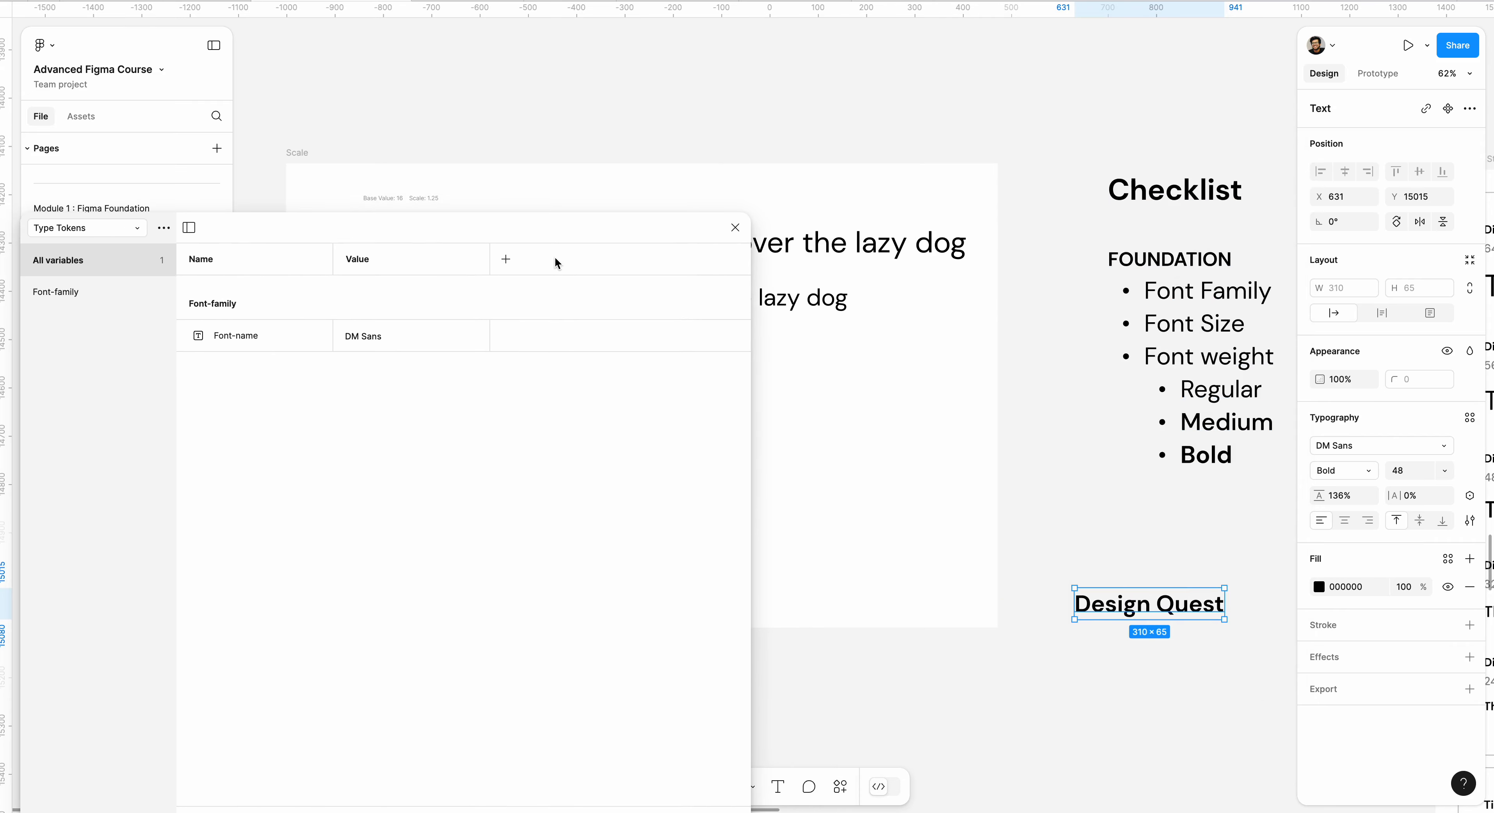
{"action": "left_click_drag", "start_coordinate": [522, 230], "coordinate": [948, 74]}
{"action": "left_click", "coordinate": [671, 668]}
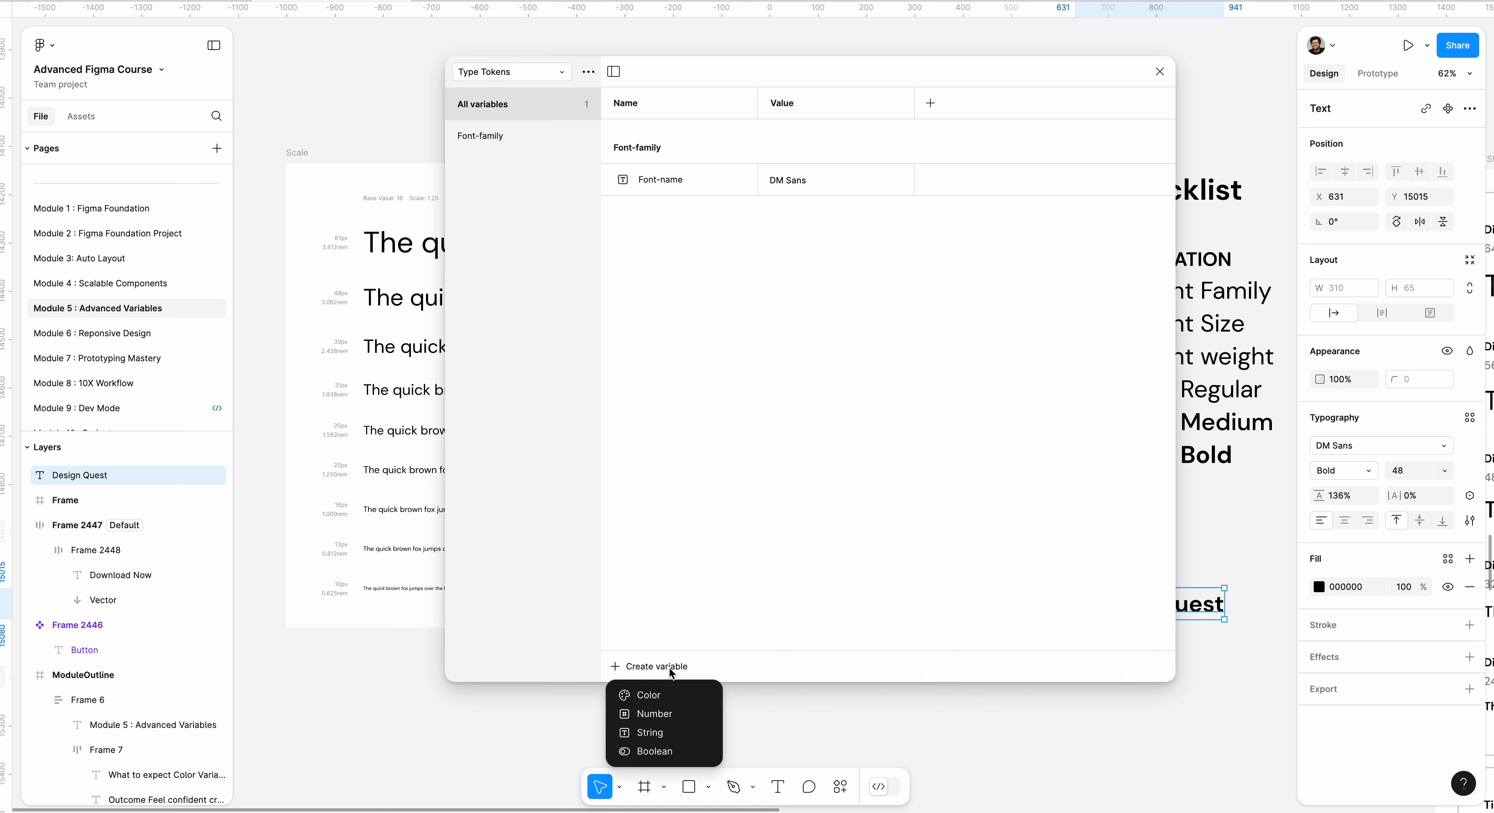
{"action": "left_click", "coordinate": [667, 717]}
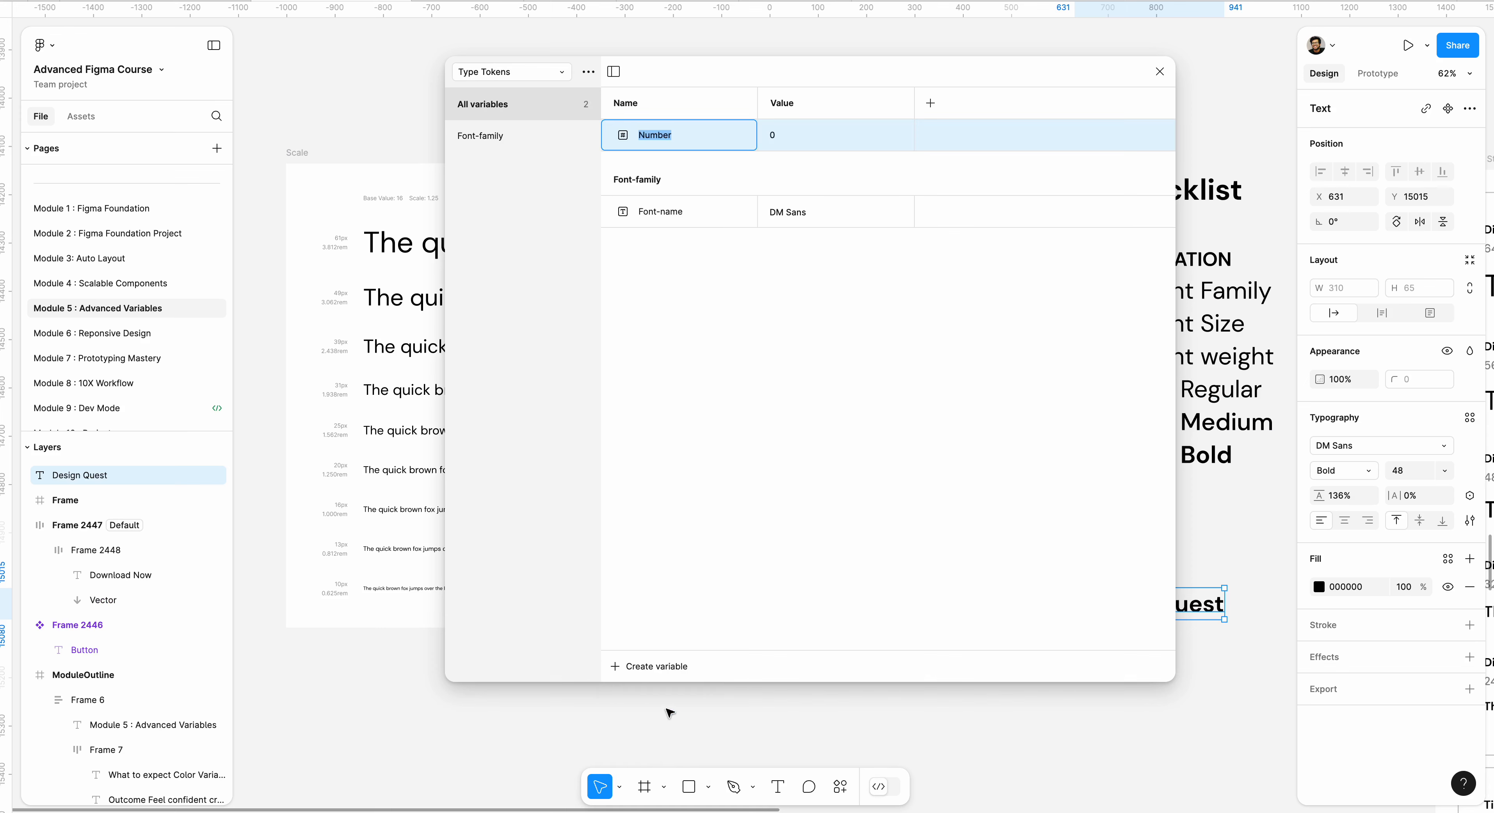
{"action": "type", "text": "Fon"}
{"action": "type", "text": "t-Siz"}
{"action": "type", "text": "e/ Fon"}
{"action": "type", "text": "t"}
{"action": "key", "text": "BackSpace"}
{"action": "key", "text": "BackSpace"}
{"action": "key", "text": "BackSpace"}
{"action": "key", "text": "BackSpace"}
{"action": "type", "text": "font-size-100"}
{"action": "key", "text": "Return"}
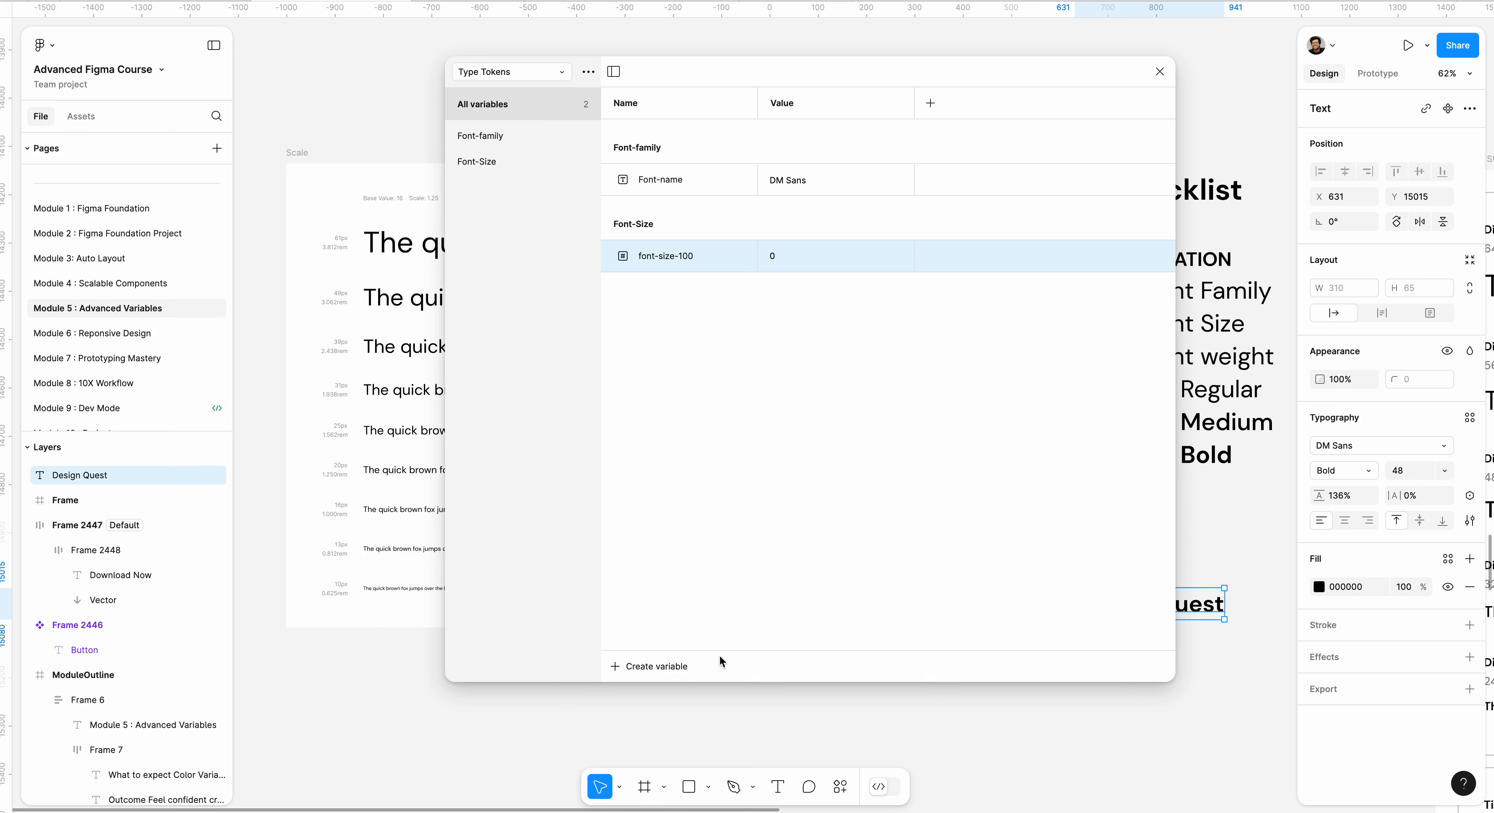
Step: Review the font-size variables in the TypographyVariables collection, and return to the Type Tokens collection
{"action": "left_click", "coordinate": [805, 263]}
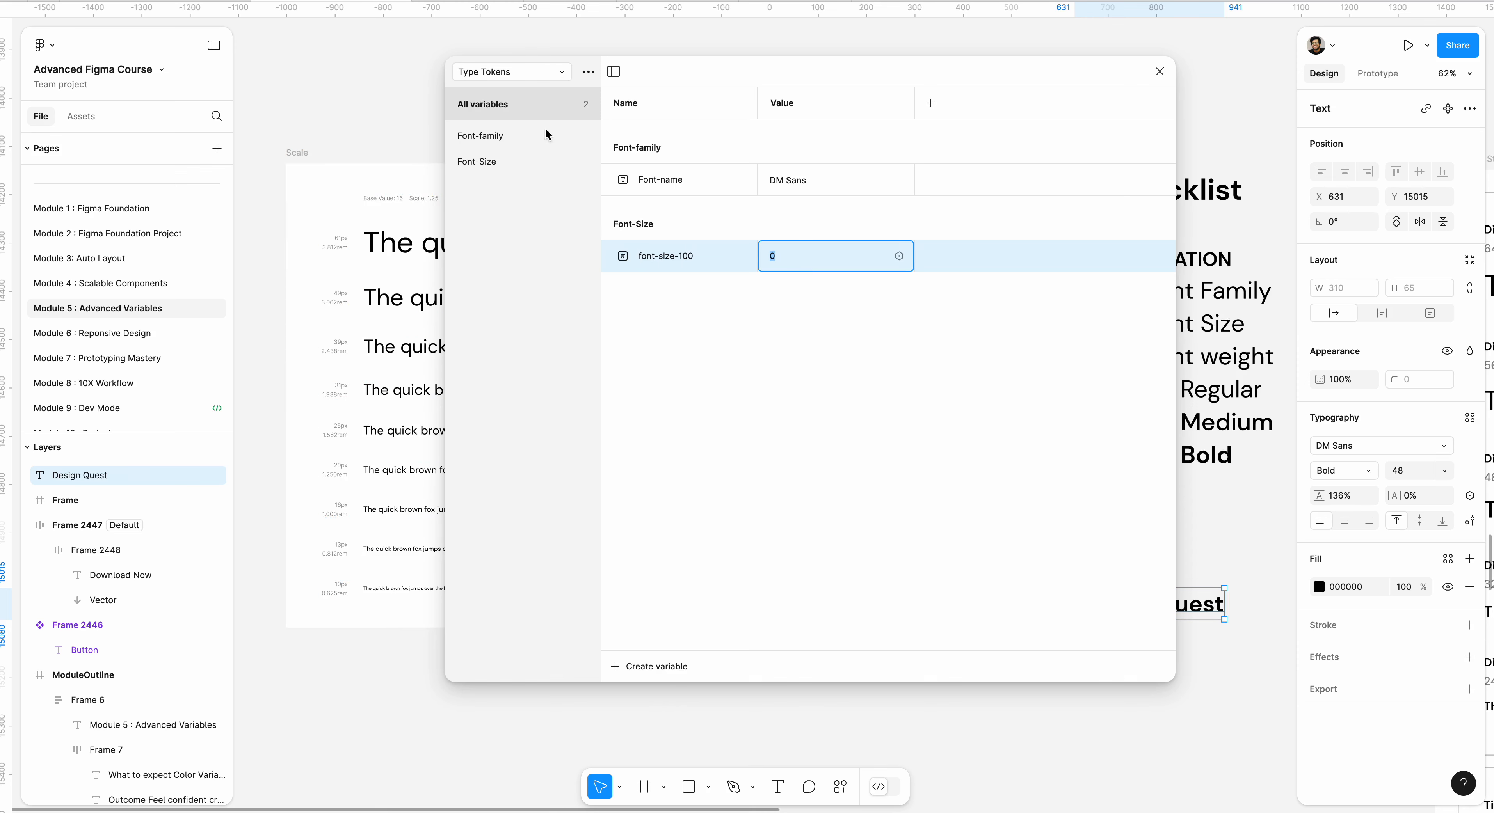
{"action": "left_click", "coordinate": [517, 74]}
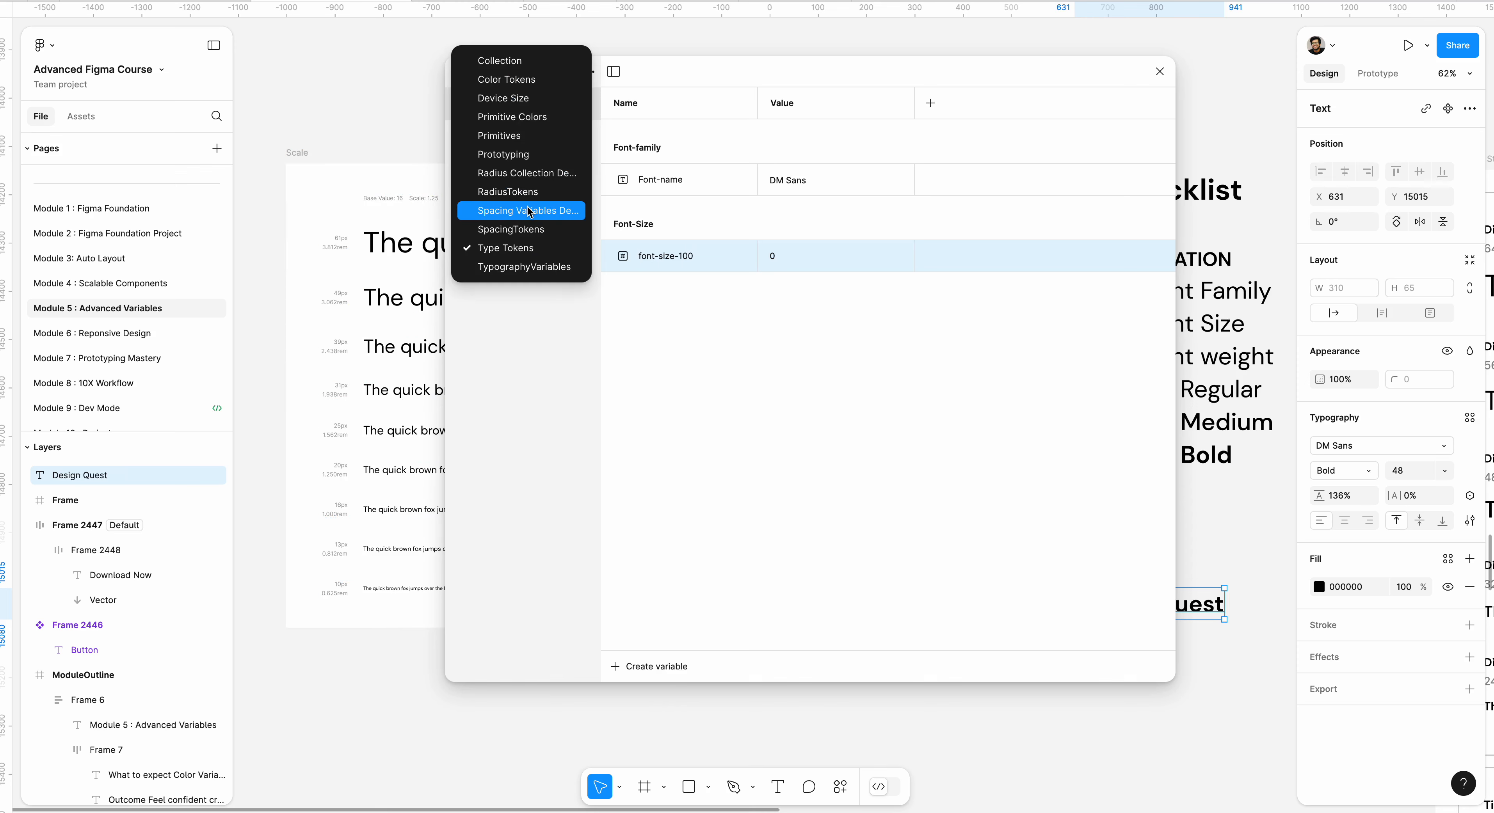
{"action": "left_click", "coordinate": [522, 267]}
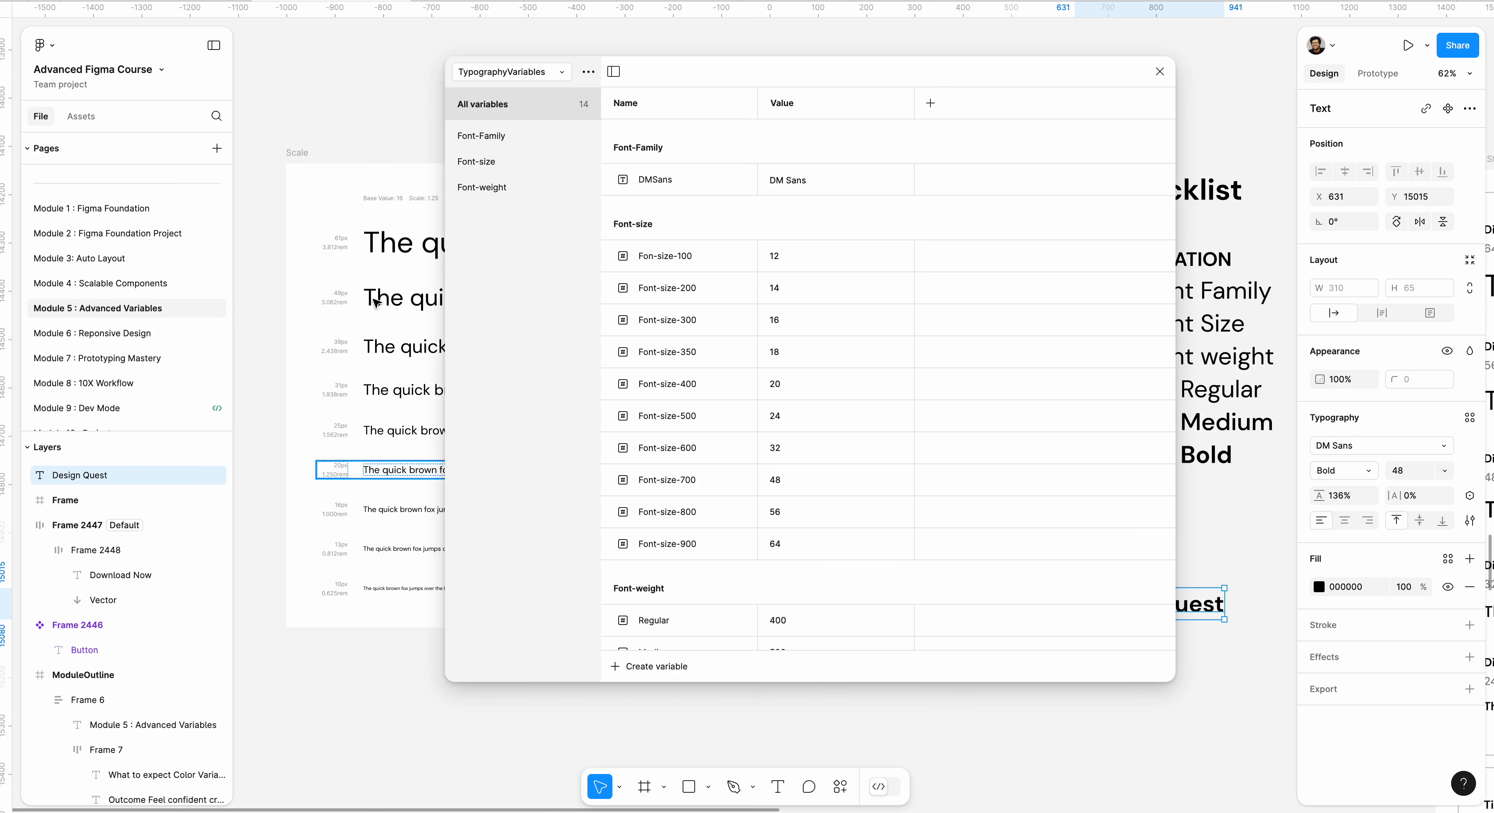
{"action": "left_click", "coordinate": [534, 74]}
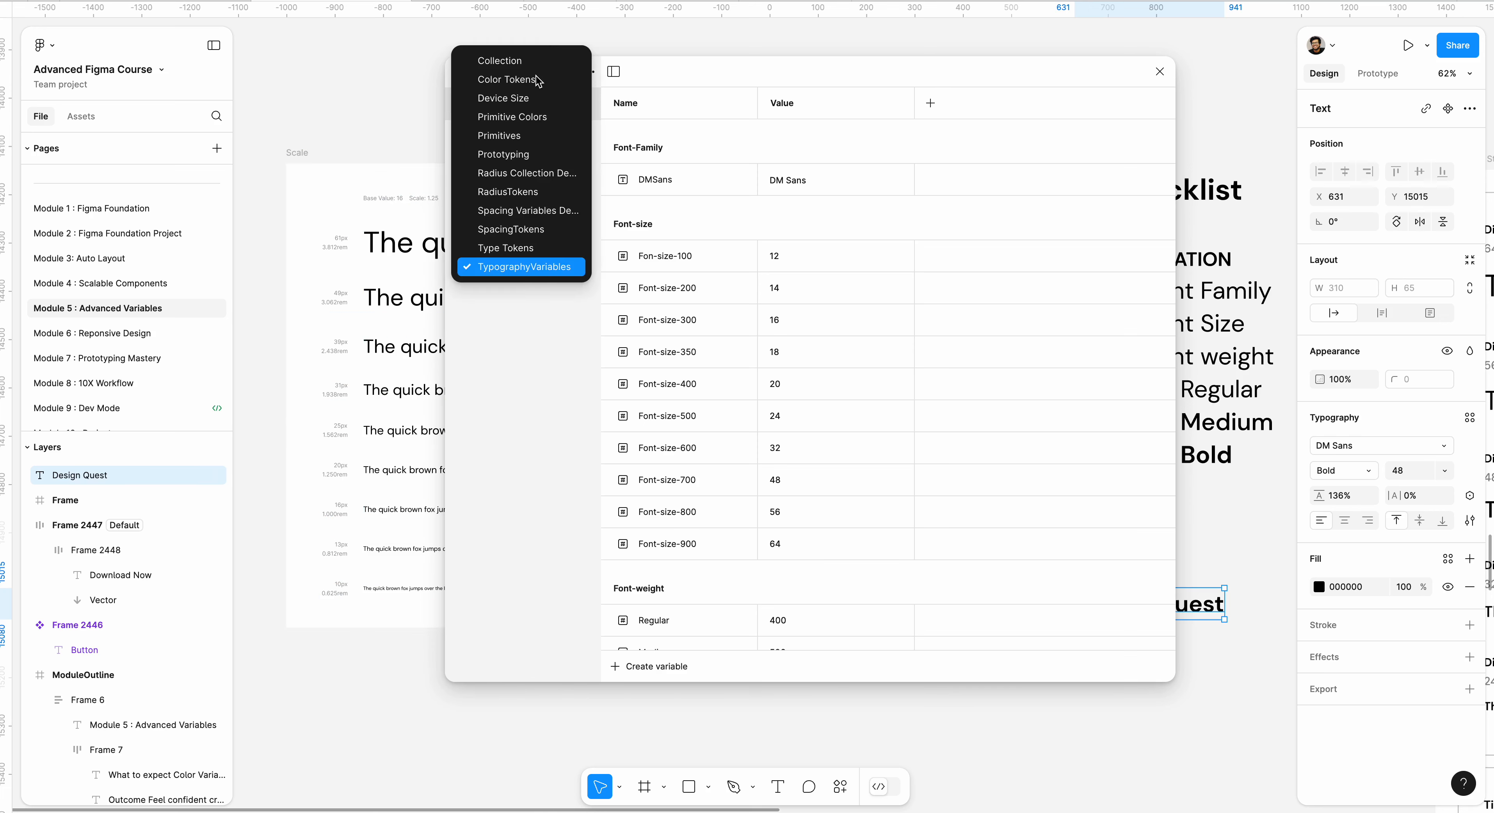
{"action": "left_click", "coordinate": [537, 244]}
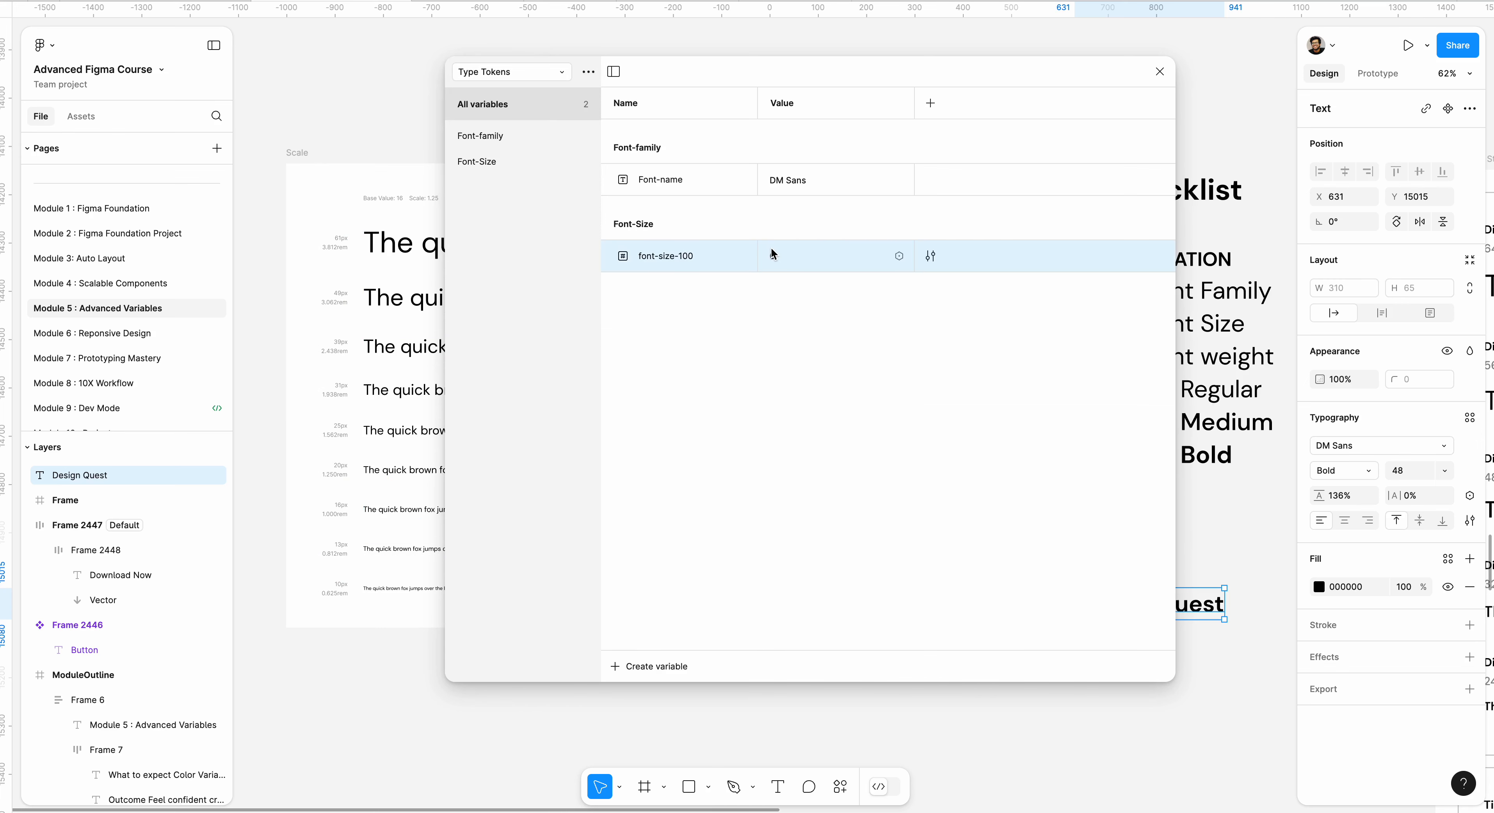
Step: Move the variables window clear of the type scale and set font-size-100 to 10
{"action": "left_click_drag", "start_coordinate": [678, 68], "coordinate": [868, 75]}
{"action": "left_click", "coordinate": [963, 261]}
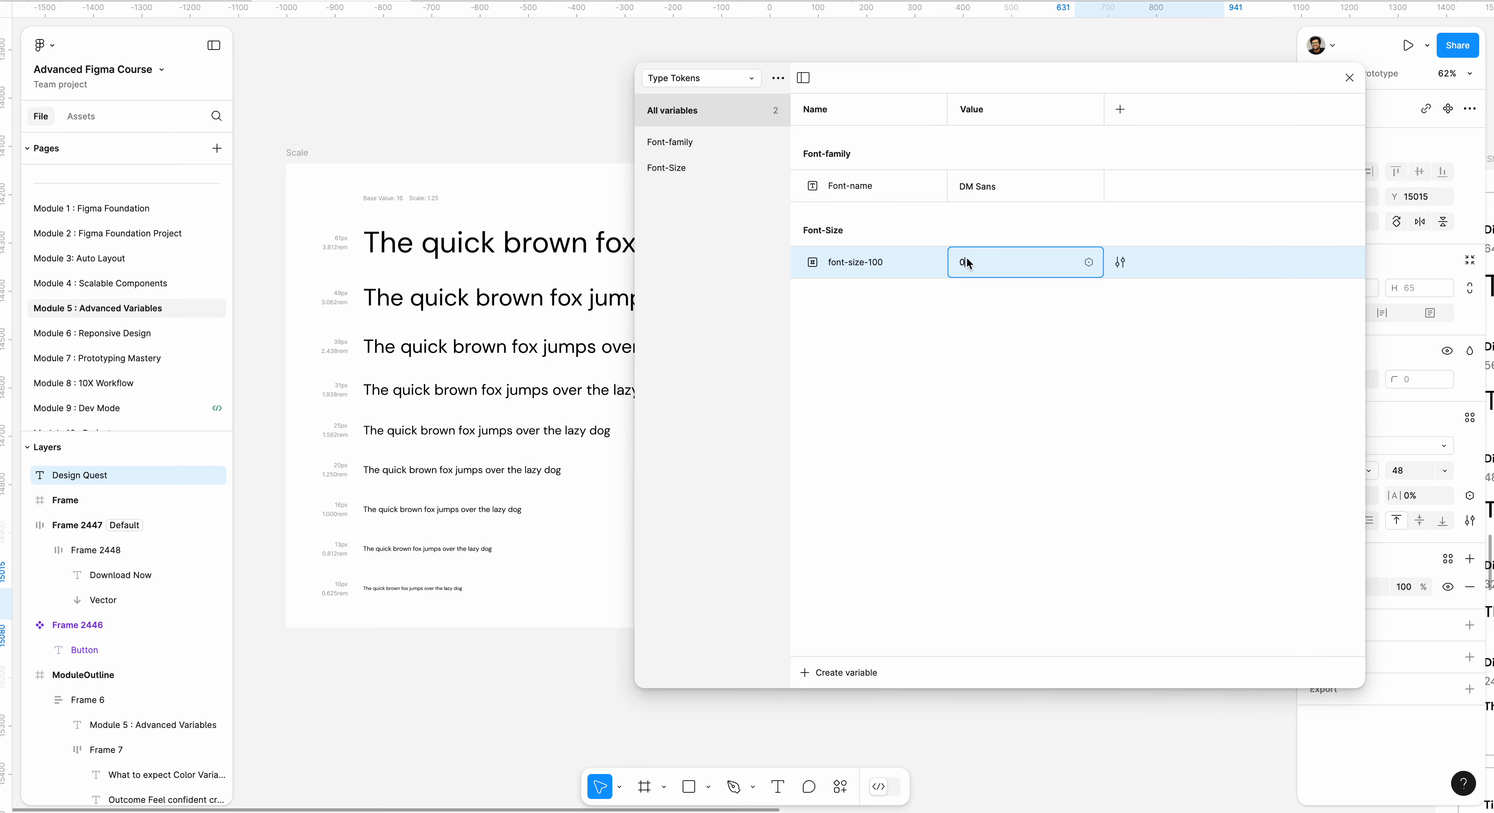
{"action": "type", "text": "10"}
{"action": "key", "text": "Return"}
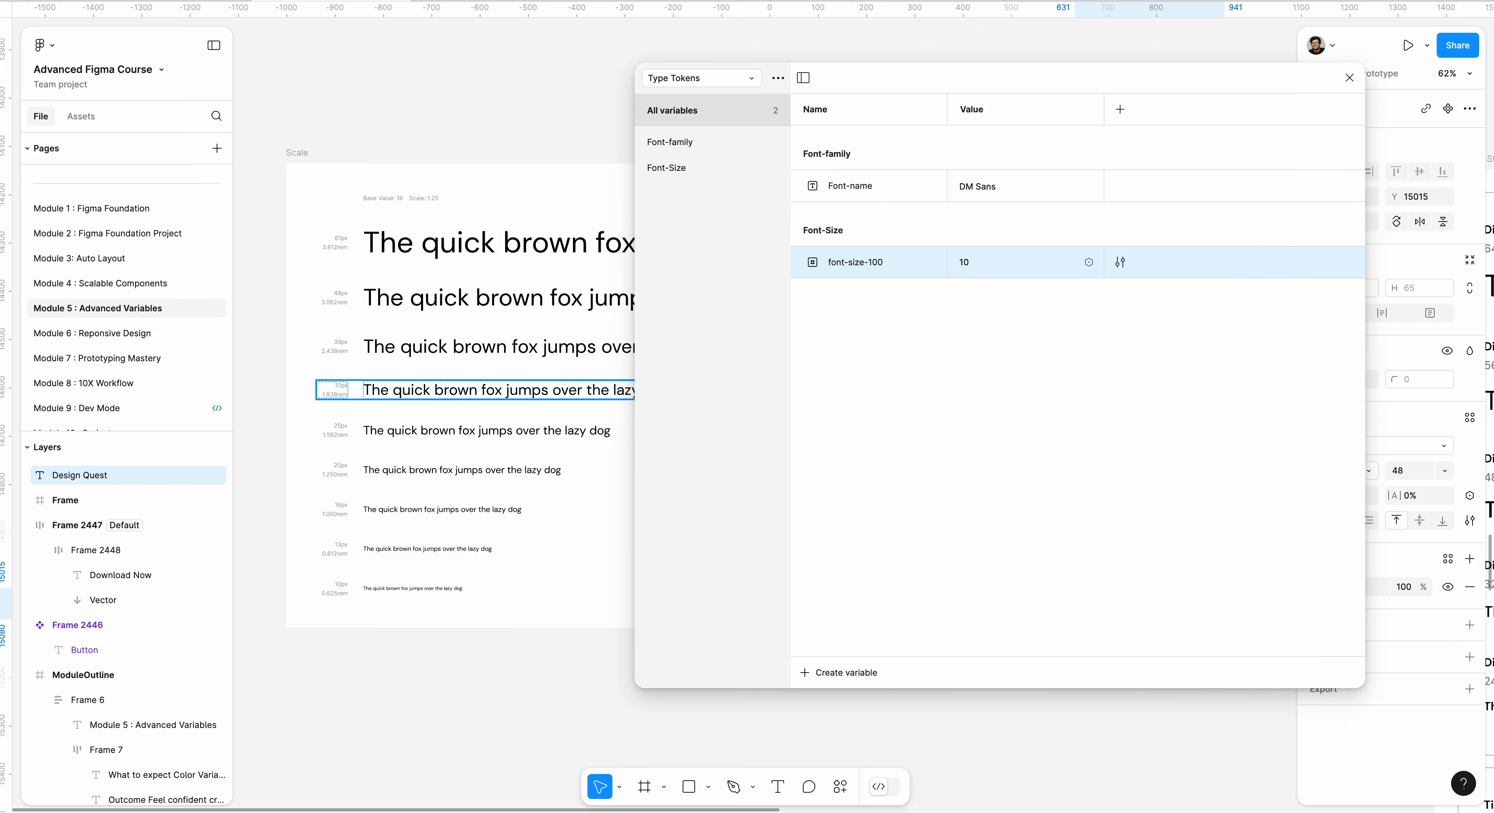
Step: Duplicate font-size-100, rename the copy font-size-200 and set its value to 13
{"action": "right_click", "coordinate": [845, 263]}
{"action": "left_click", "coordinate": [882, 314]}
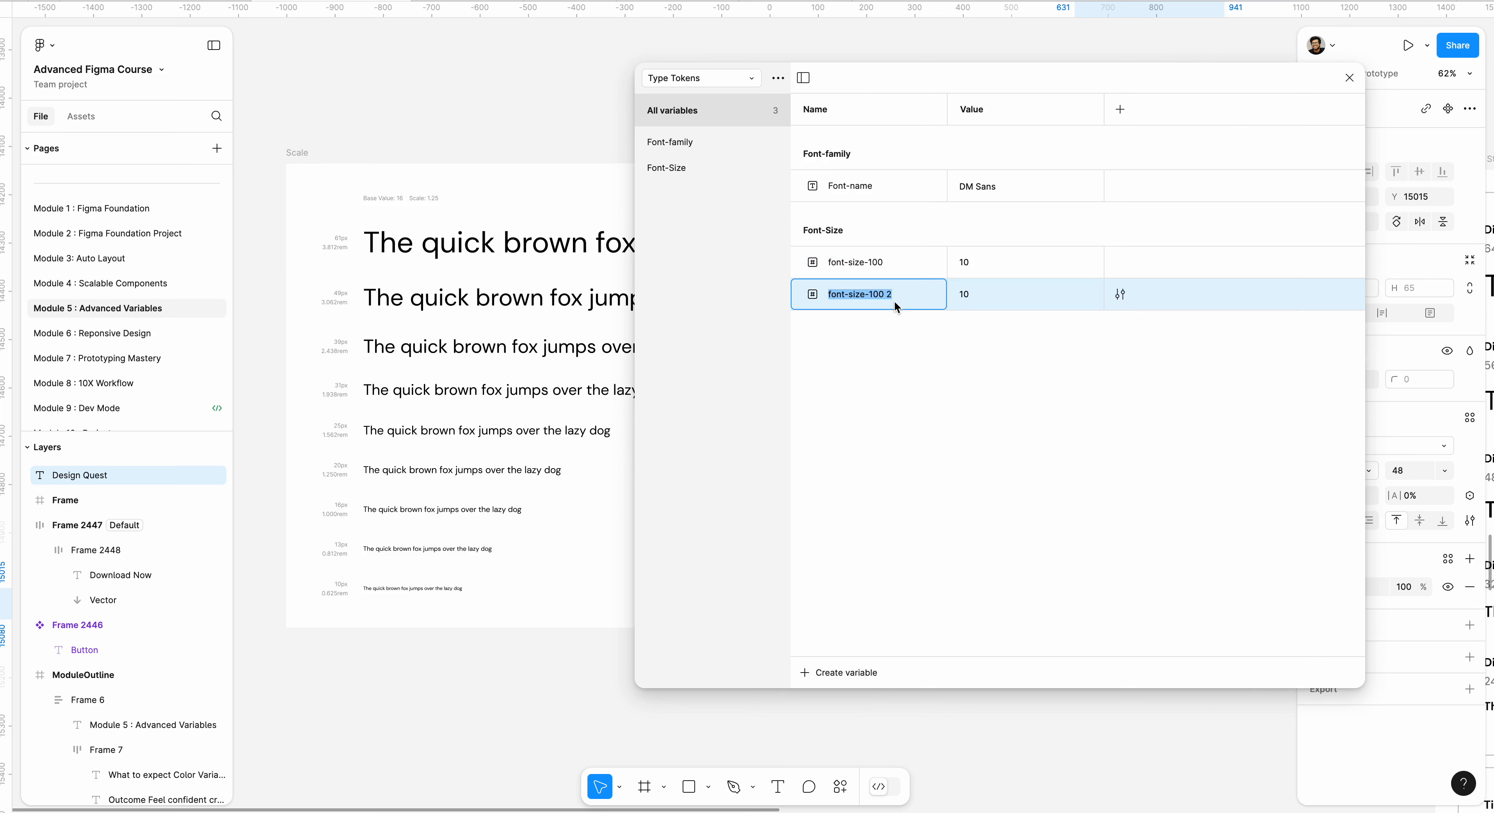
{"action": "left_click", "coordinate": [896, 301]}
{"action": "key", "text": "BackSpace"}
{"action": "key", "text": "BackSpace"}
{"action": "type", "text": "00"}
{"action": "key", "text": "Return"}
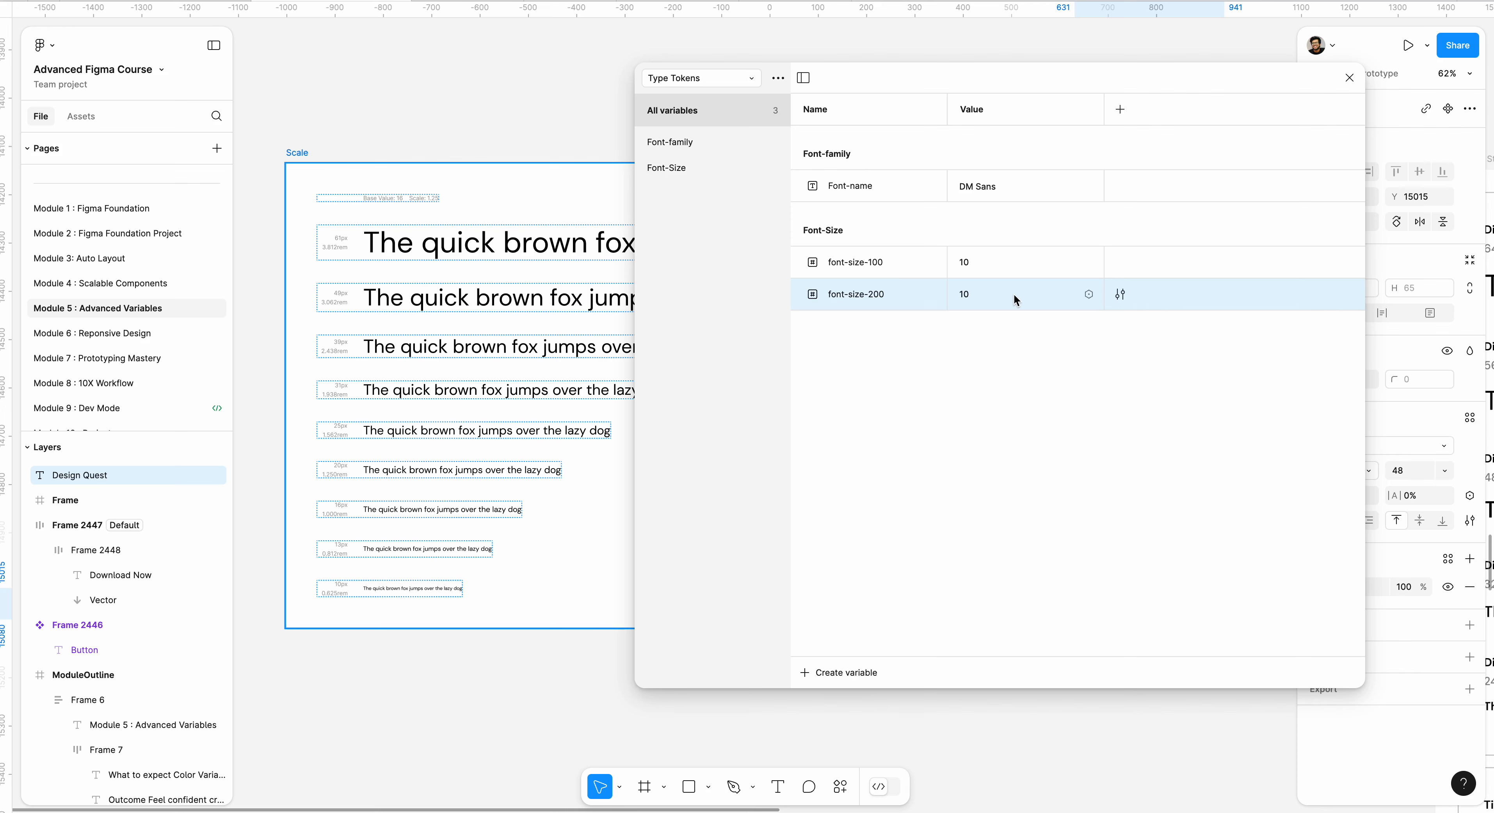
{"action": "left_click", "coordinate": [984, 292]}
{"action": "type", "text": "13"}
{"action": "key", "text": "Return"}
Step: Duplicate font-size-200, rename the copy font-size-300 and set its value to 16
{"action": "right_click", "coordinate": [915, 290]}
{"action": "left_click", "coordinate": [950, 337]}
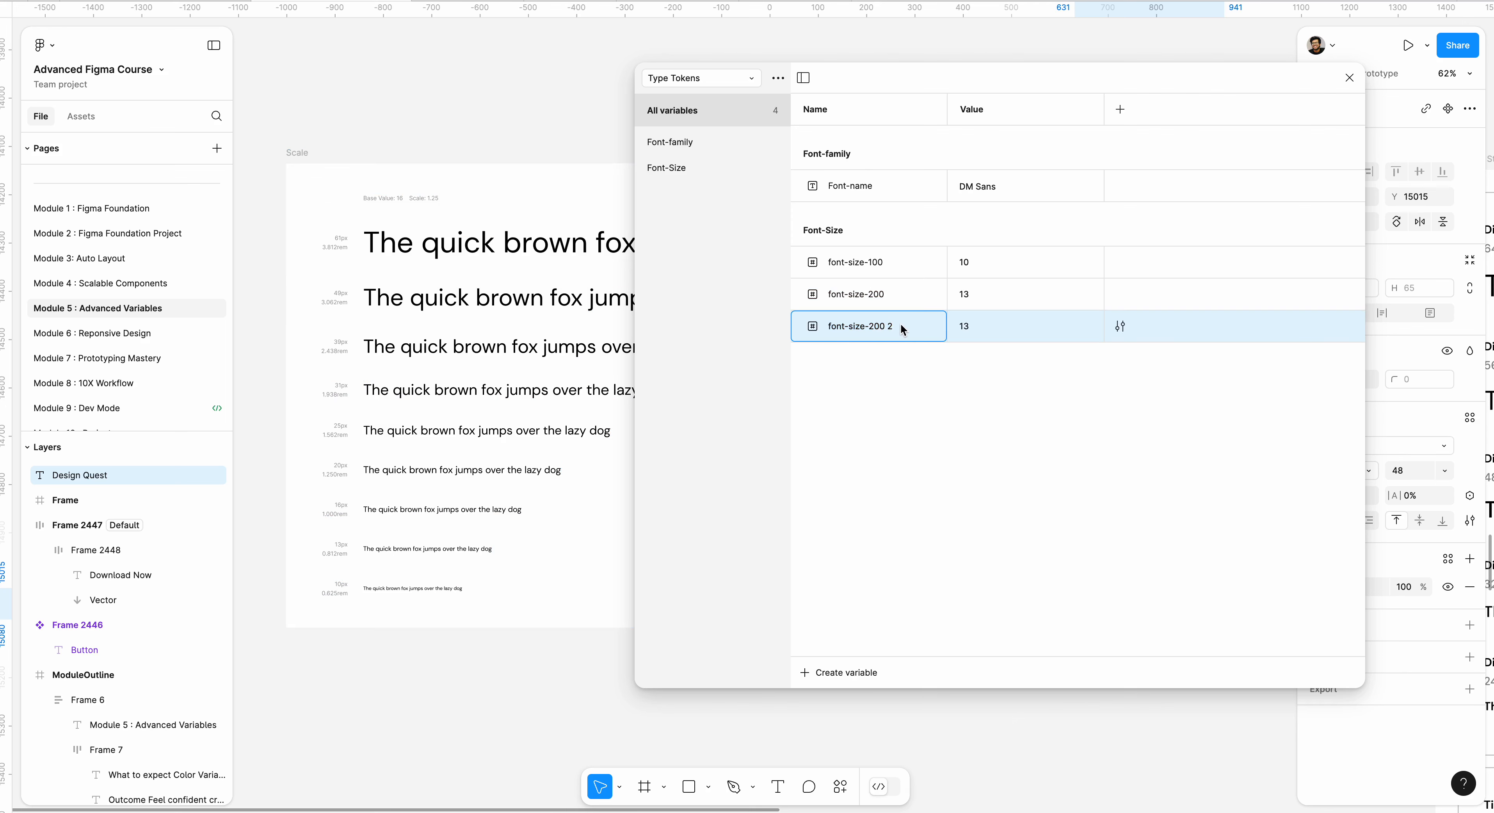
{"action": "key", "text": "BackSpace"}
{"action": "key", "text": "BackSpace"}
{"action": "key", "text": "BackSpace"}
{"action": "key", "text": "BackSpace"}
{"action": "type", "text": "300"}
{"action": "double_click", "coordinate": [968, 324]}
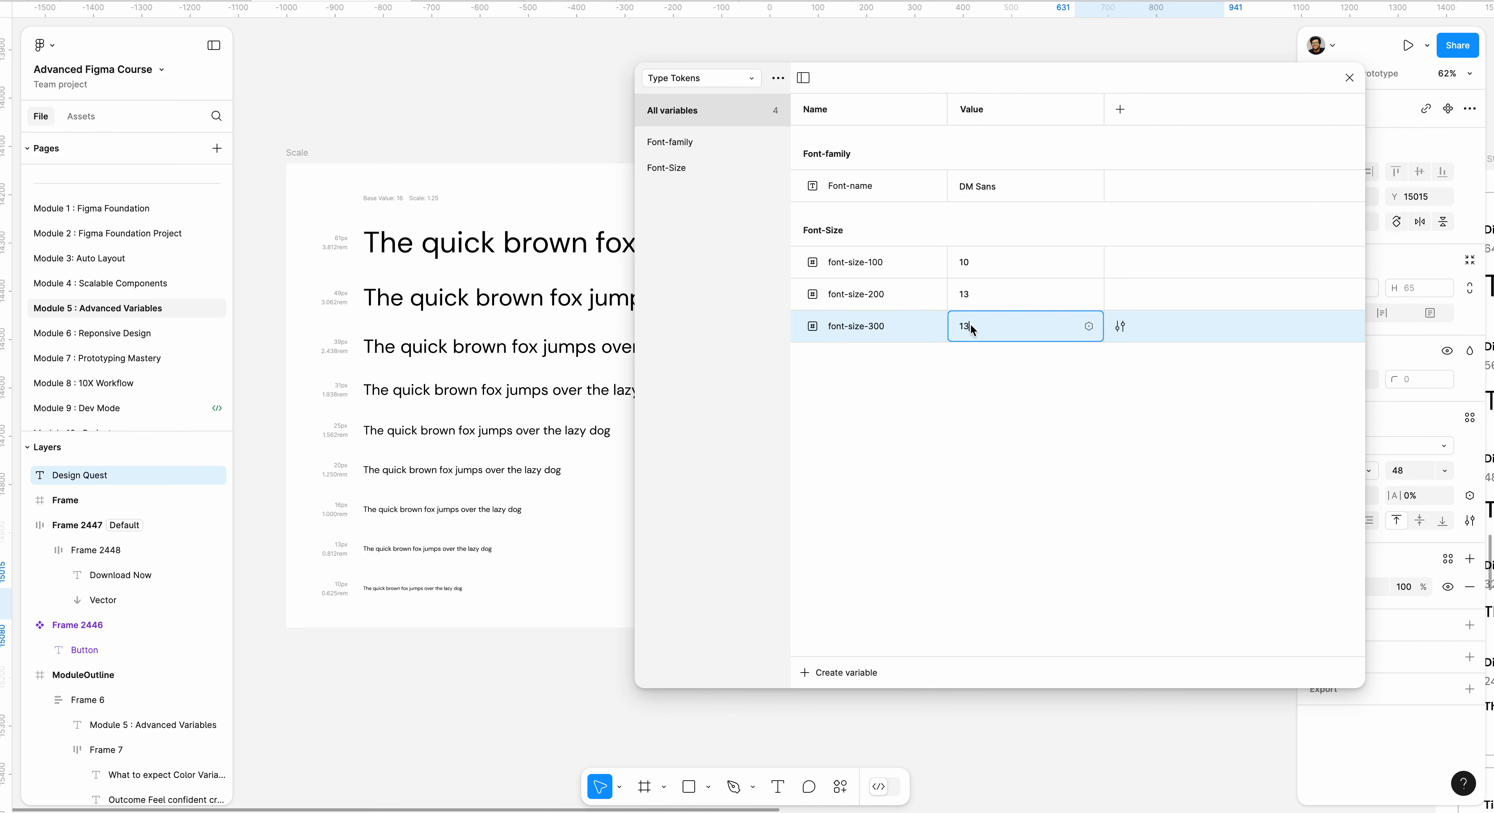
{"action": "type", "text": "16"}
{"action": "key", "text": "Return"}
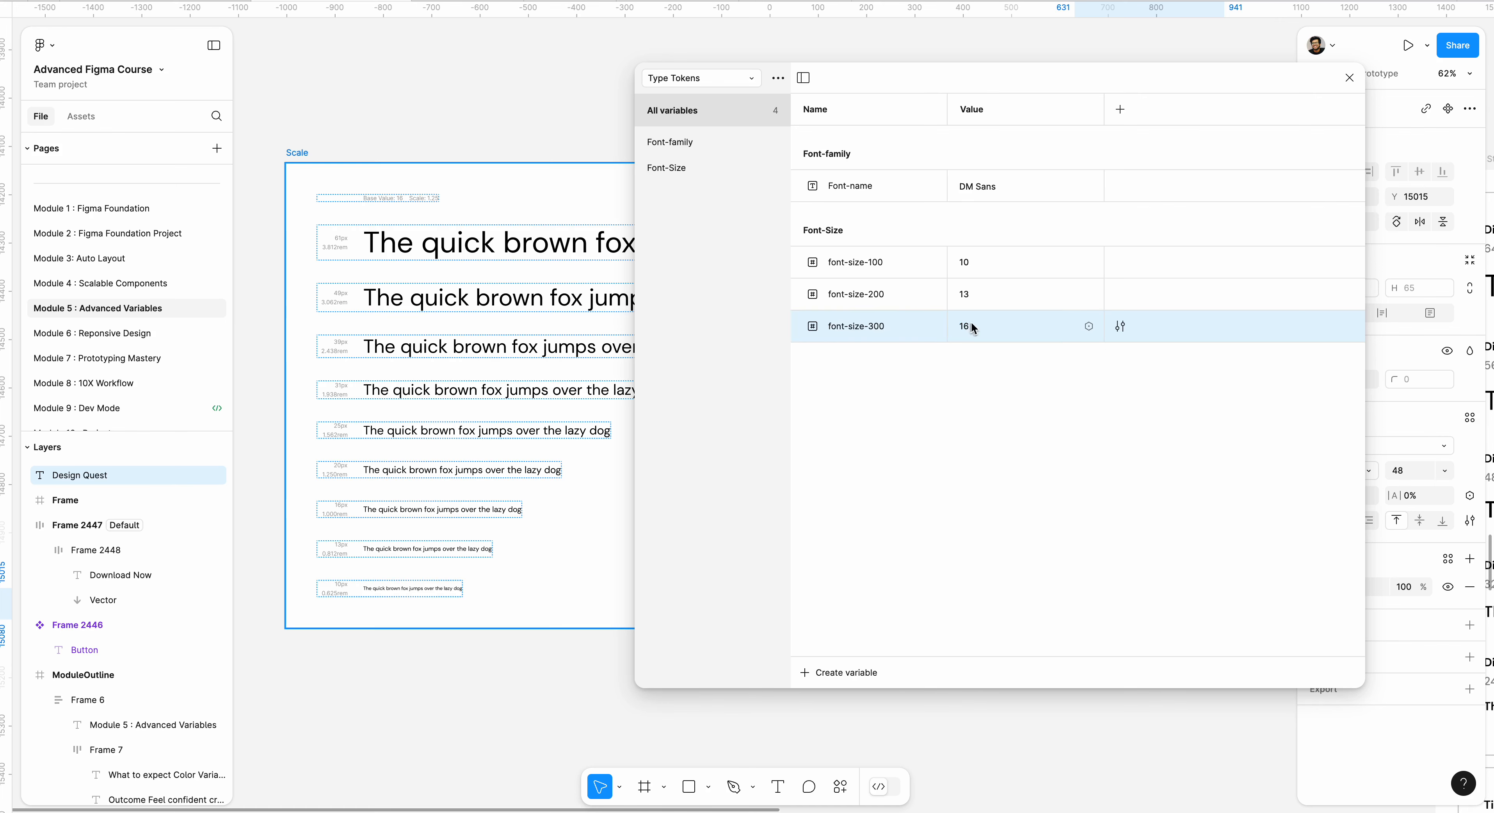
Step: Duplicate font-size-300, set the copy's value to 20 and rename it font-size-400
{"action": "right_click", "coordinate": [895, 334]}
{"action": "left_click", "coordinate": [923, 380]}
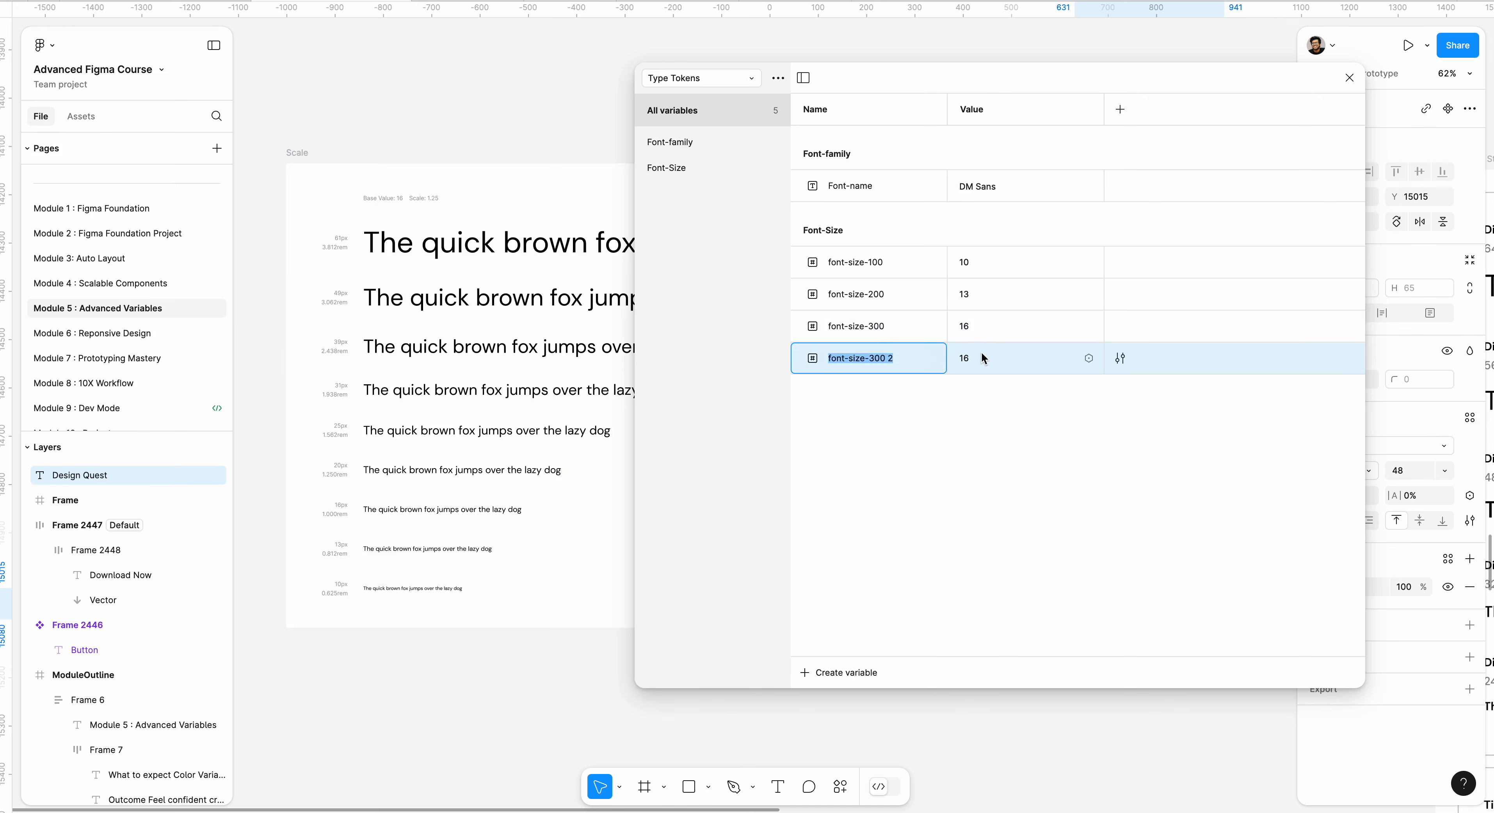
{"action": "double_click", "coordinate": [968, 360]}
{"action": "type", "text": "20"}
{"action": "key", "text": "Return"}
{"action": "double_click", "coordinate": [896, 358]}
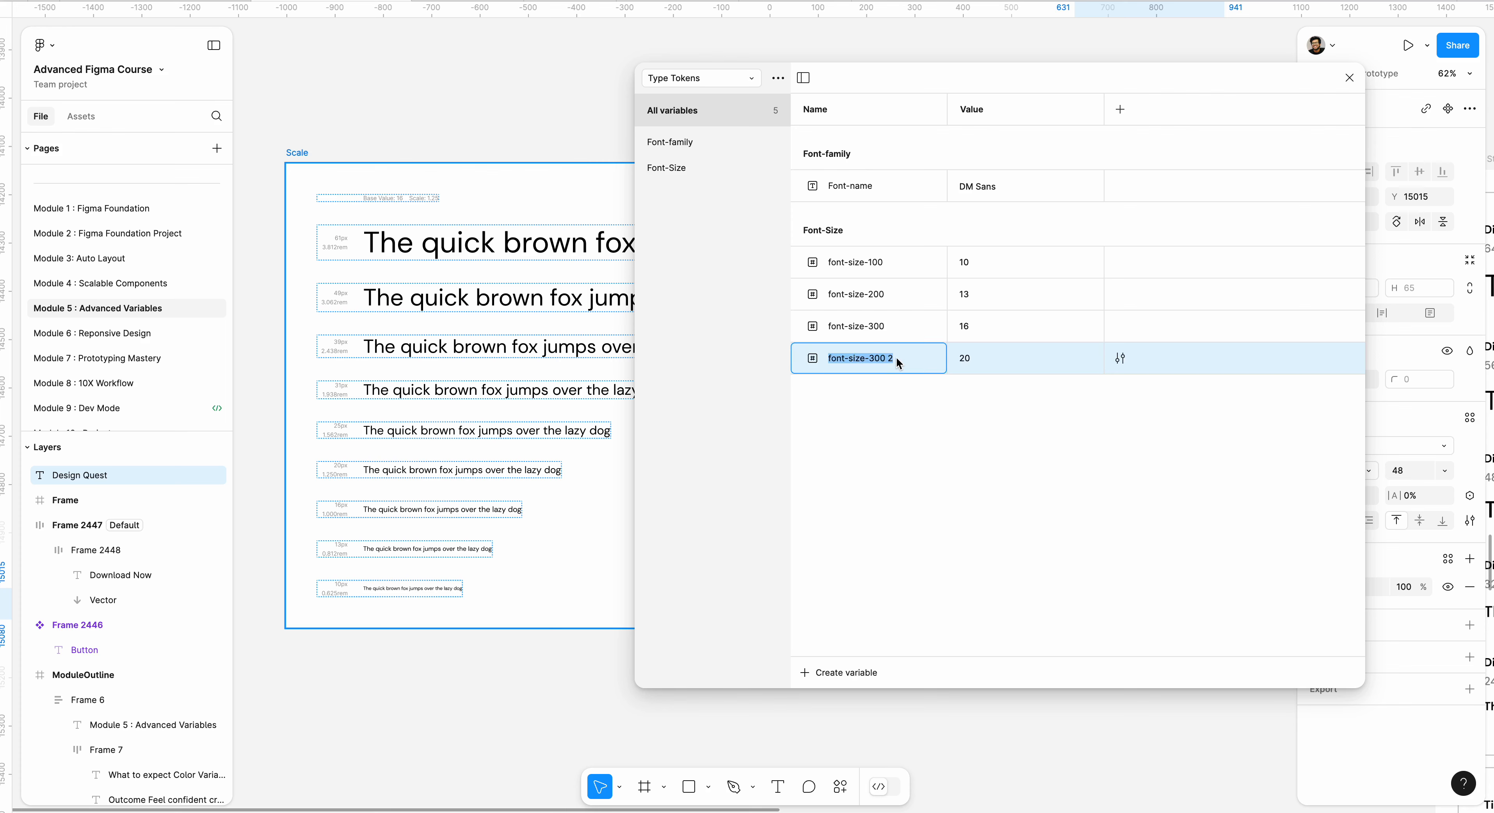
{"action": "left_click", "coordinate": [896, 357]}
{"action": "key", "text": "BackSpace"}
{"action": "key", "text": "BackSpace"}
{"action": "key", "text": "BackSpace"}
{"action": "key", "text": "BackSpace"}
{"action": "type", "text": "400"}
{"action": "key", "text": "Return"}
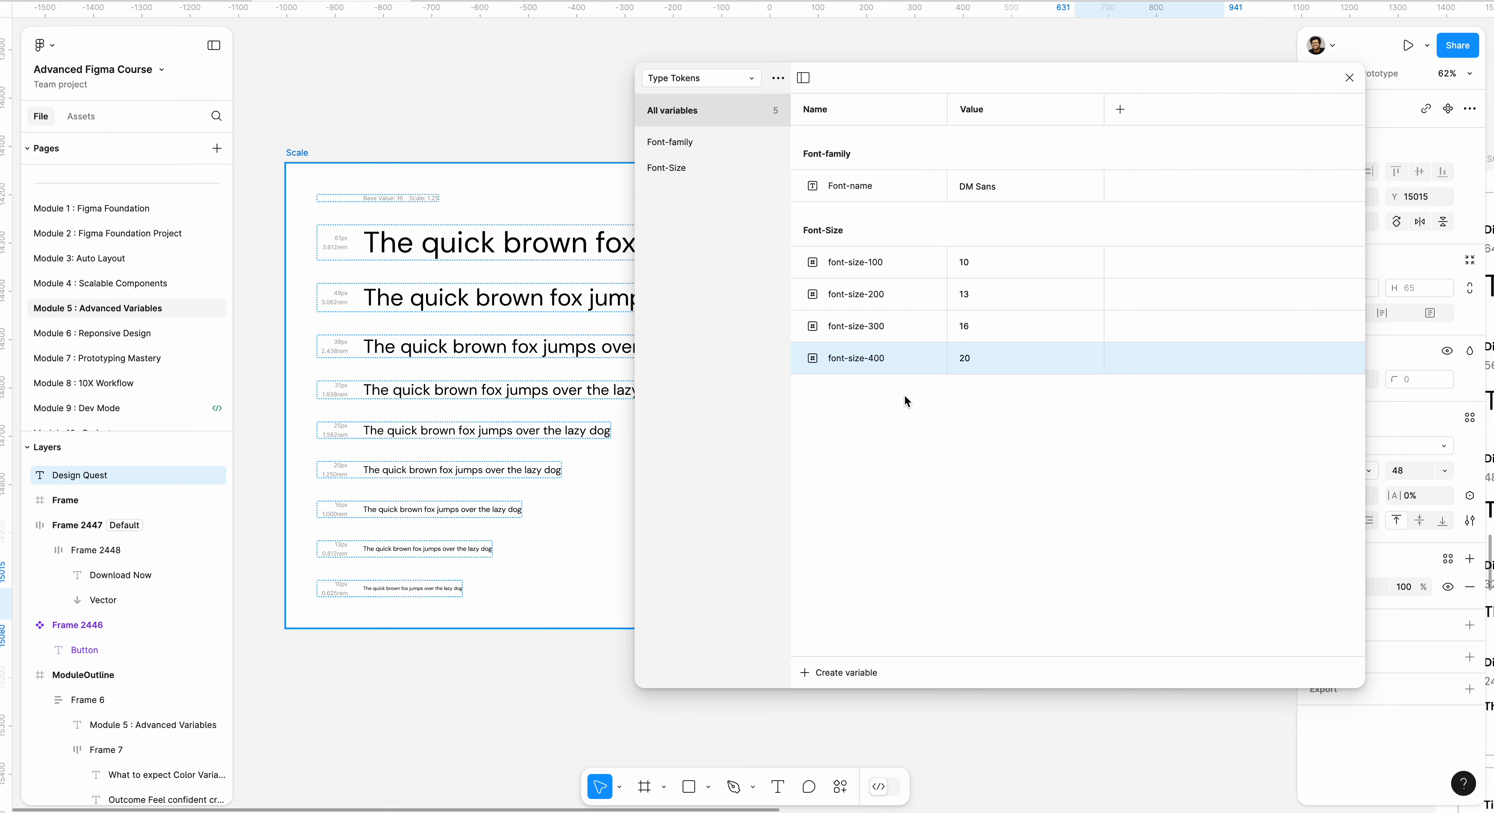
Step: Create a number variable named Font-weight-medium inside a Font-weight group
{"action": "left_click", "coordinate": [843, 673]}
{"action": "left_click", "coordinate": [851, 713]}
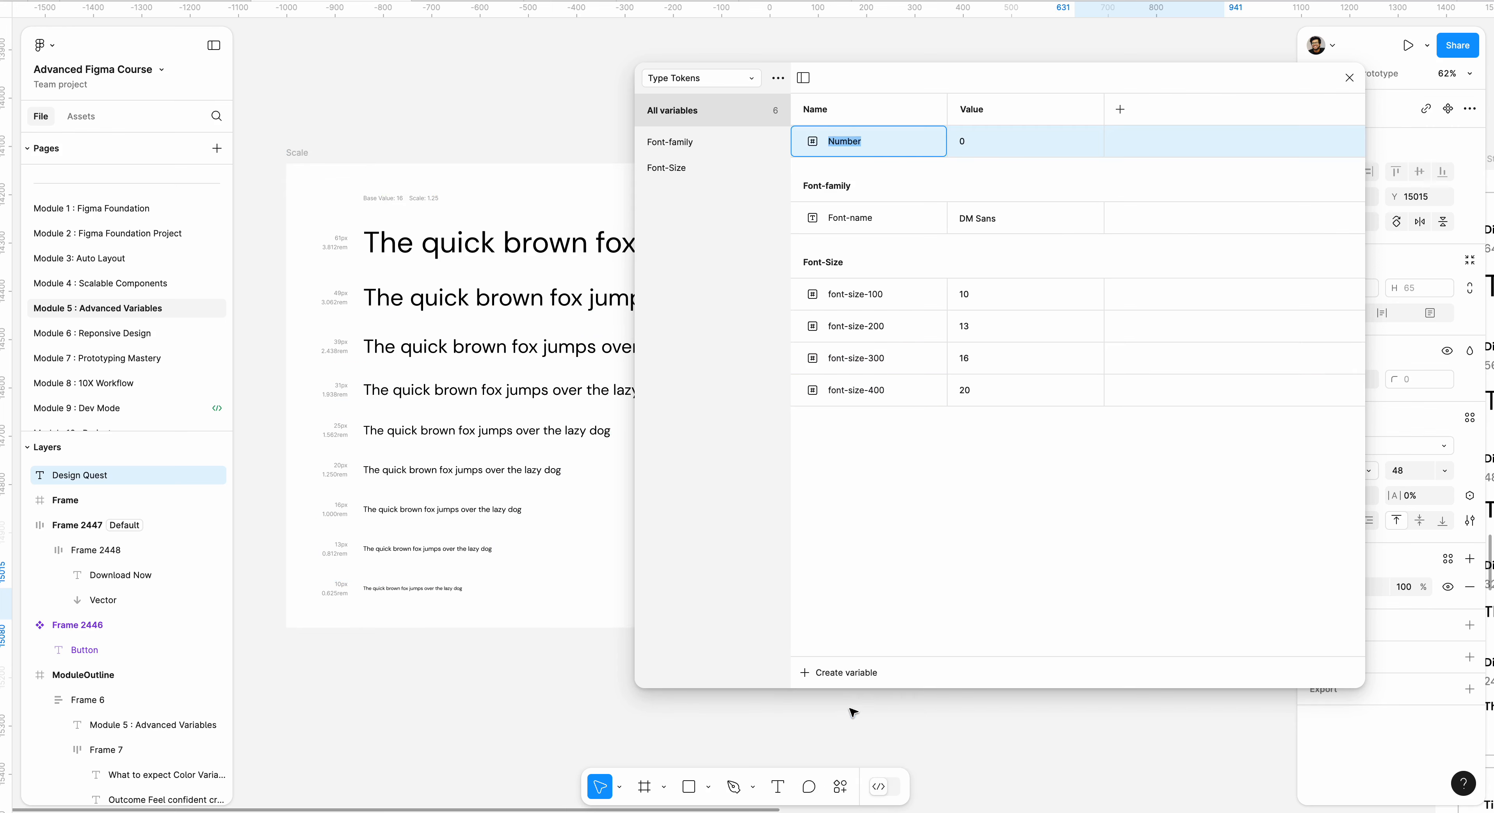
{"action": "type", "text": "Font"}
{"action": "type", "text": "-weight"}
{"action": "type", "text": " / Font"}
{"action": "type", "text": "-weight"}
{"action": "type", "text": "-"}
{"action": "type", "text": "med"}
{"action": "type", "text": "ium"}
{"action": "key", "text": "Return"}
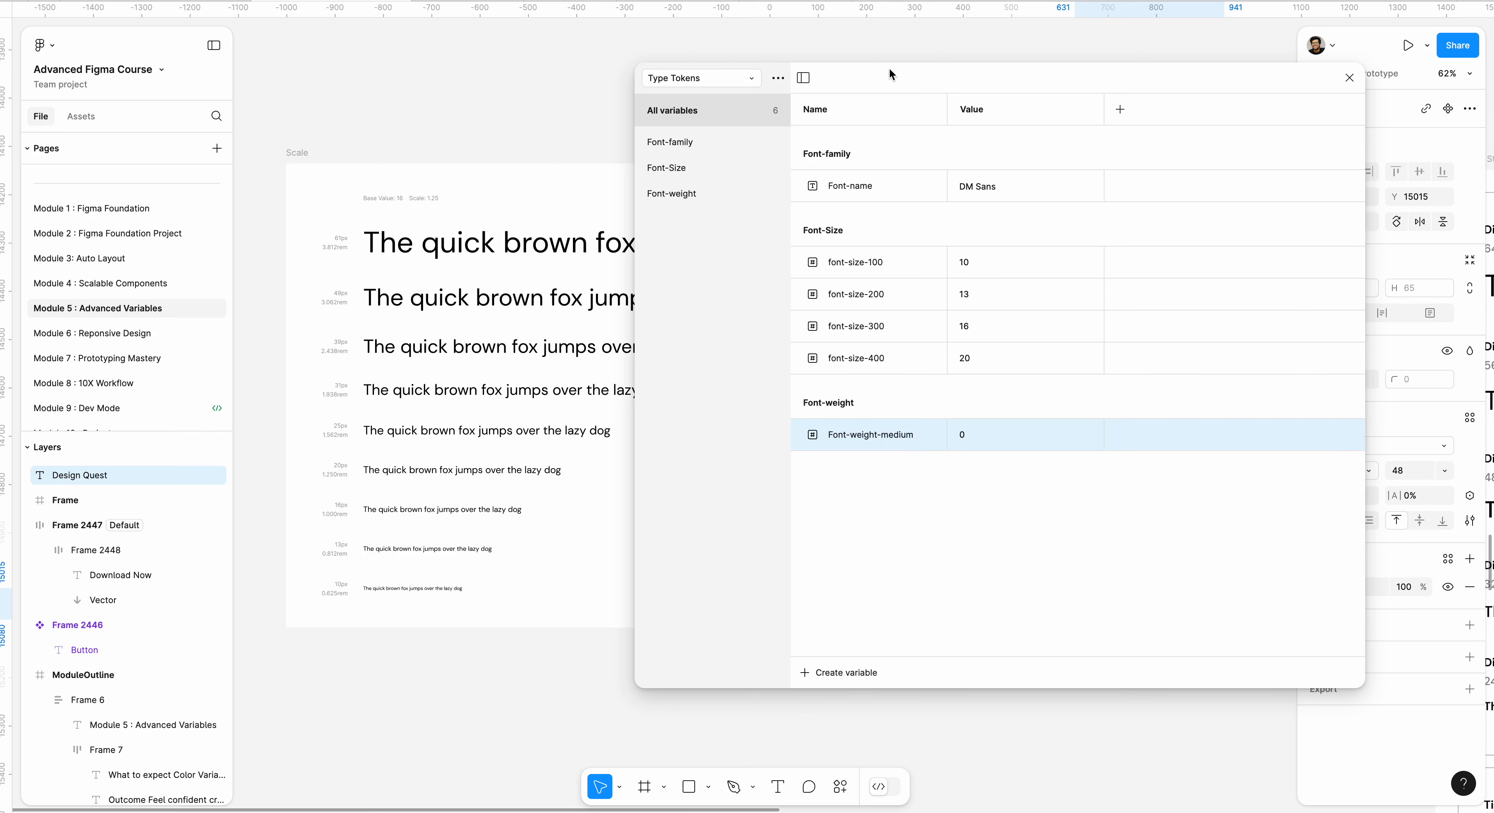
Step: Move the variables window clear of the checklist, duplicate Font-weight-medium and rename the copy Font-weight-Bold
{"action": "left_click_drag", "start_coordinate": [890, 68], "coordinate": [300, 93]}
{"action": "right_click", "coordinate": [288, 460]}
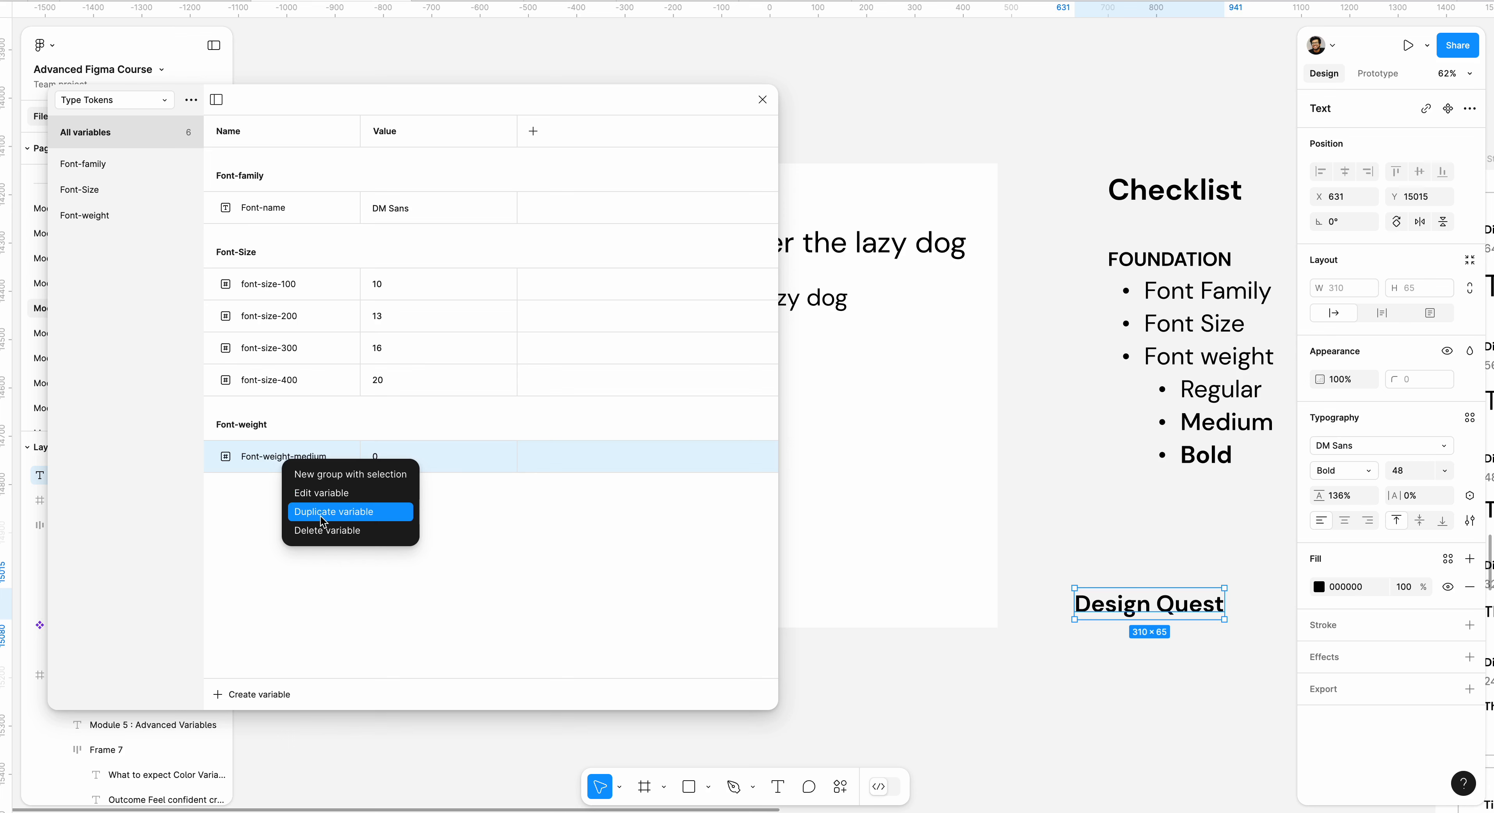
{"action": "left_click", "coordinate": [320, 510]}
{"action": "left_click", "coordinate": [335, 488]}
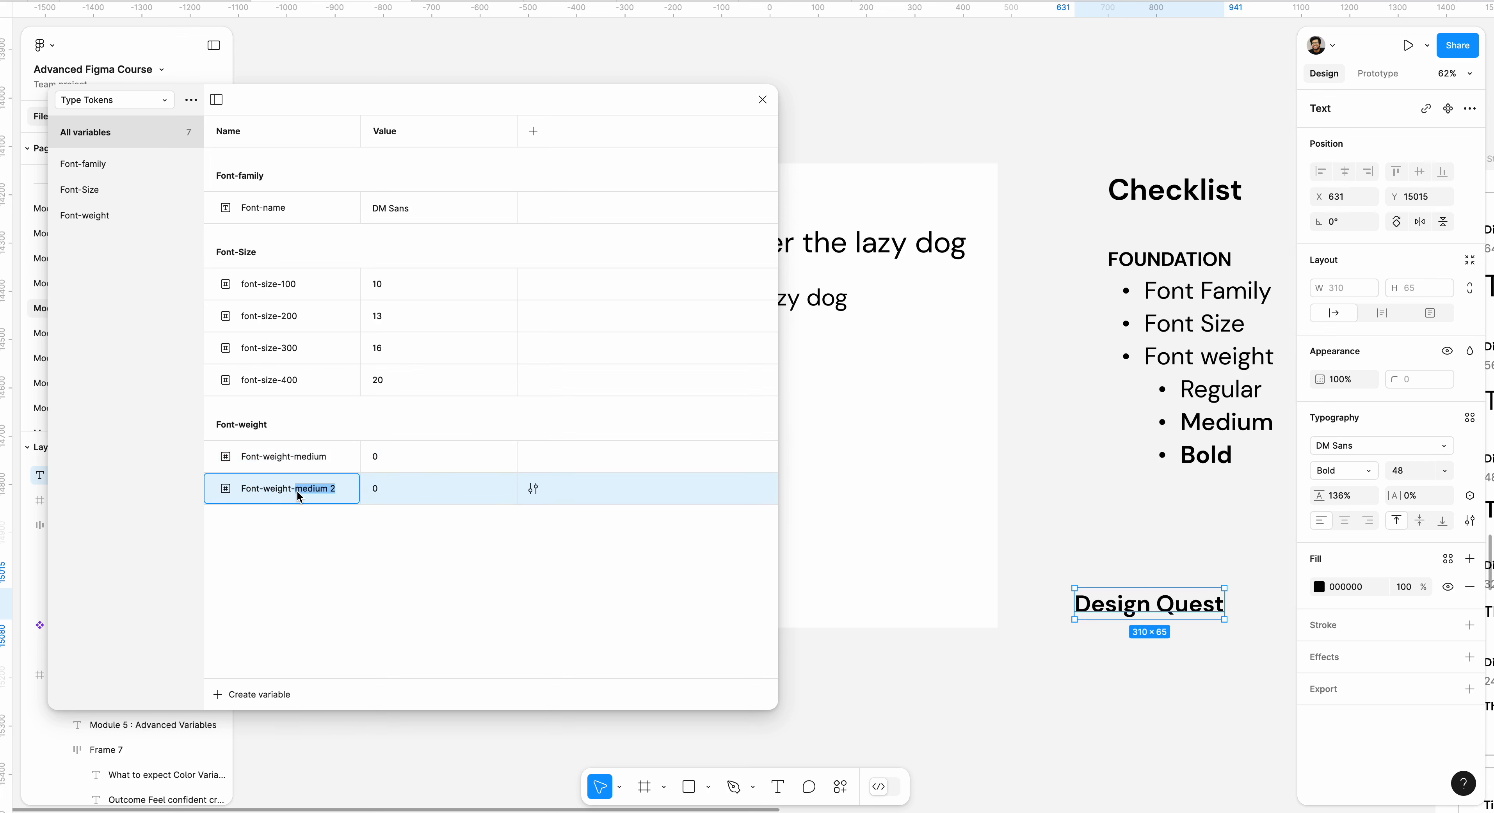
{"action": "type", "text": "Bold"}
{"action": "key", "text": "Return"}
Step: Duplicate Font-weight-Bold and rename the copy Font-weight-Regular
{"action": "right_click", "coordinate": [303, 490]}
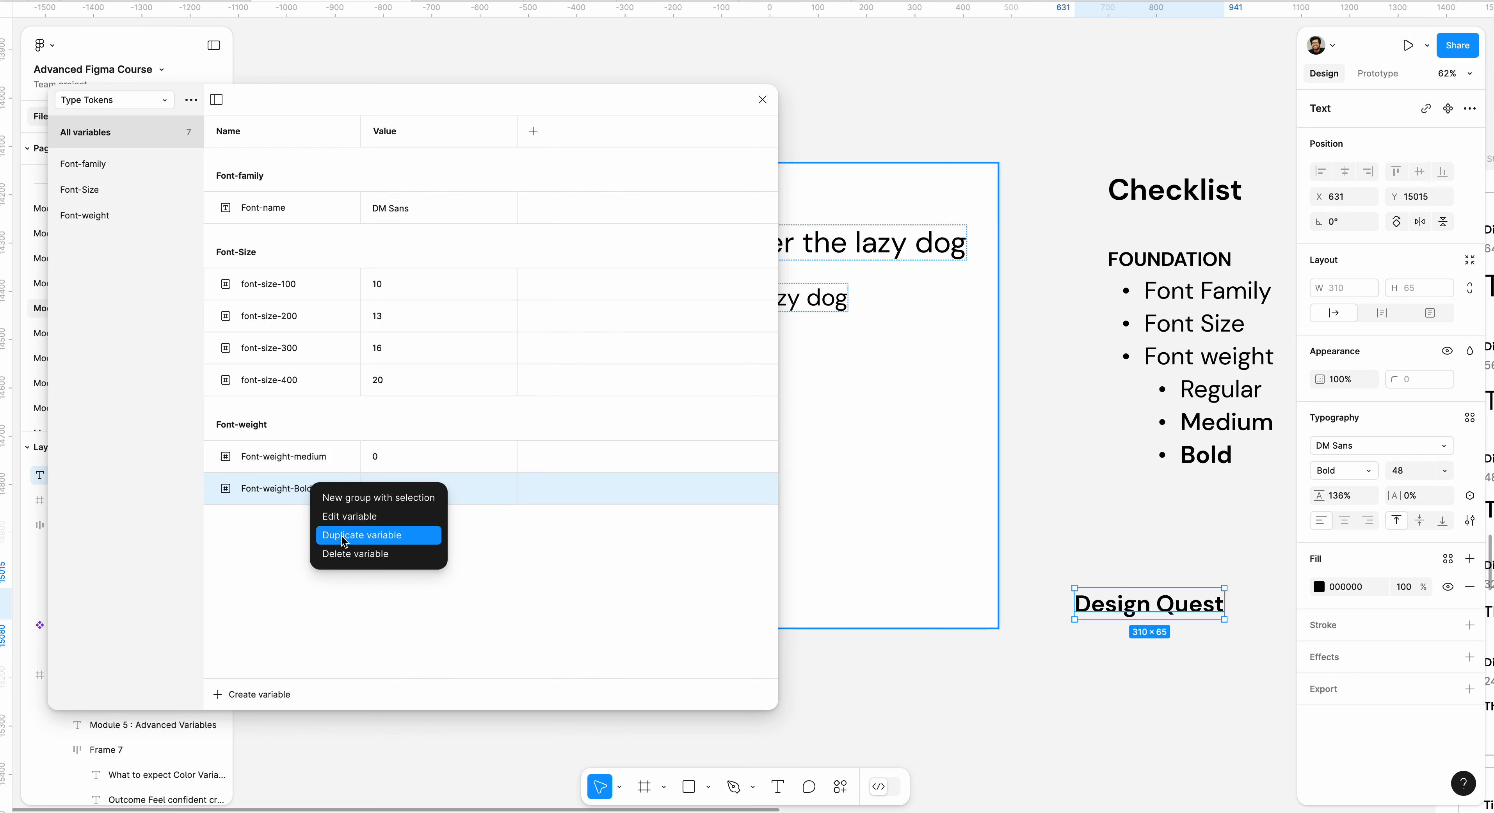
{"action": "left_click", "coordinate": [325, 525]}
{"action": "left_click", "coordinate": [326, 523]}
{"action": "key", "text": "BackSpace"}
{"action": "key", "text": "BackSpace"}
{"action": "key", "text": "BackSpace"}
{"action": "key", "text": "BackSpace"}
{"action": "key", "text": "BackSpace"}
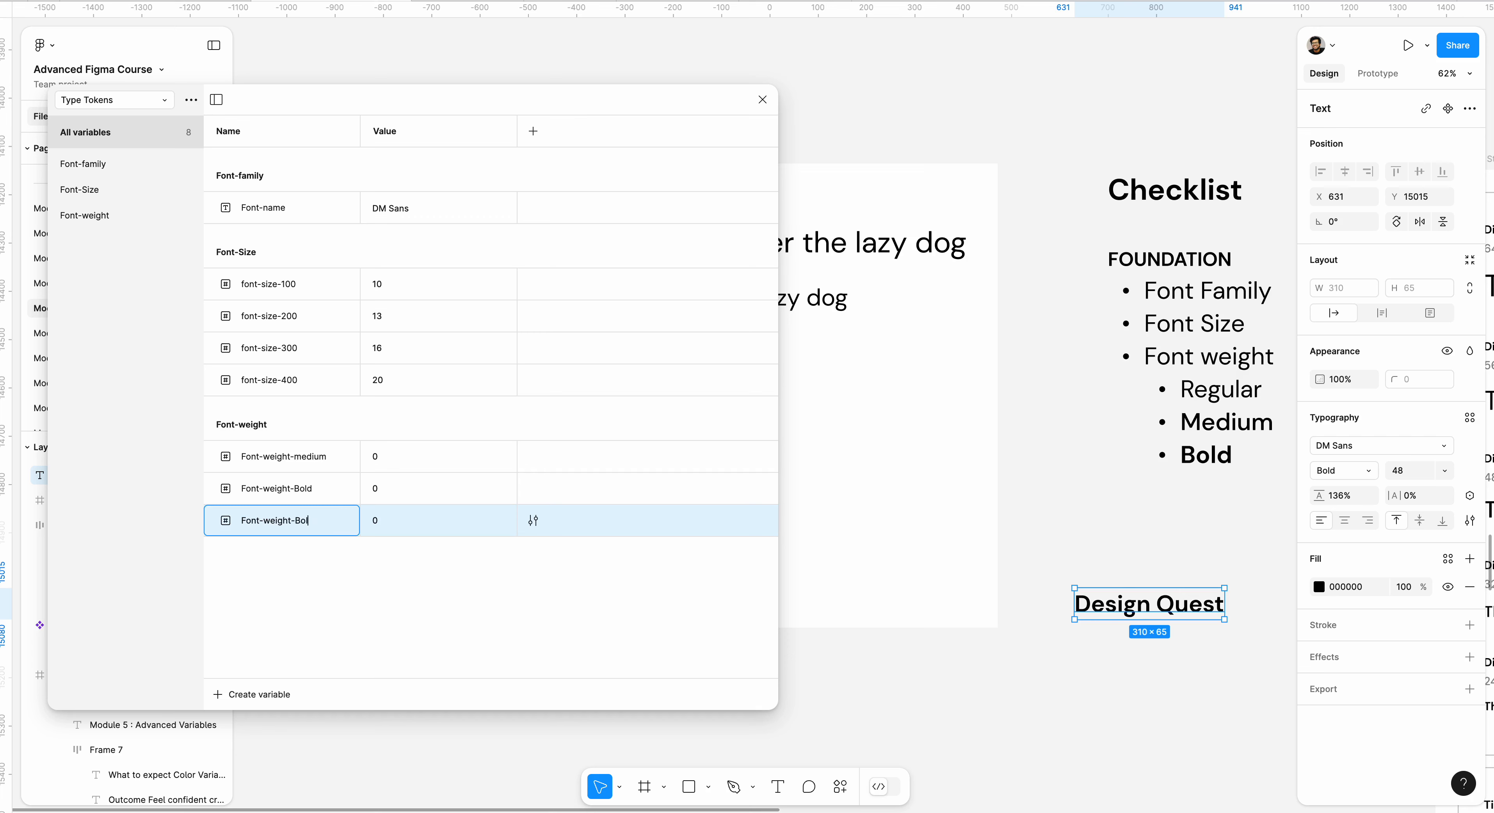
{"action": "type", "text": "Regular'"}
{"action": "key", "text": "Return"}
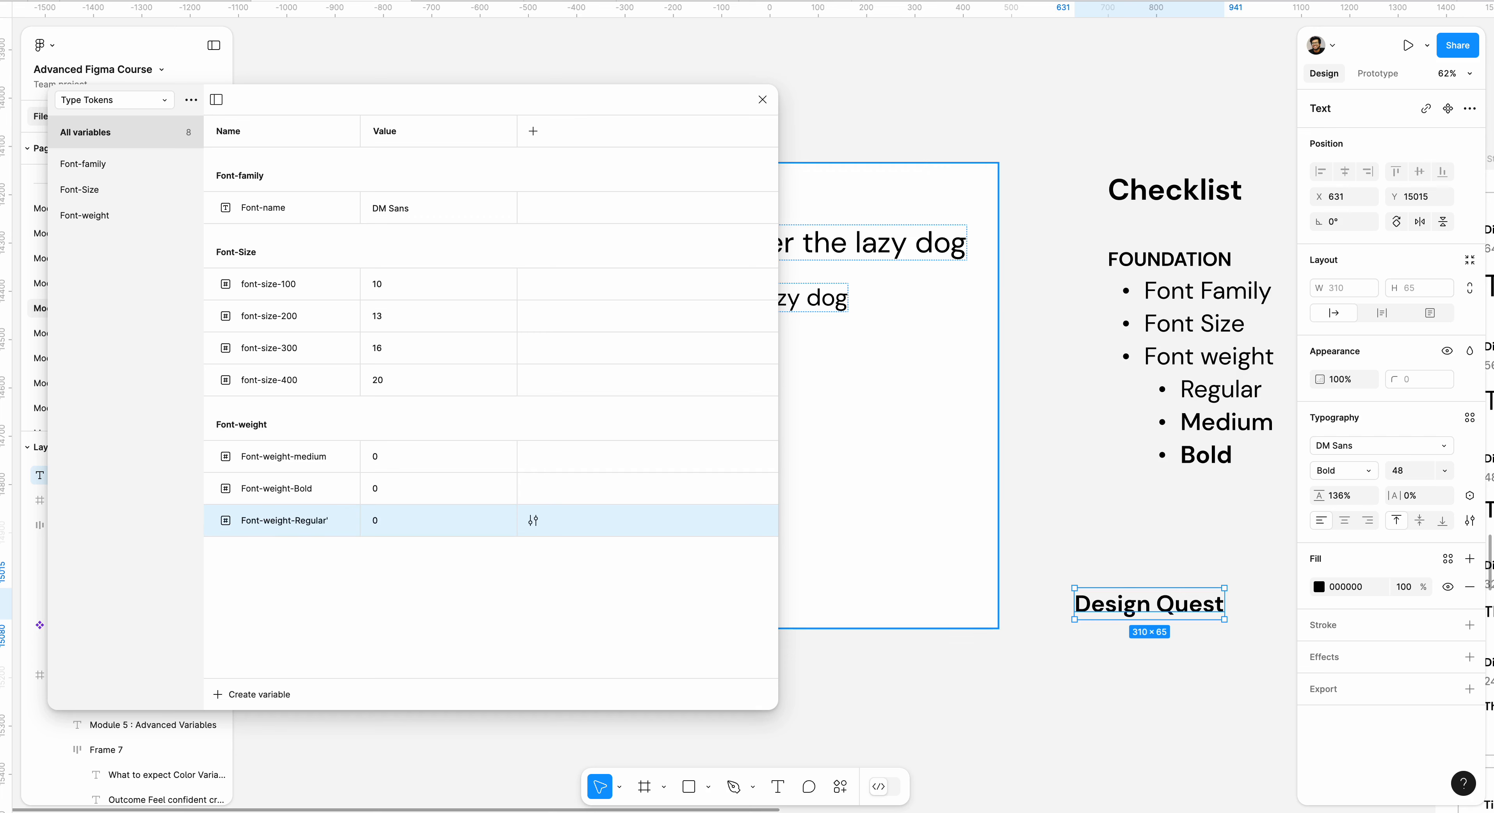
{"action": "double_click", "coordinate": [332, 519]}
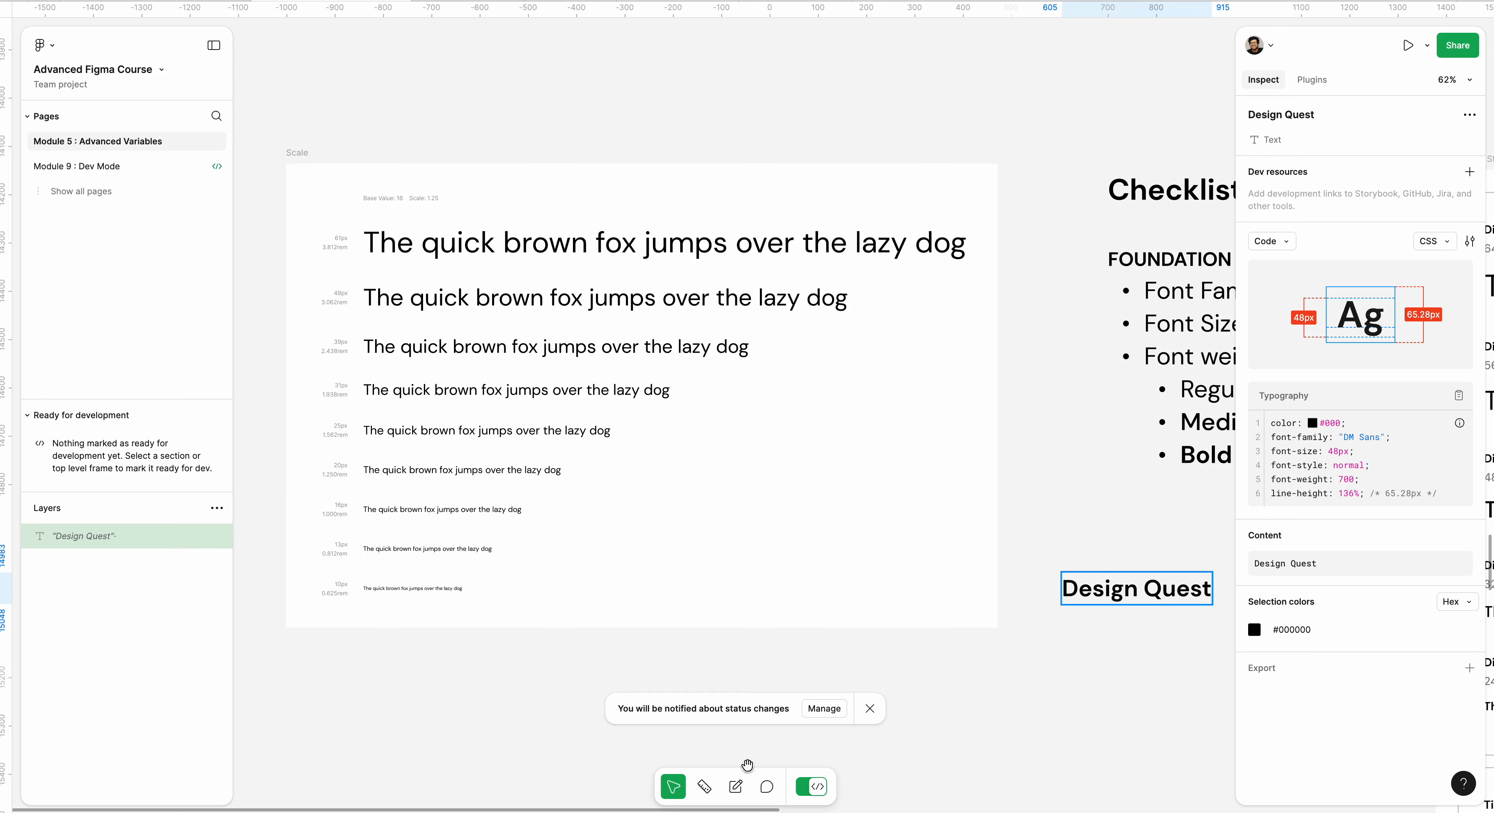
Step: Switch from Dev Mode back to design mode and reopen the local variables with nothing selected
{"action": "left_click", "coordinate": [821, 791]}
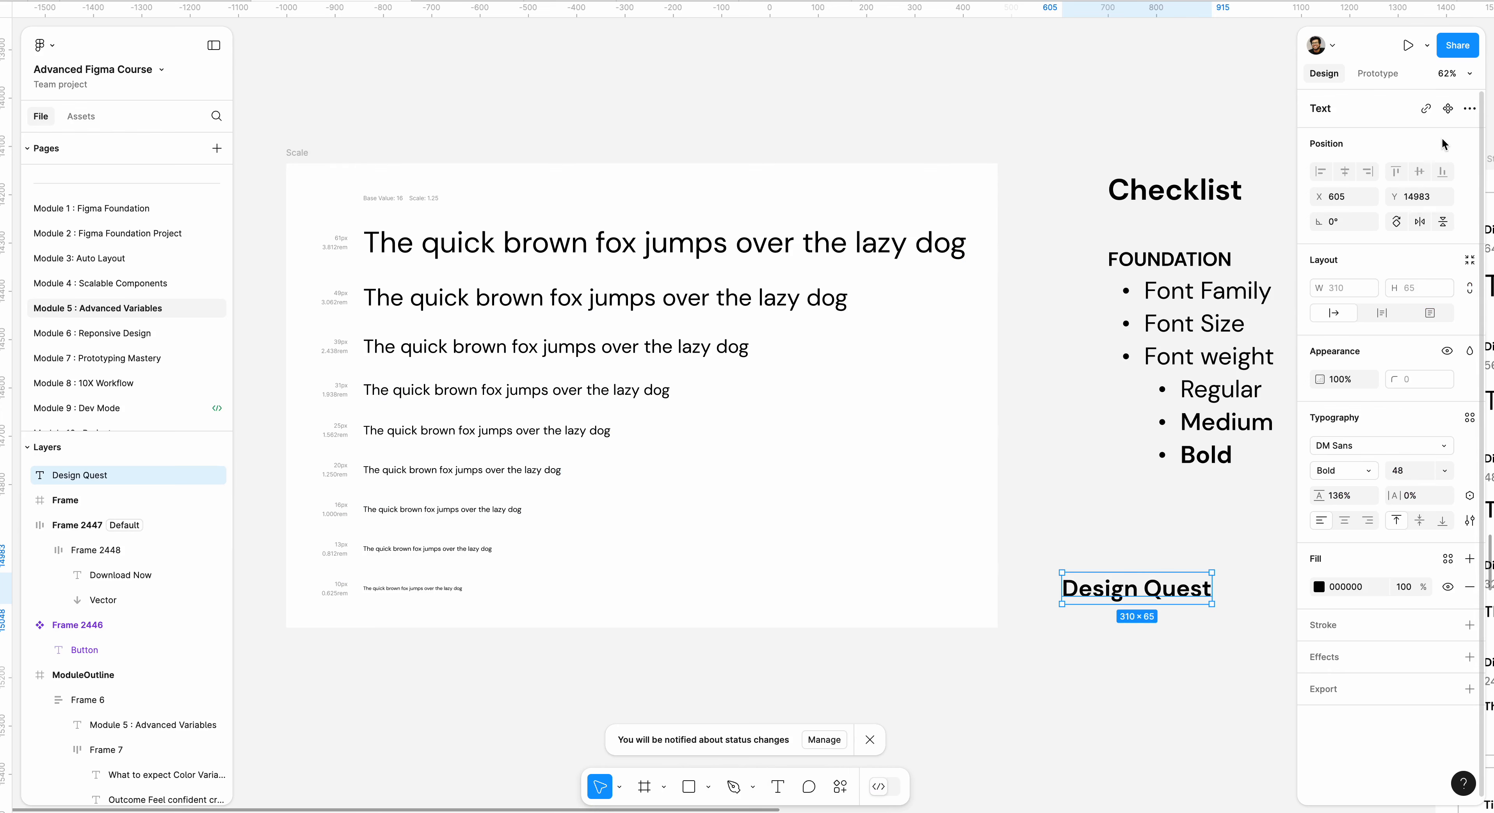
{"action": "left_click", "coordinate": [951, 140]}
{"action": "left_click", "coordinate": [1469, 172]}
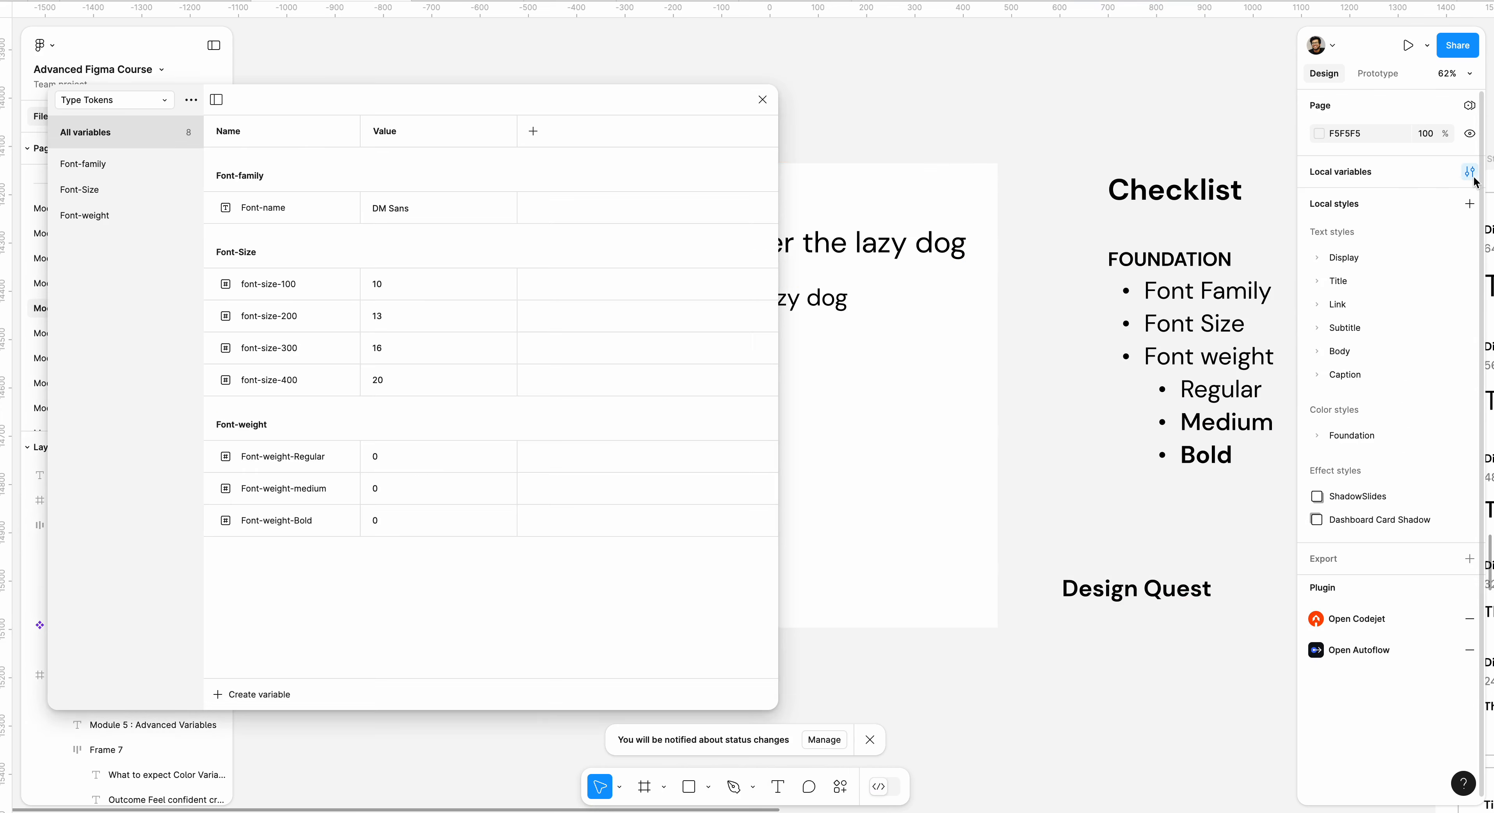
Step: Set the Font-weight-Bold variable's value to 700
{"action": "left_click", "coordinate": [388, 521]}
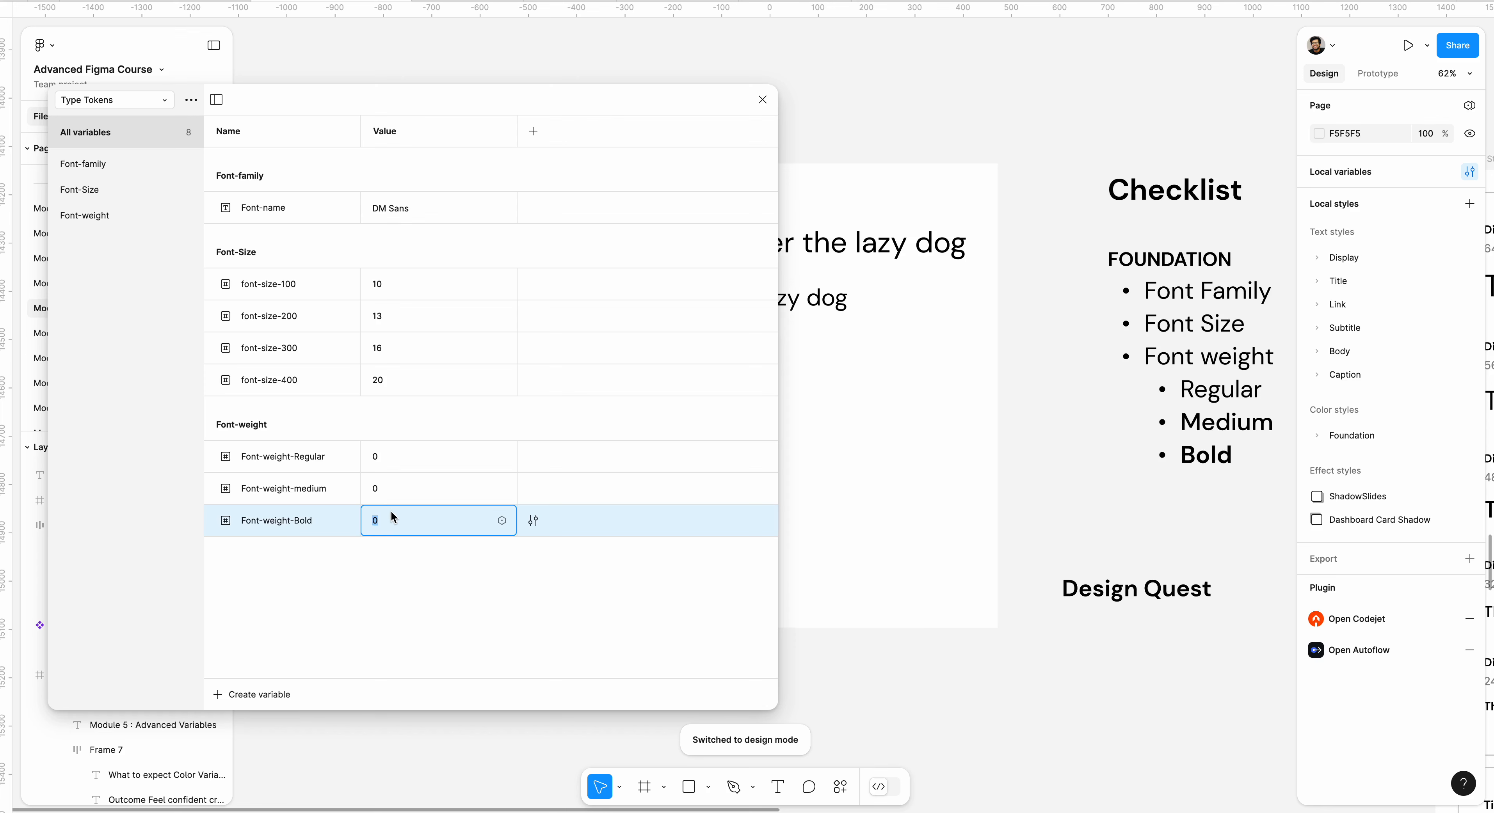
{"action": "type", "text": "700"}
{"action": "key", "text": "Return"}
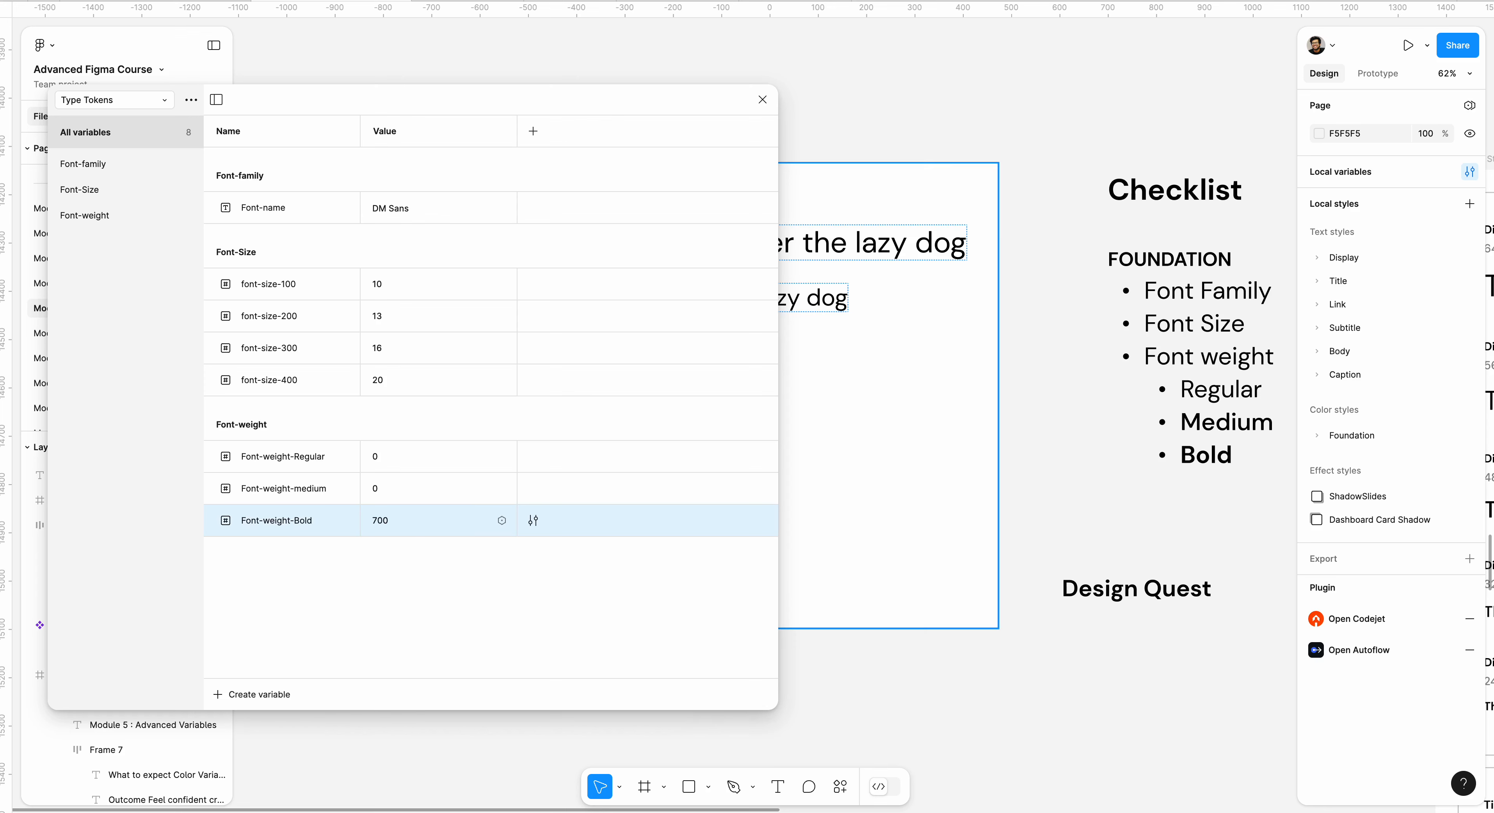
Step: Set the Design Quest sample text to Medium weight and inspect its CSS font weight in Dev Mode before returning to design mode
{"action": "left_click", "coordinate": [1070, 587]}
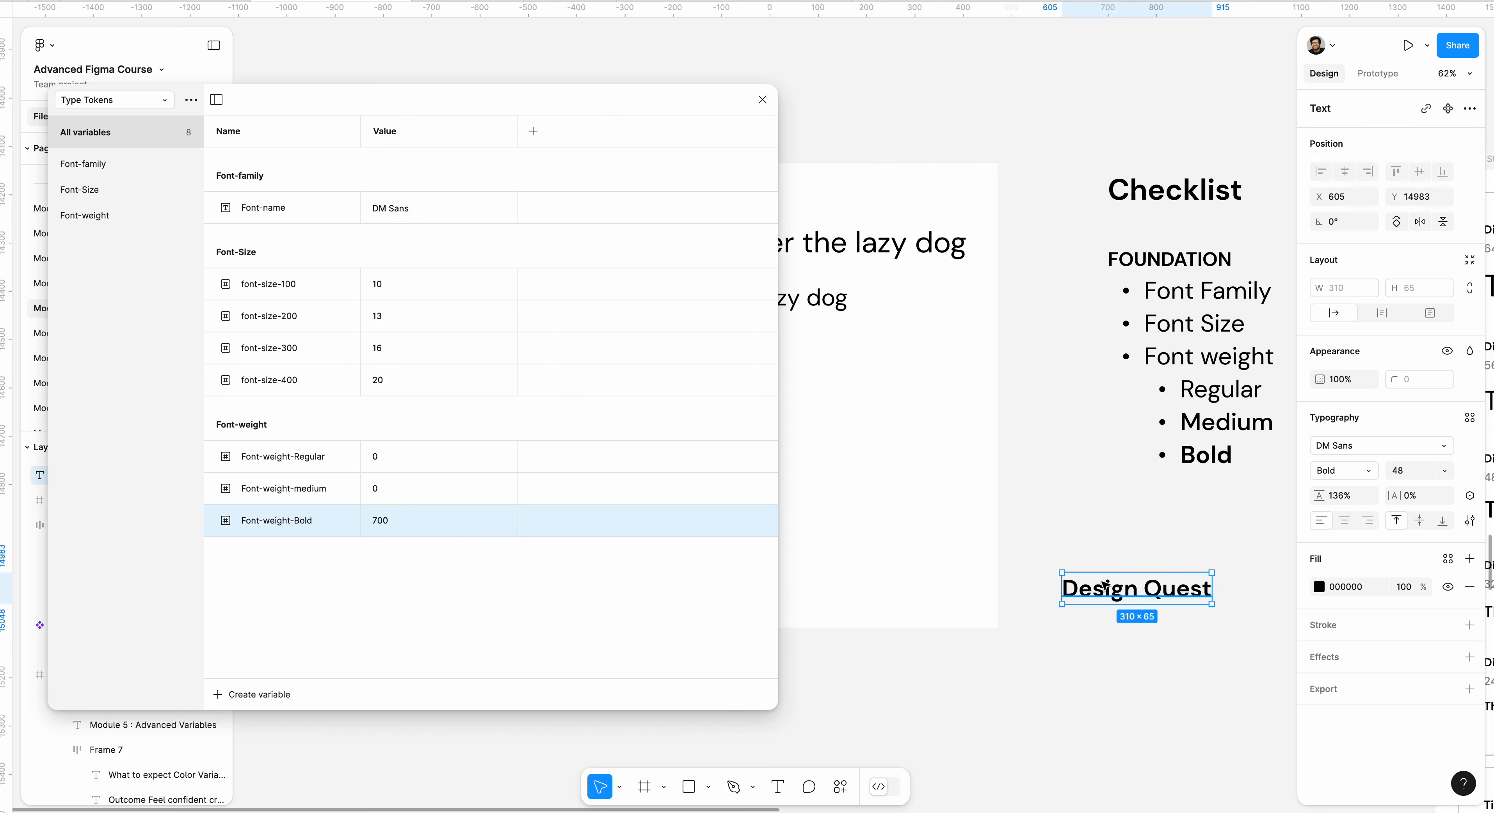
{"action": "left_click", "coordinate": [1332, 476]}
{"action": "left_click", "coordinate": [1342, 455]}
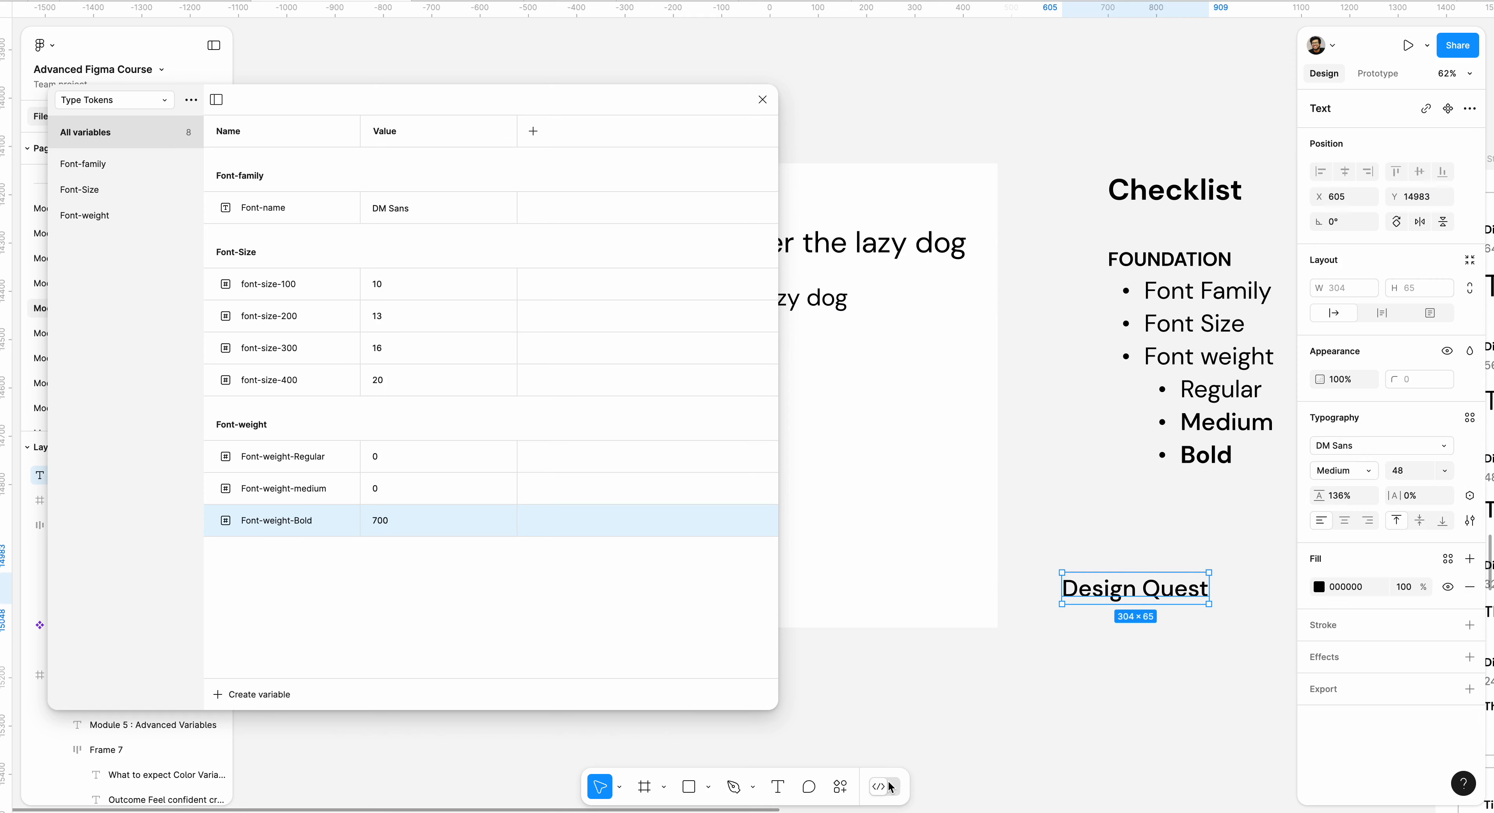
{"action": "left_click", "coordinate": [888, 787]}
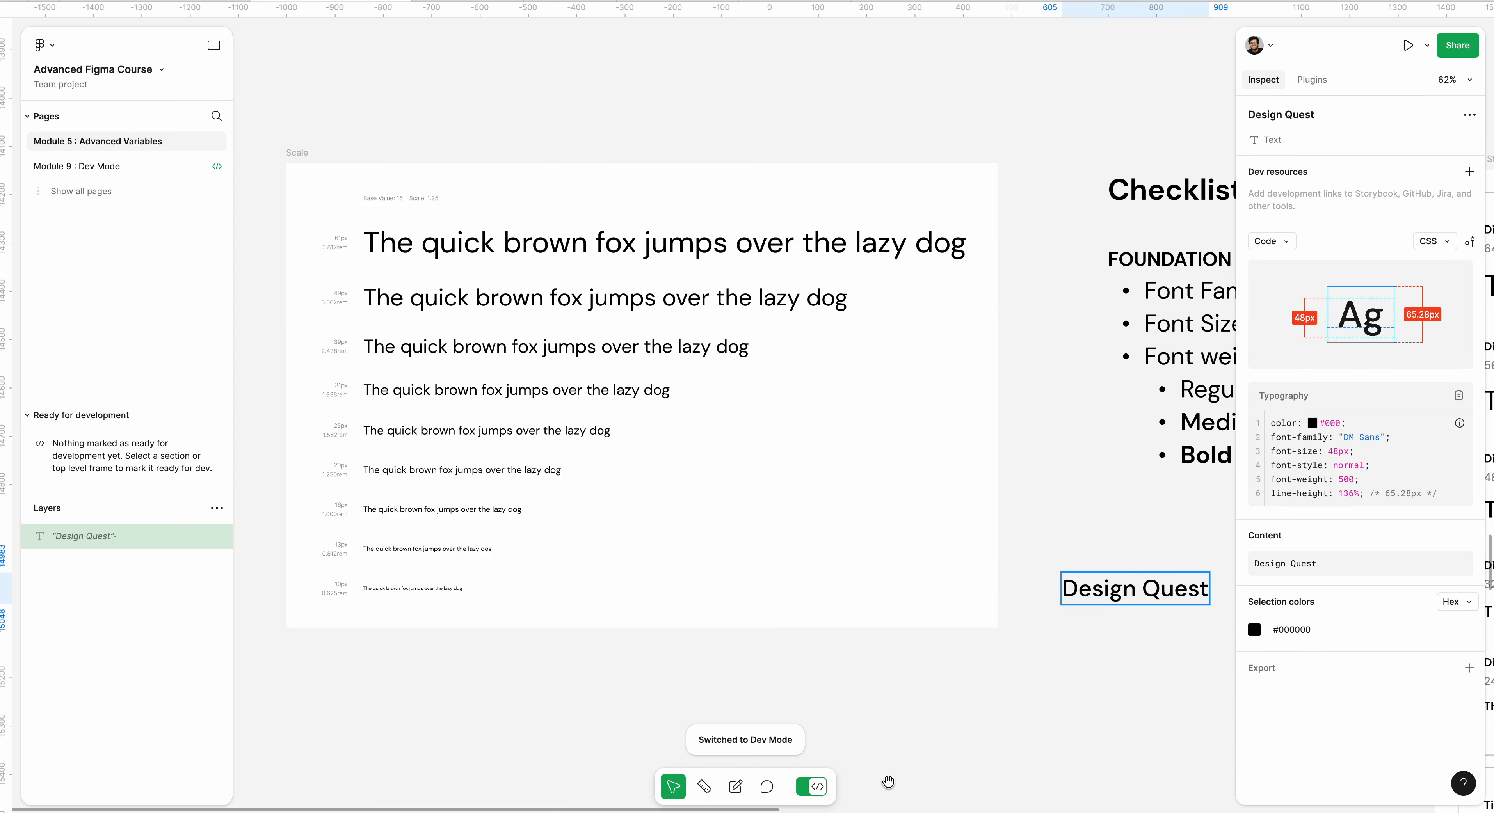
{"action": "left_click", "coordinate": [815, 787]}
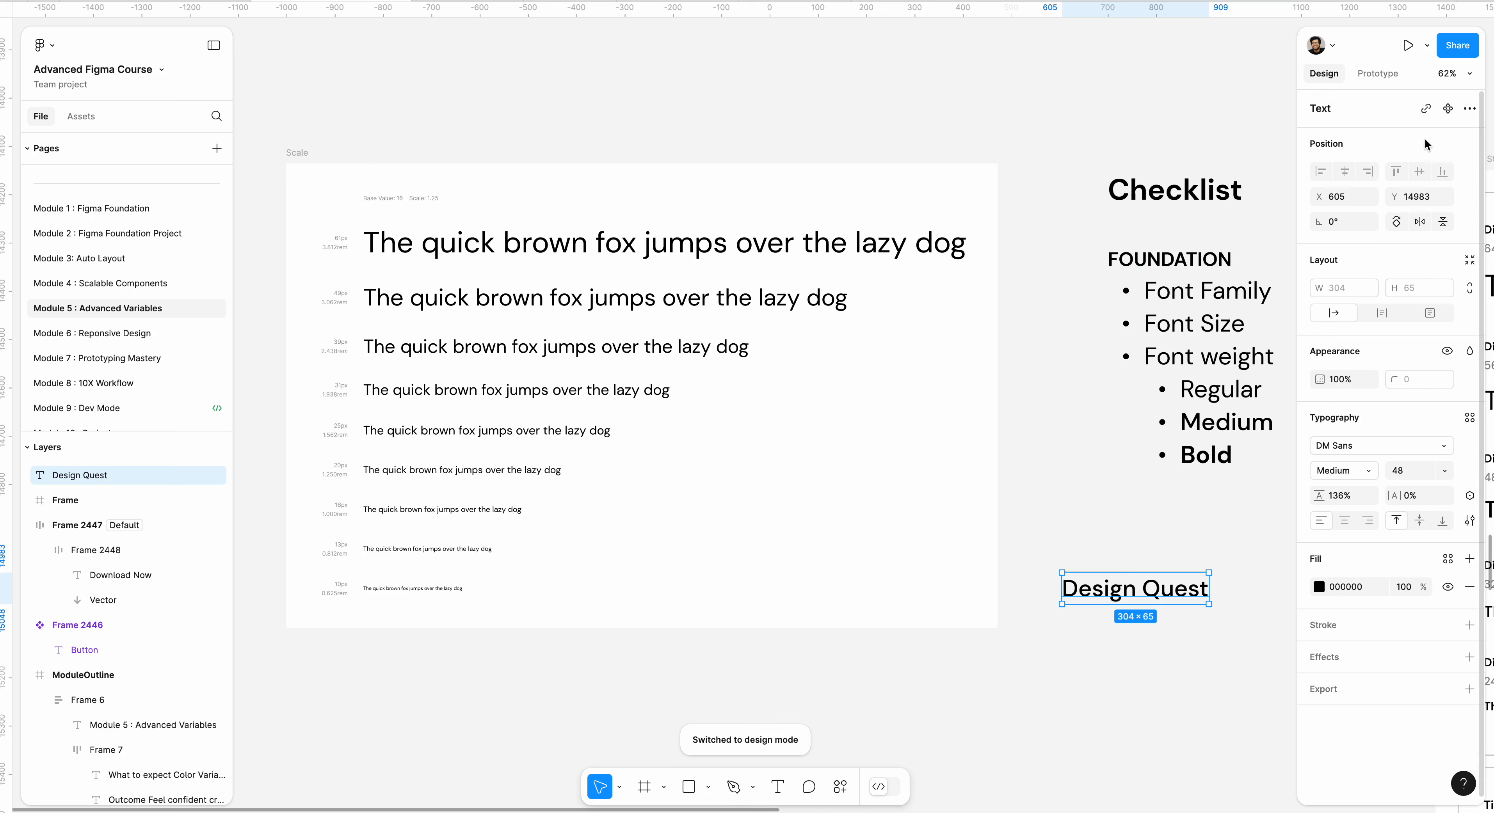
Step: Reopen the local variables with nothing selected and set the Font-weight-medium variable's value to 500
{"action": "left_click", "coordinate": [1112, 132]}
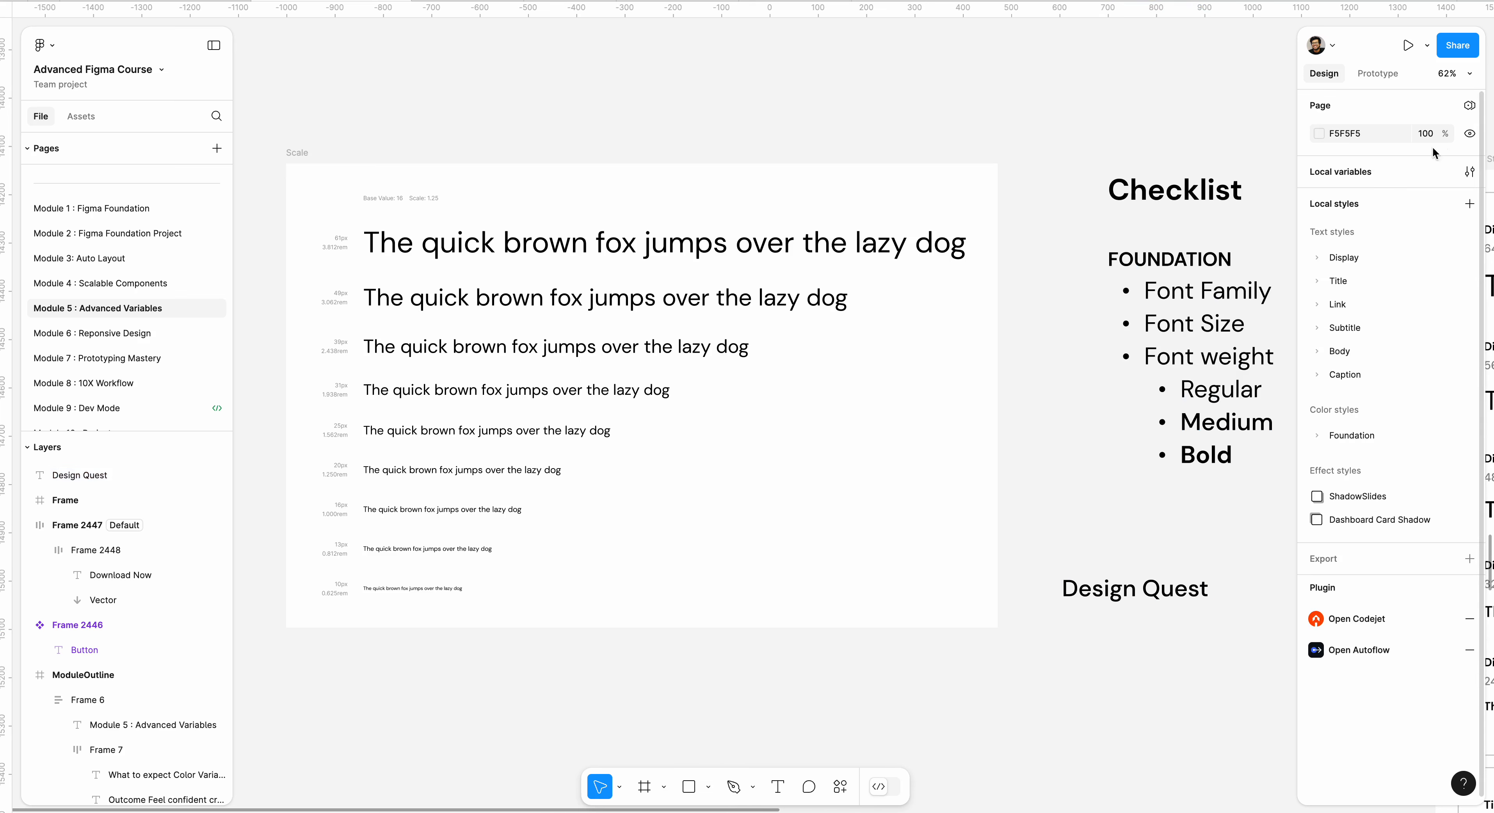
{"action": "left_click", "coordinate": [1469, 171]}
{"action": "double_click", "coordinate": [404, 493]}
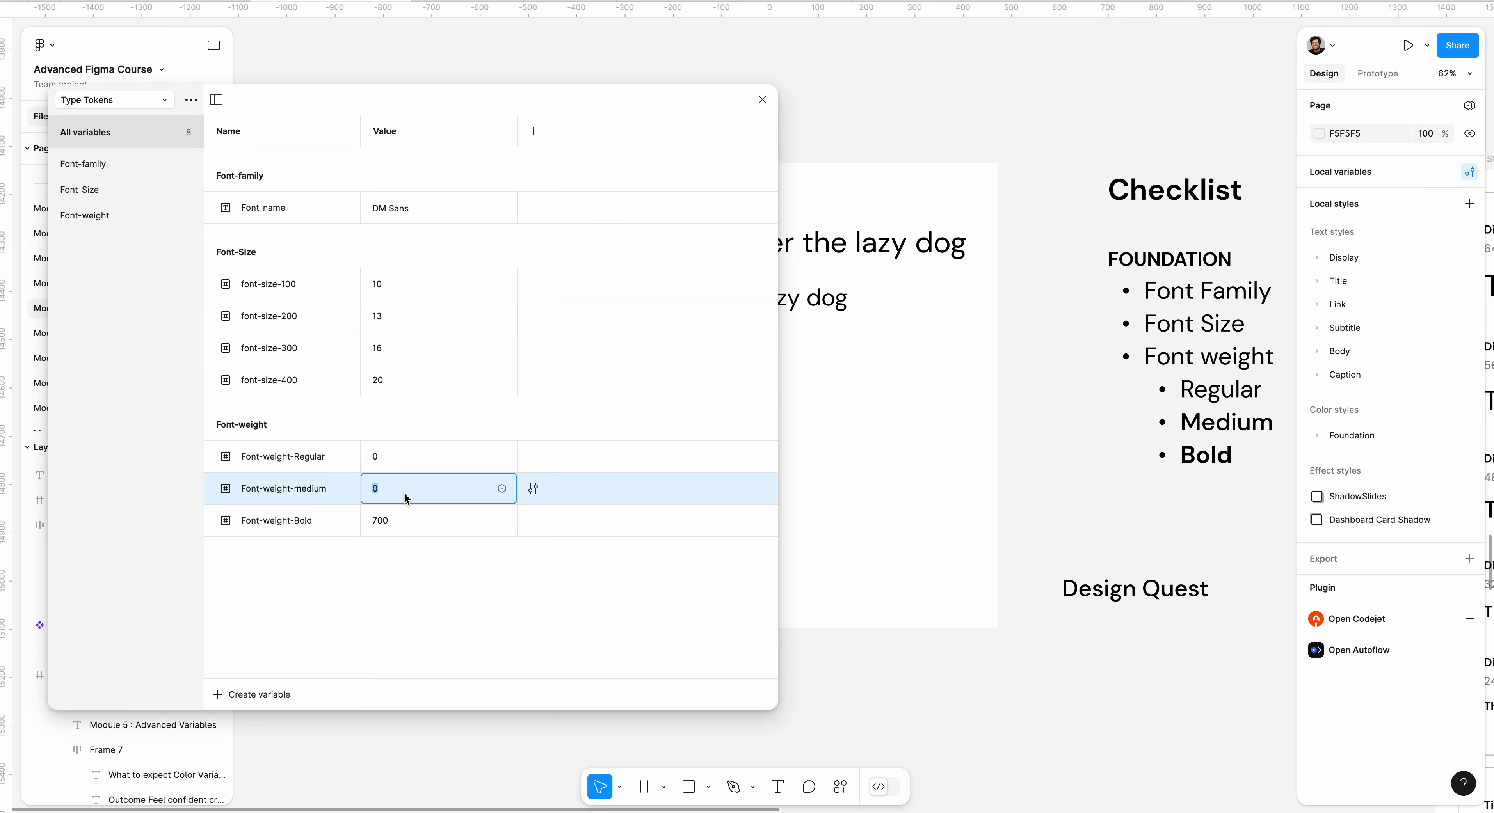
{"action": "type", "text": "500"}
Step: Set the Design Quest sample text to Regular weight and inspect its CSS font weight in Dev Mode before returning to design mode
{"action": "double_click", "coordinate": [416, 460]}
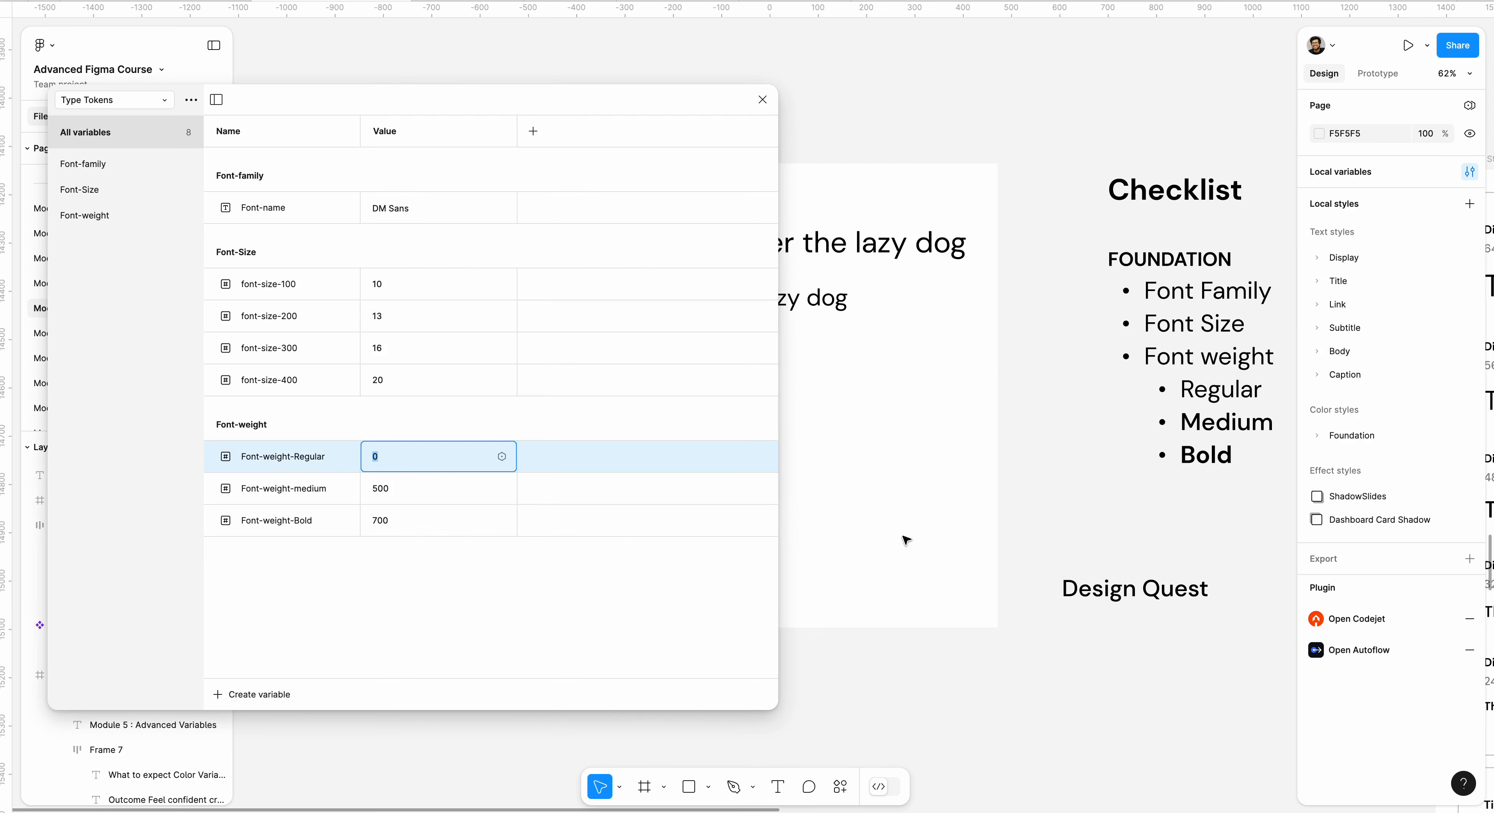
{"action": "left_click", "coordinate": [1183, 595]}
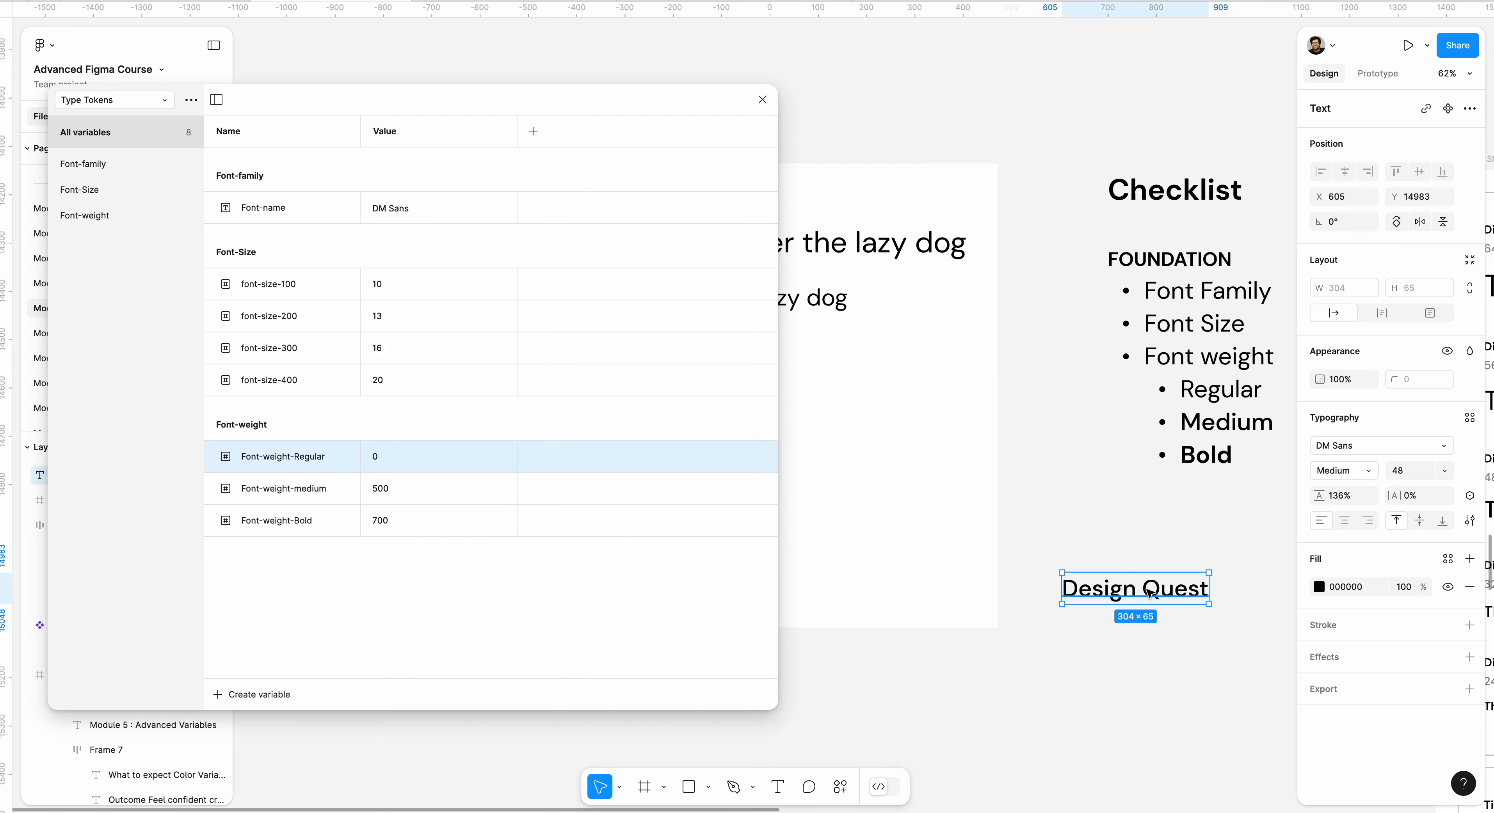
{"action": "left_click", "coordinate": [1343, 471]}
{"action": "left_click", "coordinate": [1334, 444]}
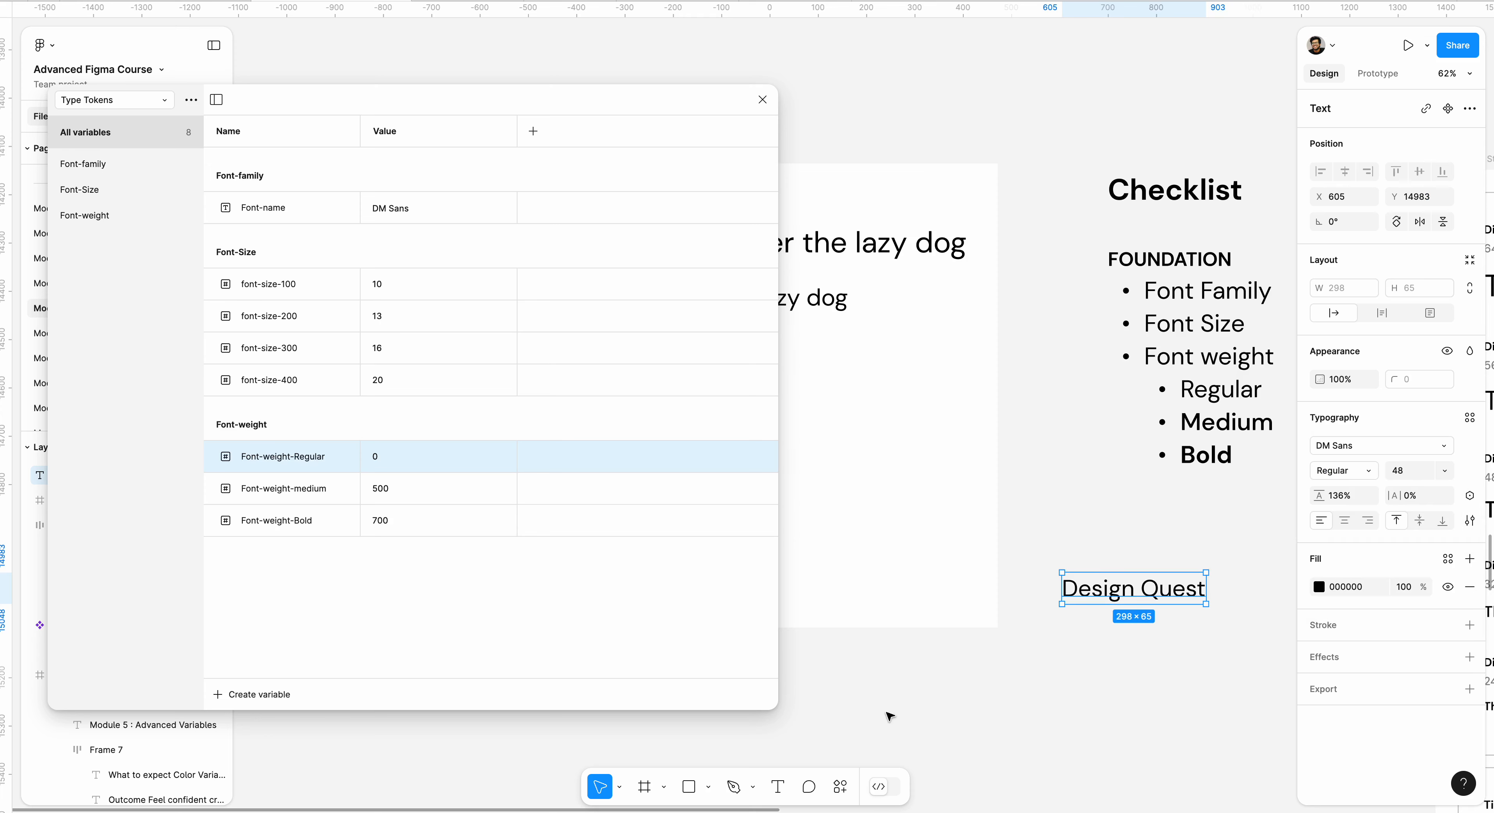
{"action": "left_click", "coordinate": [879, 787]}
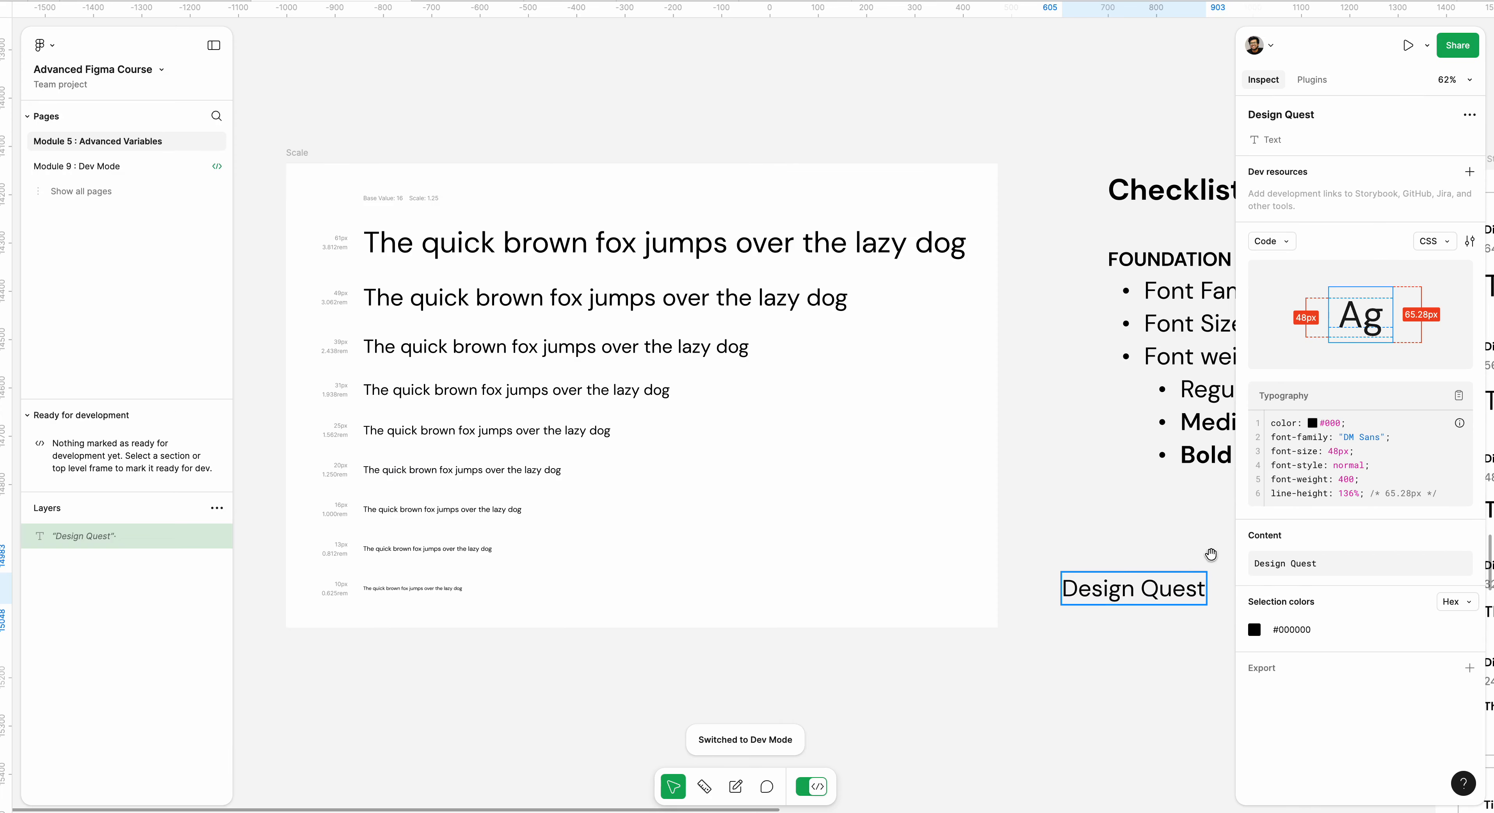
{"action": "left_click", "coordinate": [815, 789]}
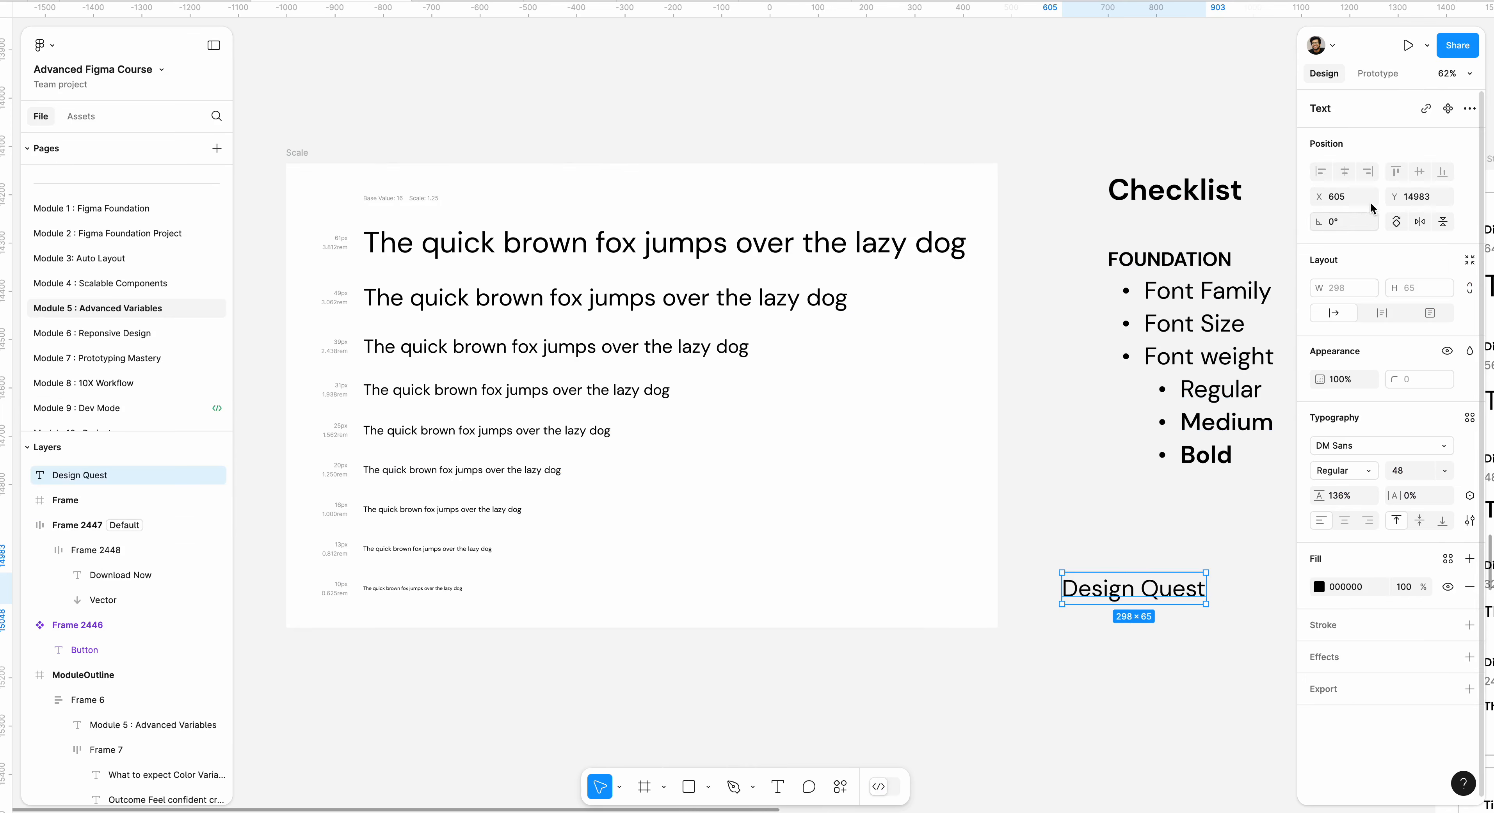
Step: Reopen the local variables, set the Font-weight-Regular variable's value to 400 and close the variables window
{"action": "key", "text": "Escape"}
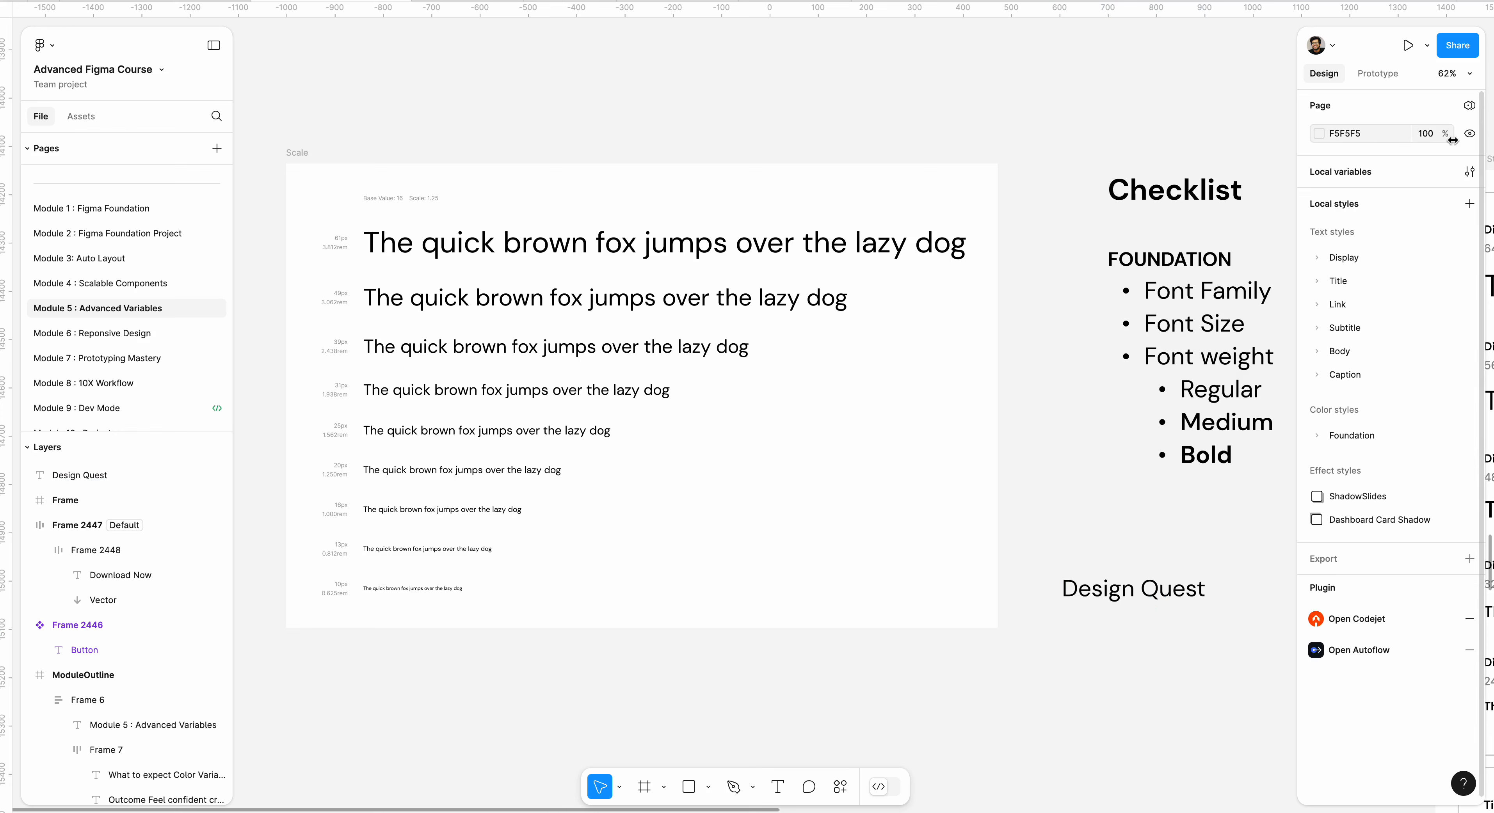
{"action": "left_click", "coordinate": [1469, 172]}
{"action": "left_click", "coordinate": [424, 464]}
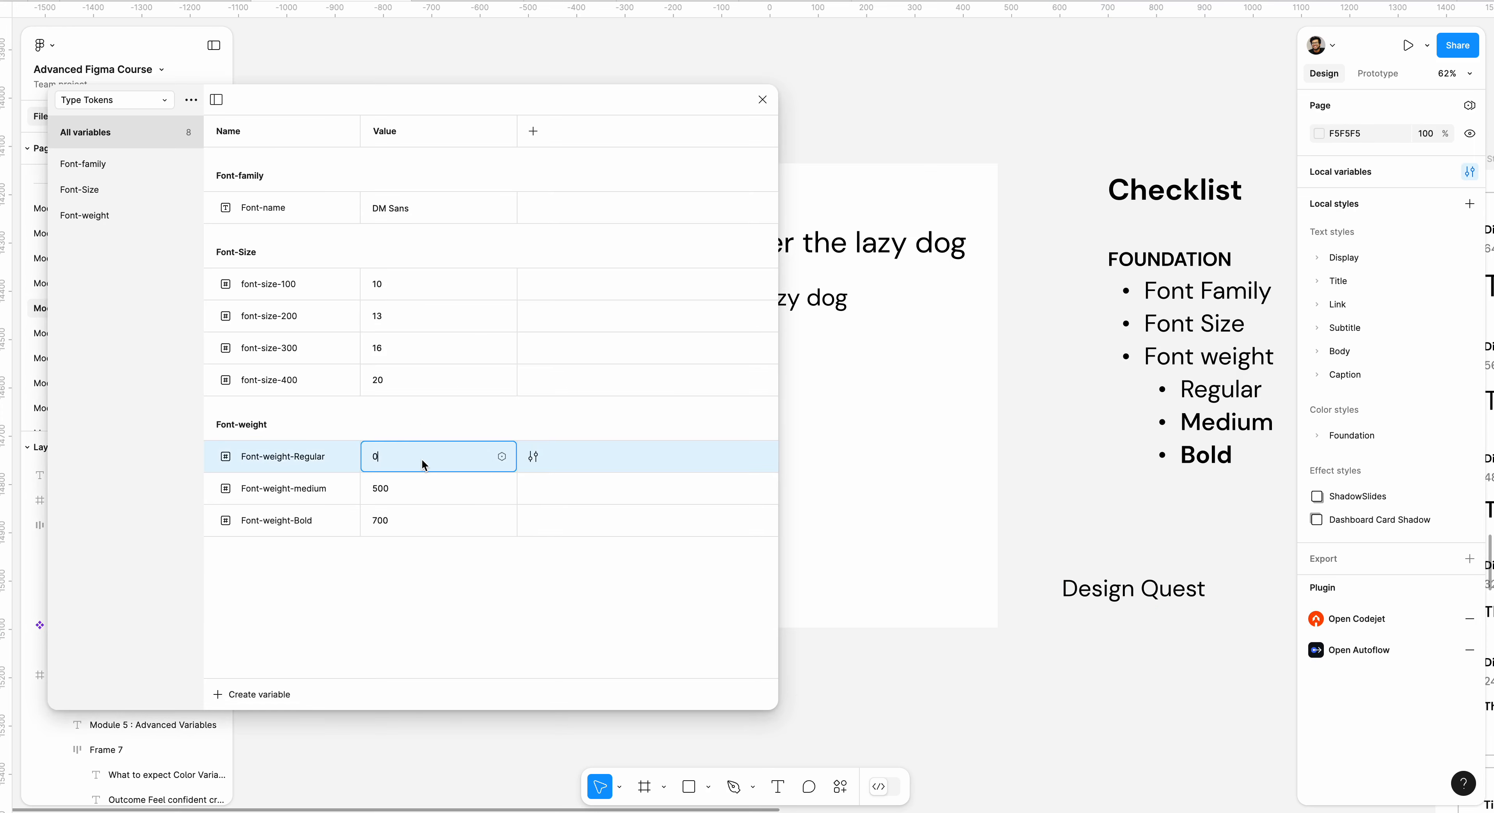
{"action": "type", "text": "400"}
{"action": "key", "text": "Return"}
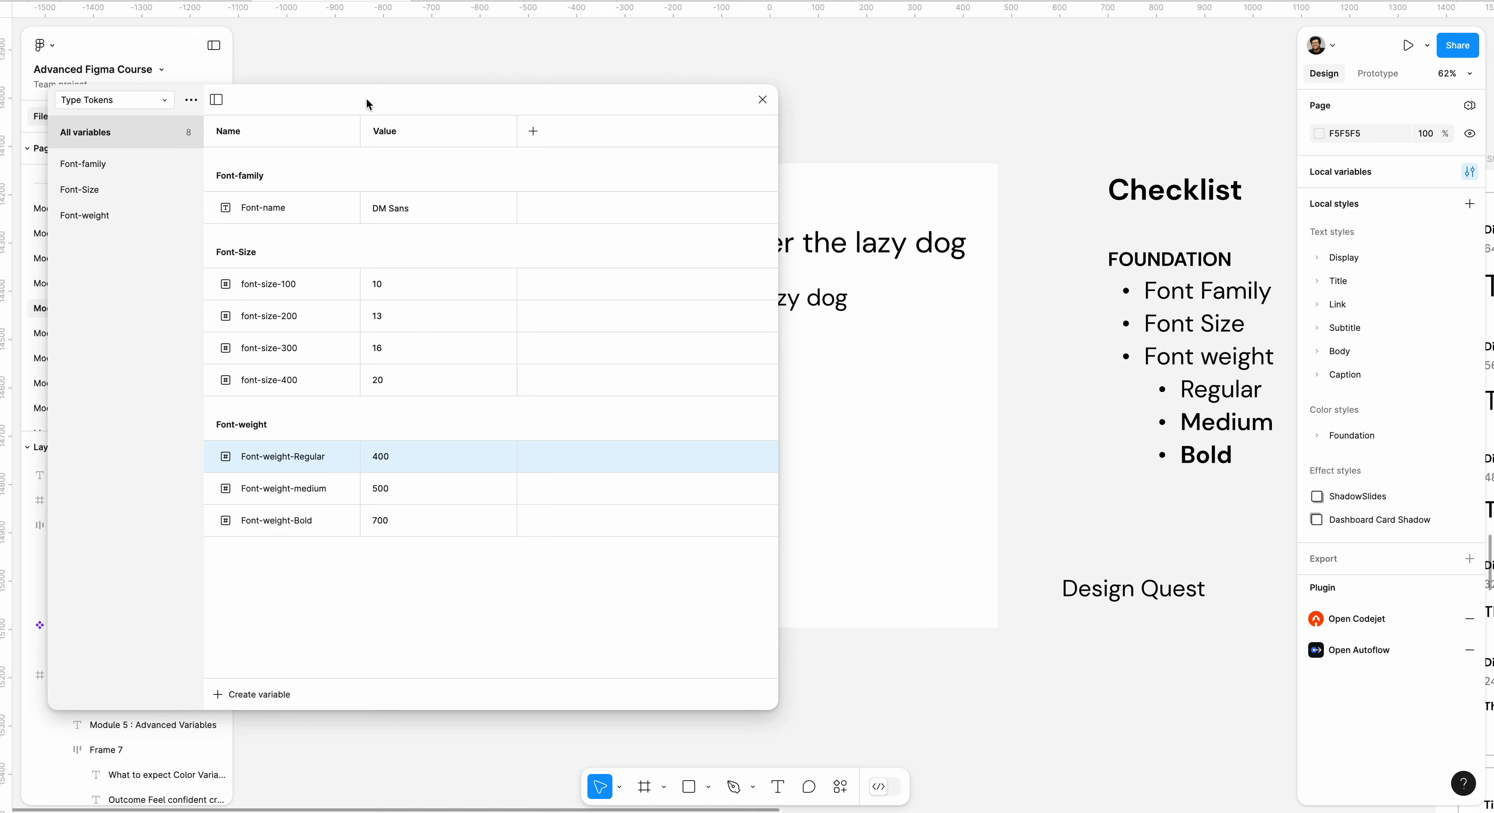
{"action": "left_click_drag", "start_coordinate": [366, 104], "coordinate": [594, 128]}
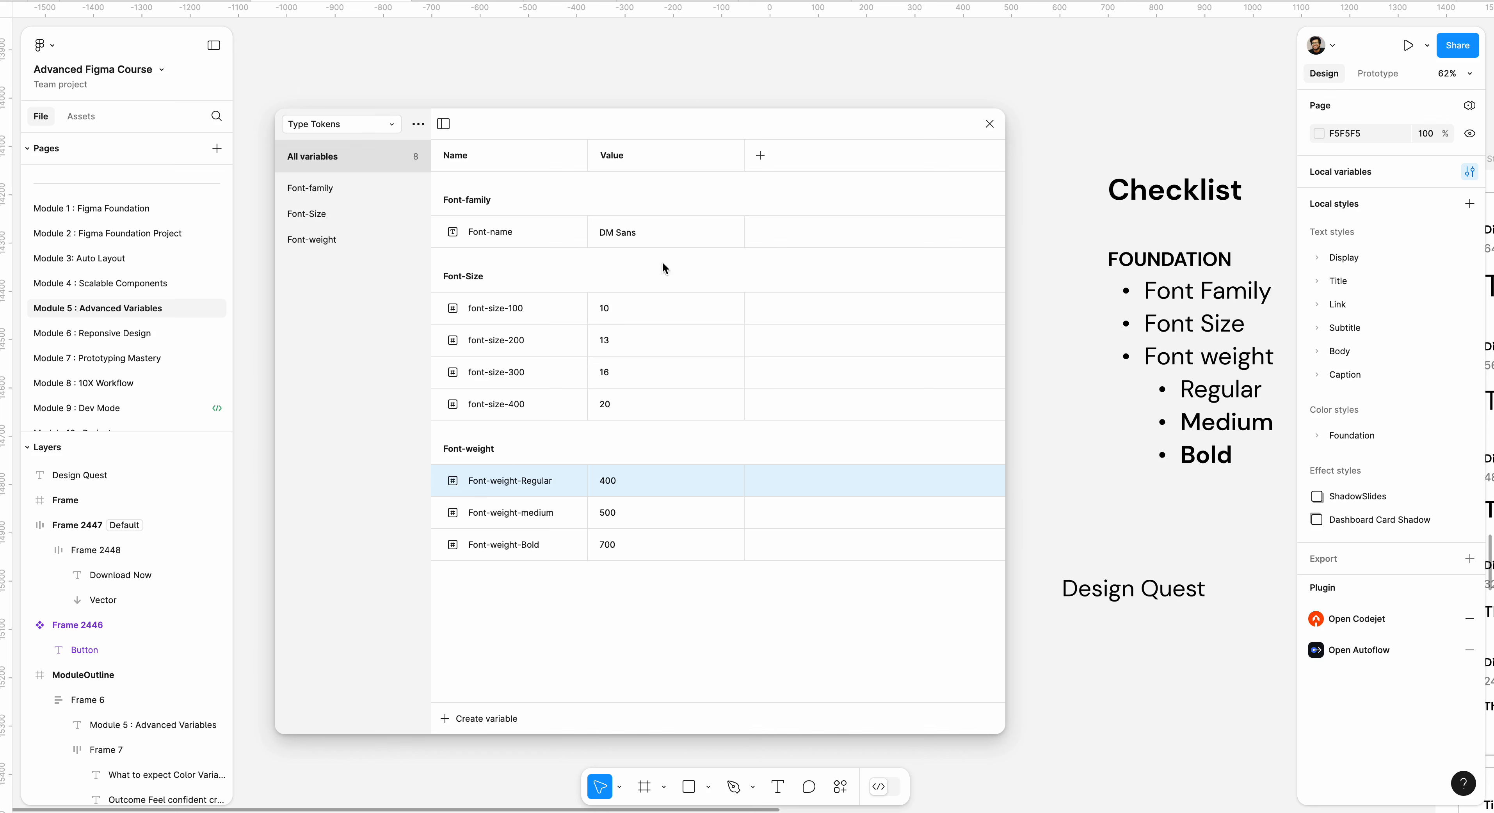
{"action": "left_click", "coordinate": [989, 124]}
Step: Examine the Typography Styles frame beside the checklist, selecting its Display, Link, Title and Subtitle groups in turn
{"action": "scroll", "coordinate": [754, 447], "scroll_direction": "right", "scroll_amount": 10}
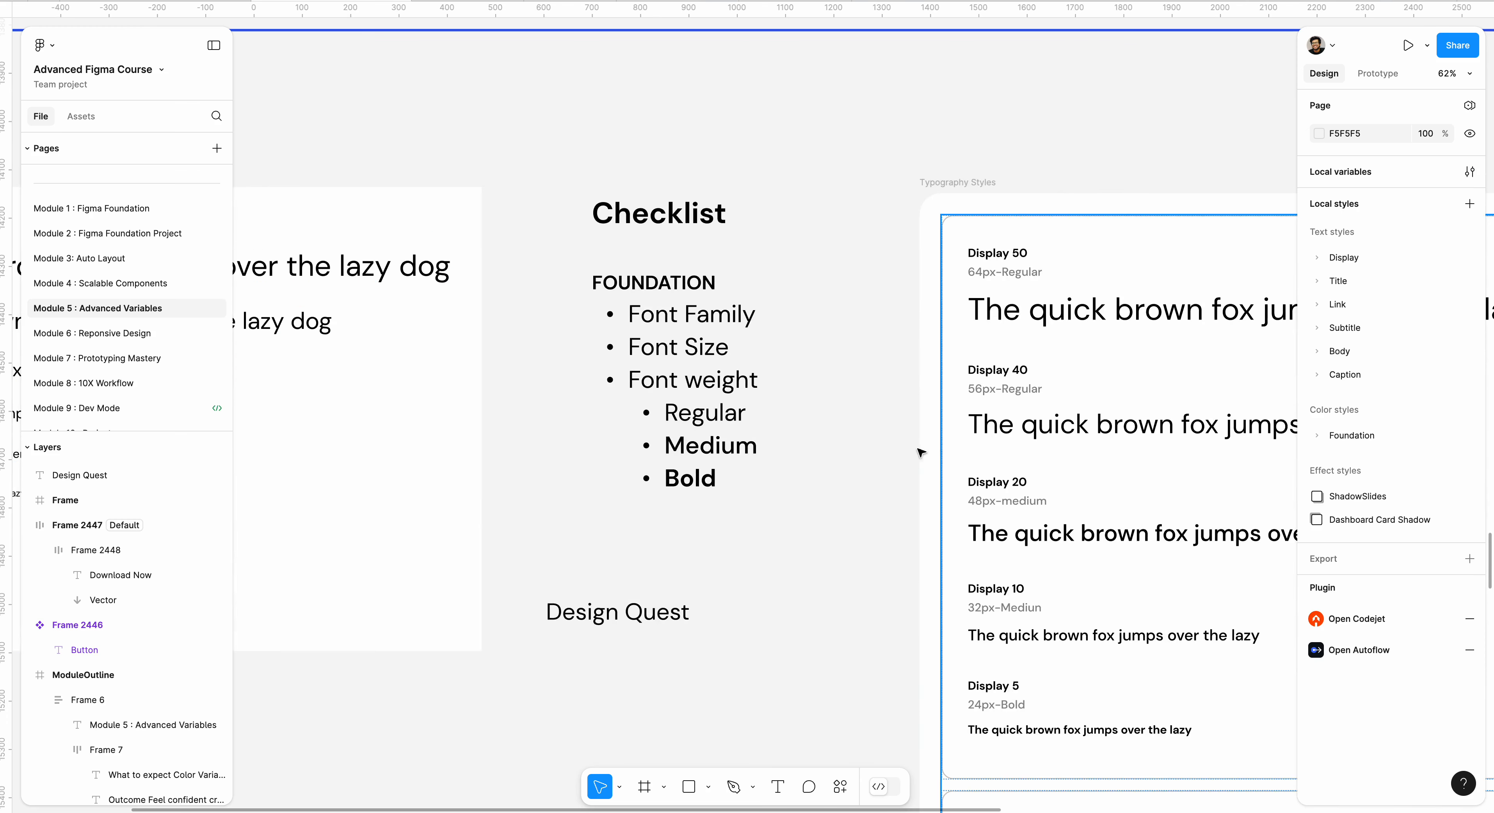
{"action": "scroll", "coordinate": [921, 452], "scroll_direction": "right", "scroll_amount": 6}
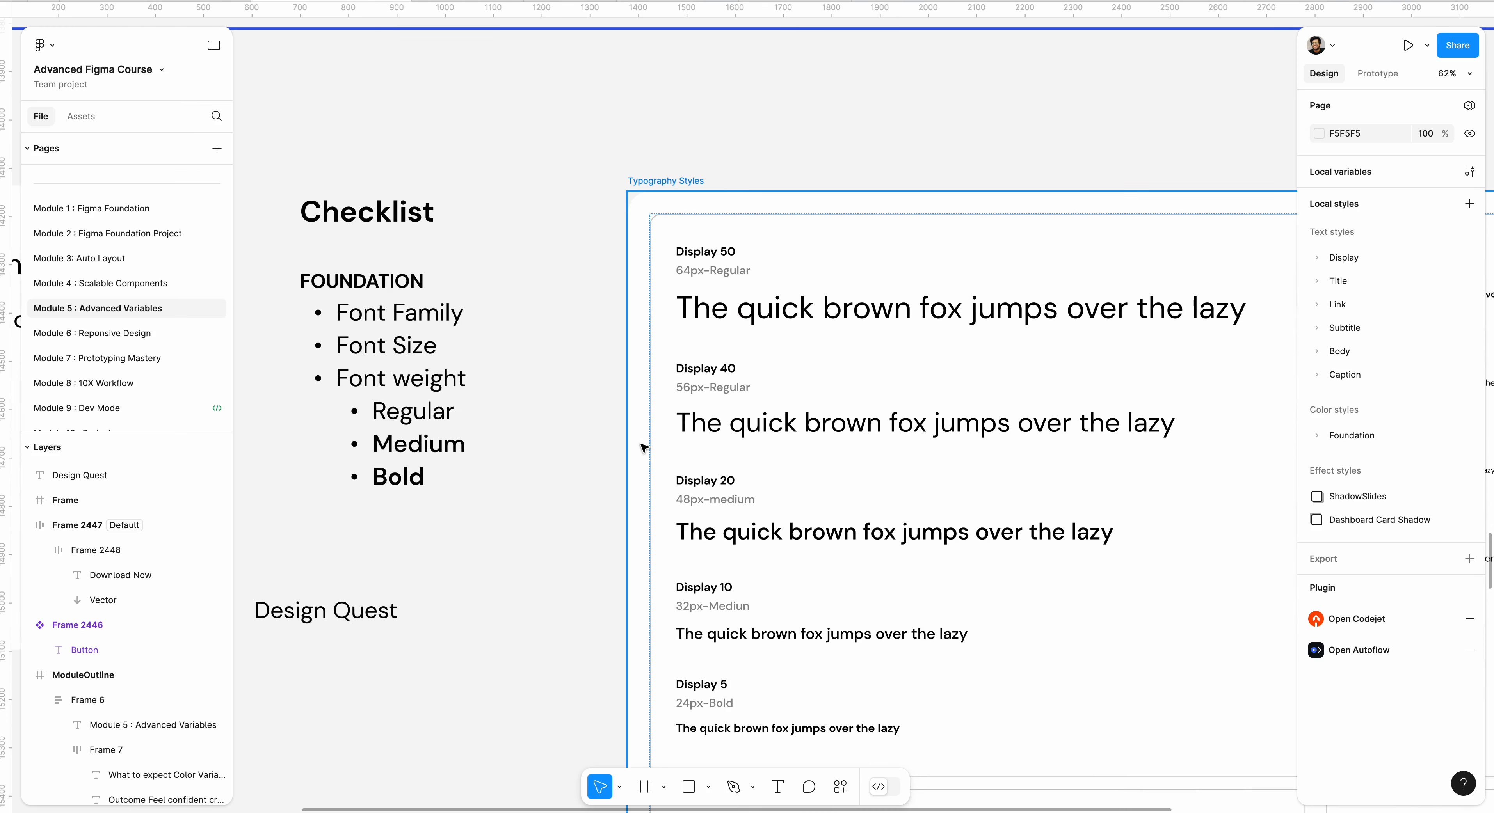
{"action": "scroll", "coordinate": [643, 448], "scroll_direction": "down", "scroll_amount": 5}
{"action": "left_click", "coordinate": [533, 237]}
{"action": "double_click", "coordinate": [533, 238]}
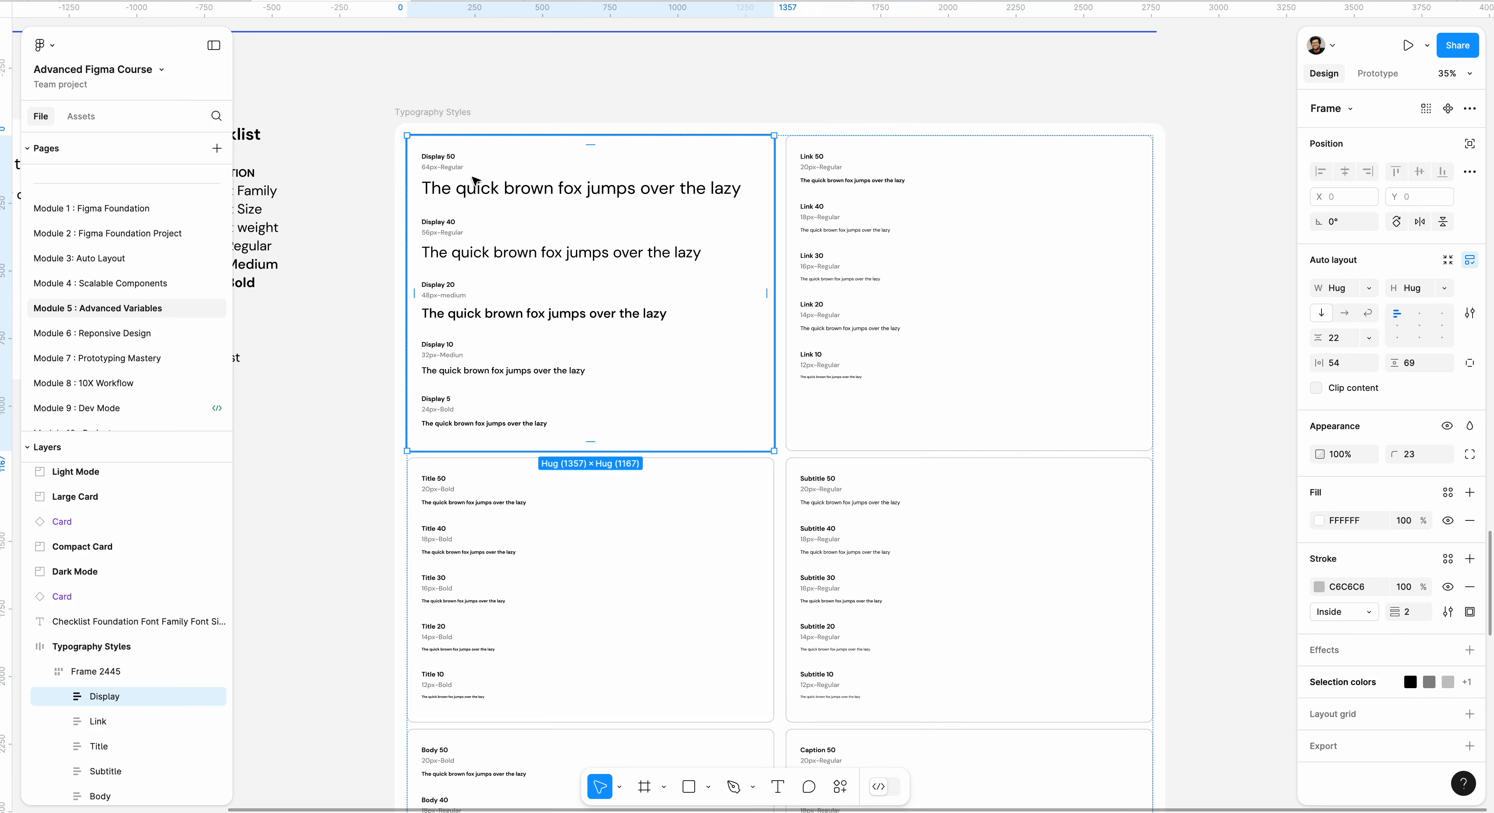
{"action": "left_click", "coordinate": [853, 192]}
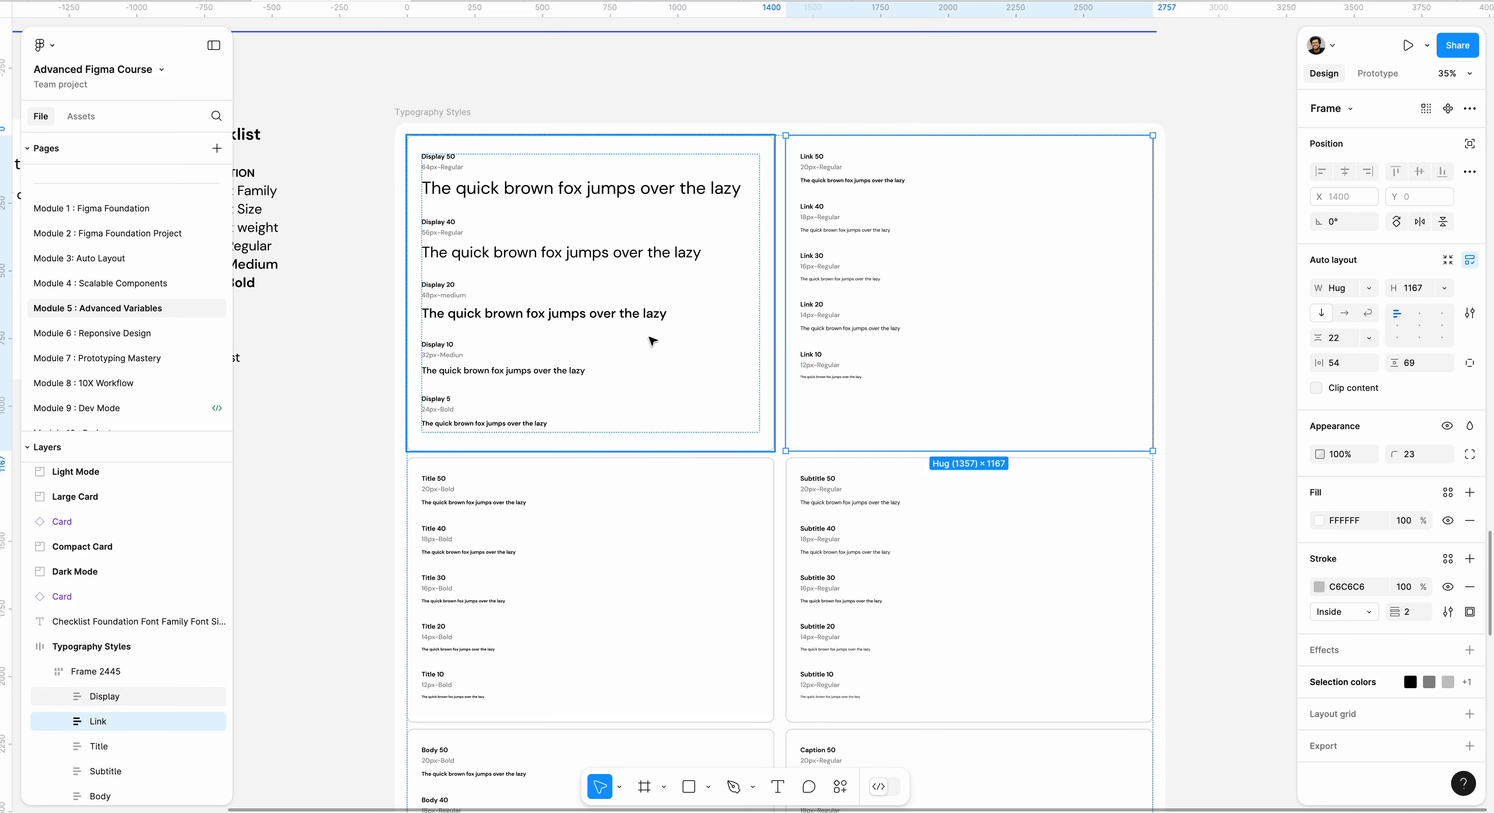
{"action": "left_click", "coordinate": [462, 616]}
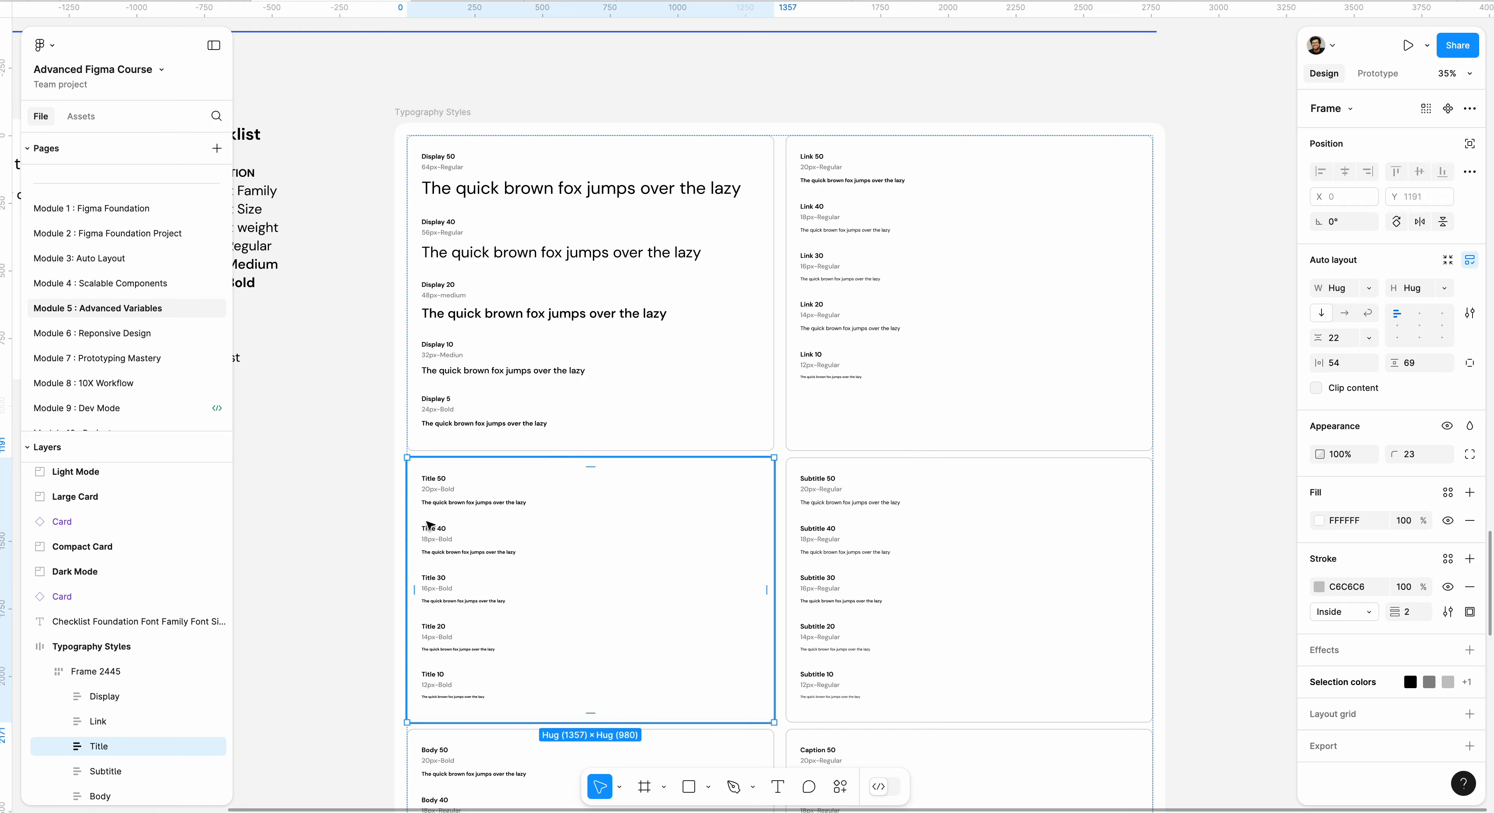
{"action": "left_click_drag", "start_coordinate": [448, 516], "coordinate": [792, 508]}
{"action": "left_click_drag", "start_coordinate": [841, 404], "coordinate": [416, 341]}
{"action": "left_click", "coordinate": [795, 436]}
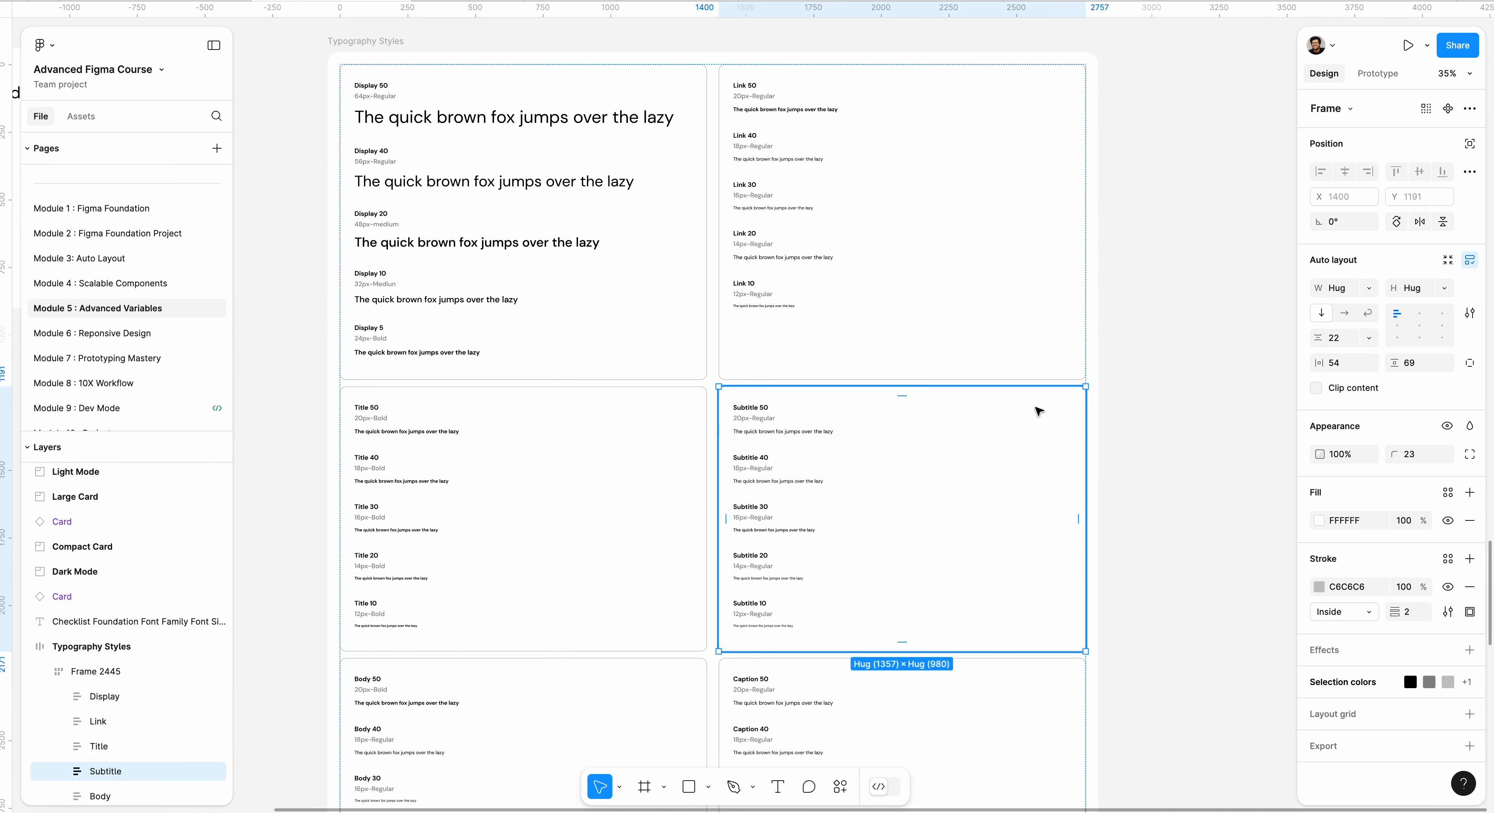
{"action": "left_click", "coordinate": [1119, 415]}
{"action": "scroll", "coordinate": [1120, 415], "scroll_direction": "up", "scroll_amount": 3}
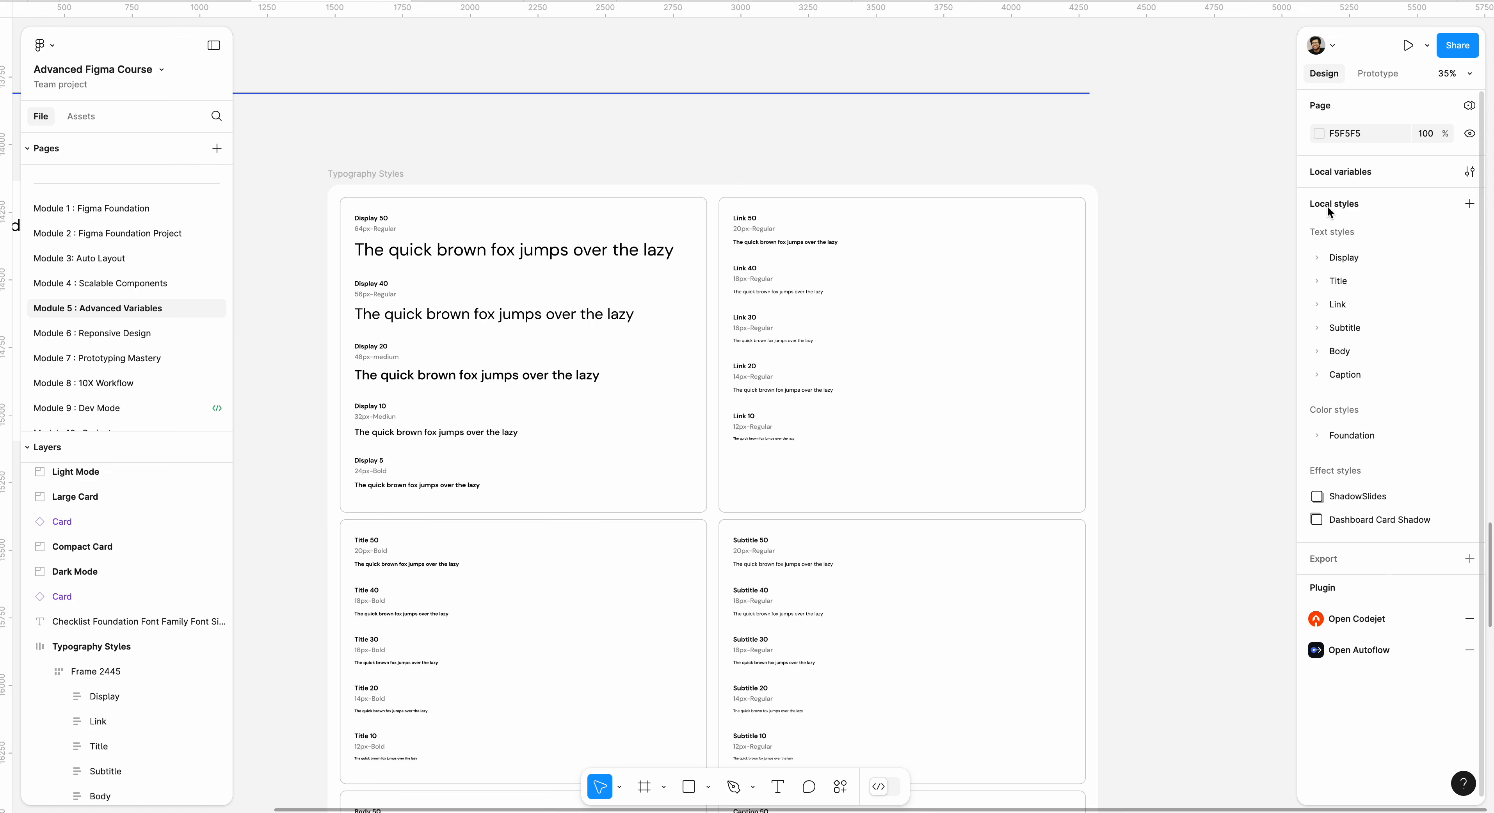
Step: Create a new local text style named "Display / Display 50" with the default properties
{"action": "left_click", "coordinate": [1470, 204]}
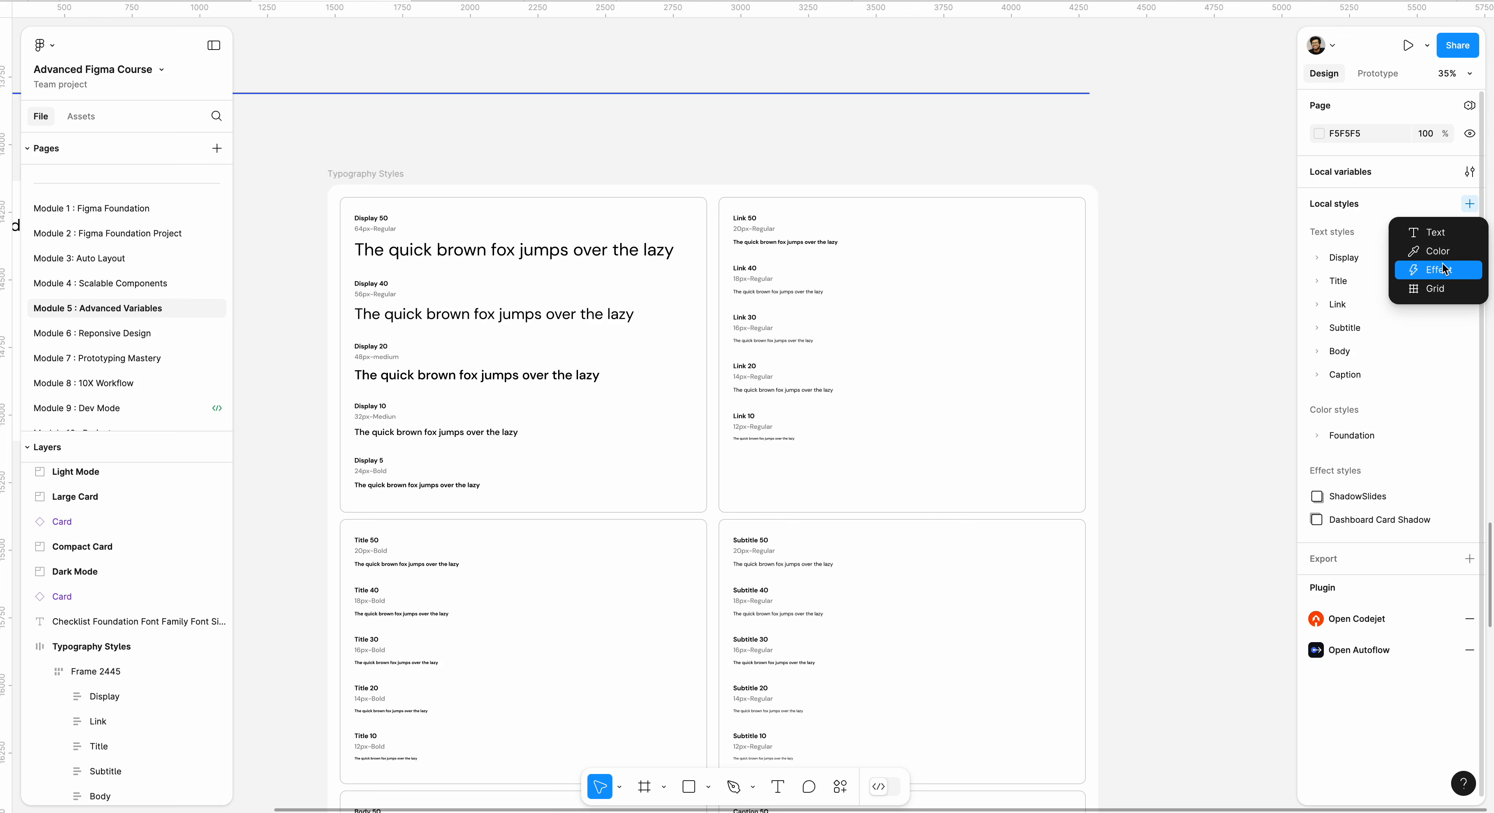
{"action": "left_click", "coordinate": [1436, 237]}
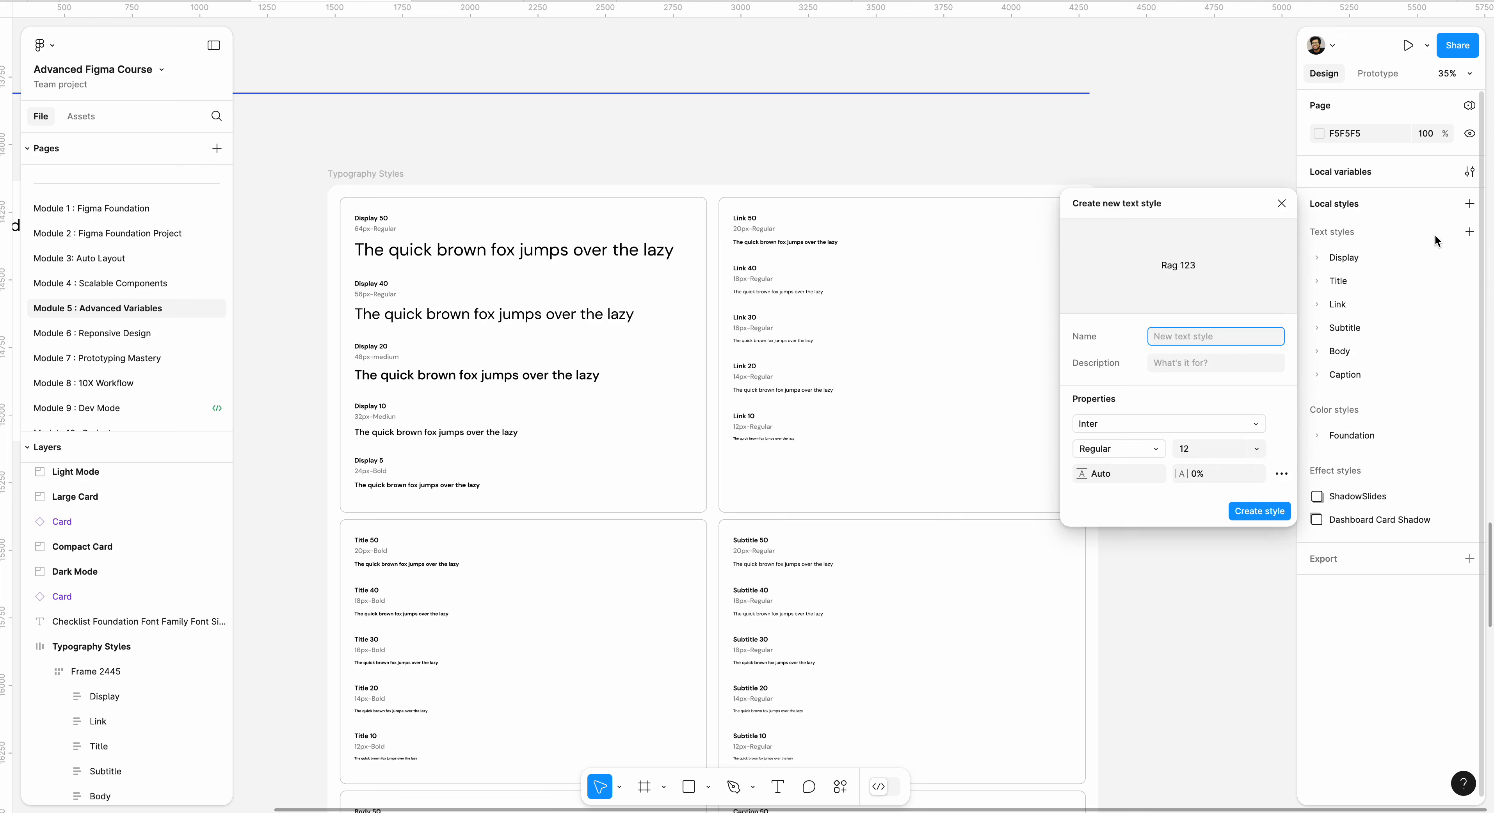
{"action": "type", "text": "Dsi"}
{"action": "type", "text": "pla"}
{"action": "type", "text": "y "}
{"action": "type", "text": "/ Displa"}
{"action": "type", "text": "y 50"}
{"action": "key", "text": "Return"}
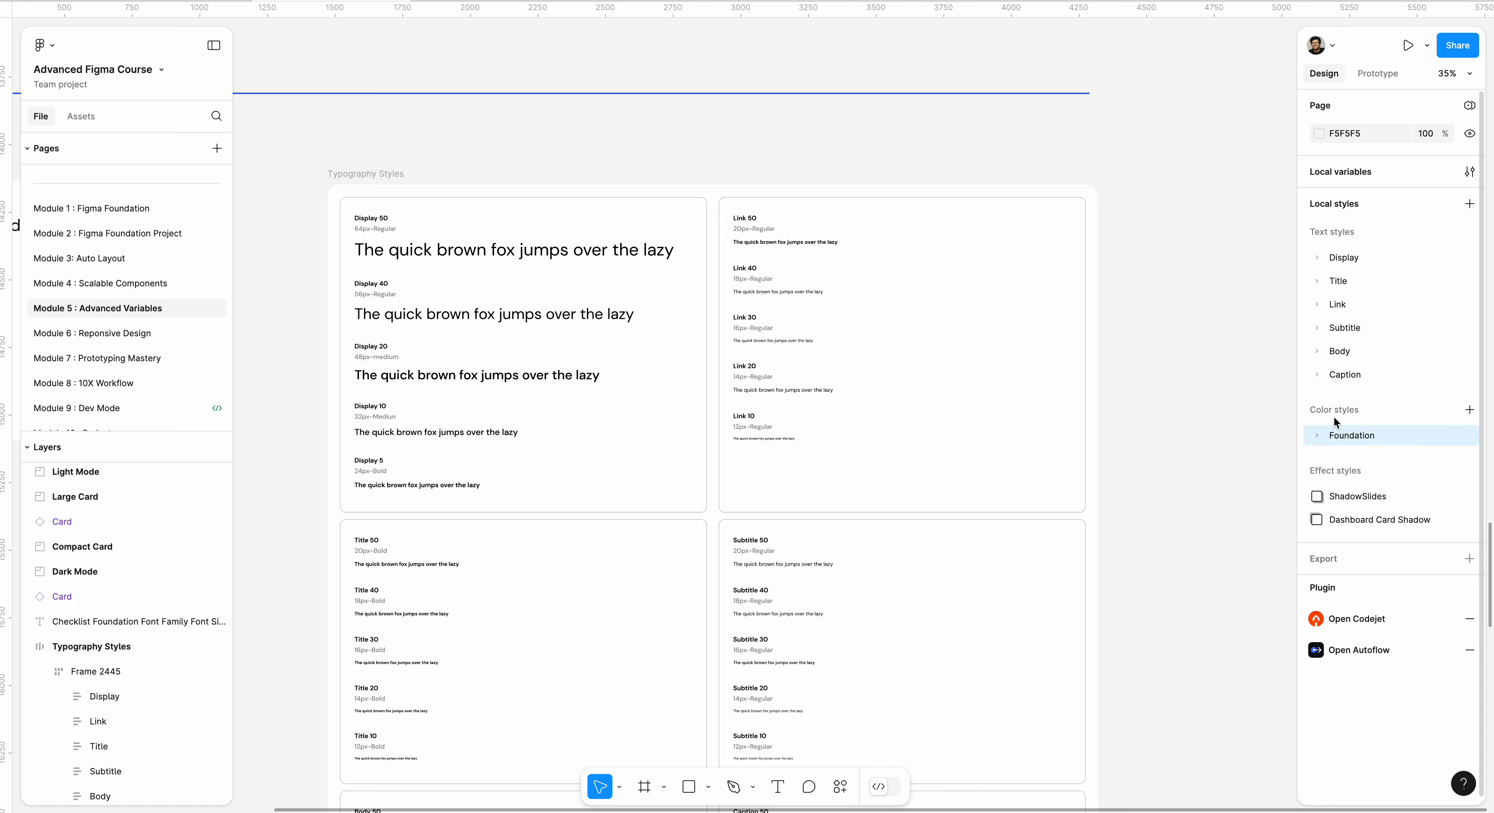
Step: Delete the newly made Display 50 text style from the Display folder and collapse the folder
{"action": "left_click", "coordinate": [1320, 255]}
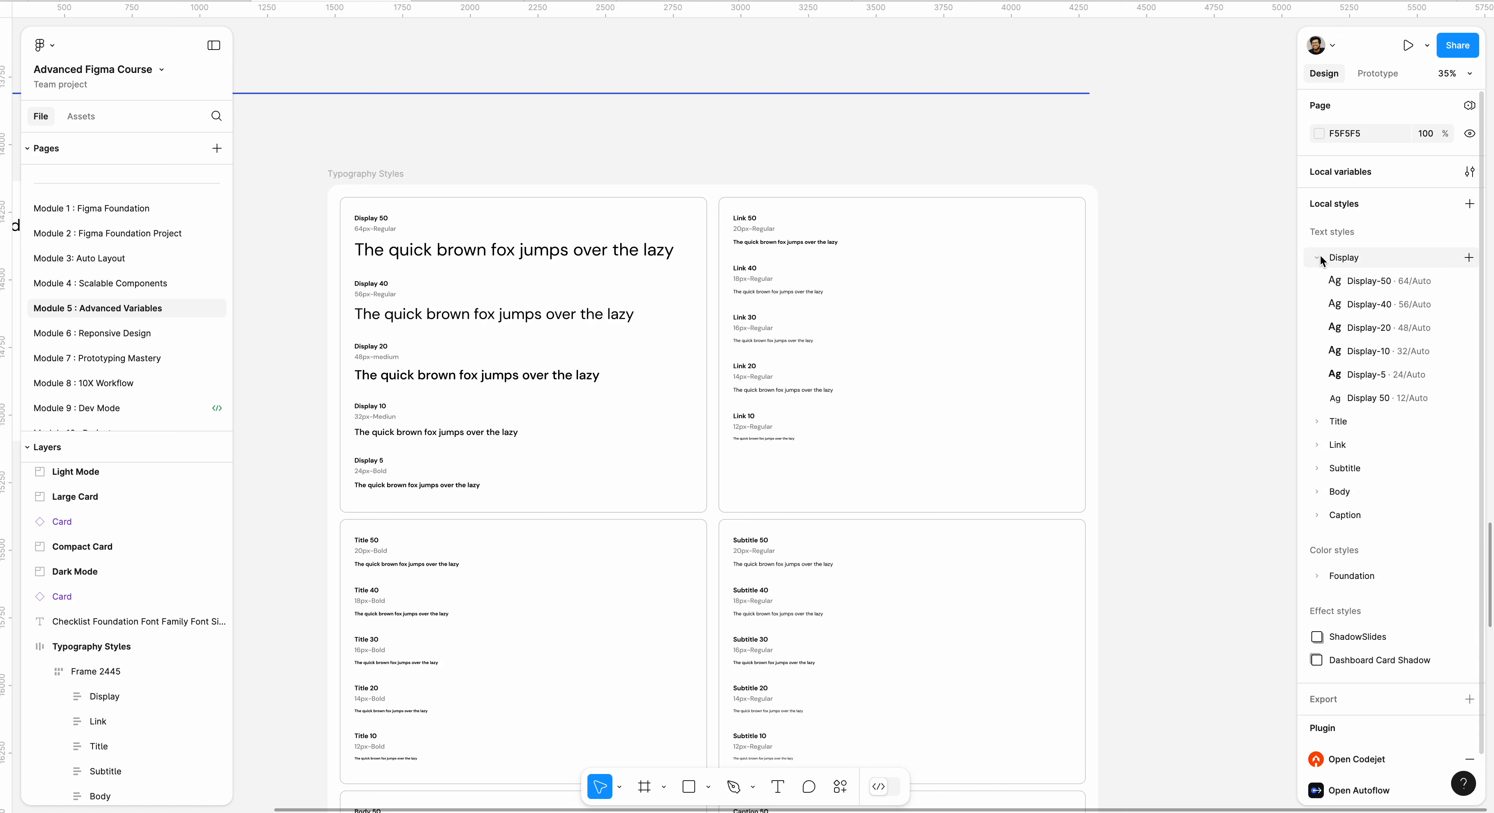
{"action": "left_click", "coordinate": [1320, 256]}
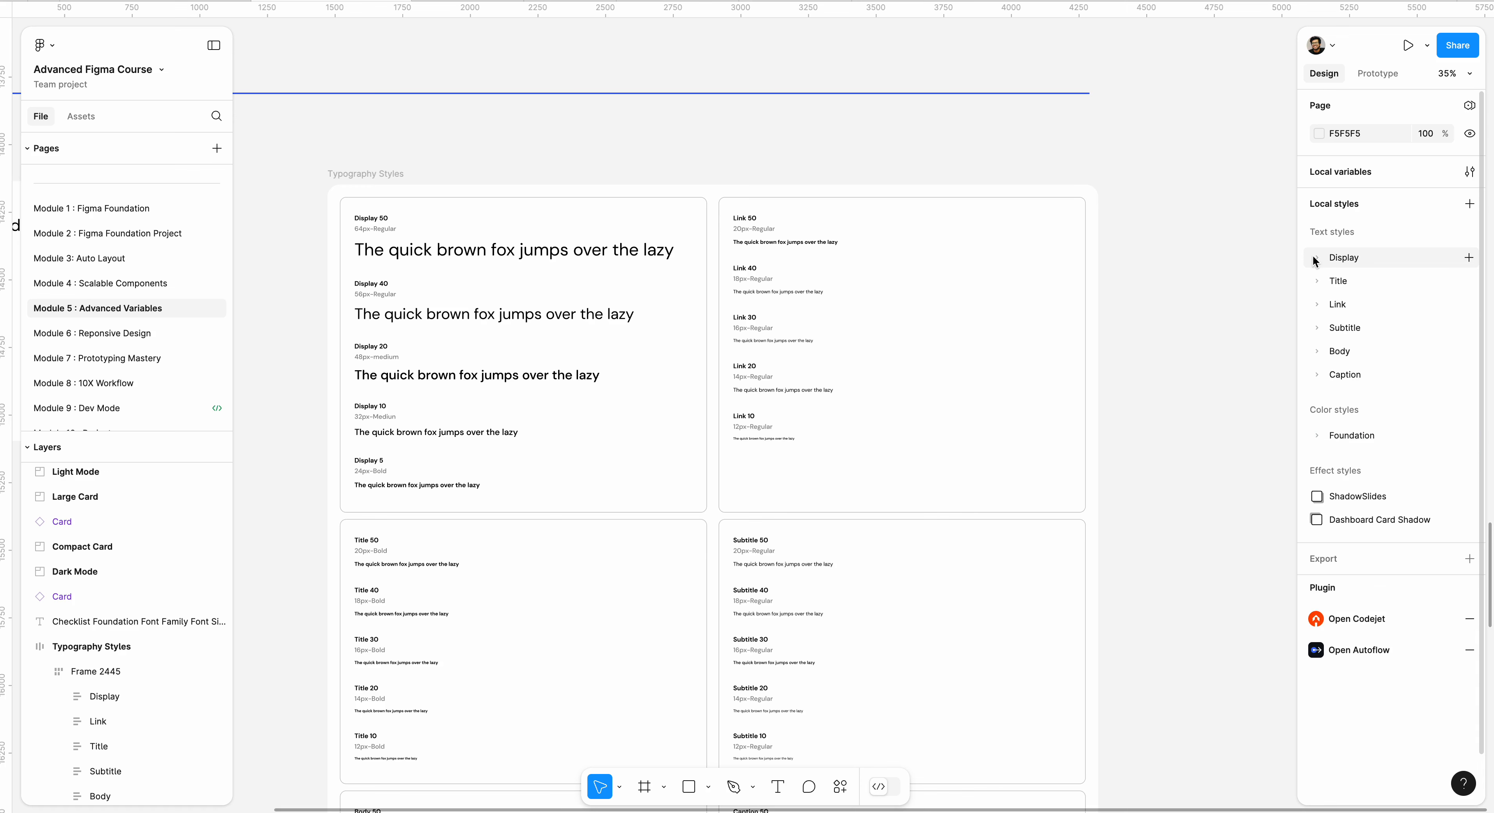
{"action": "left_click", "coordinate": [1315, 259]}
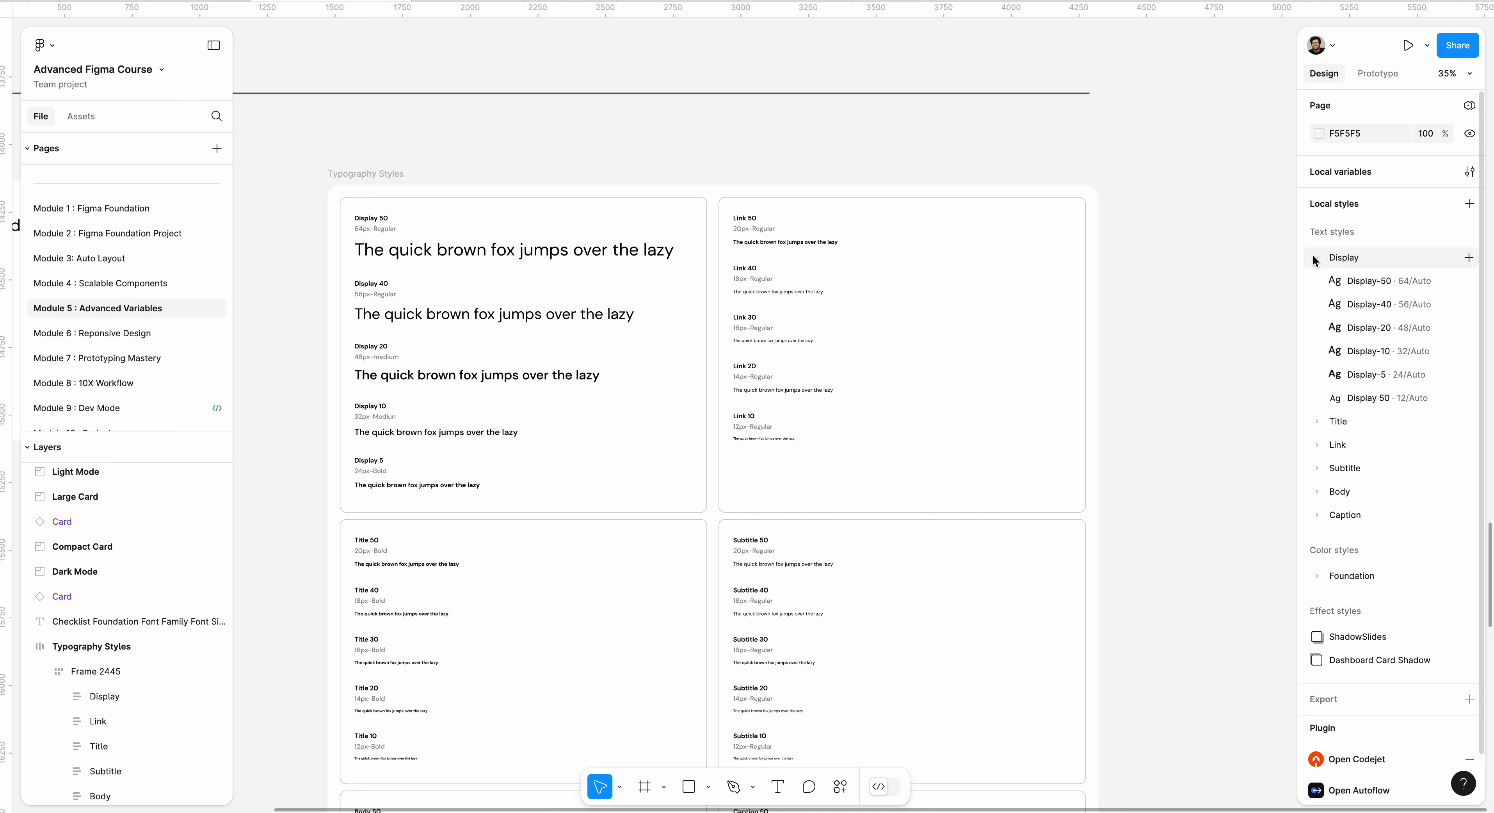
{"action": "right_click", "coordinate": [1360, 398]}
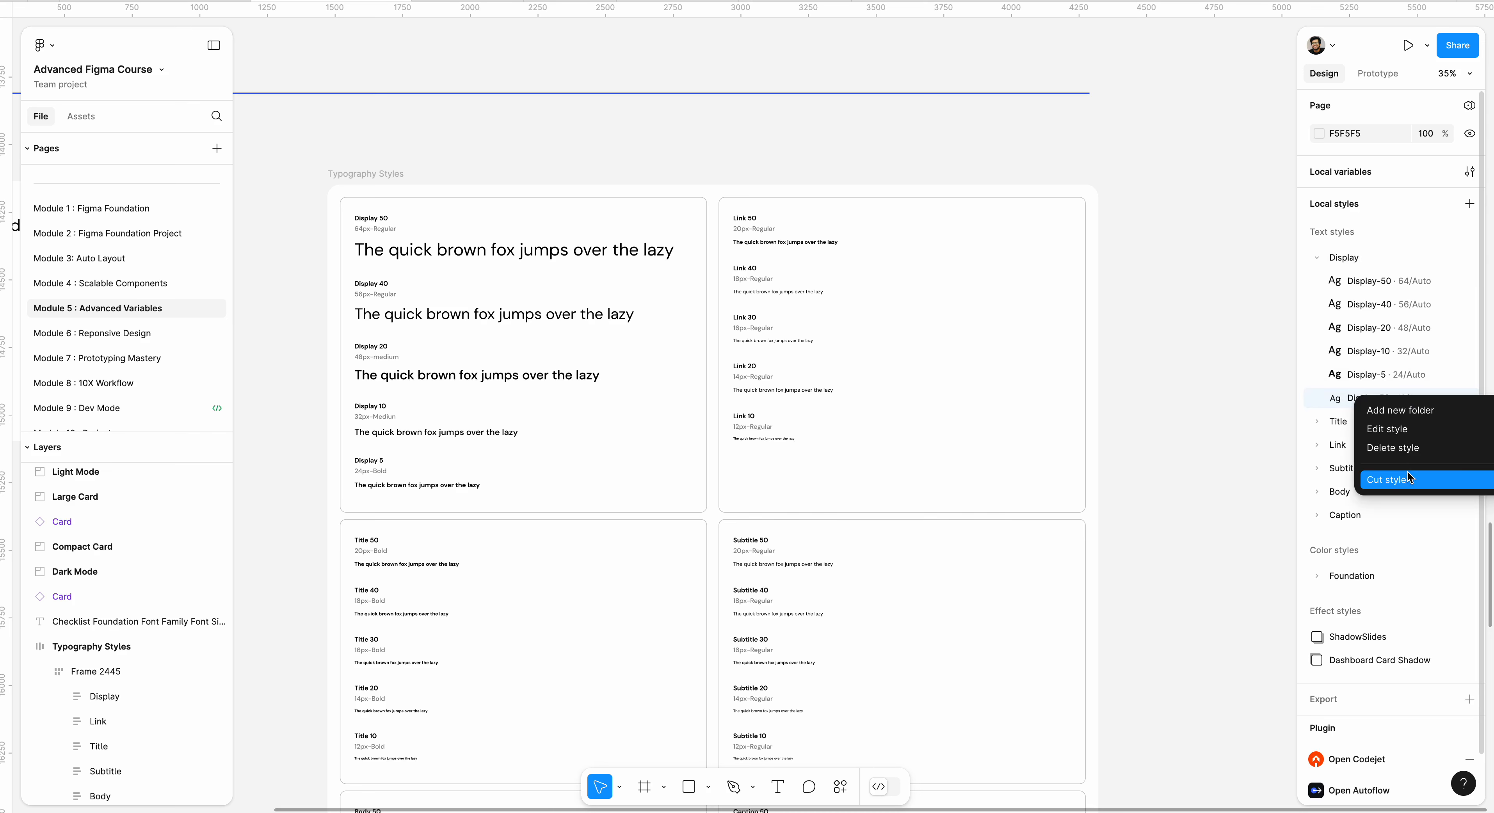
{"action": "left_click", "coordinate": [1392, 448]}
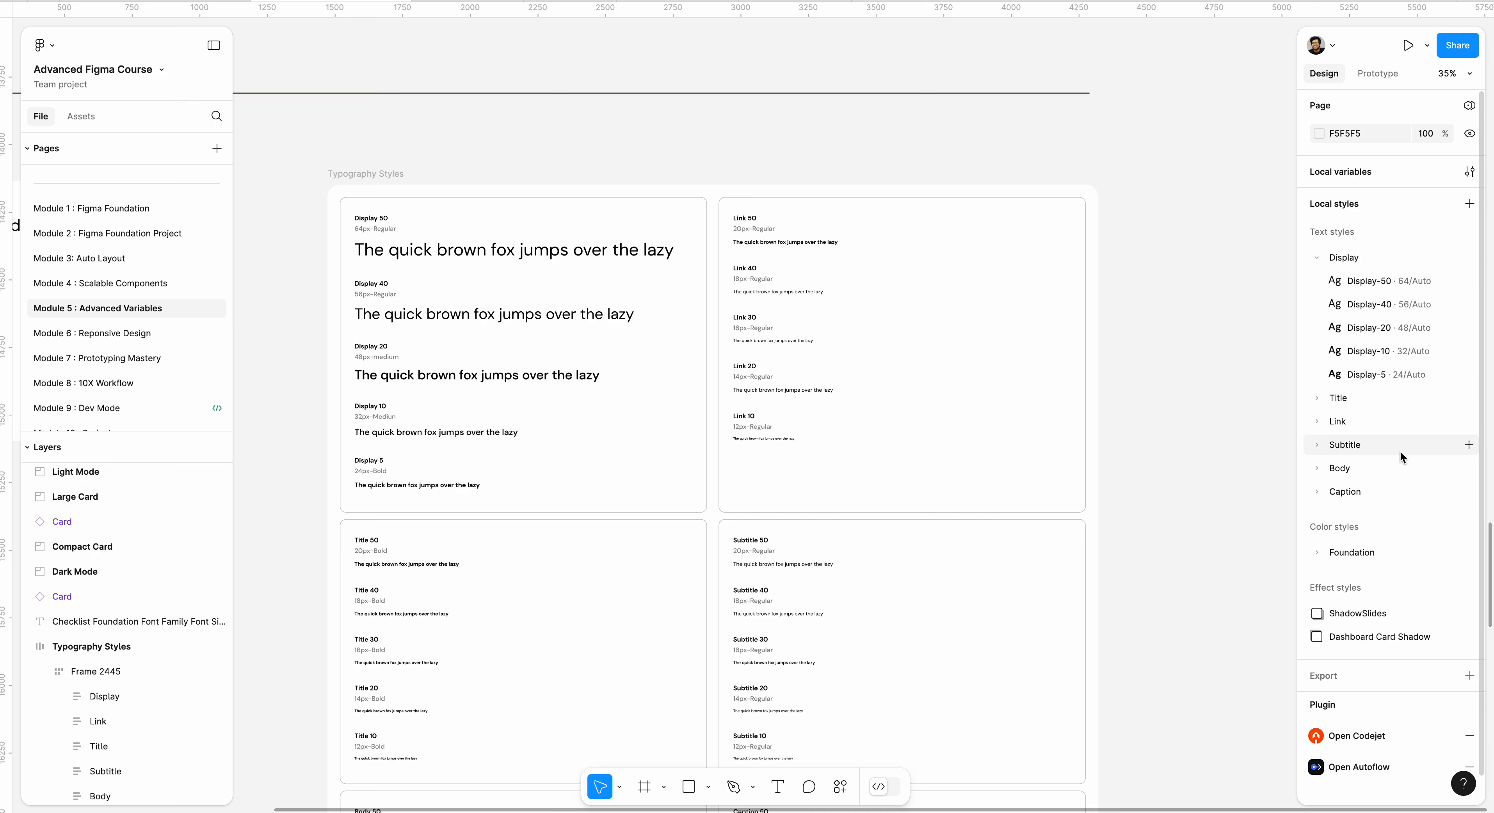
{"action": "left_click", "coordinate": [1319, 260]}
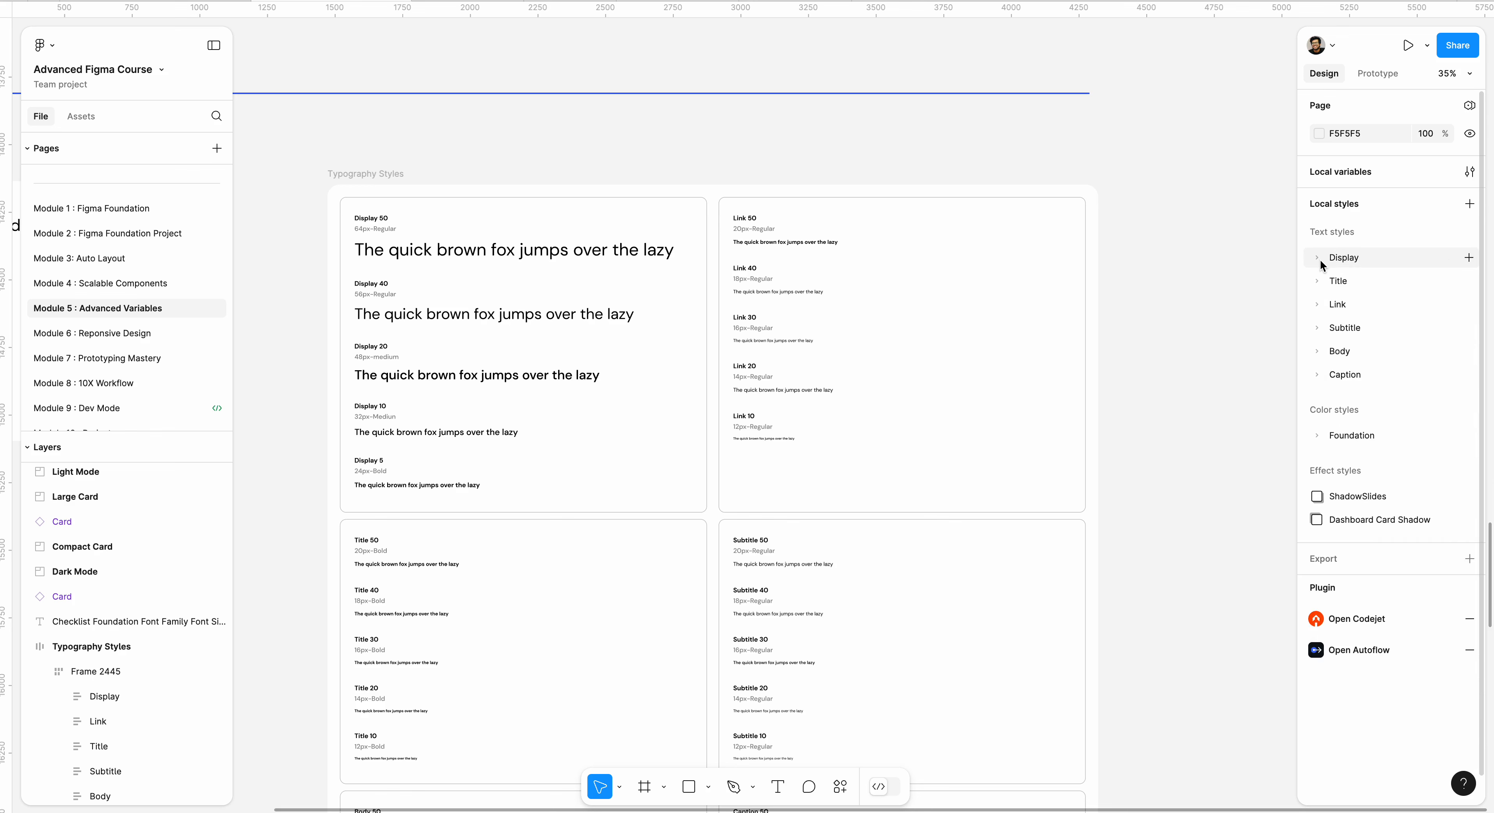
Step: Look through the Display, Title, Link, Subtitle, Body and Caption text style folders and compare them with the Typography Styles frame
{"action": "left_click", "coordinate": [1315, 258]}
{"action": "left_click", "coordinate": [1316, 260]}
{"action": "left_click", "coordinate": [1317, 283]}
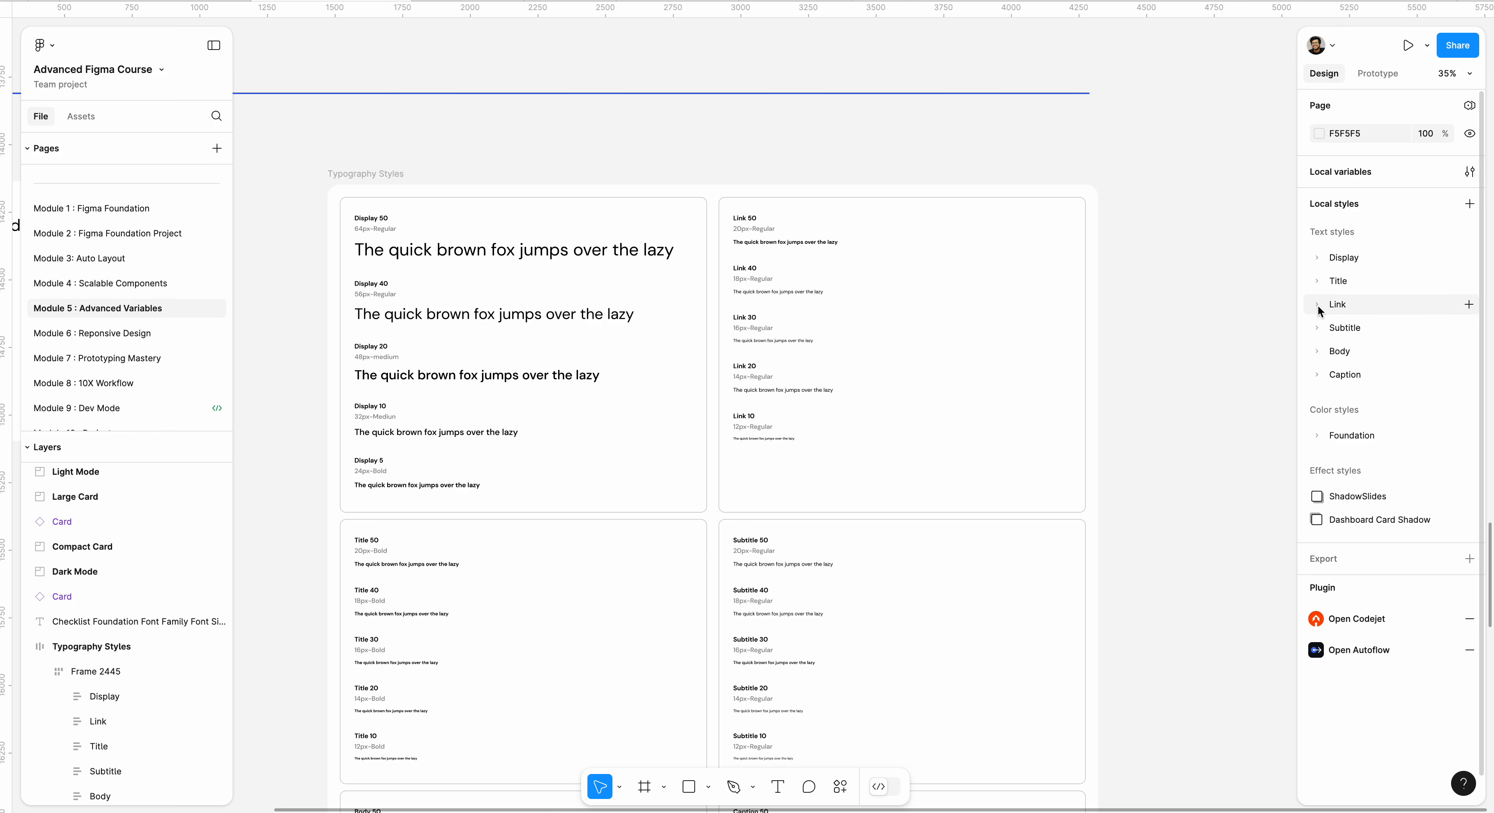
{"action": "left_click", "coordinate": [1318, 305]}
{"action": "left_click", "coordinate": [1318, 305]}
{"action": "left_click", "coordinate": [1316, 327]}
{"action": "left_click", "coordinate": [1317, 327]}
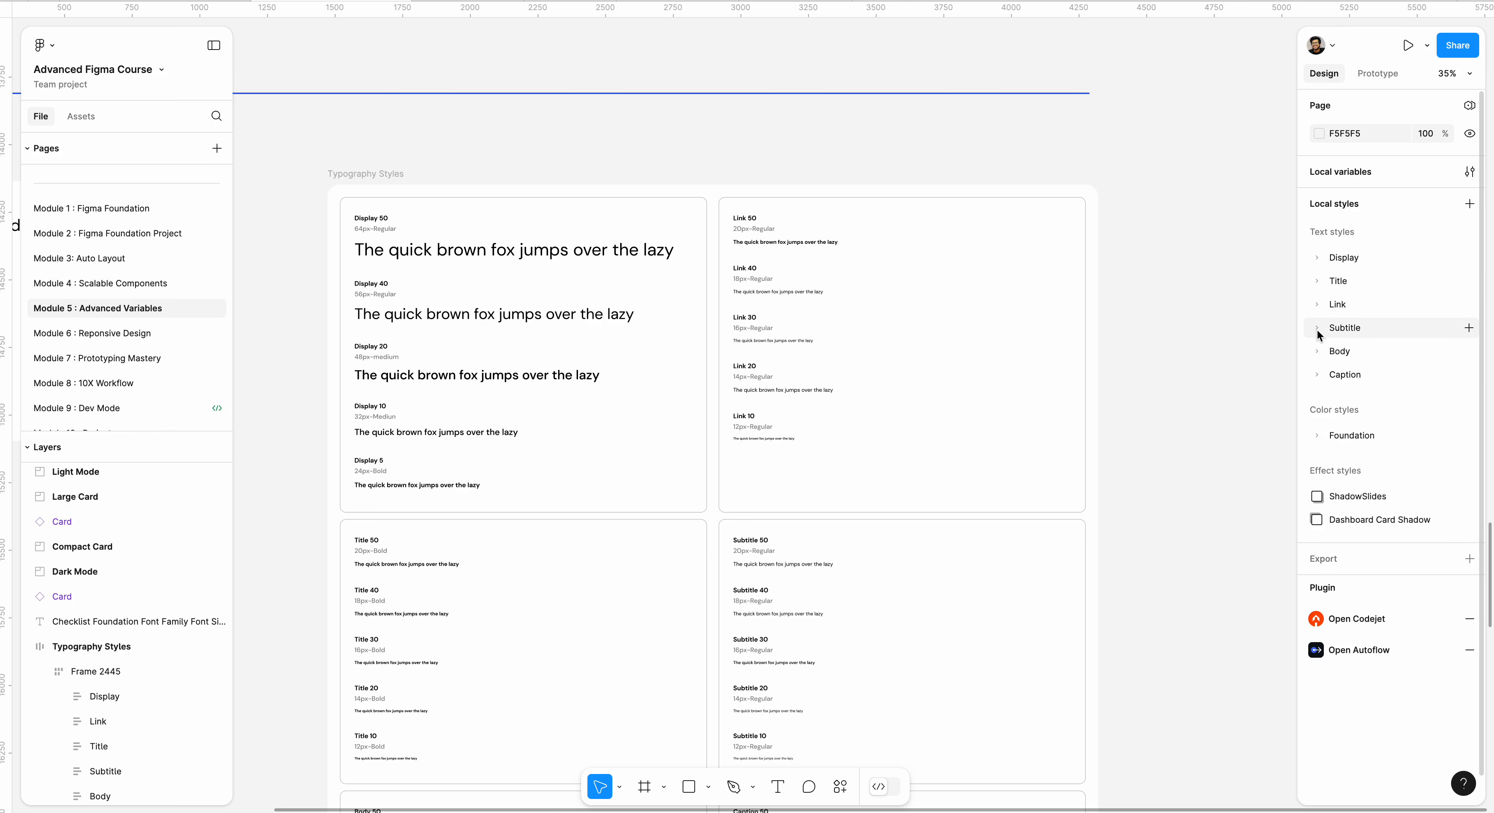
{"action": "left_click", "coordinate": [1317, 350]}
{"action": "left_click", "coordinate": [1317, 351]}
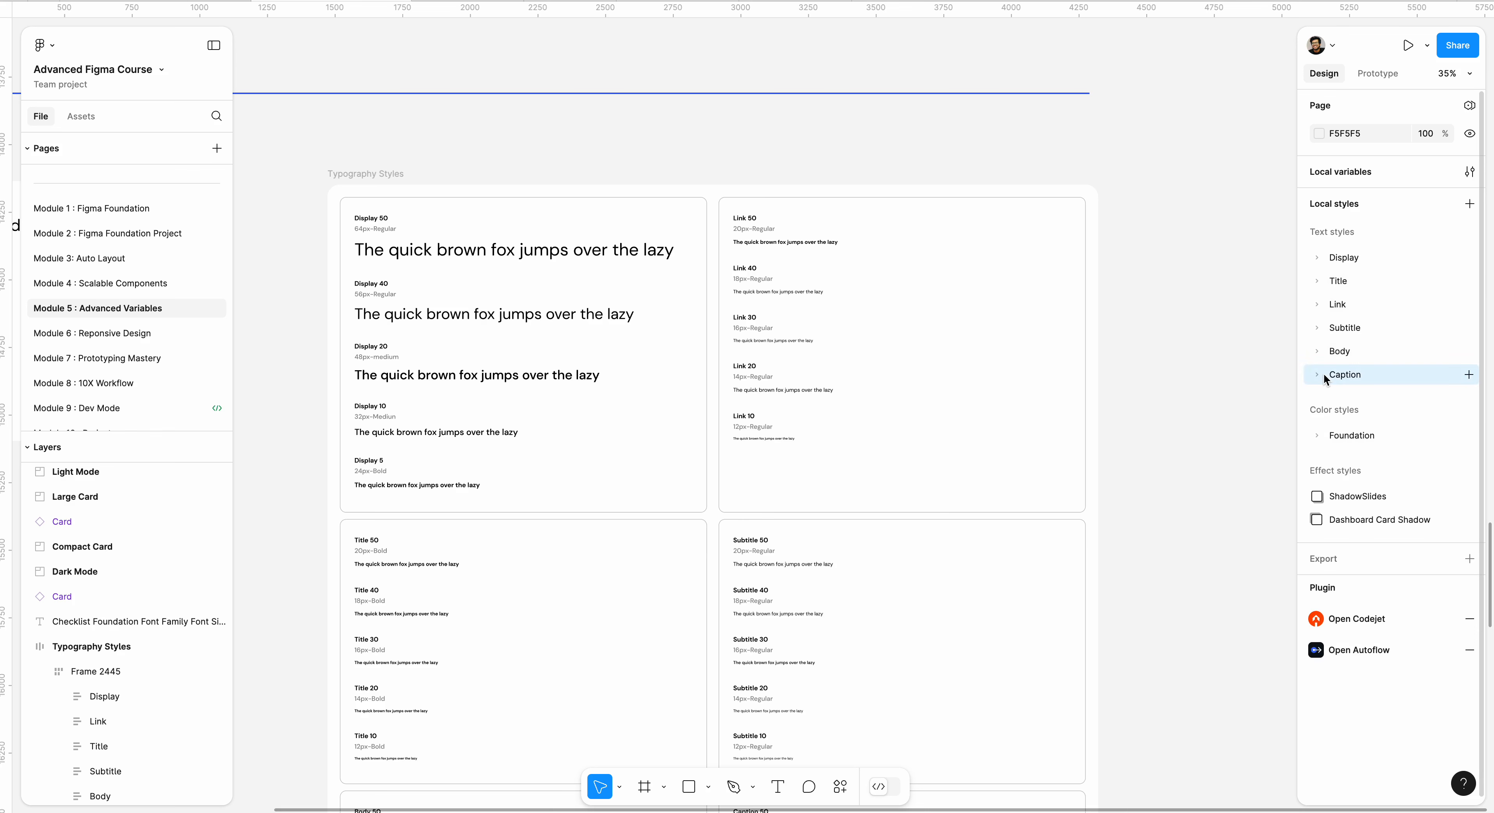
{"action": "left_click", "coordinate": [1318, 375]}
{"action": "left_click", "coordinate": [1317, 375]}
{"action": "scroll", "coordinate": [1053, 378], "scroll_direction": "down", "scroll_amount": 3}
{"action": "scroll", "coordinate": [1054, 378], "scroll_direction": "up", "scroll_amount": 1}
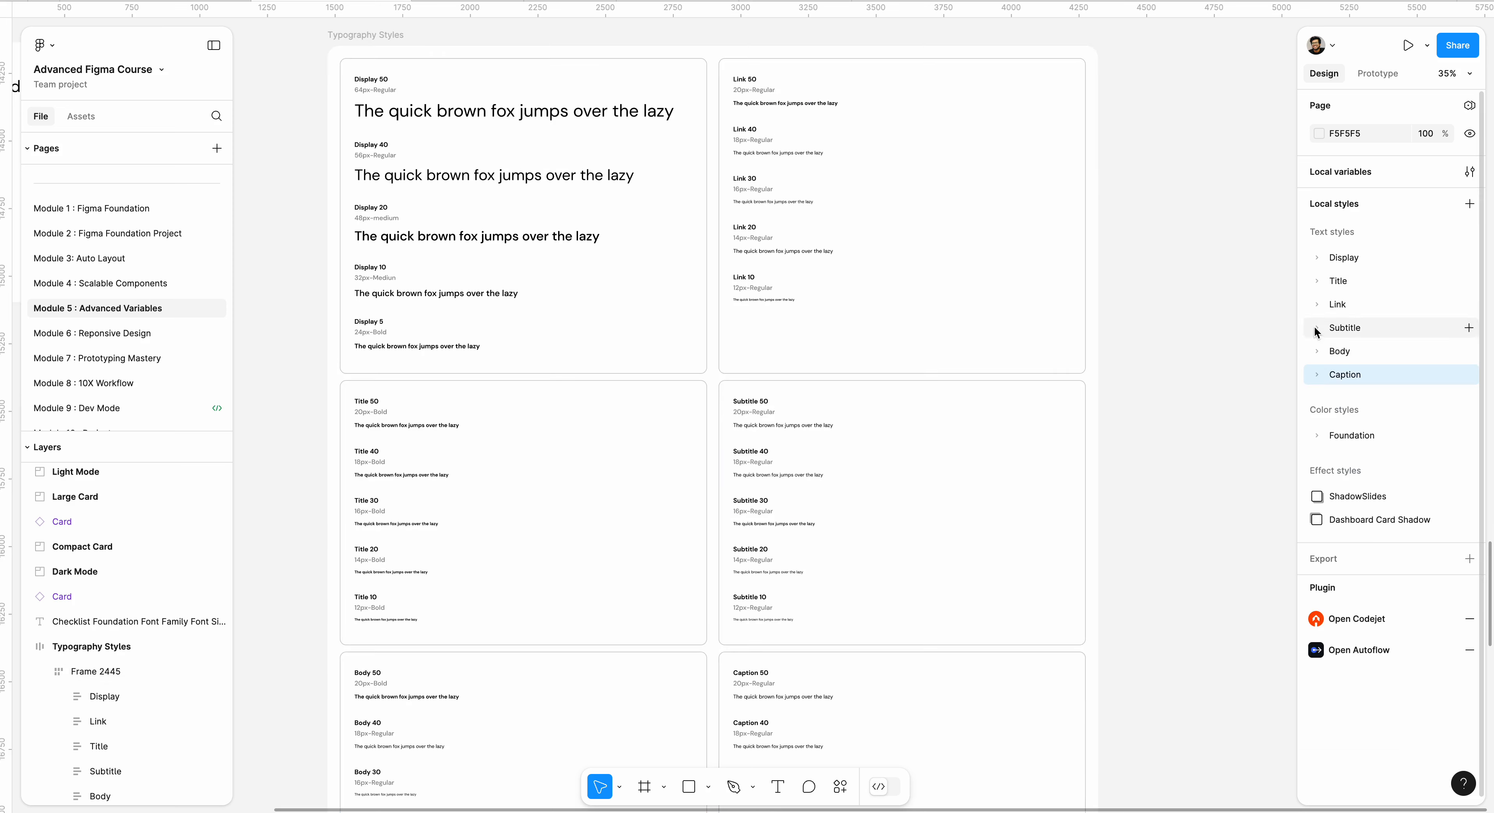
Step: Delete the Display folder with its five styles from the local text styles
{"action": "scroll", "coordinate": [925, 329], "scroll_direction": "up", "scroll_amount": 3}
{"action": "left_click", "coordinate": [1356, 260]}
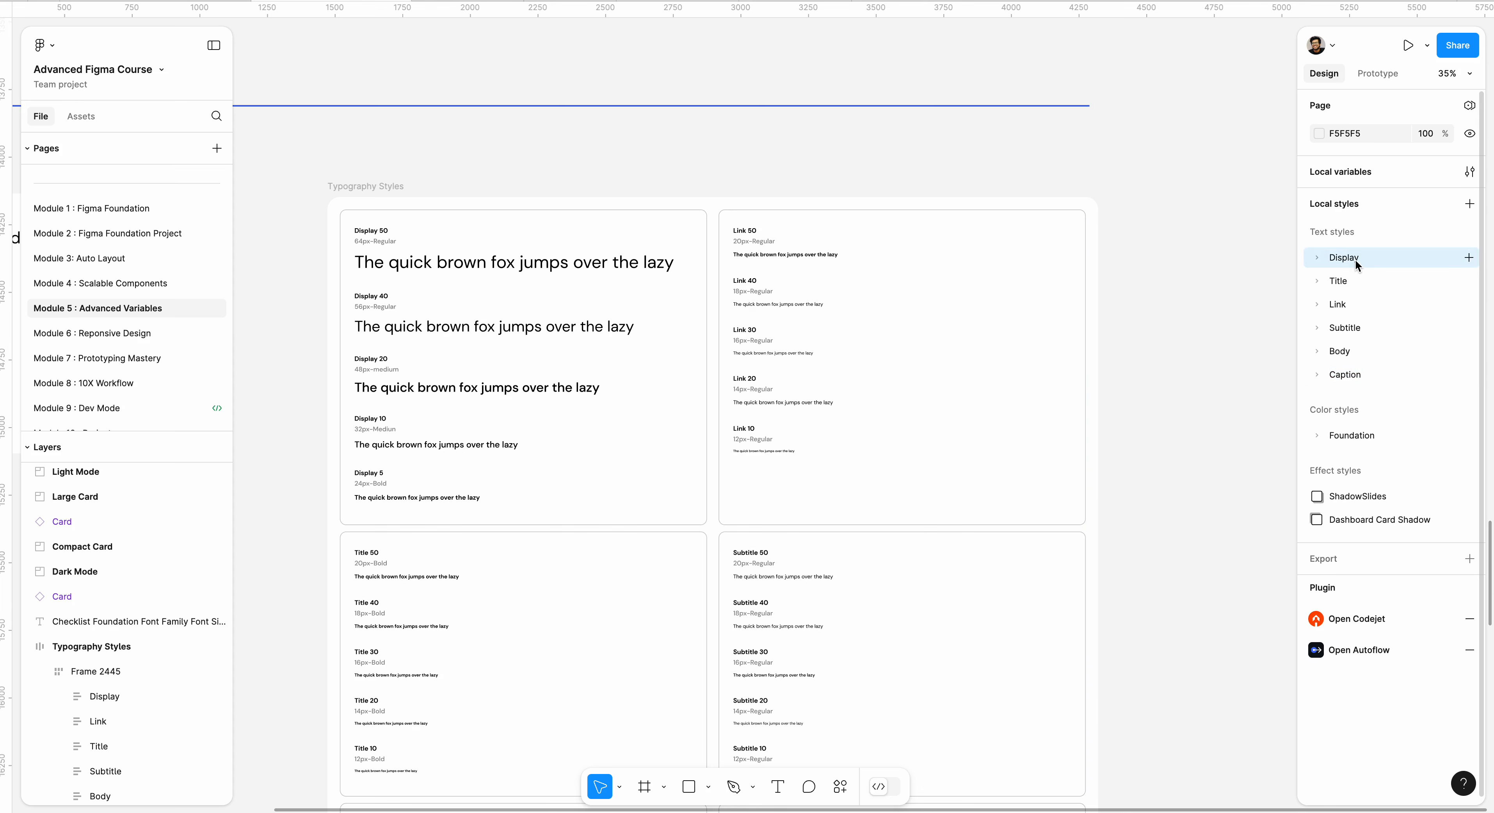
{"action": "right_click", "coordinate": [1355, 259]}
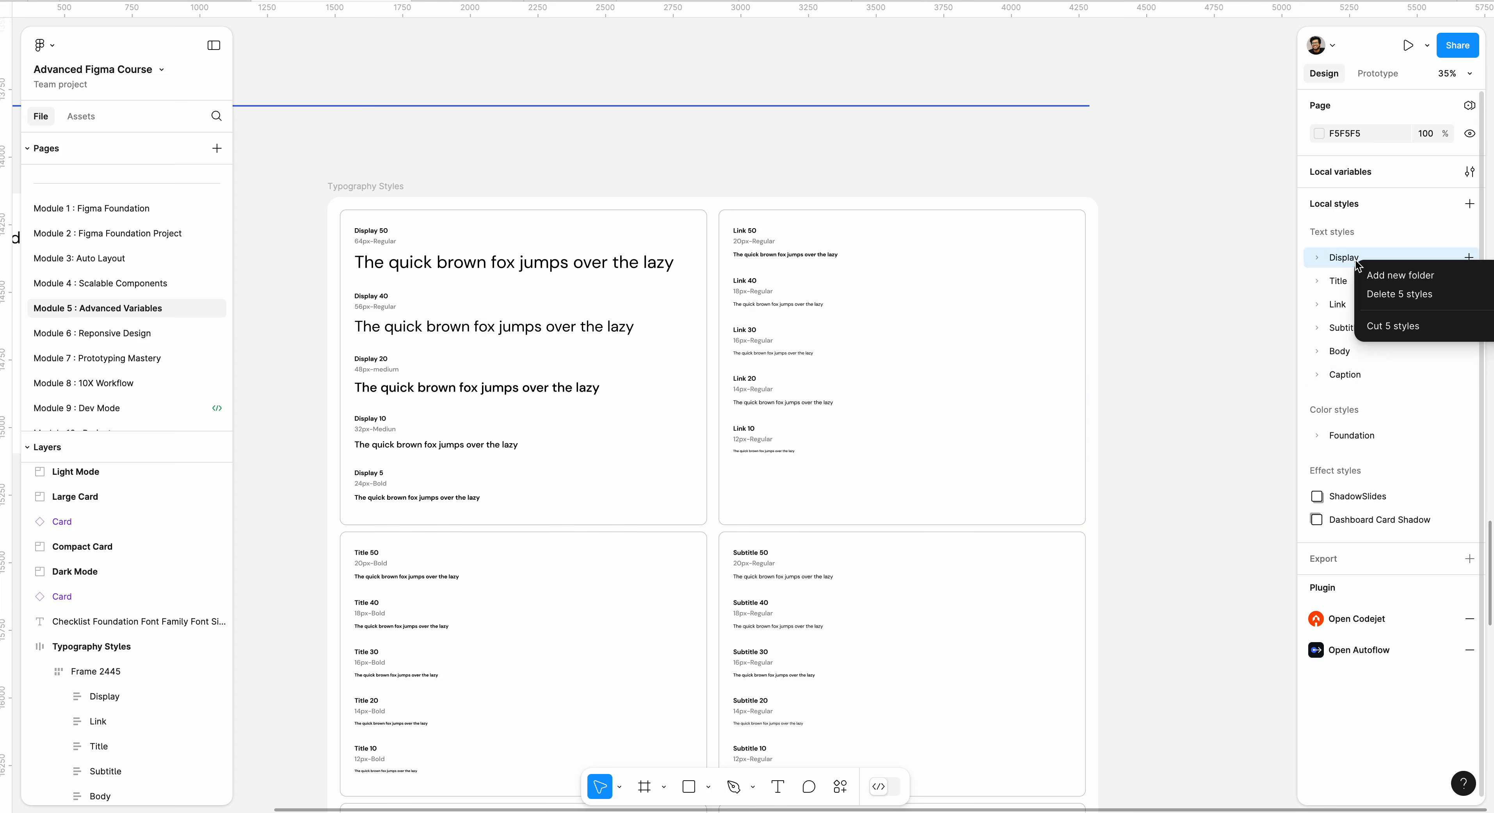
{"action": "left_click", "coordinate": [1392, 303]}
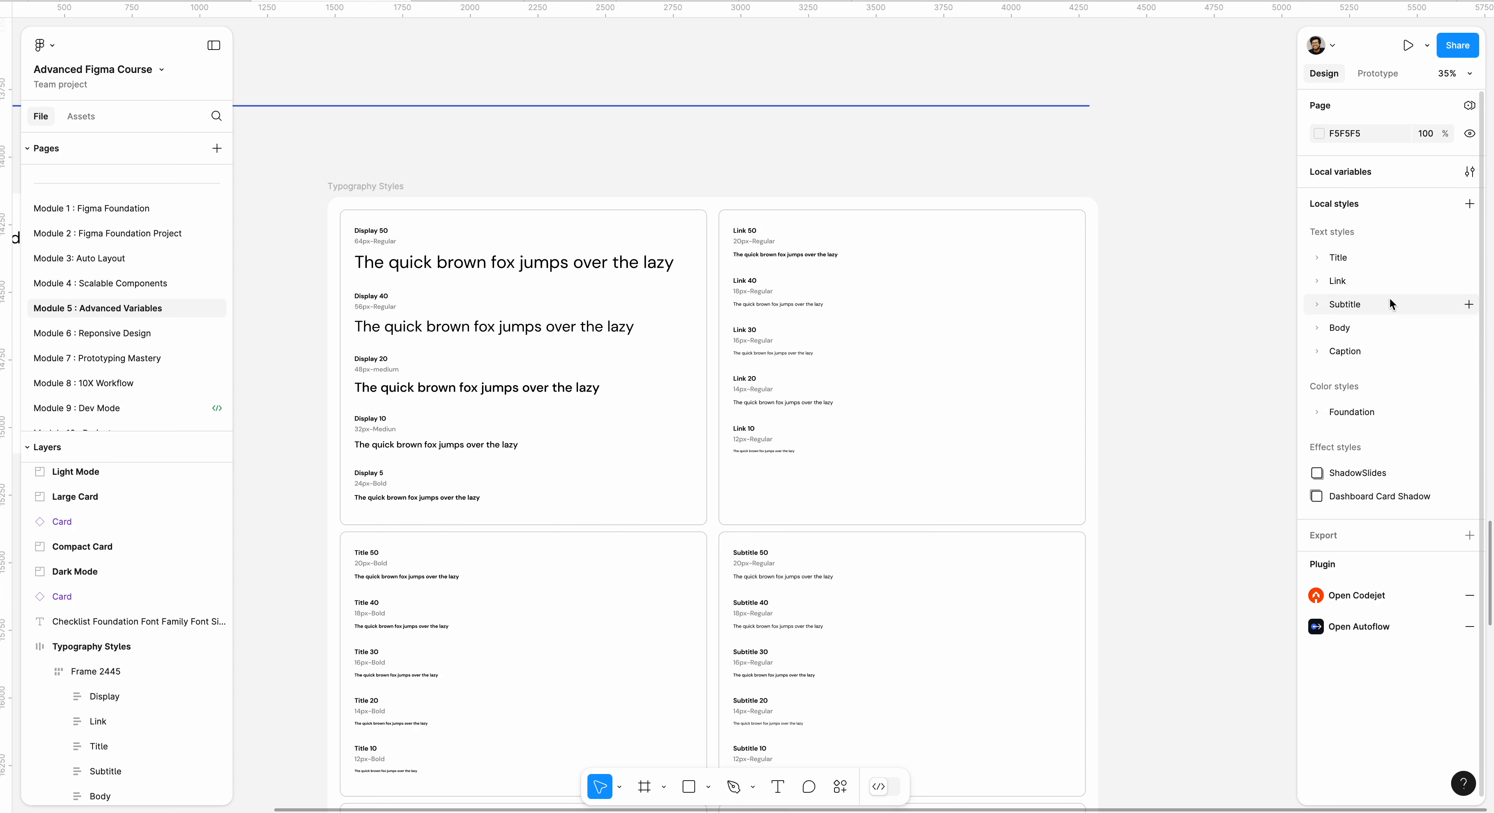
{"action": "left_click", "coordinate": [500, 283]}
{"action": "double_click", "coordinate": [440, 267]}
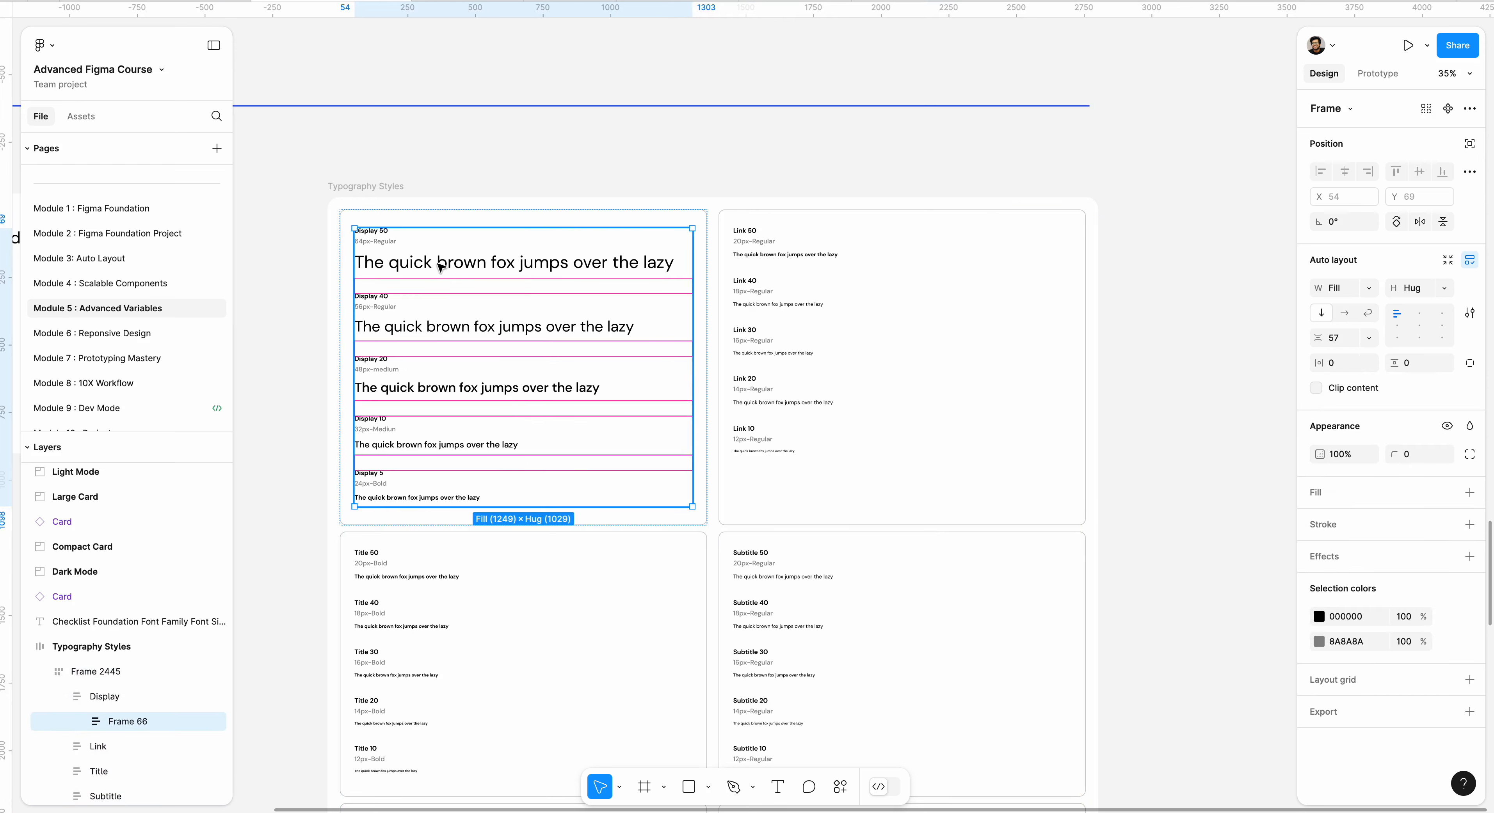
{"action": "left_click", "coordinate": [704, 401]}
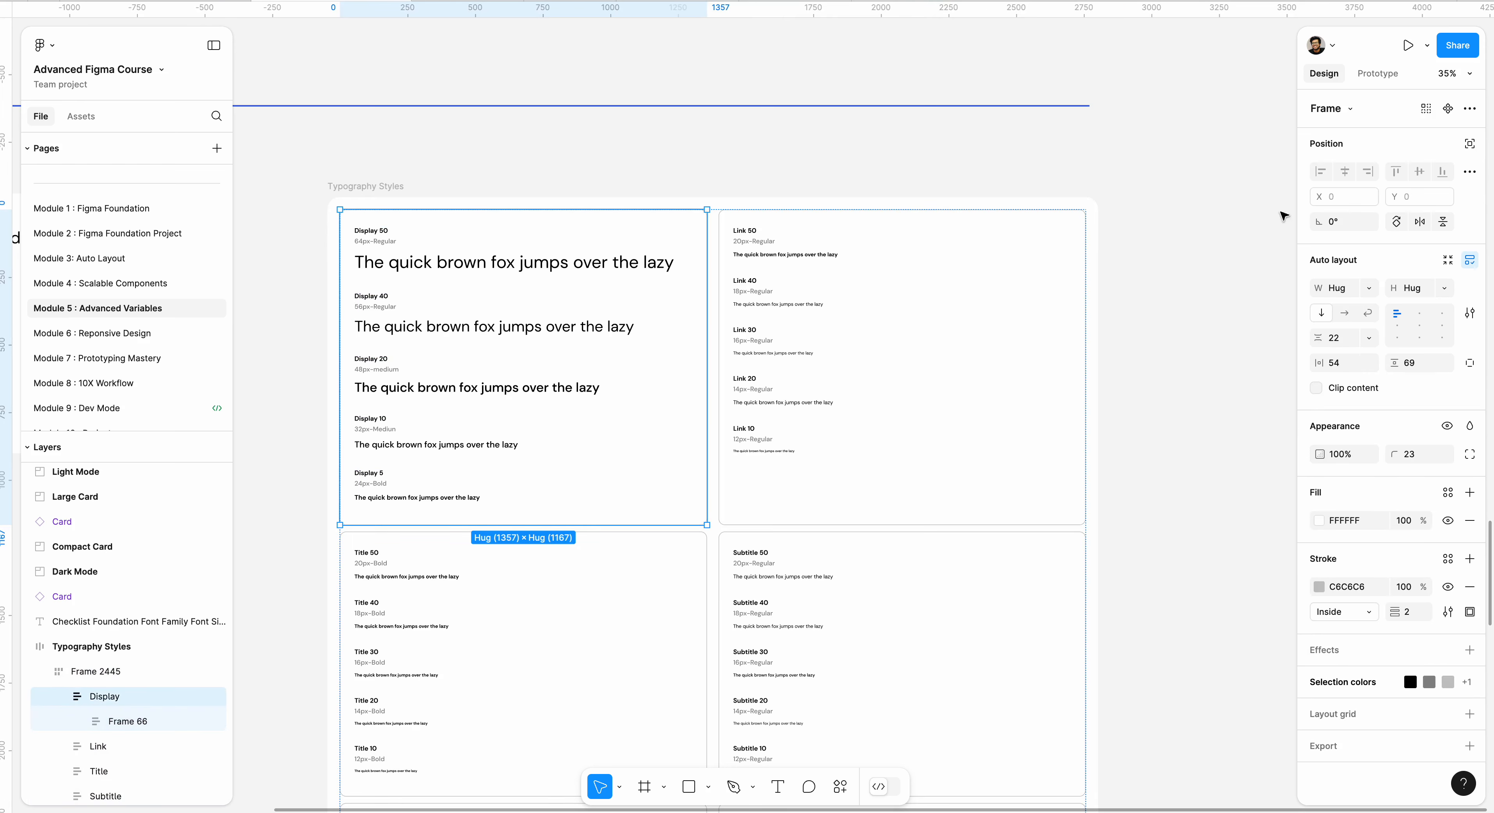
{"action": "left_click", "coordinate": [1244, 238]}
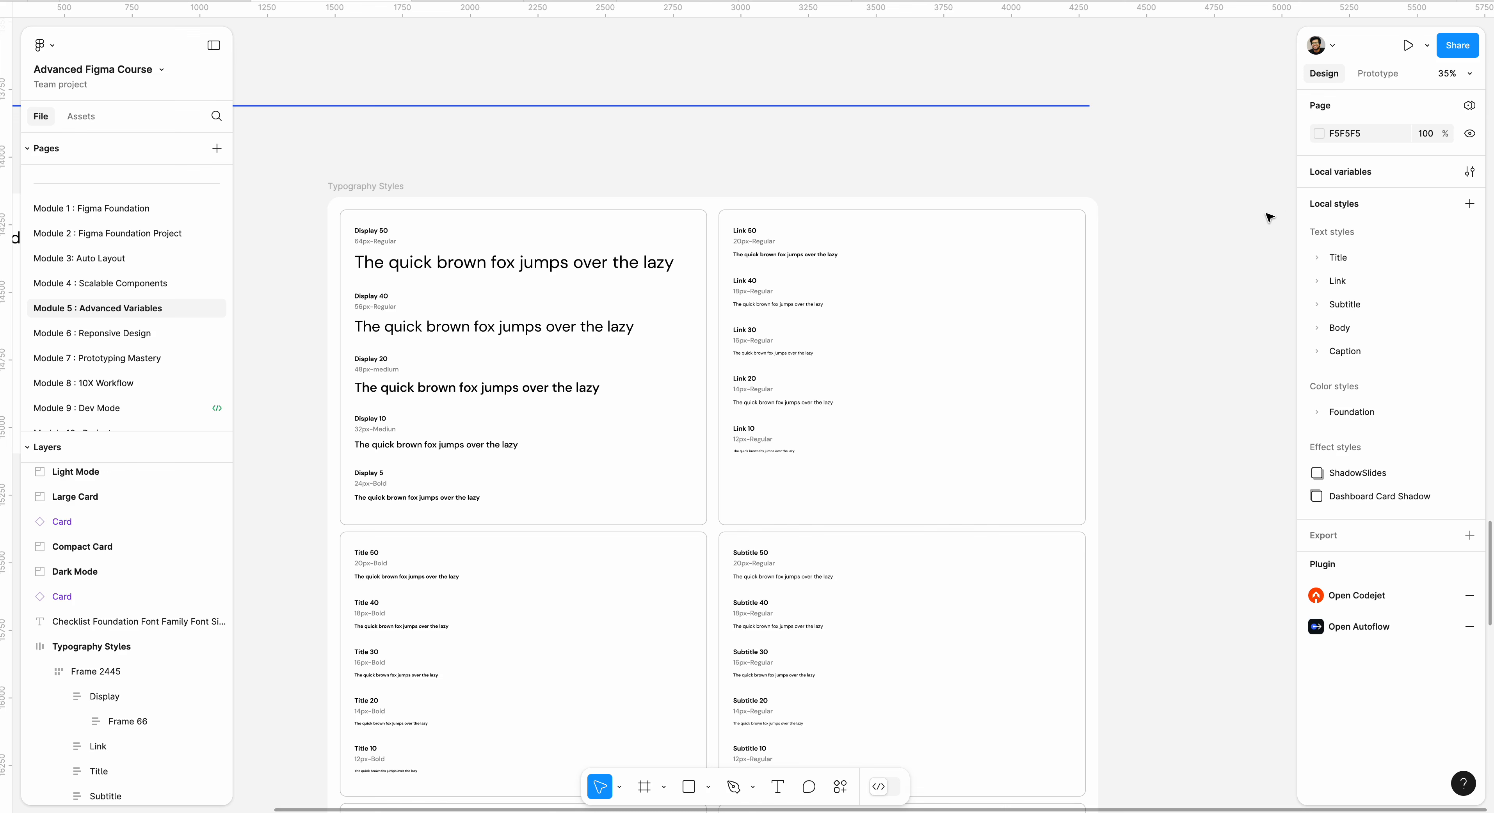
Step: Create a local text style named "Display / Display 50" with the default properties
{"action": "left_click", "coordinate": [1470, 204]}
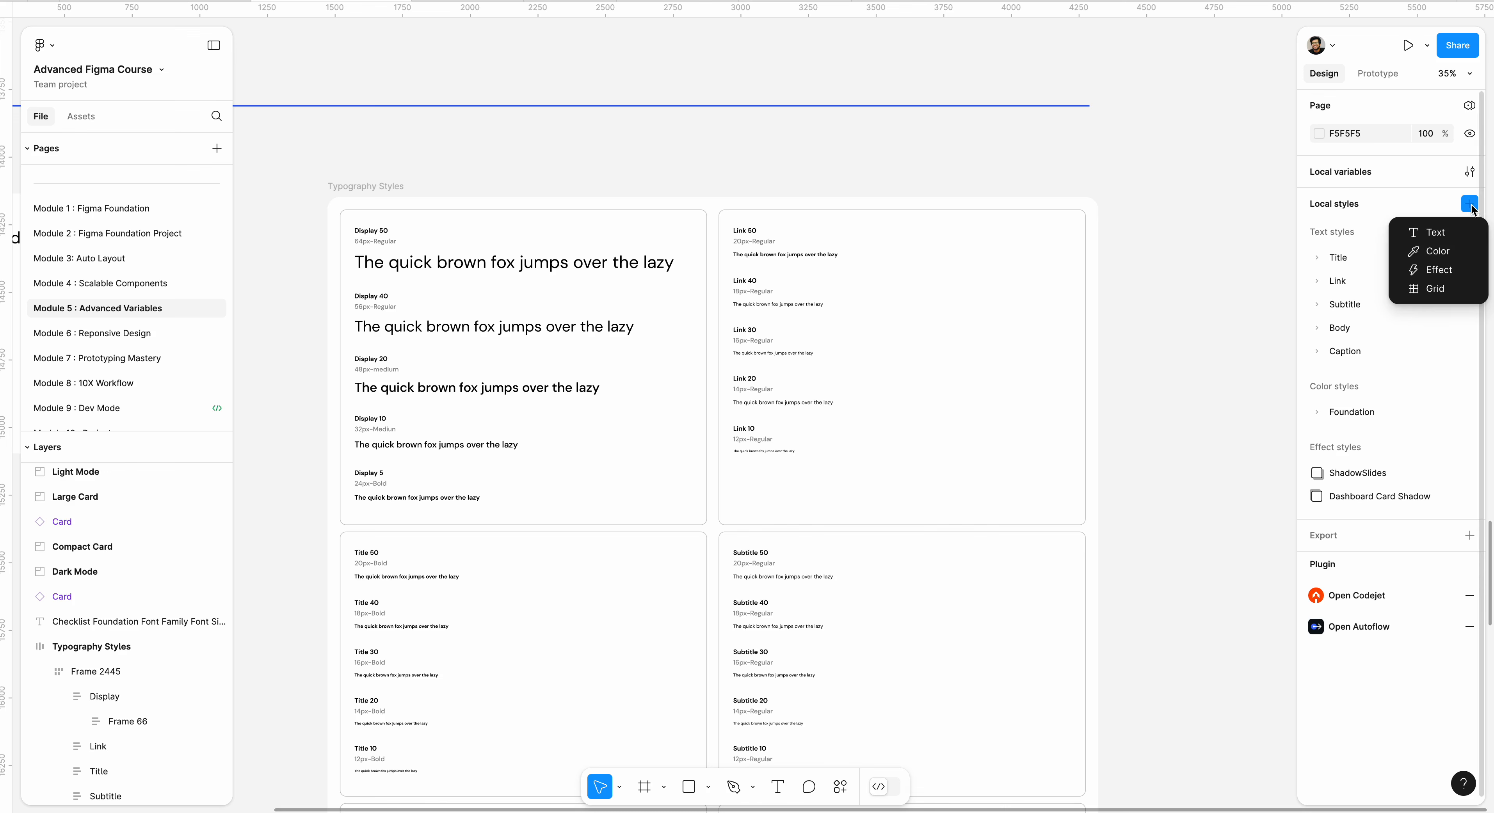
{"action": "left_click", "coordinate": [1449, 239]}
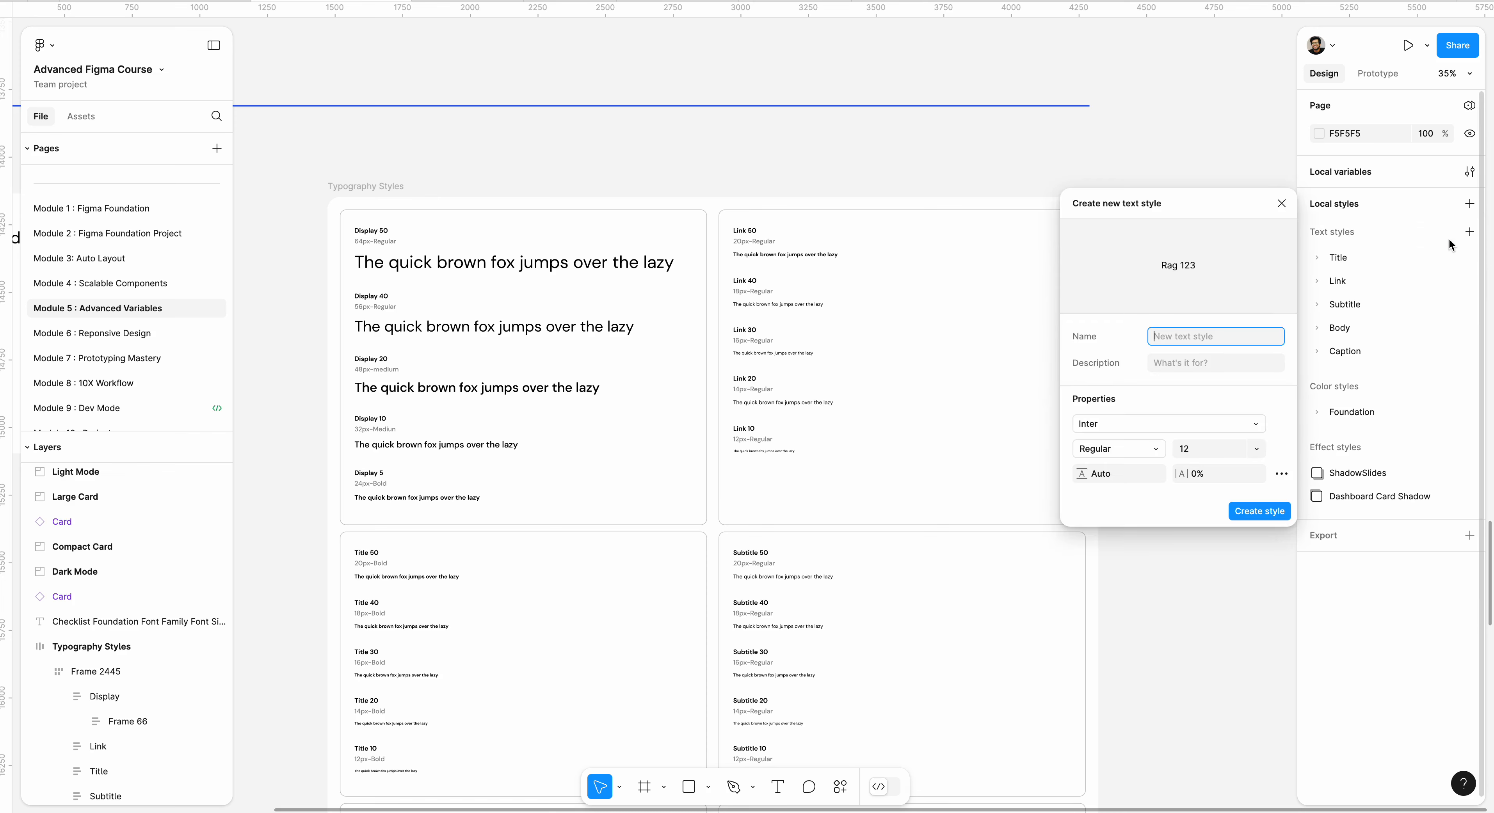
{"action": "type", "text": "Dip"}
{"action": "type", "text": "splay"}
{"action": "type", "text": " / Ds"}
{"action": "type", "text": "isplay"}
{"action": "type", "text": " 50"}
{"action": "key", "text": "Return"}
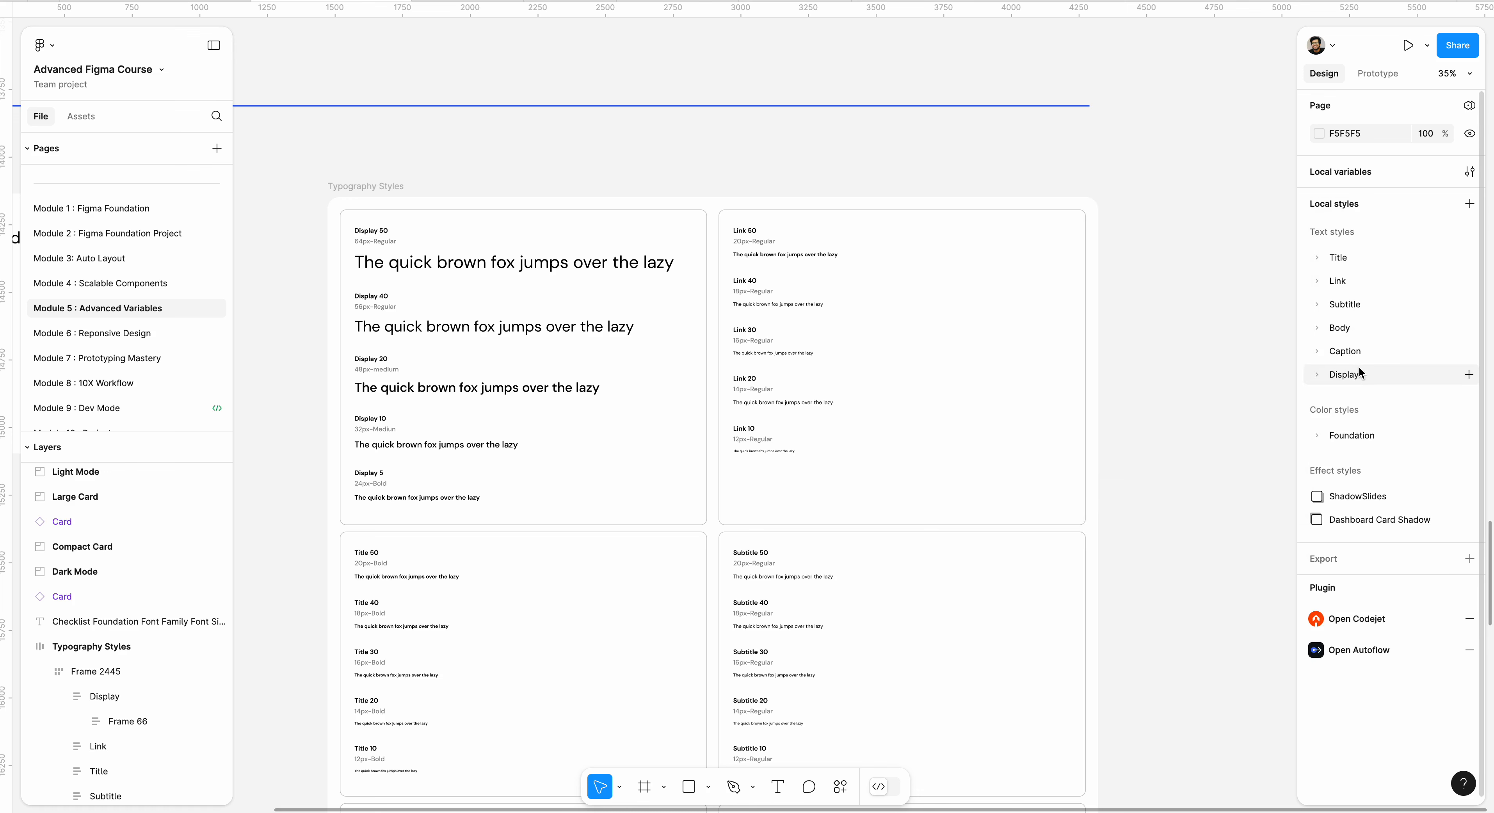
Step: Move the Display folder above Title in the text styles list and expand it
{"action": "left_click_drag", "start_coordinate": [1359, 368], "coordinate": [1352, 250]}
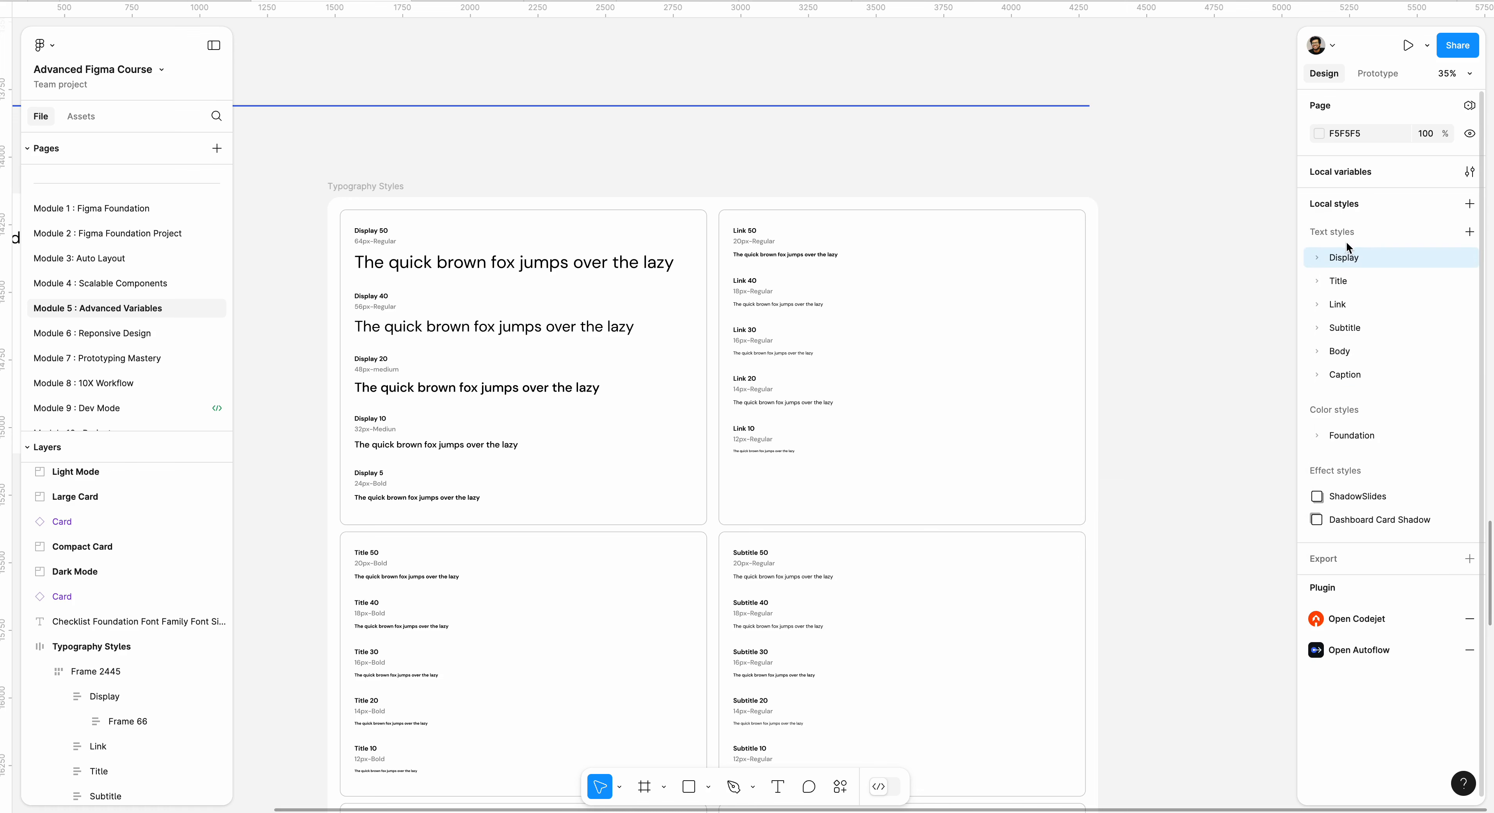
{"action": "left_click", "coordinate": [1315, 258]}
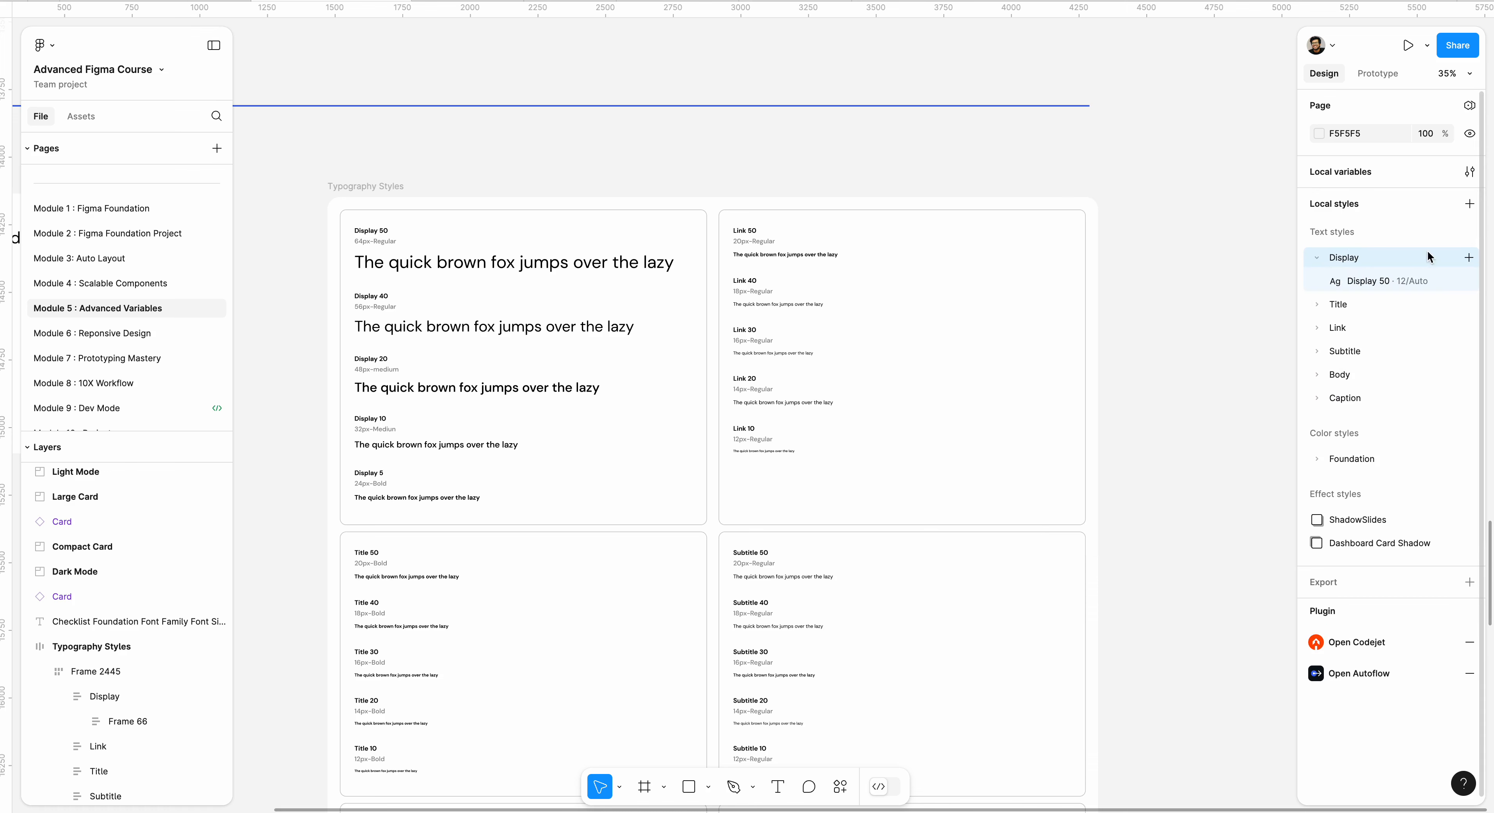
{"action": "left_click", "coordinate": [1469, 258]}
{"action": "left_click", "coordinate": [1471, 256]}
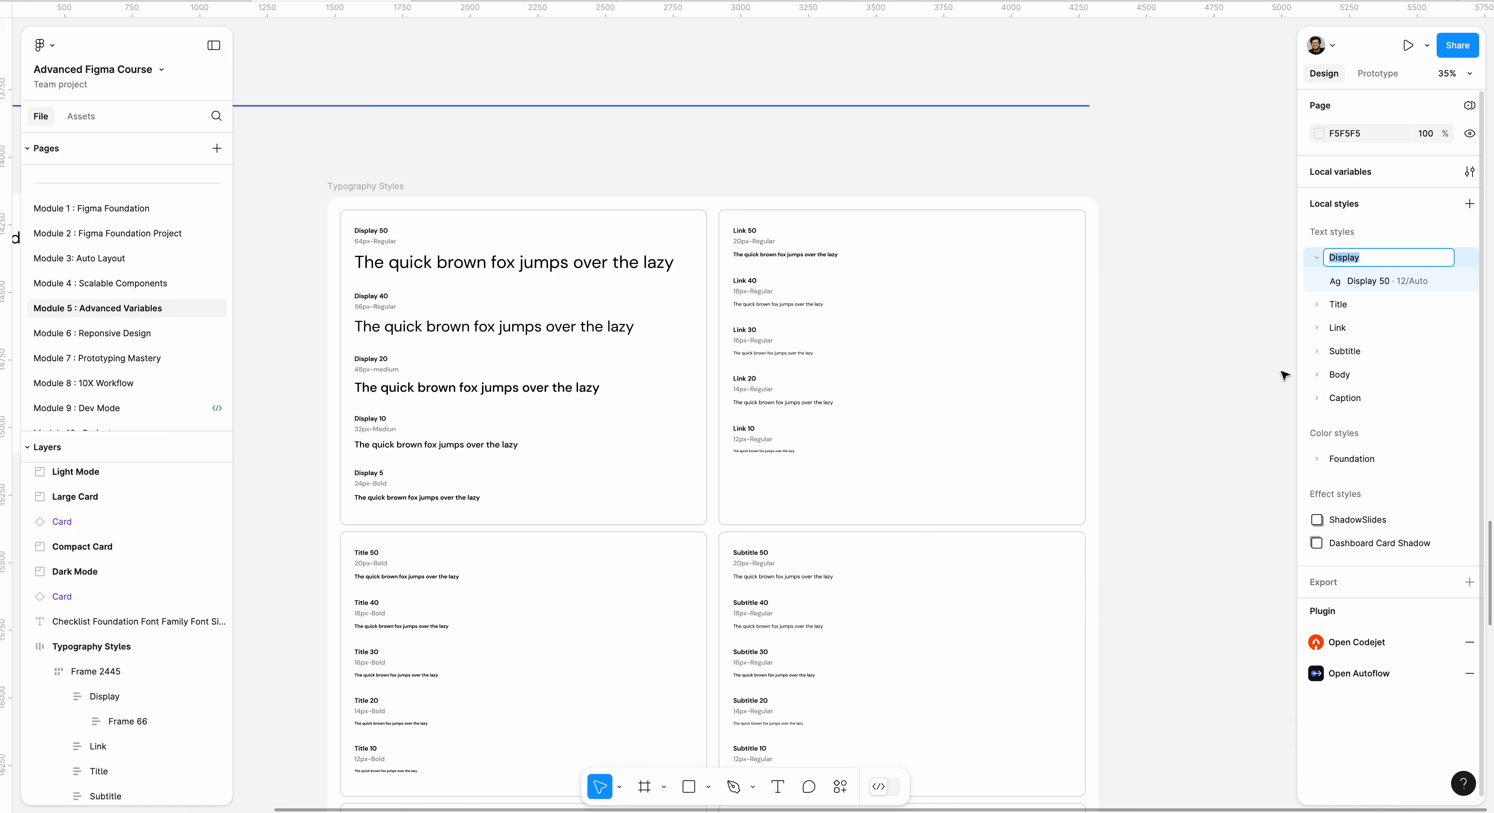
{"action": "key", "text": "Return"}
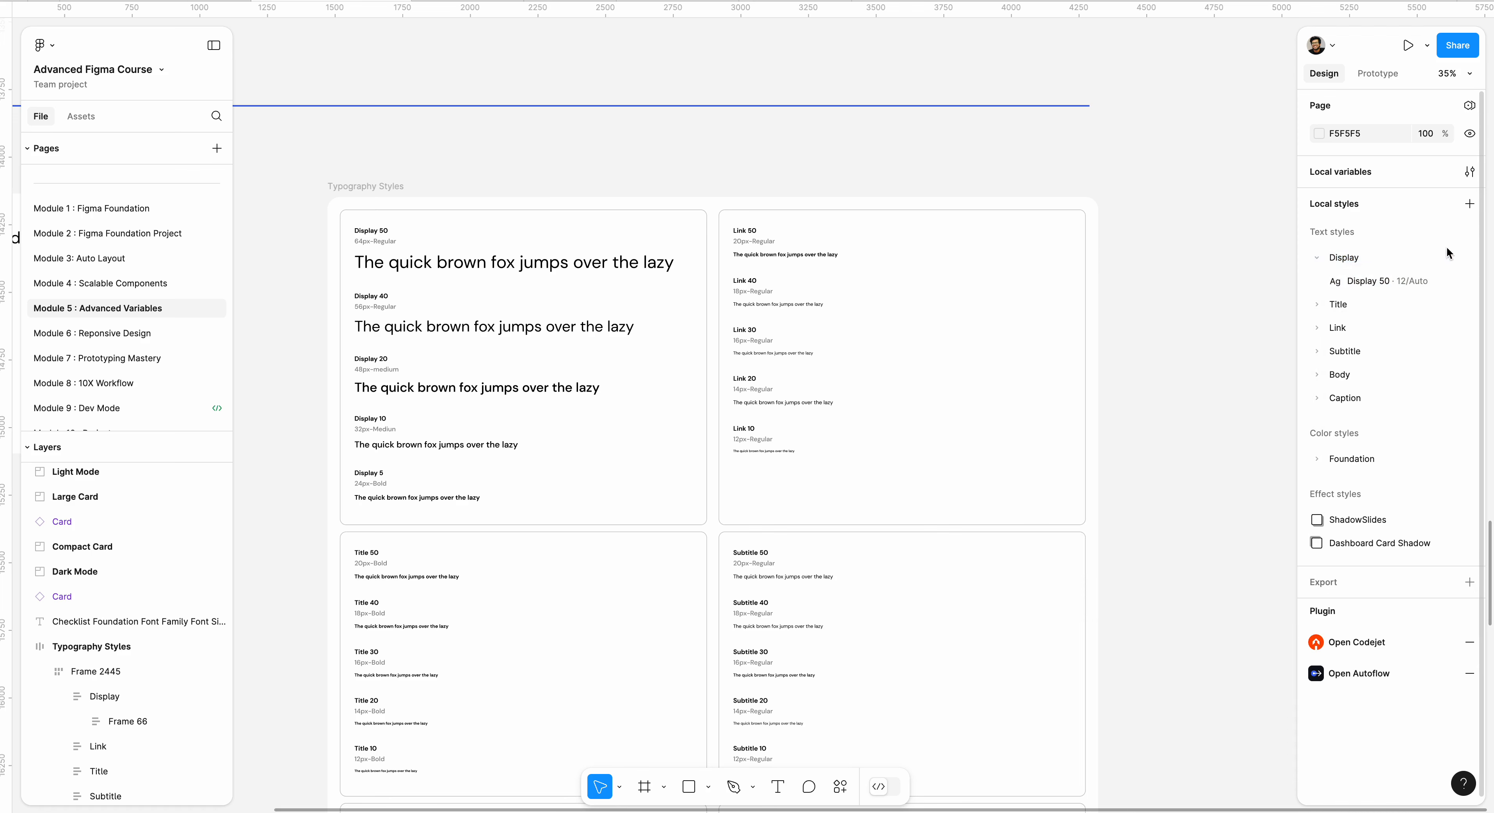
Step: Add text styles named Display-40 and Display-20 to the Display folder with the default properties
{"action": "left_click", "coordinate": [1469, 258]}
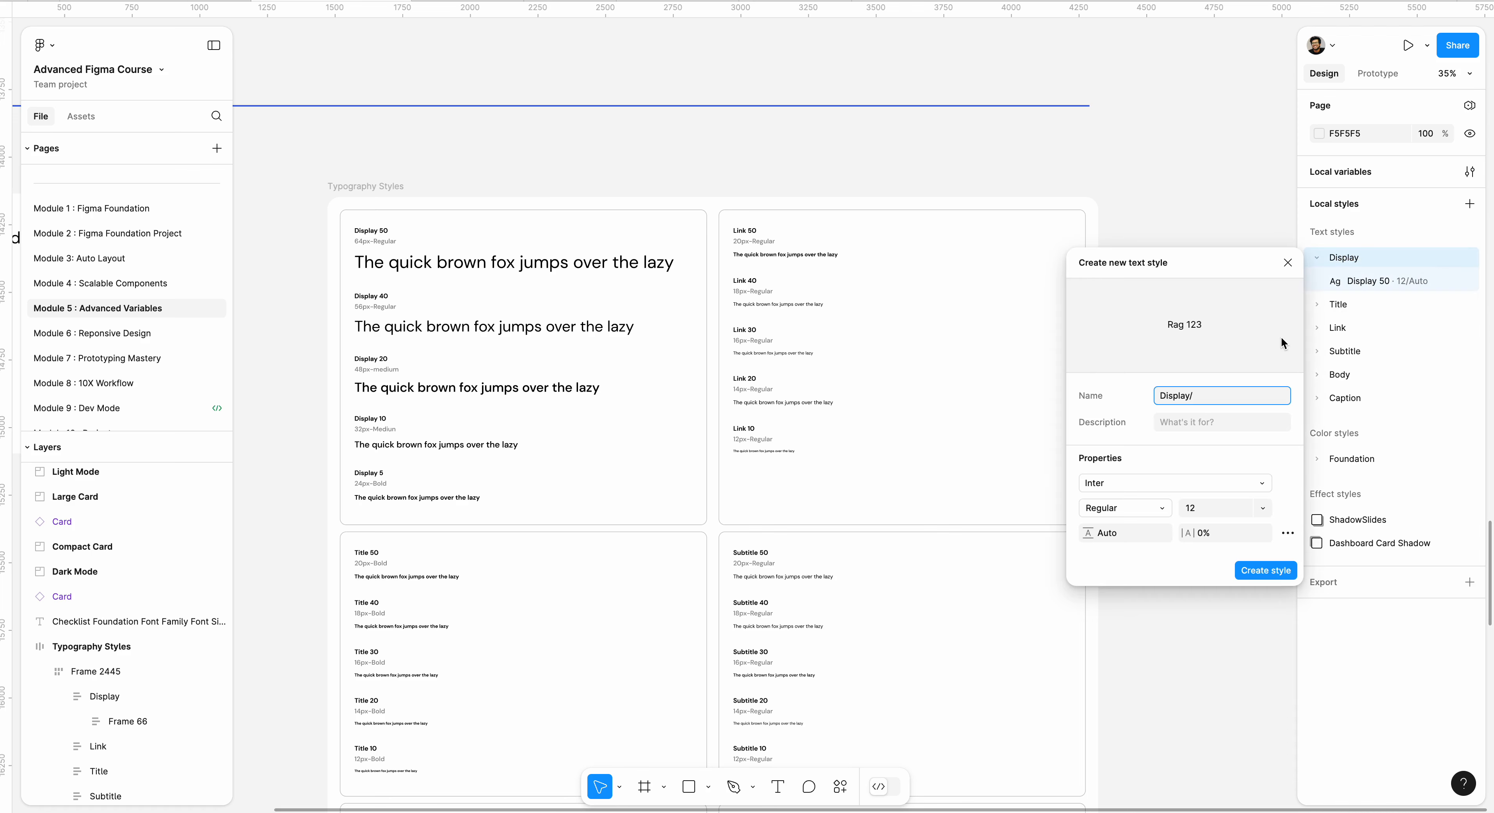
{"action": "type", "text": "Display-40"}
{"action": "key", "text": "Return"}
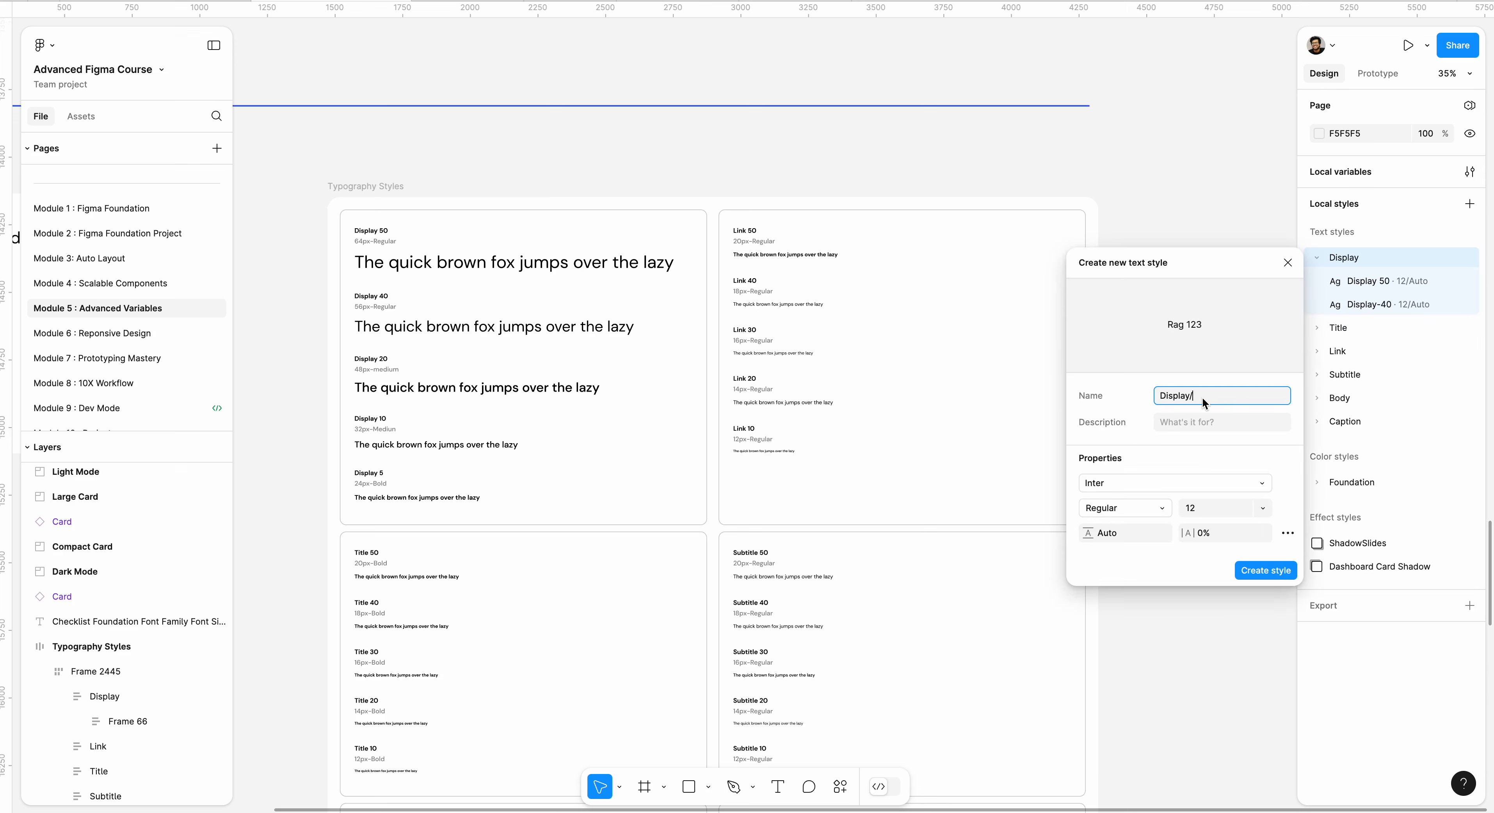
{"action": "type", "text": "diisplay-20"}
{"action": "key", "text": "Return"}
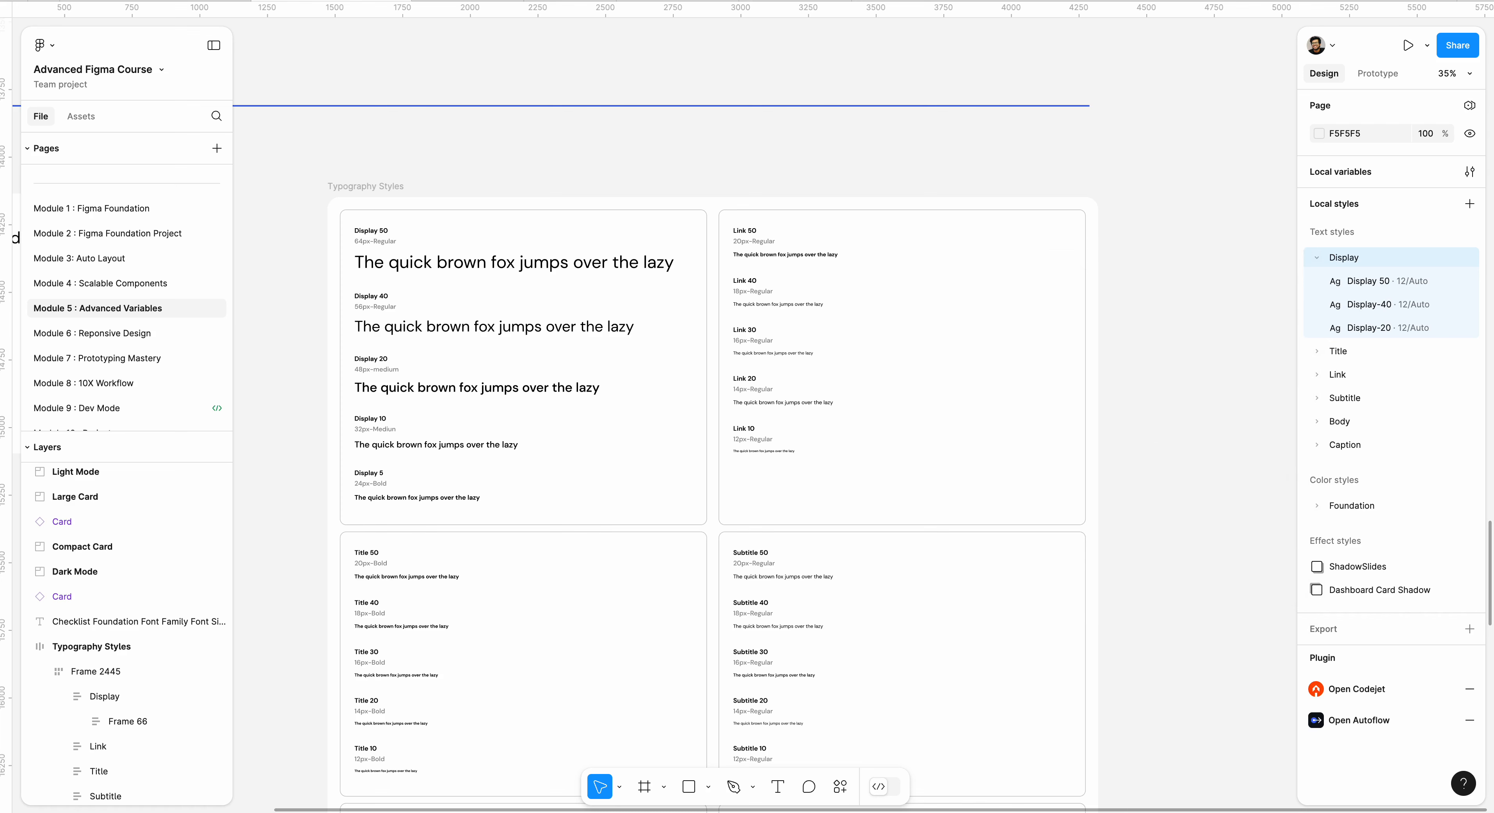
Step: Add a text style named Display-5 to the Display folder with the default properties
{"action": "left_click", "coordinate": [1470, 257]}
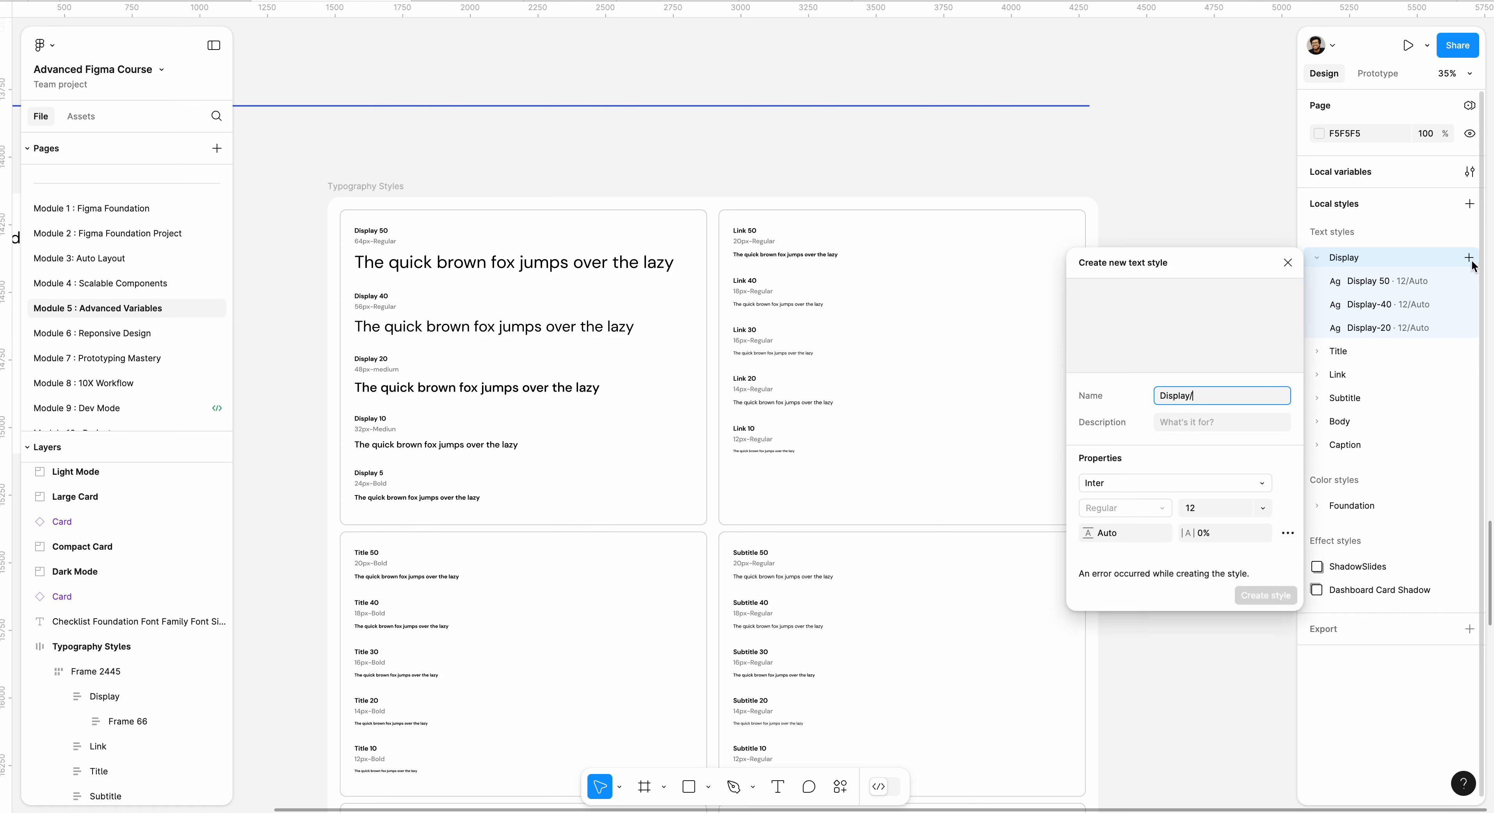
{"action": "type", "text": "Di"}
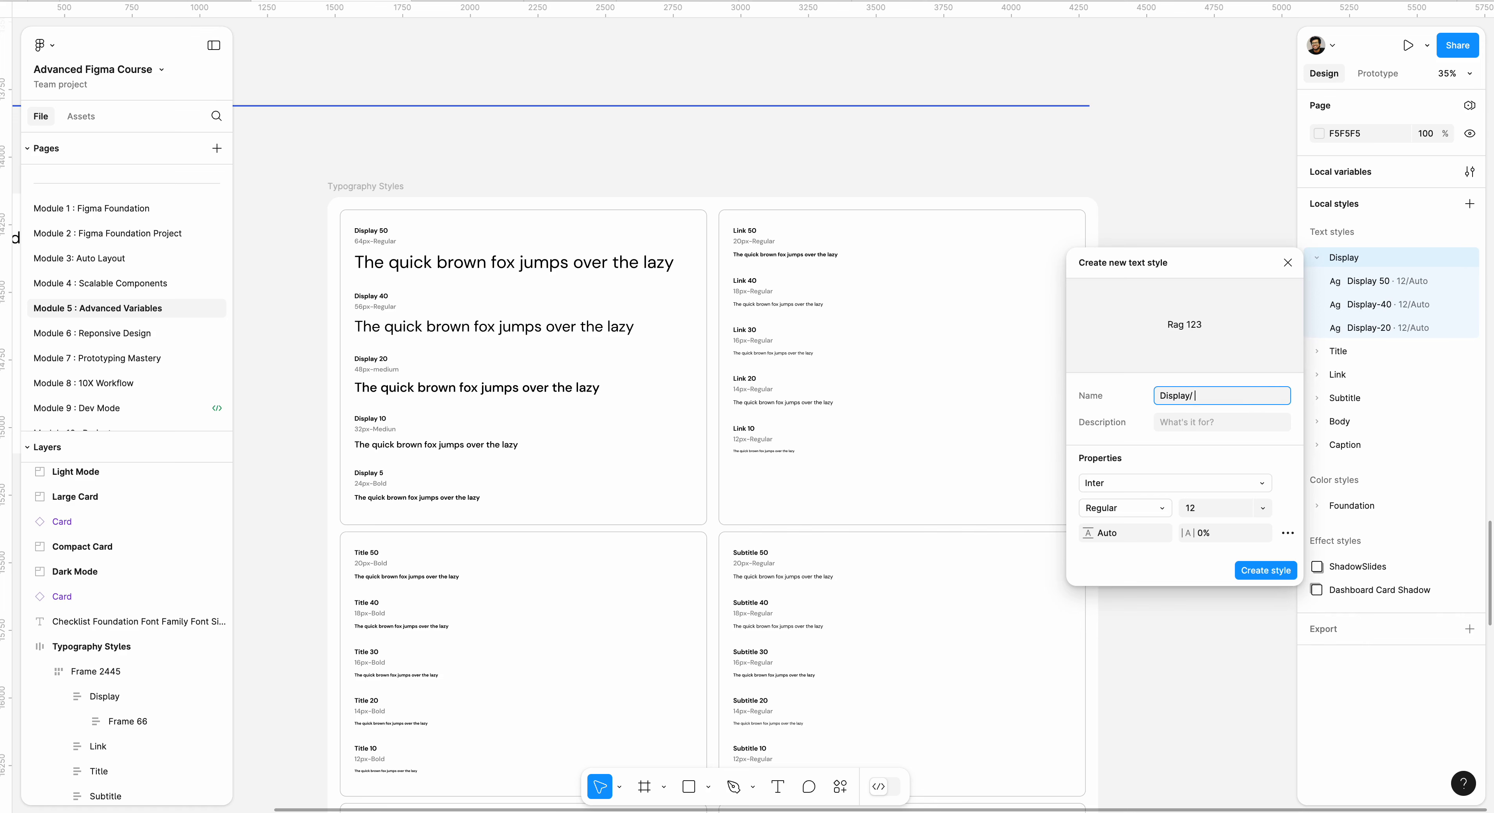
{"action": "type", "text": "splay-5"}
{"action": "key", "text": "Return"}
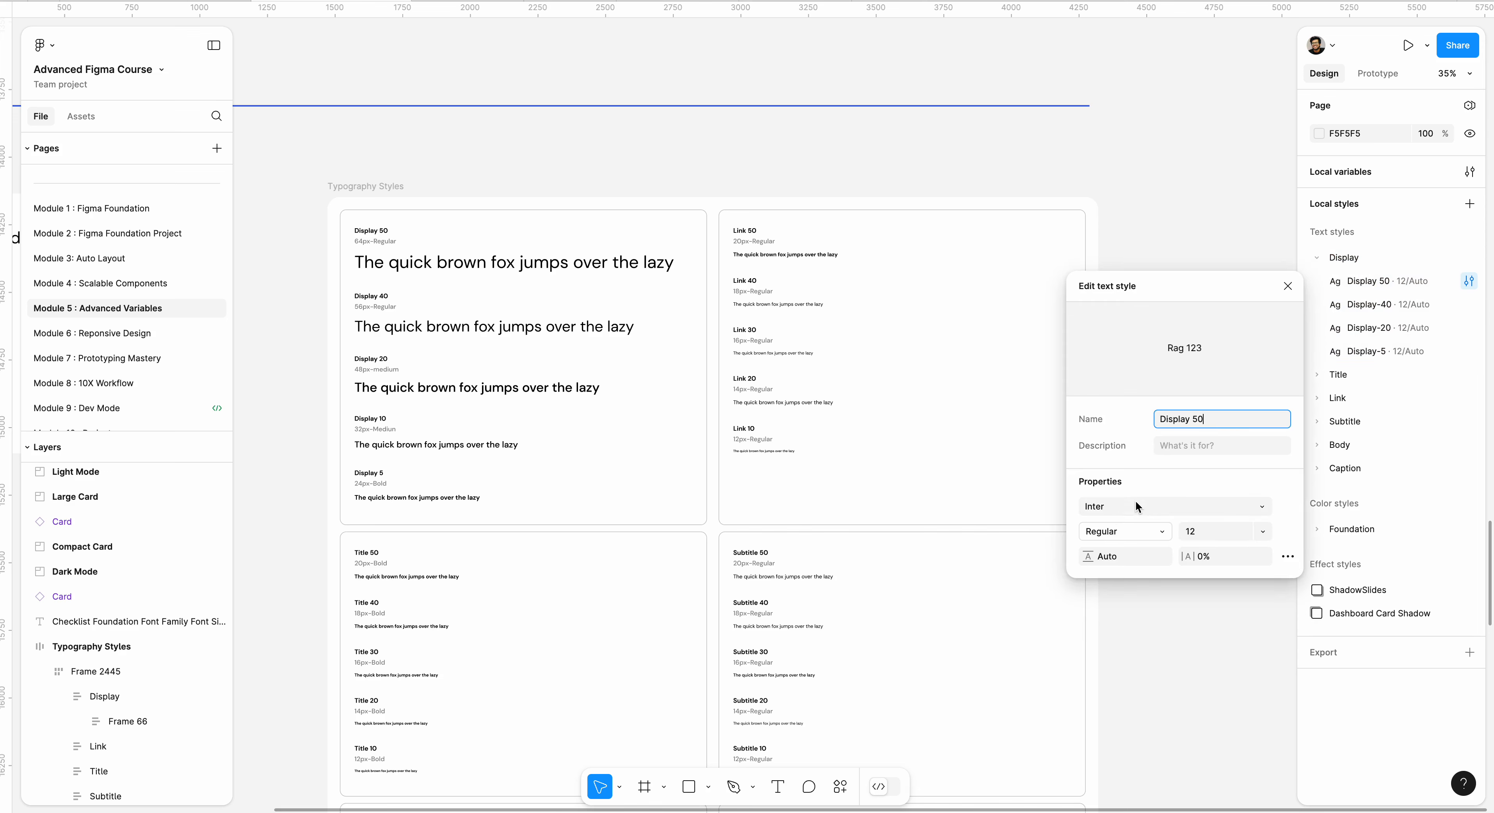
Step: Bind the font family of the Display 50 text style to the Font-Family/DMSans variable
{"action": "left_click", "coordinate": [1113, 506]}
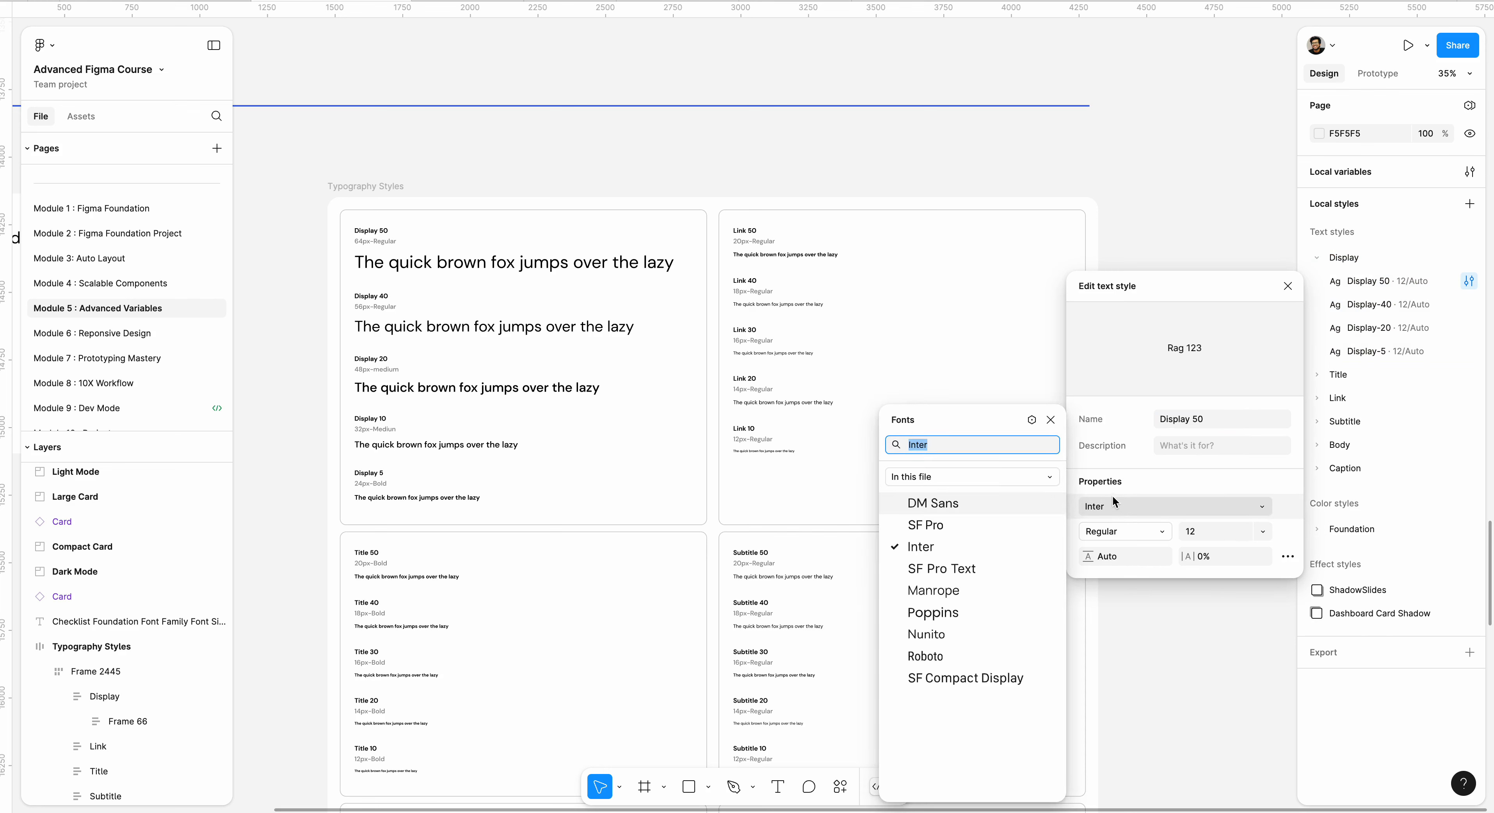
{"action": "left_click", "coordinate": [1114, 505]}
{"action": "left_click", "coordinate": [1115, 504]}
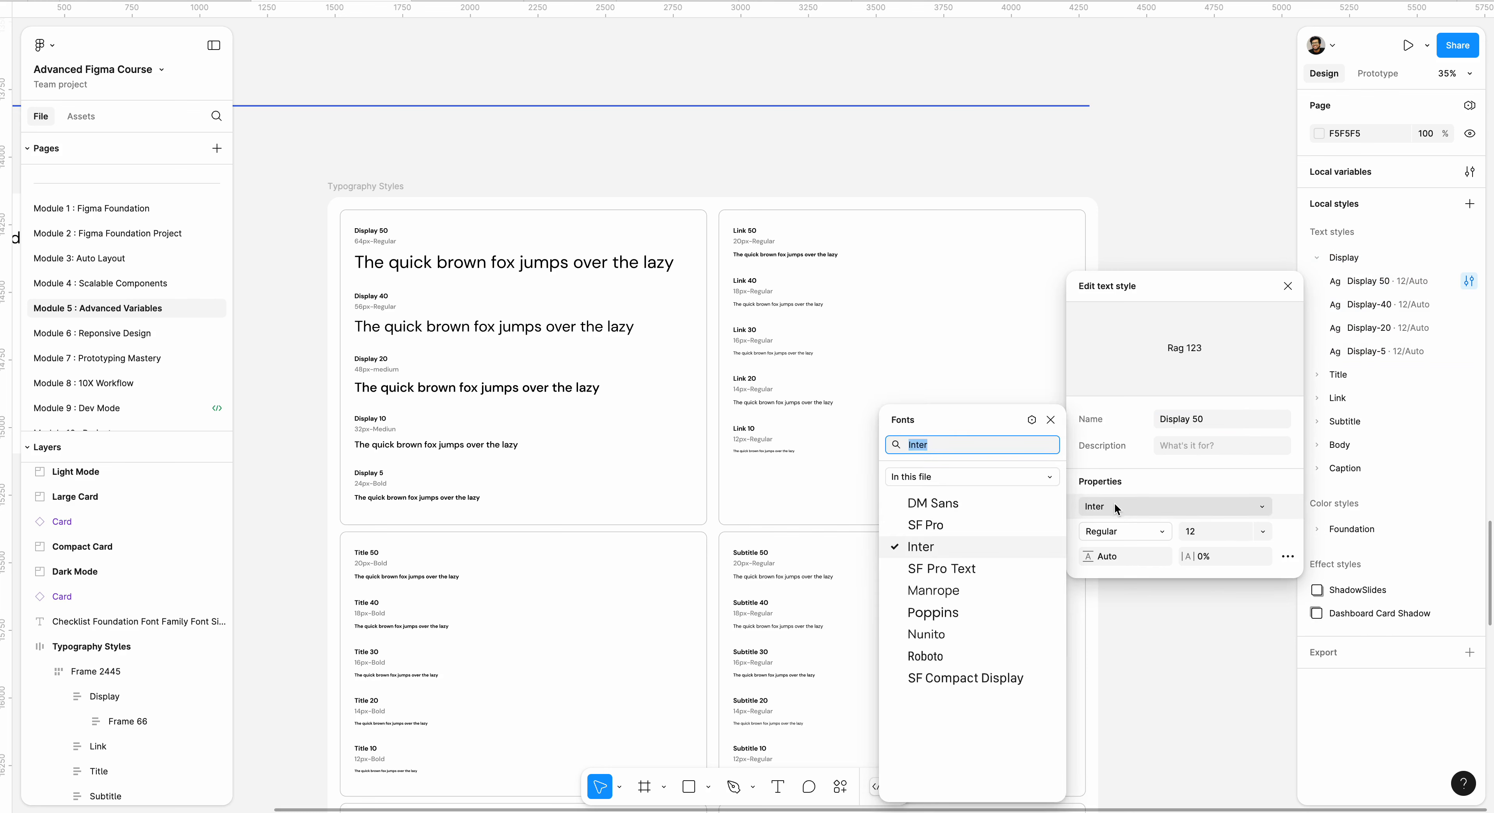
{"action": "left_click", "coordinate": [1032, 420]}
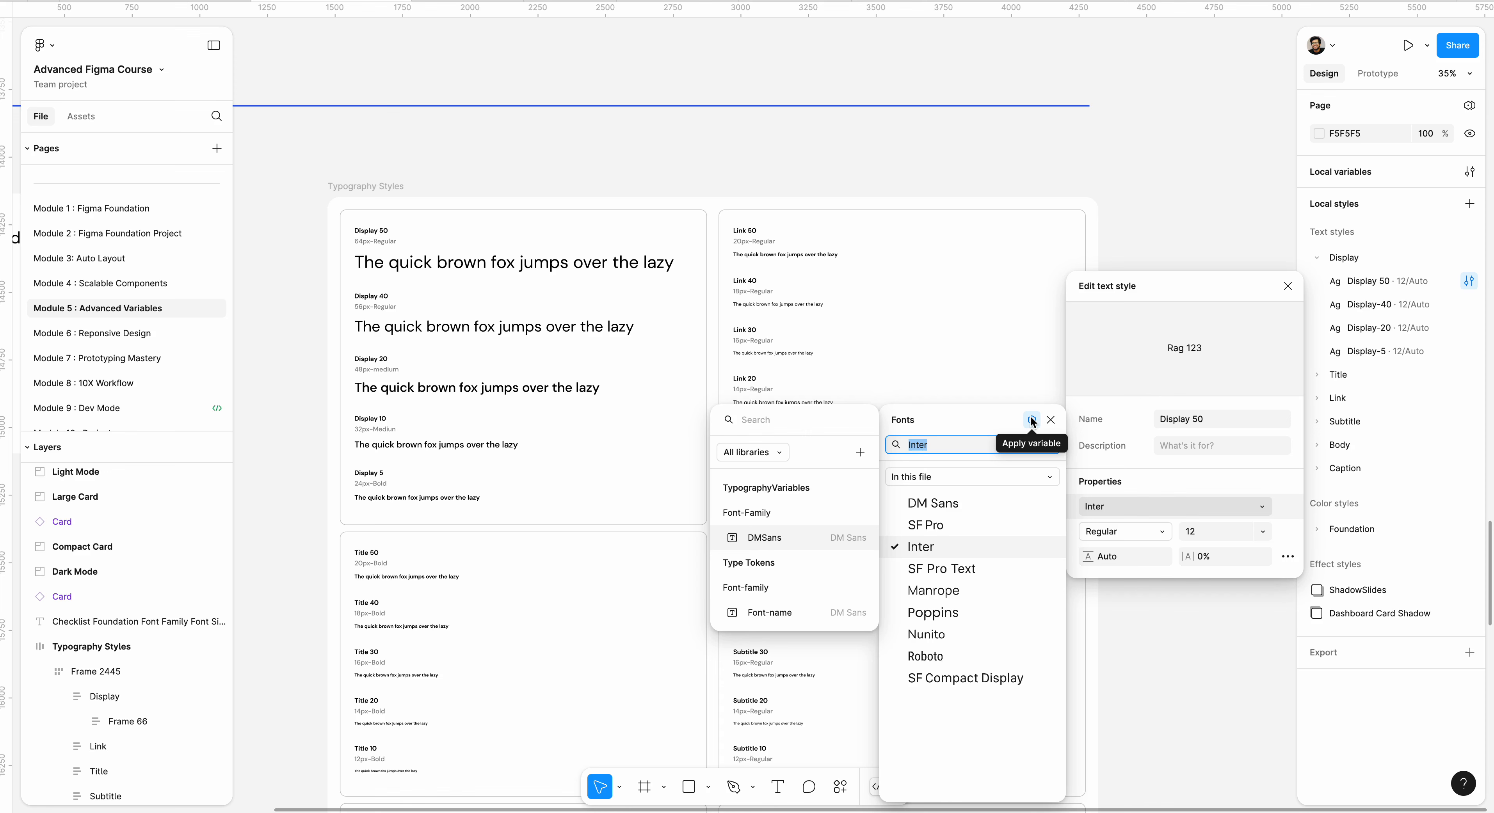
{"action": "left_click", "coordinate": [787, 537]}
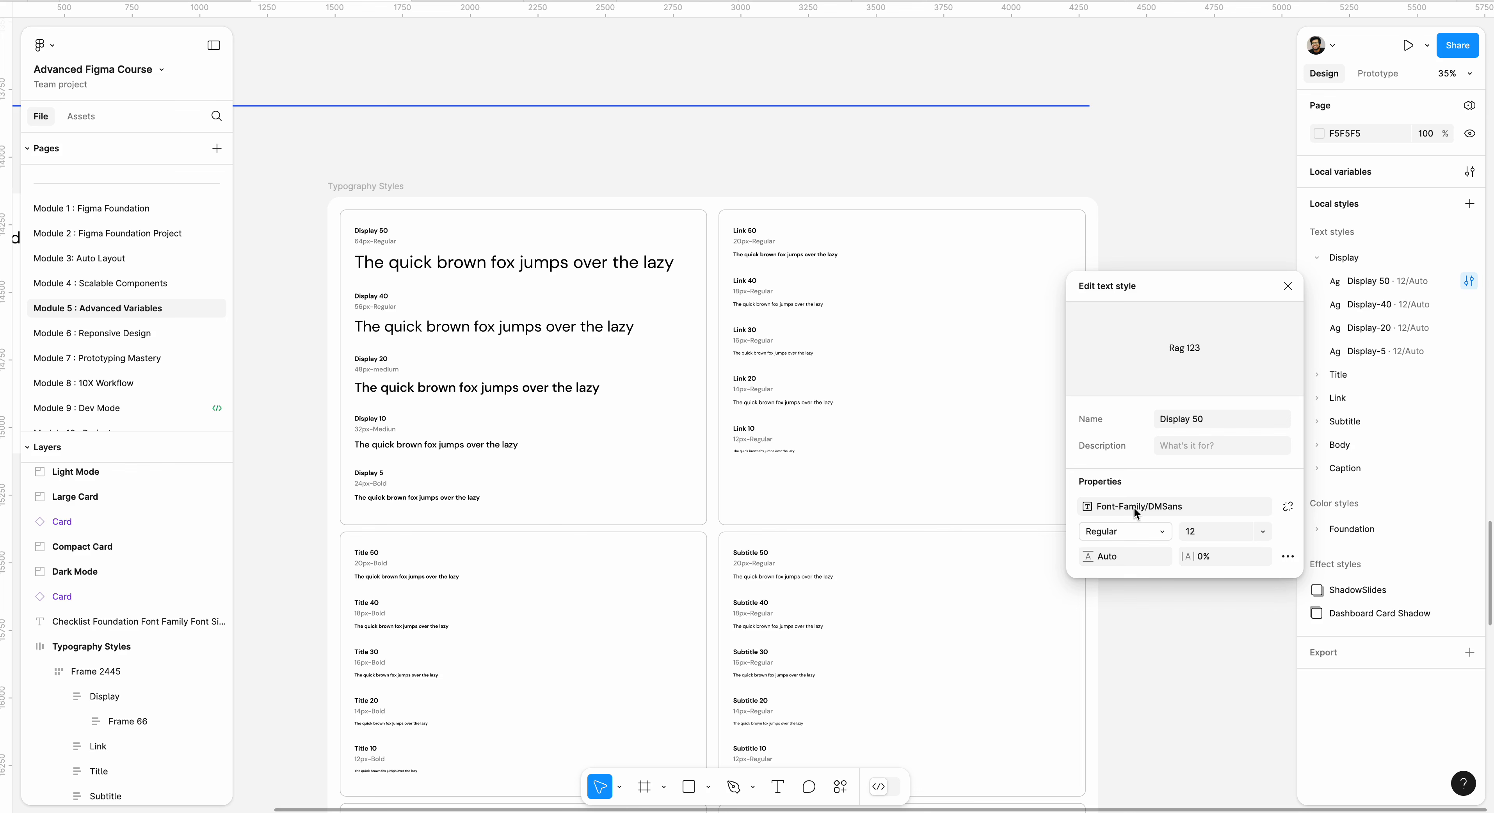
Step: Bind the font weight of the Display 50 text style to the Font-weight/Regular variable
{"action": "left_click", "coordinate": [1146, 533]}
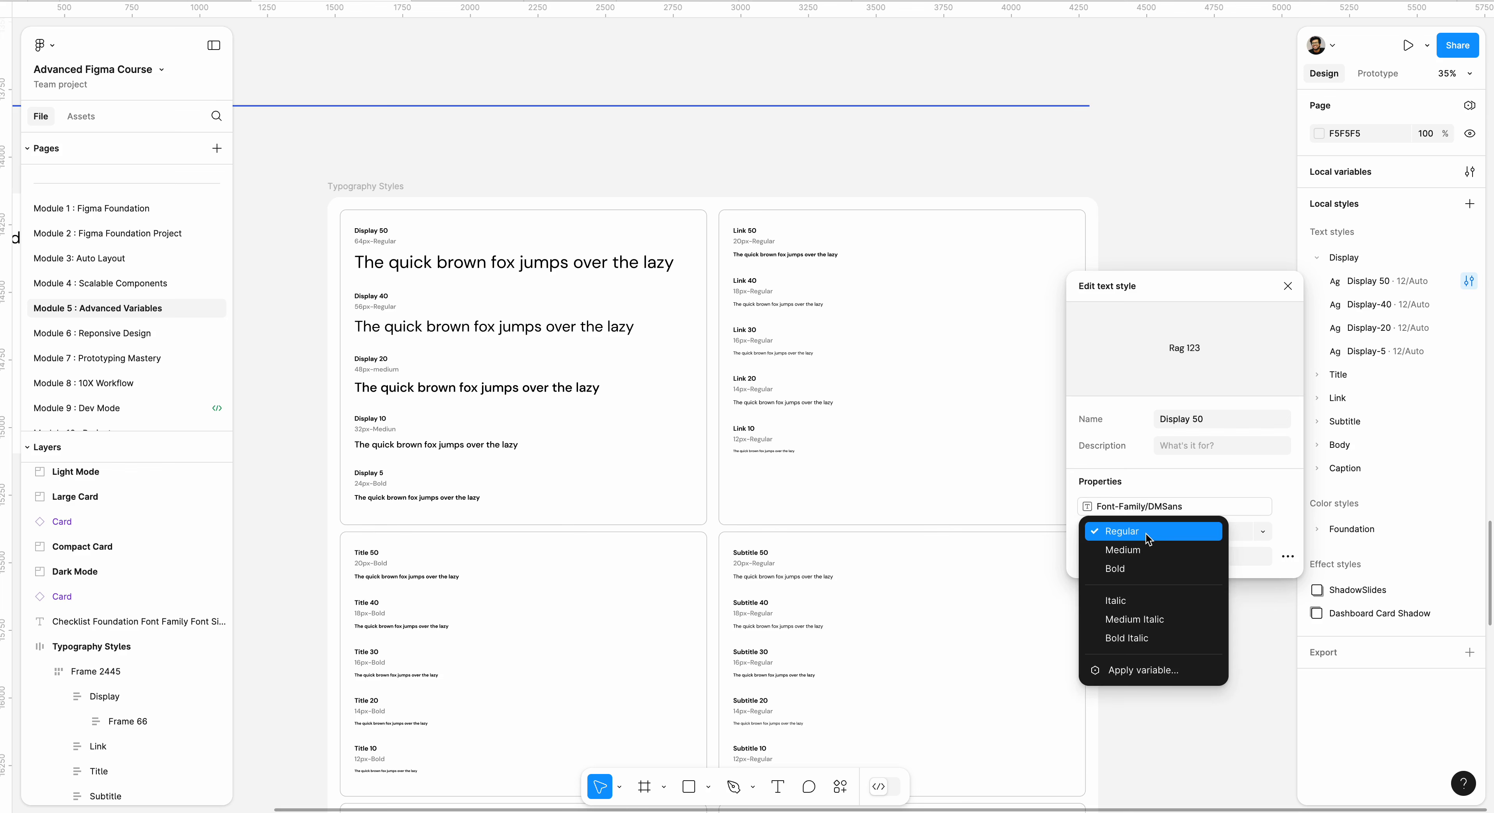
{"action": "left_click", "coordinate": [1141, 672]}
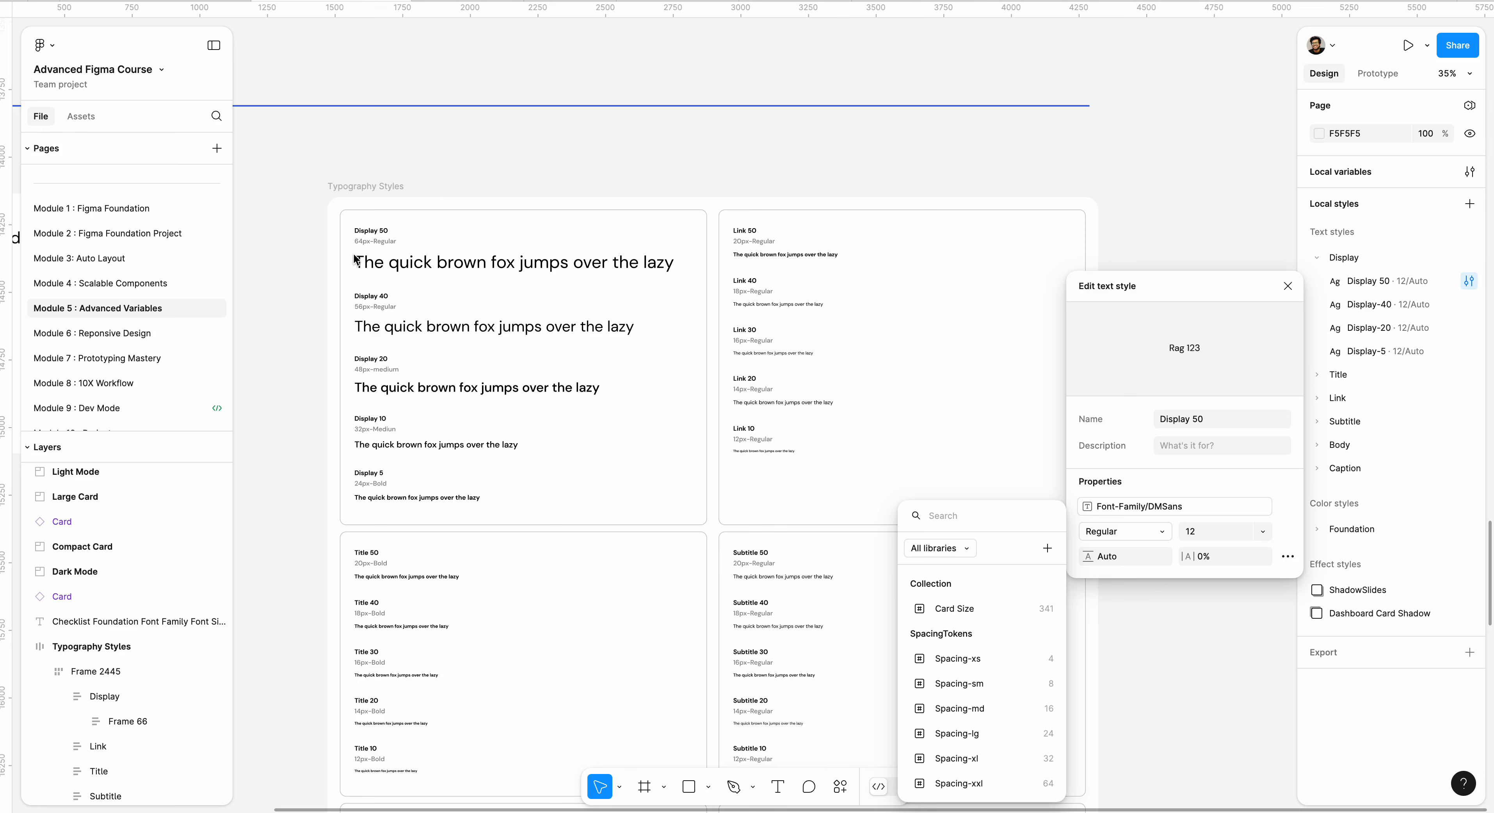
{"action": "scroll", "coordinate": [1028, 718], "scroll_direction": "down", "scroll_amount": 10}
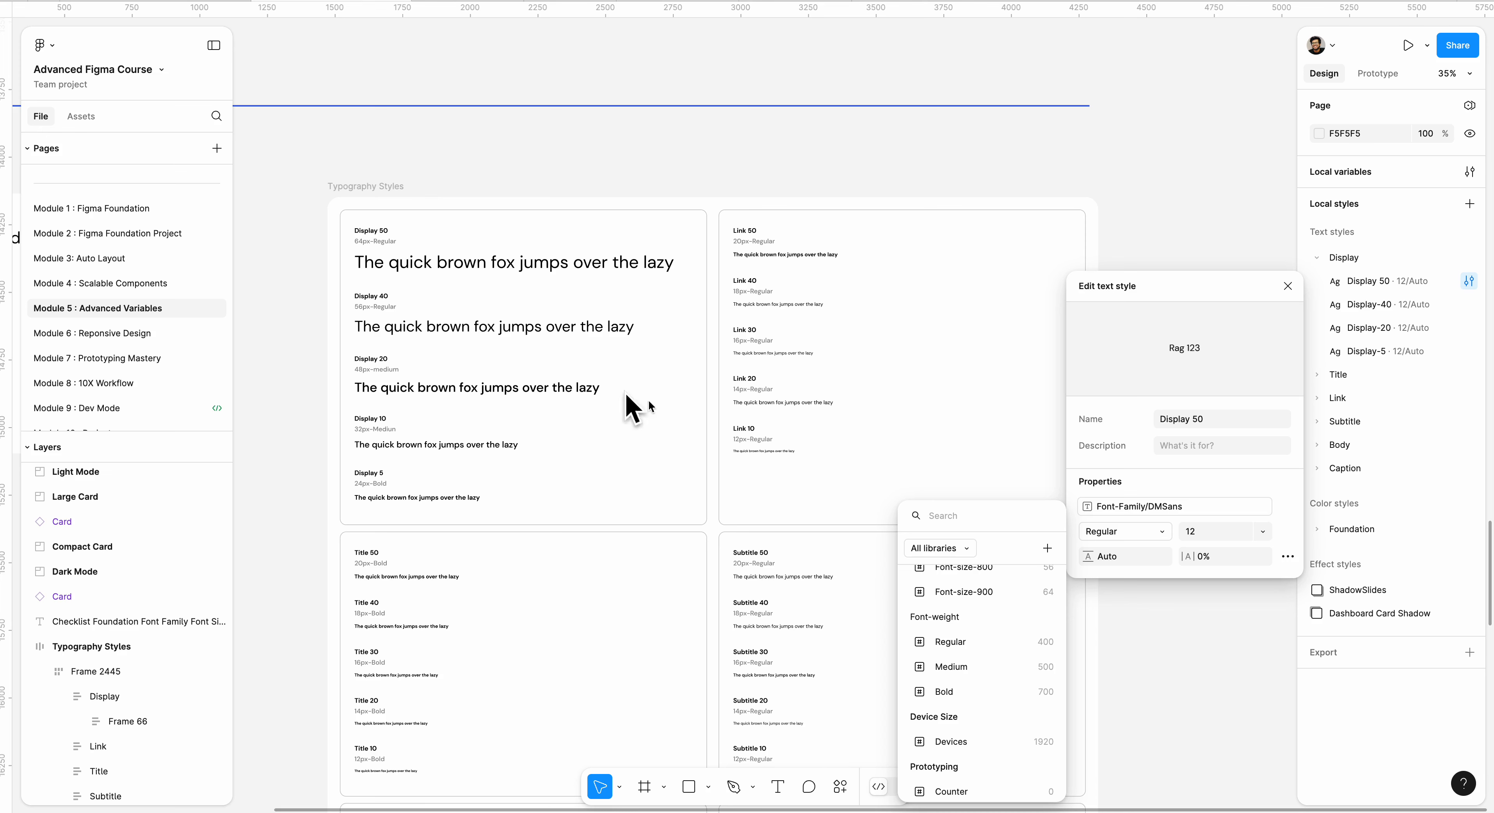
{"action": "scroll", "coordinate": [1020, 632], "scroll_direction": "down", "scroll_amount": 3}
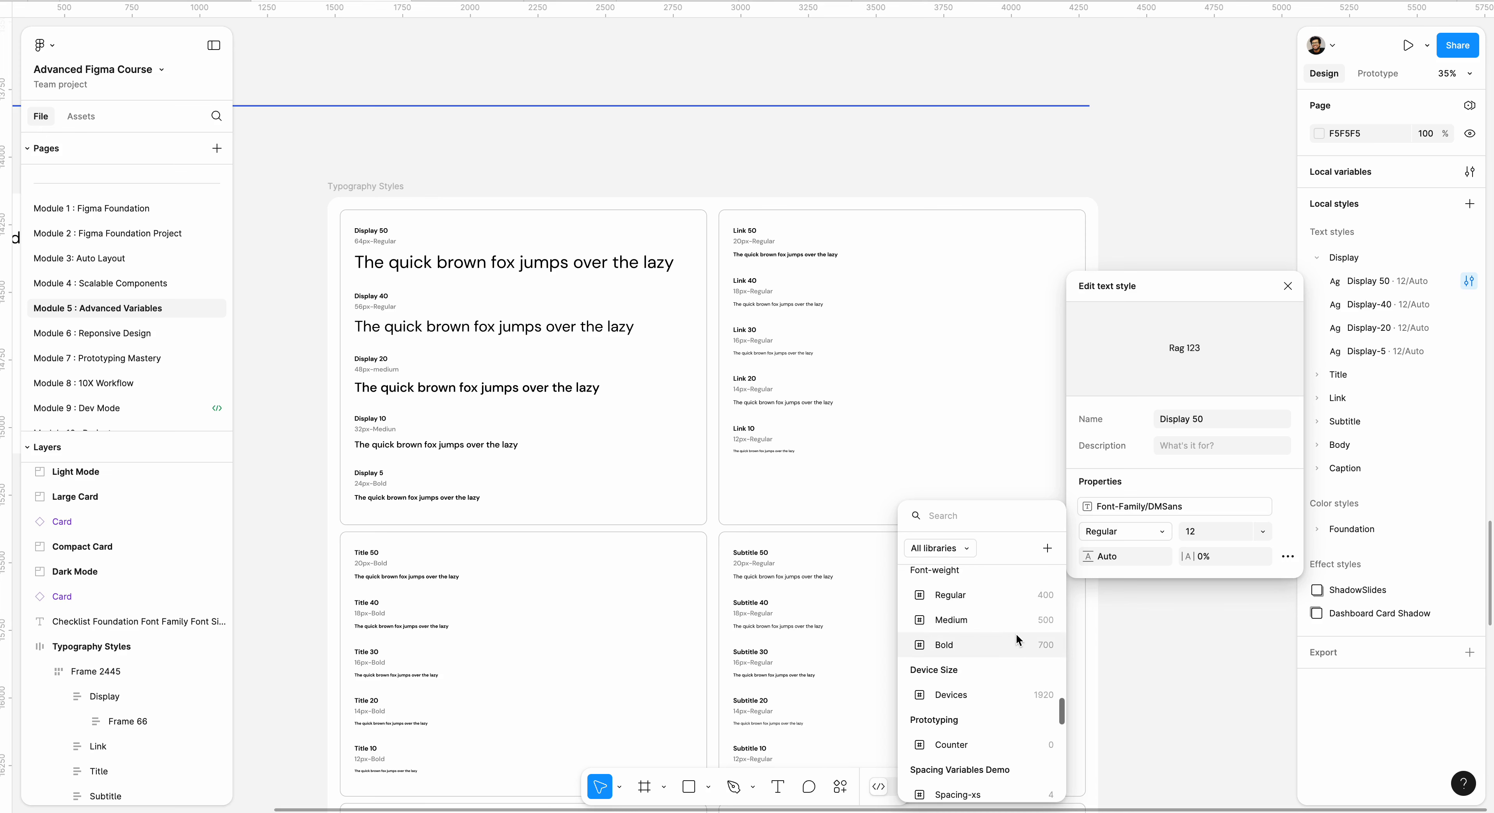
{"action": "left_click", "coordinate": [996, 597]}
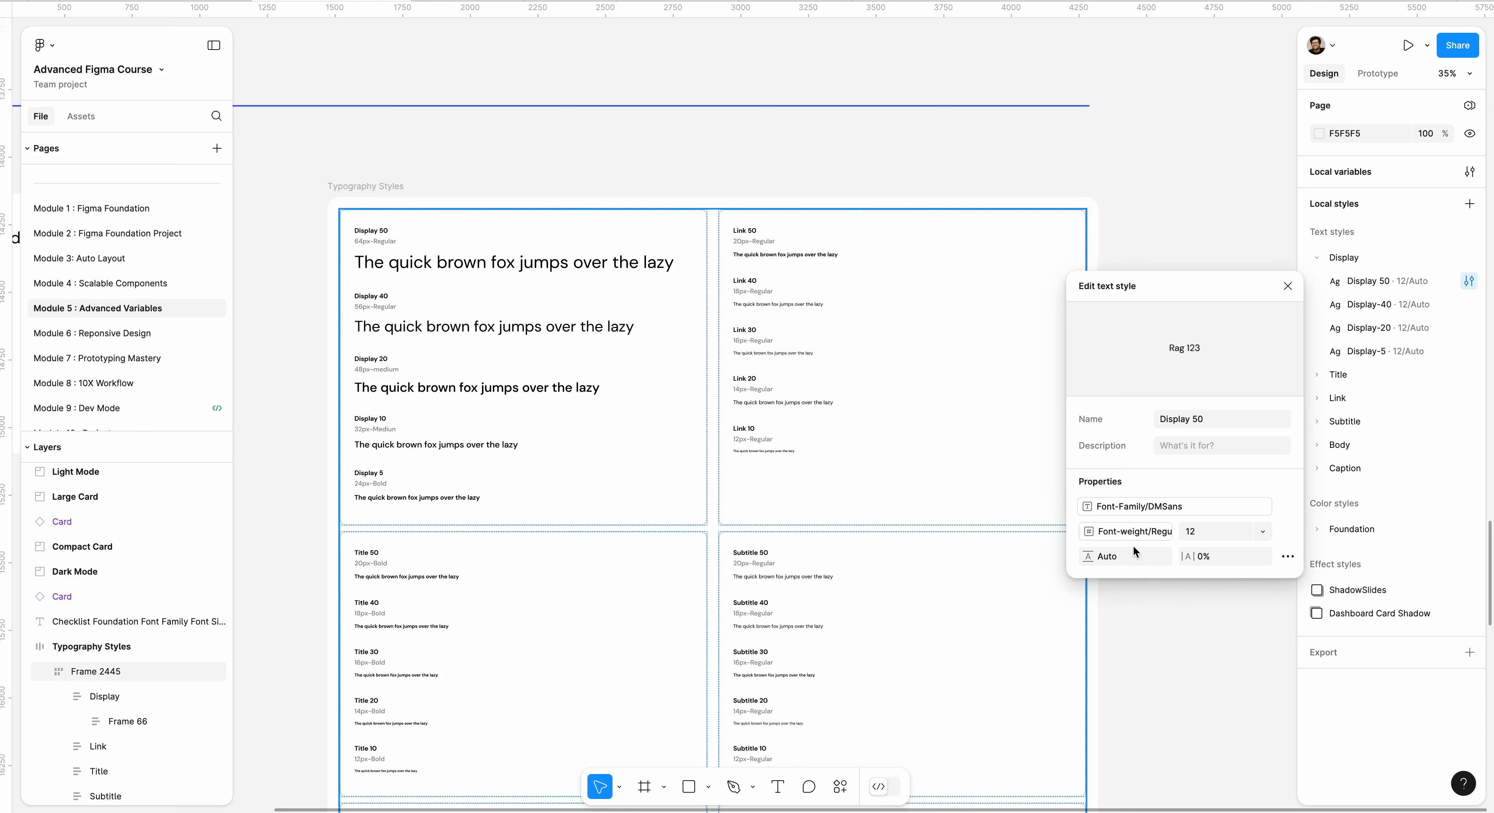
Step: Bind the font size of the Display 50 text style to the Font-size-900 variable in TypographyVariables
{"action": "left_click", "coordinate": [1262, 531]}
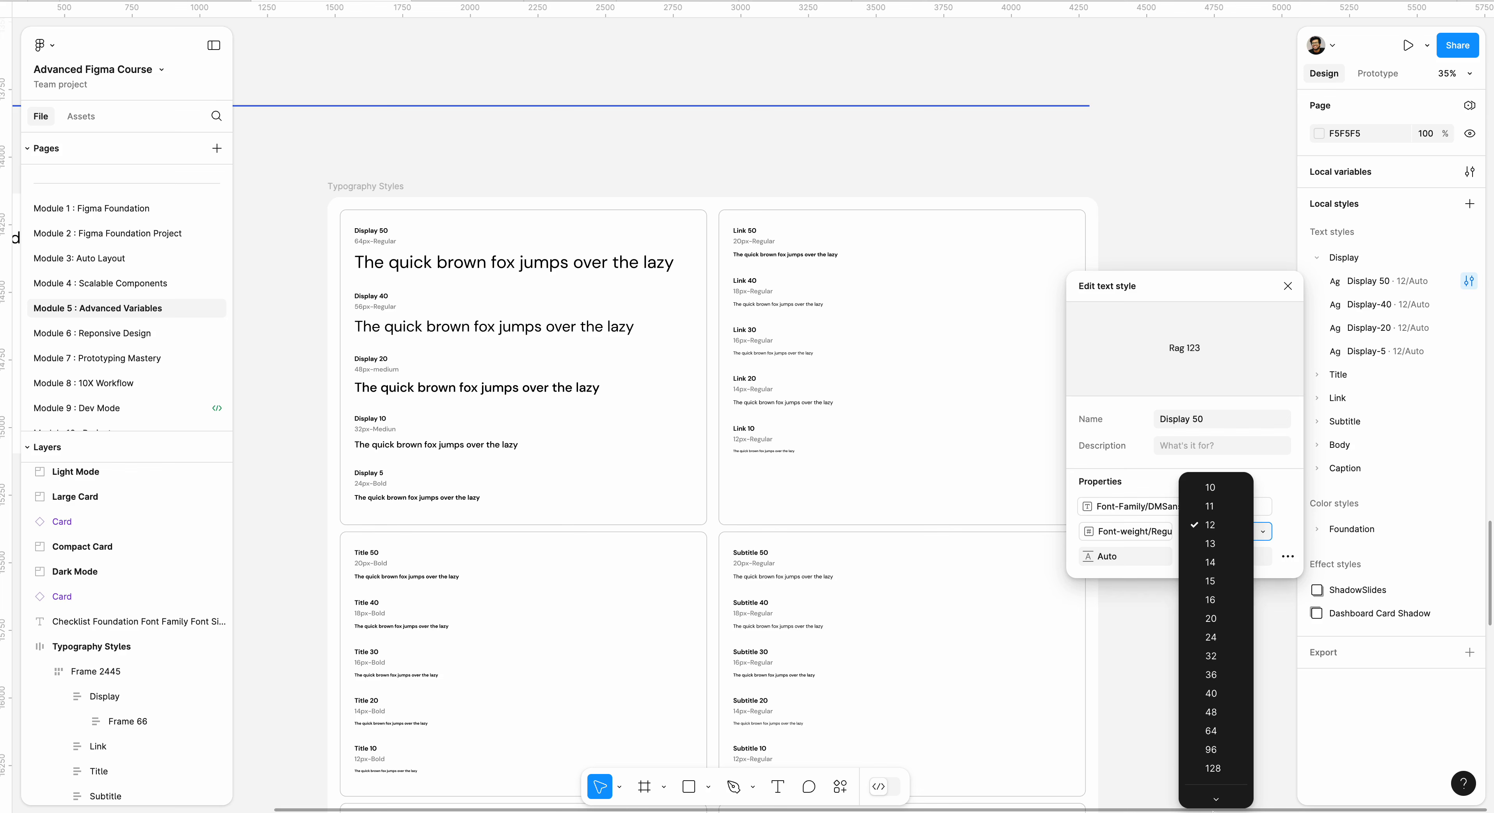
{"action": "left_click", "coordinate": [1217, 796]}
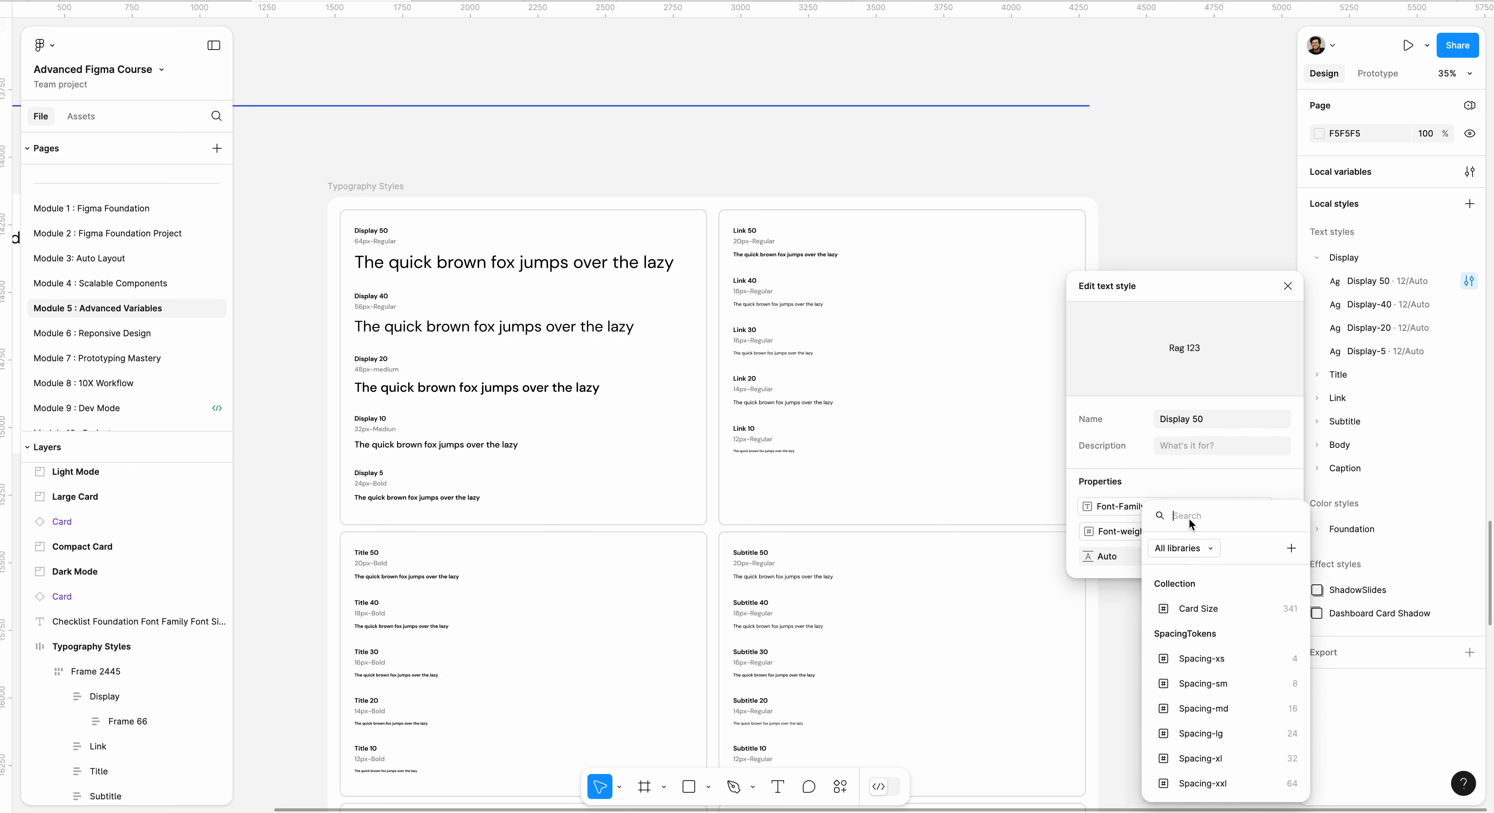
{"action": "type", "text": "64"}
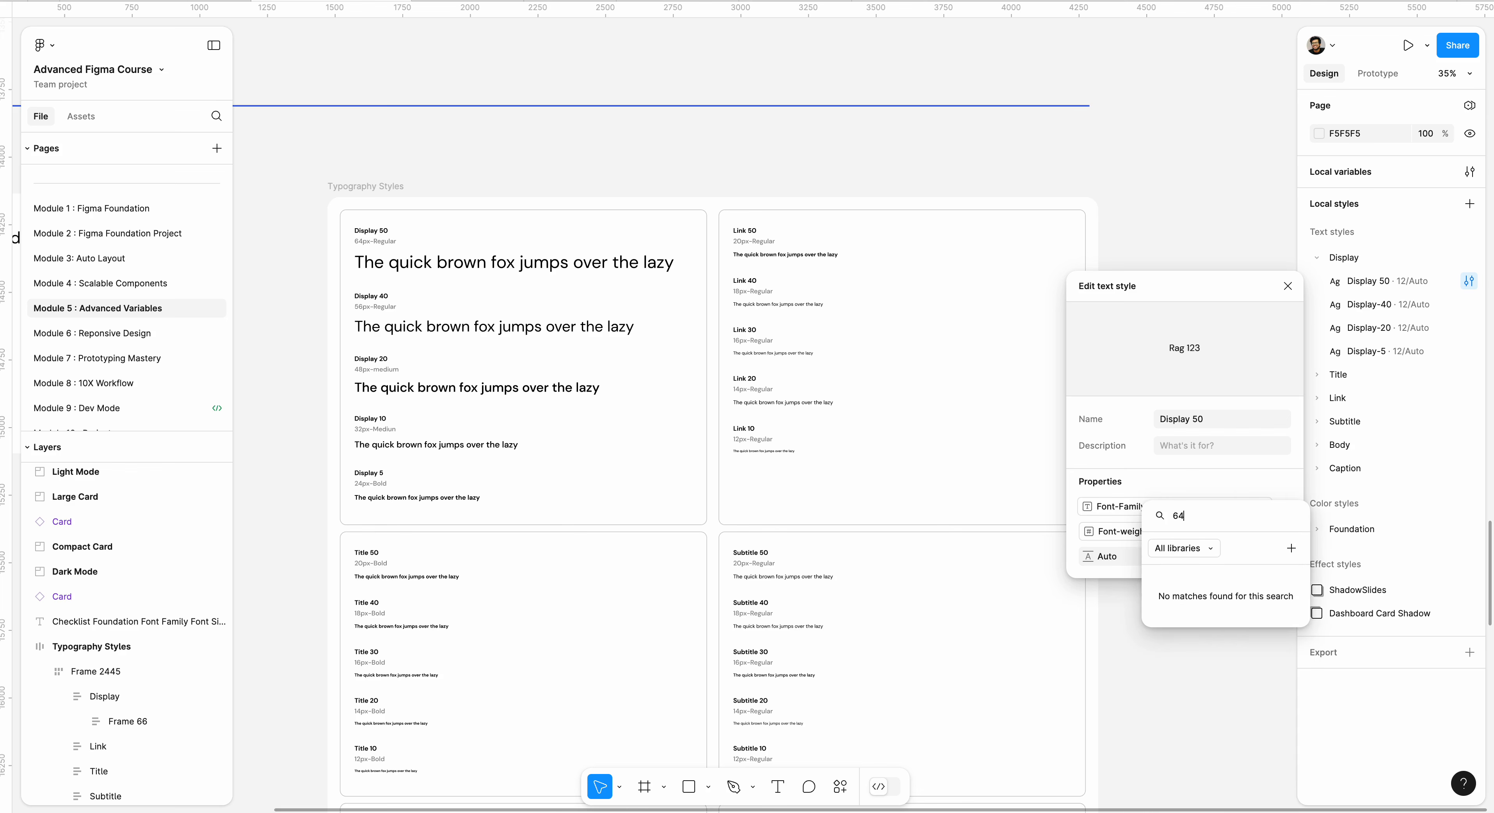
{"action": "key", "text": "BackSpace"}
{"action": "key", "text": "BackSpace"}
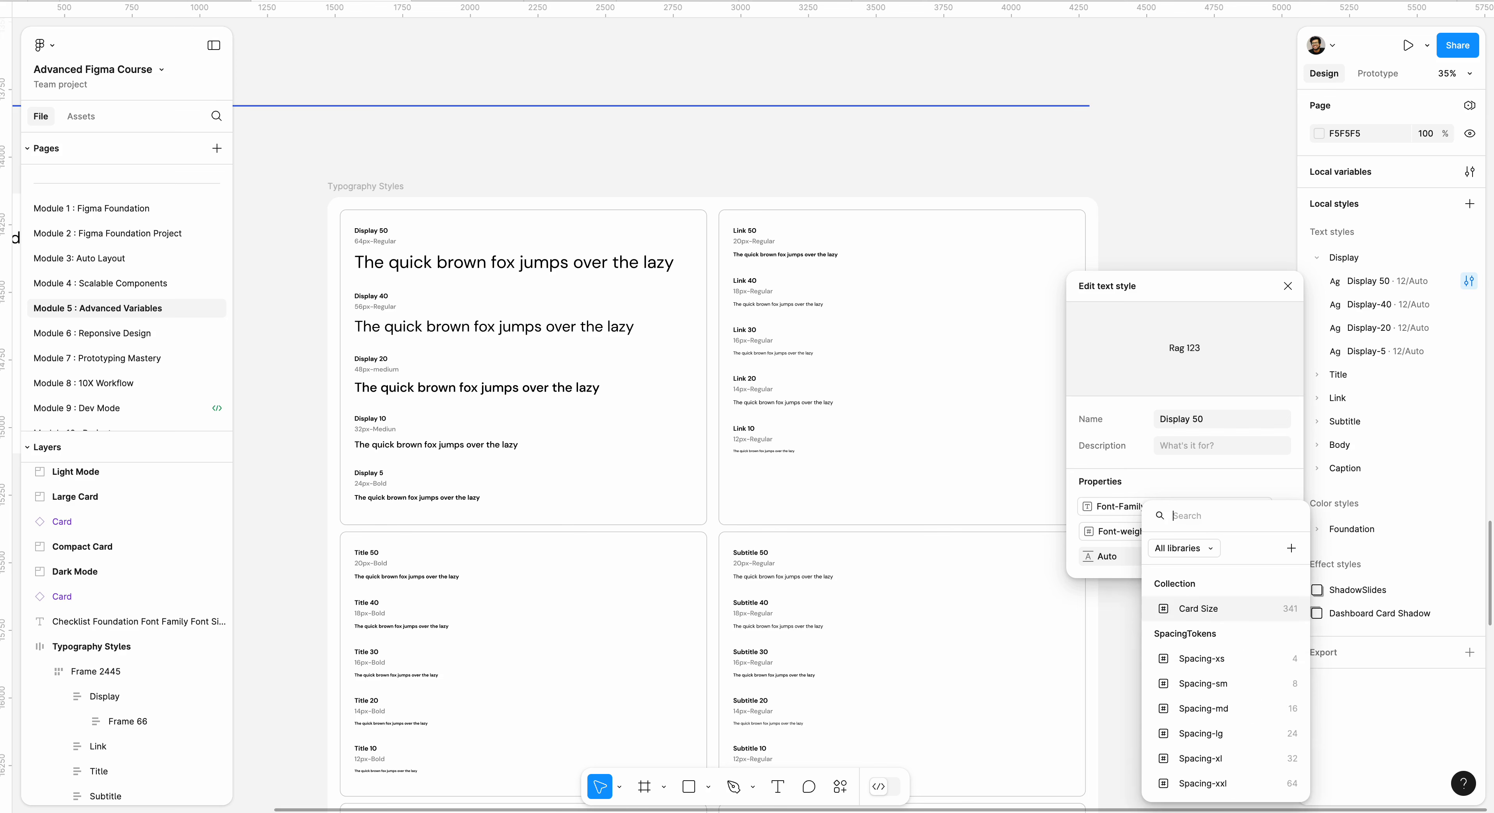
{"action": "type", "text": "t"}
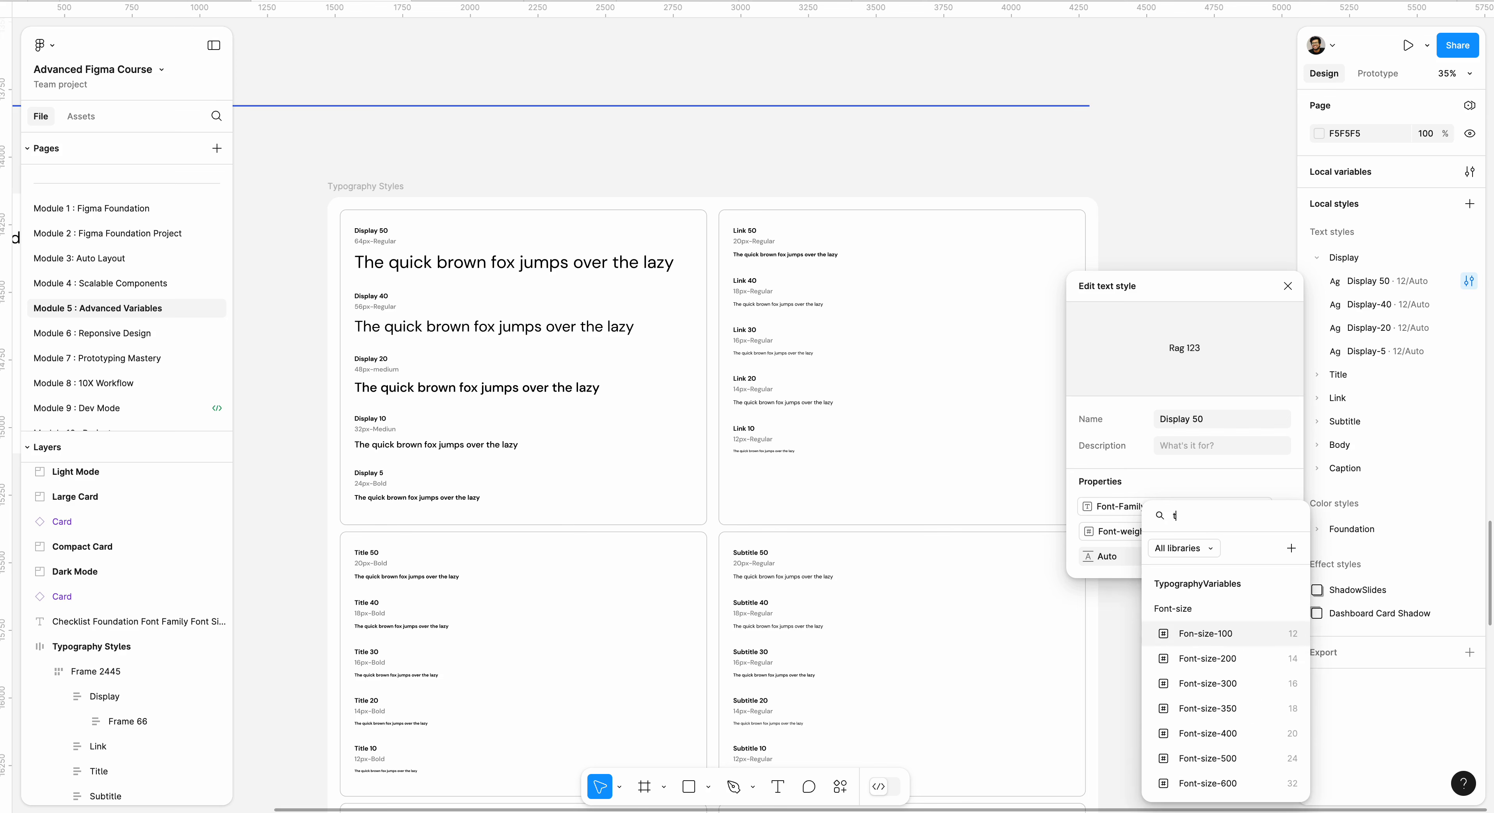
{"action": "scroll", "coordinate": [1221, 667], "scroll_direction": "down", "scroll_amount": 1}
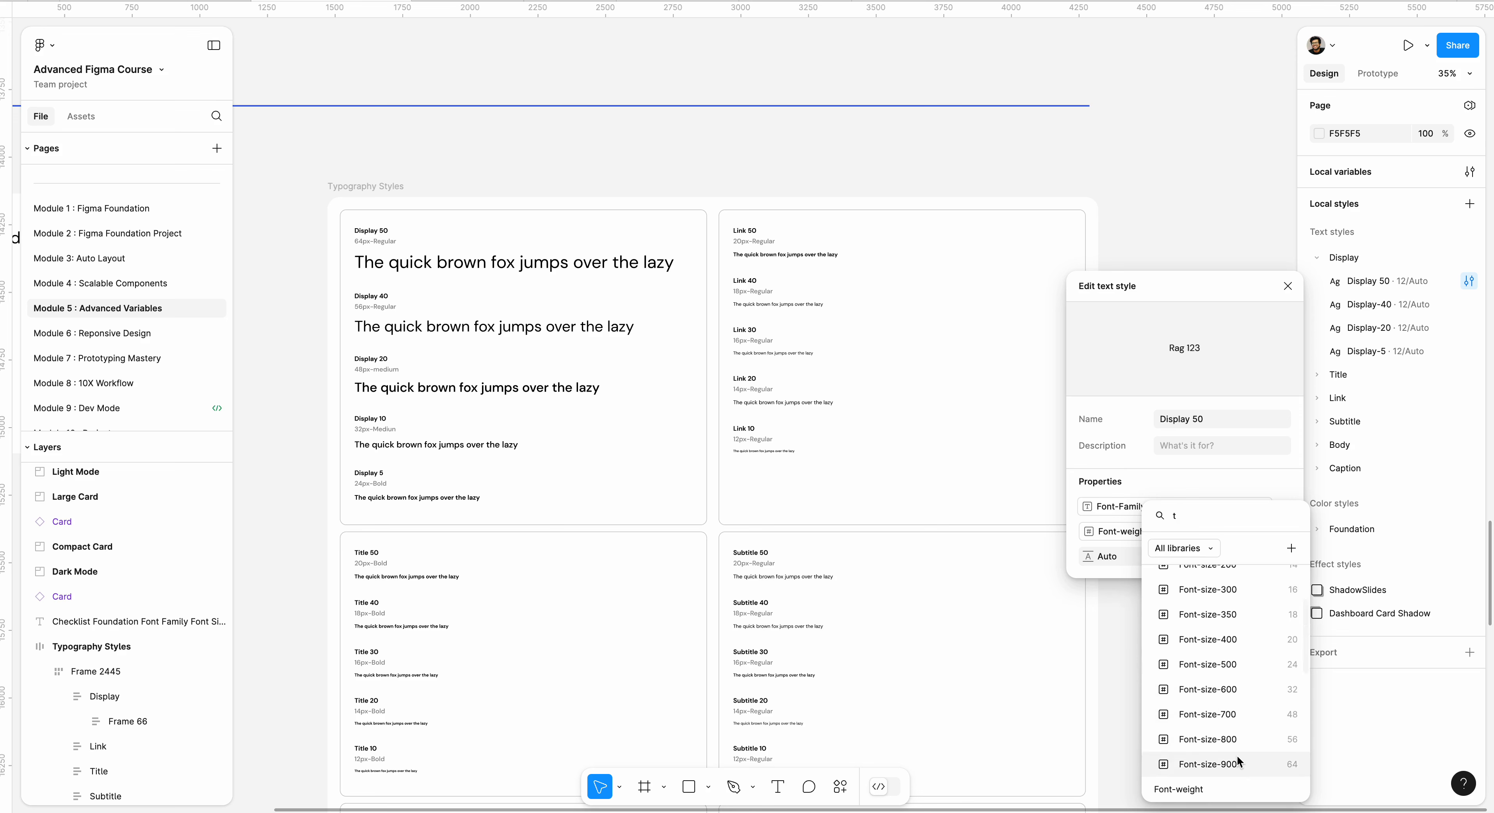
{"action": "left_click", "coordinate": [1240, 764]}
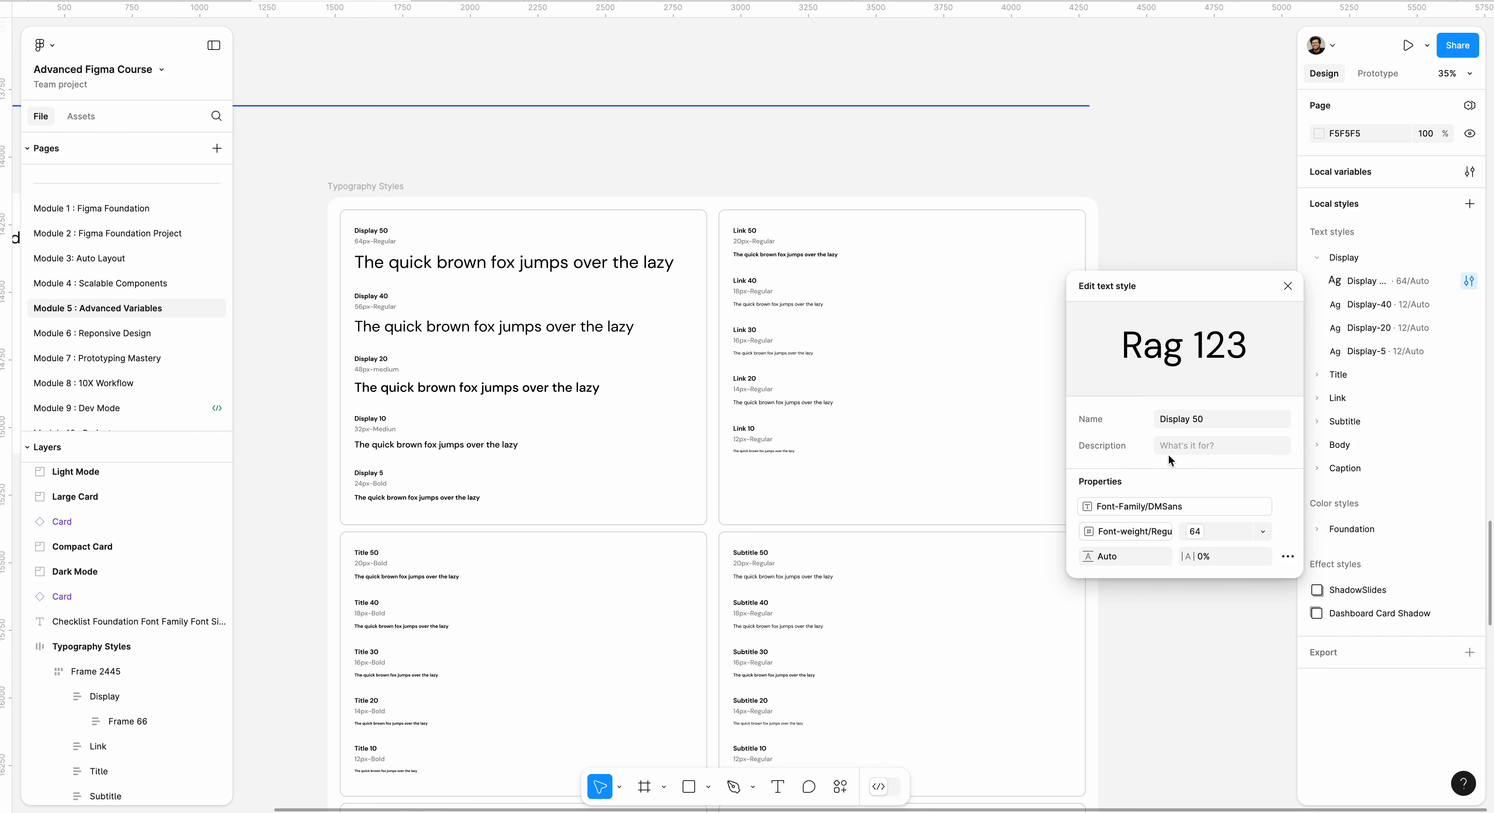
Step: Add a text layer reading "Hello Figma Expert" at font size 128 on the empty canvas beside the Typography Styles frame
{"action": "left_click", "coordinate": [1211, 224]}
{"action": "left_click_drag", "start_coordinate": [1202, 470], "coordinate": [958, 475]}
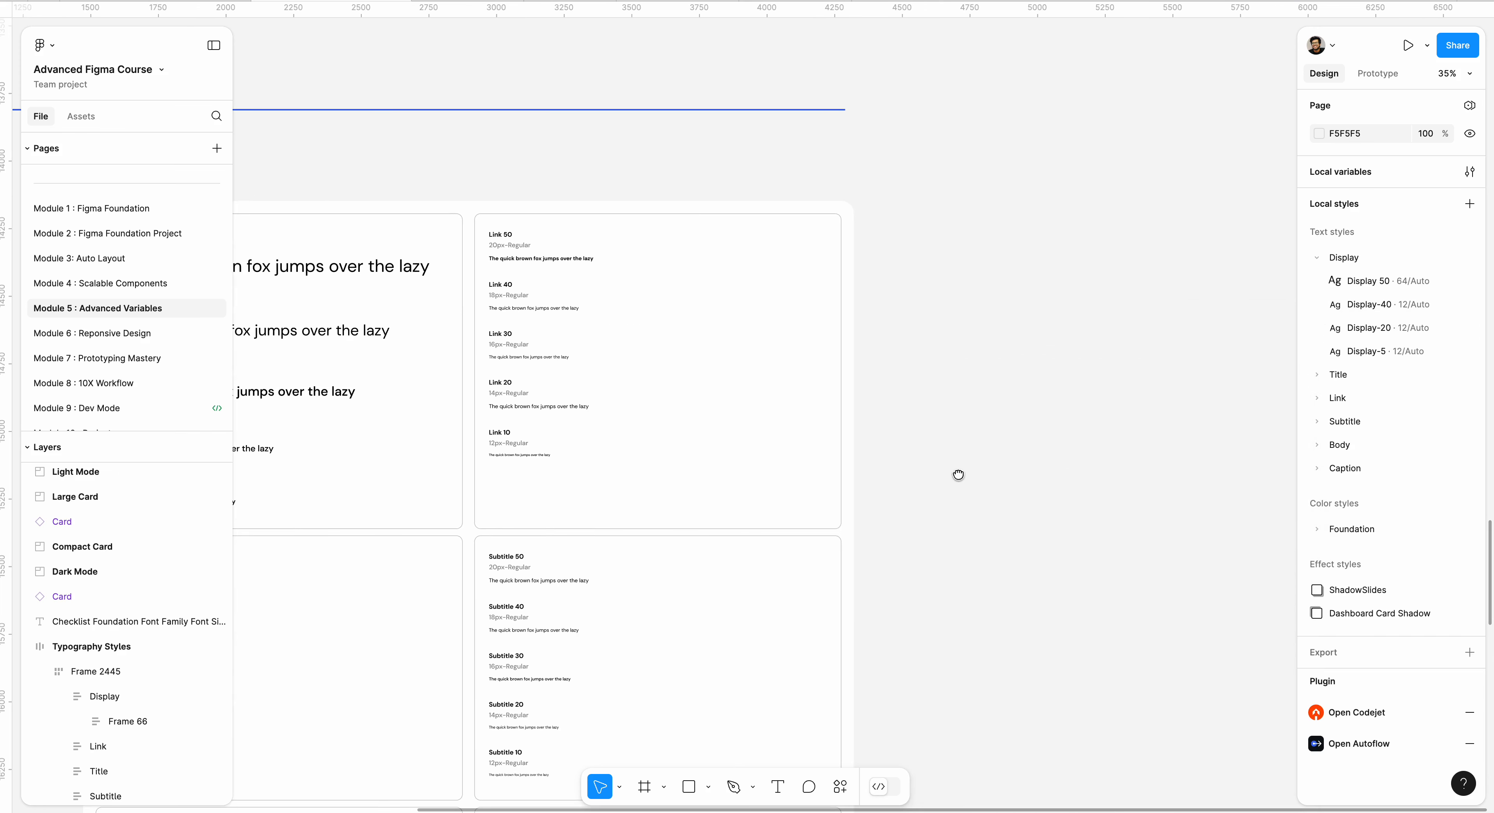
{"action": "key", "text": "t"}
{"action": "left_click", "coordinate": [950, 404]}
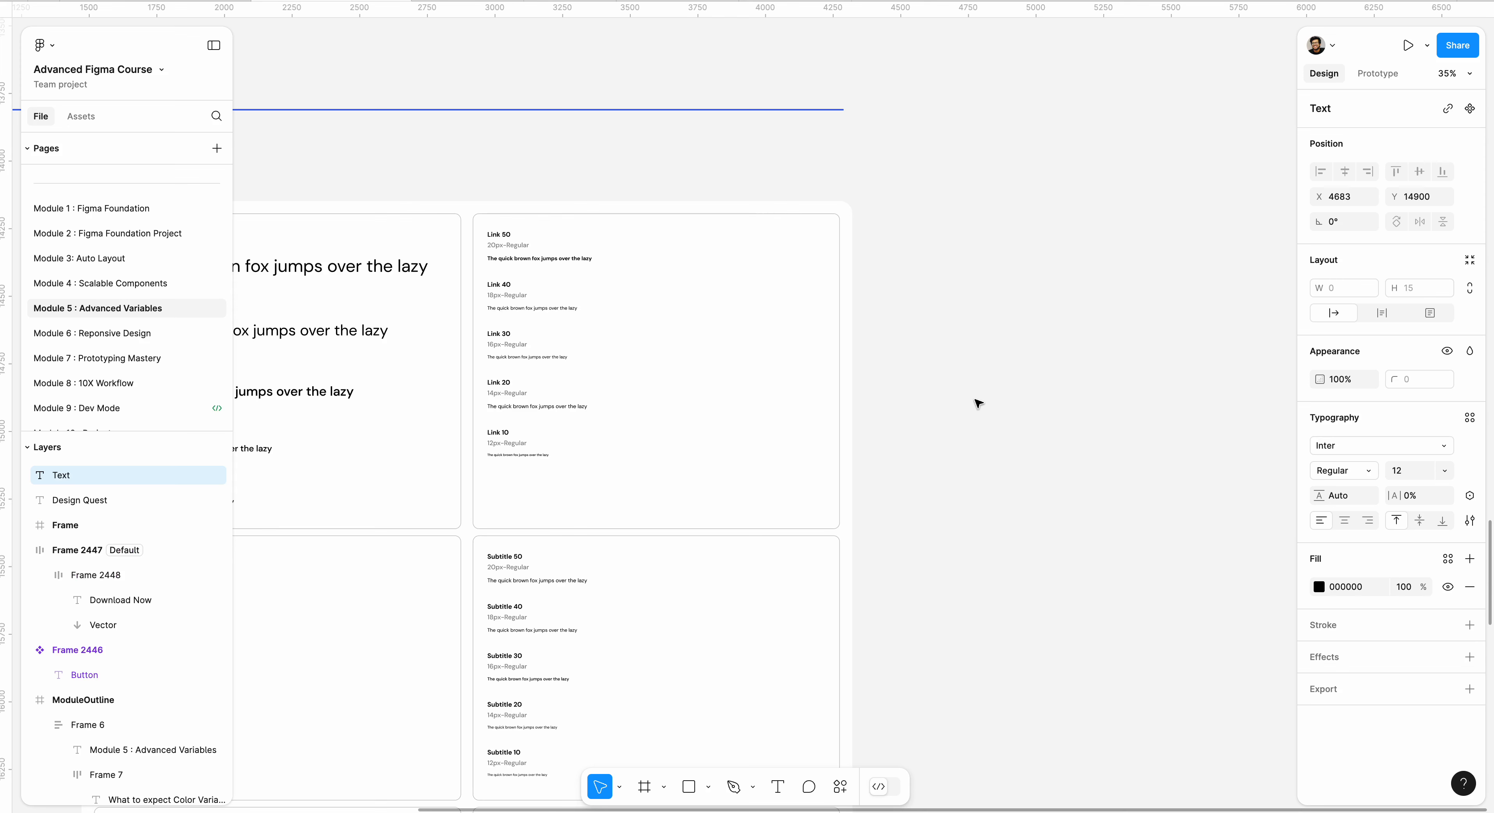
{"action": "left_click", "coordinate": [1444, 471]}
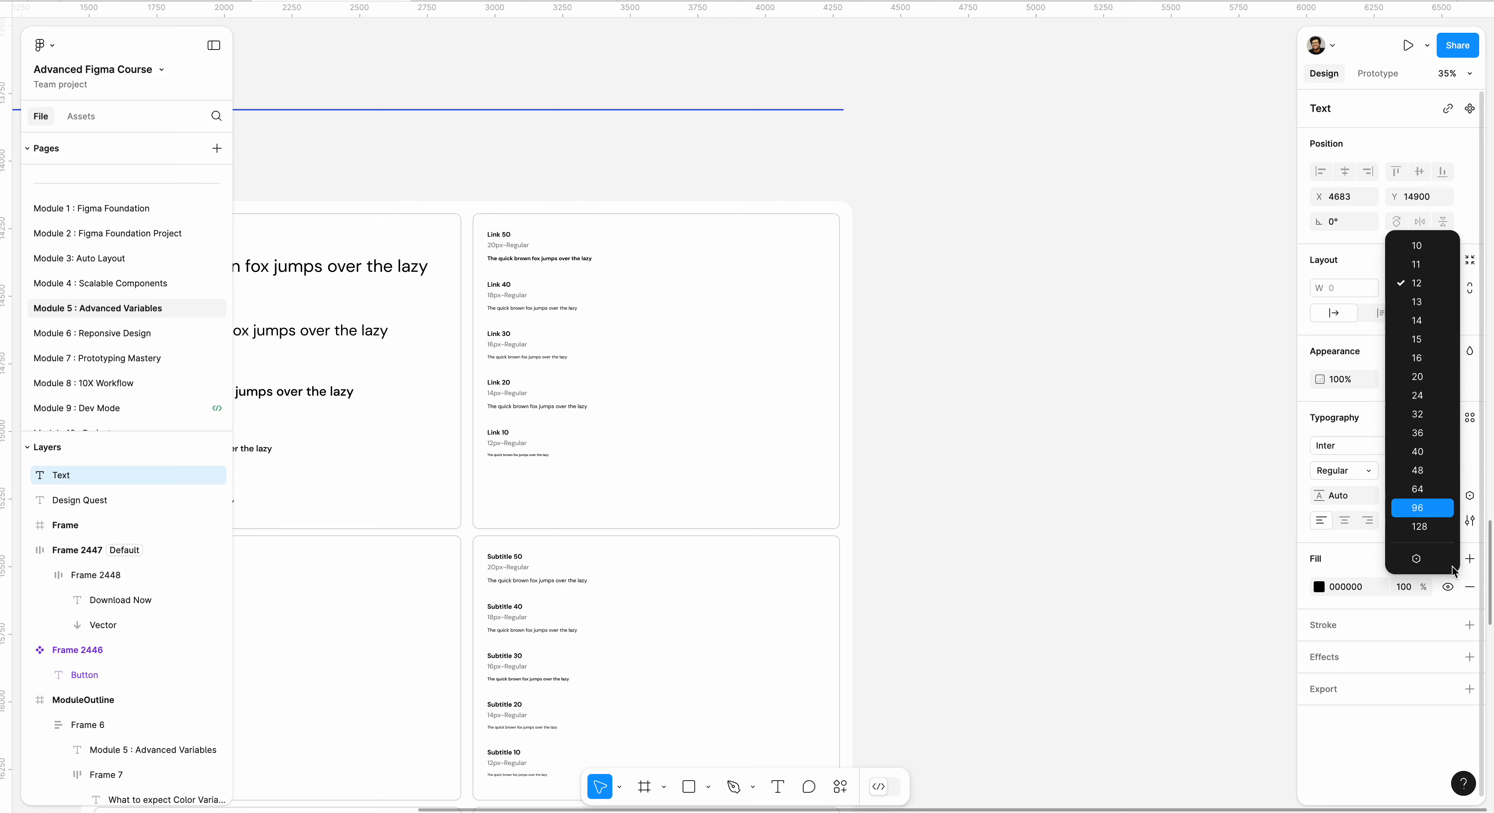
{"action": "left_click", "coordinate": [1419, 527]}
{"action": "type", "text": "rg"}
{"action": "key", "text": "BackSpace"}
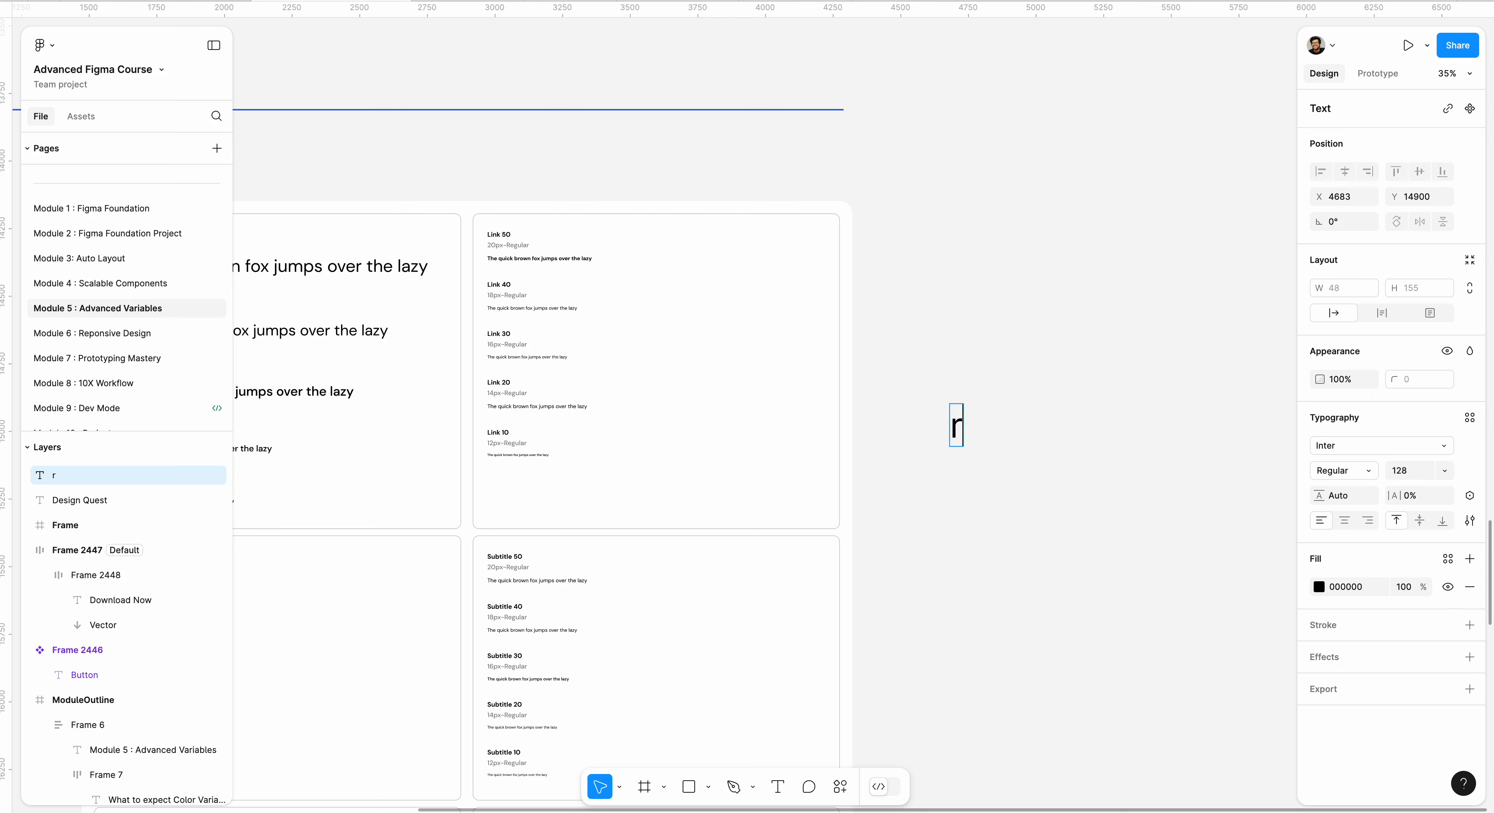
{"action": "key", "text": "BackSpace"}
{"action": "type", "text": "Hello Figma Expert"}
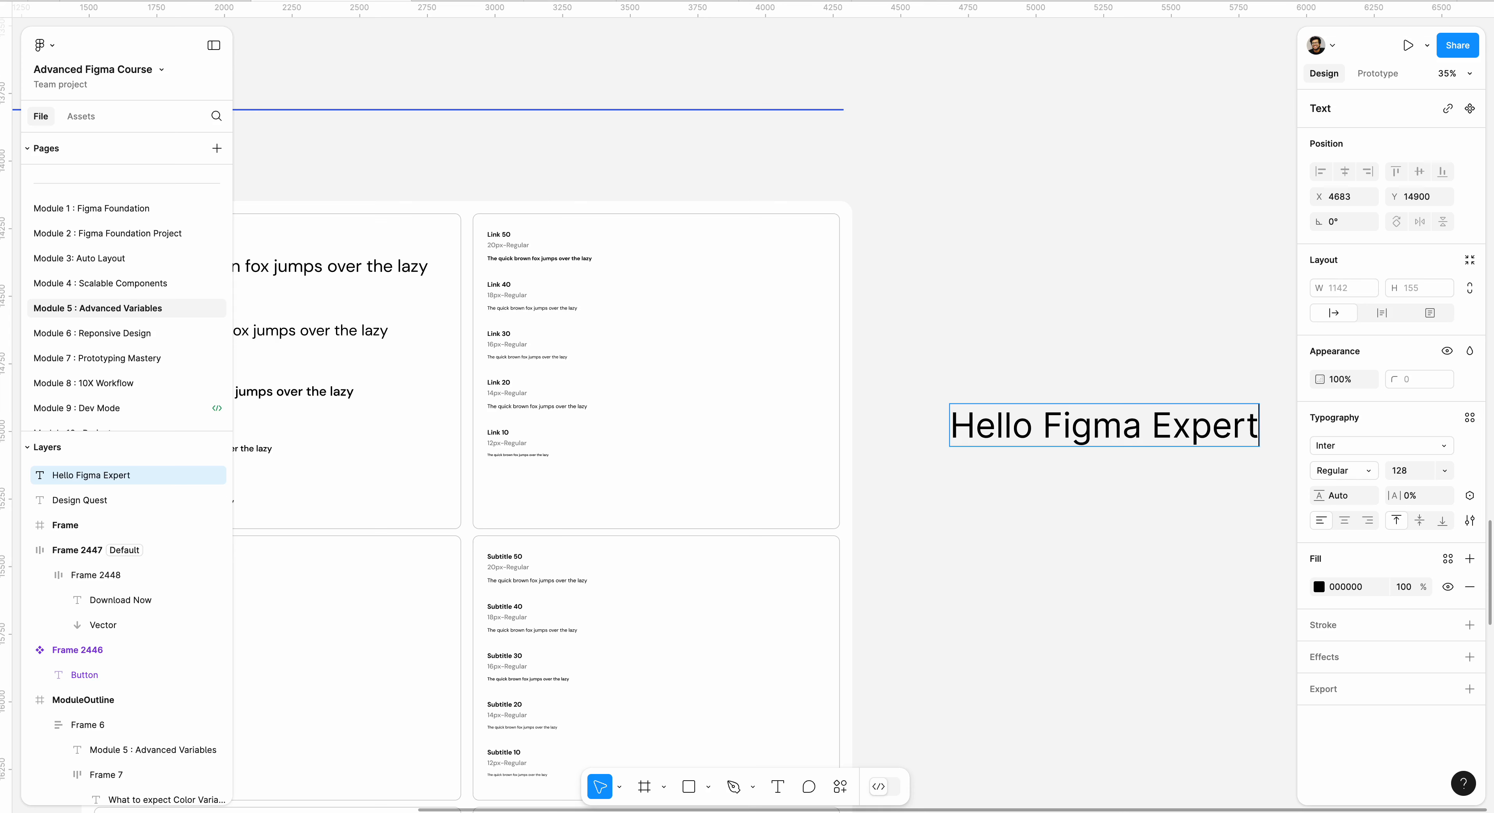
{"action": "key", "text": "Escape"}
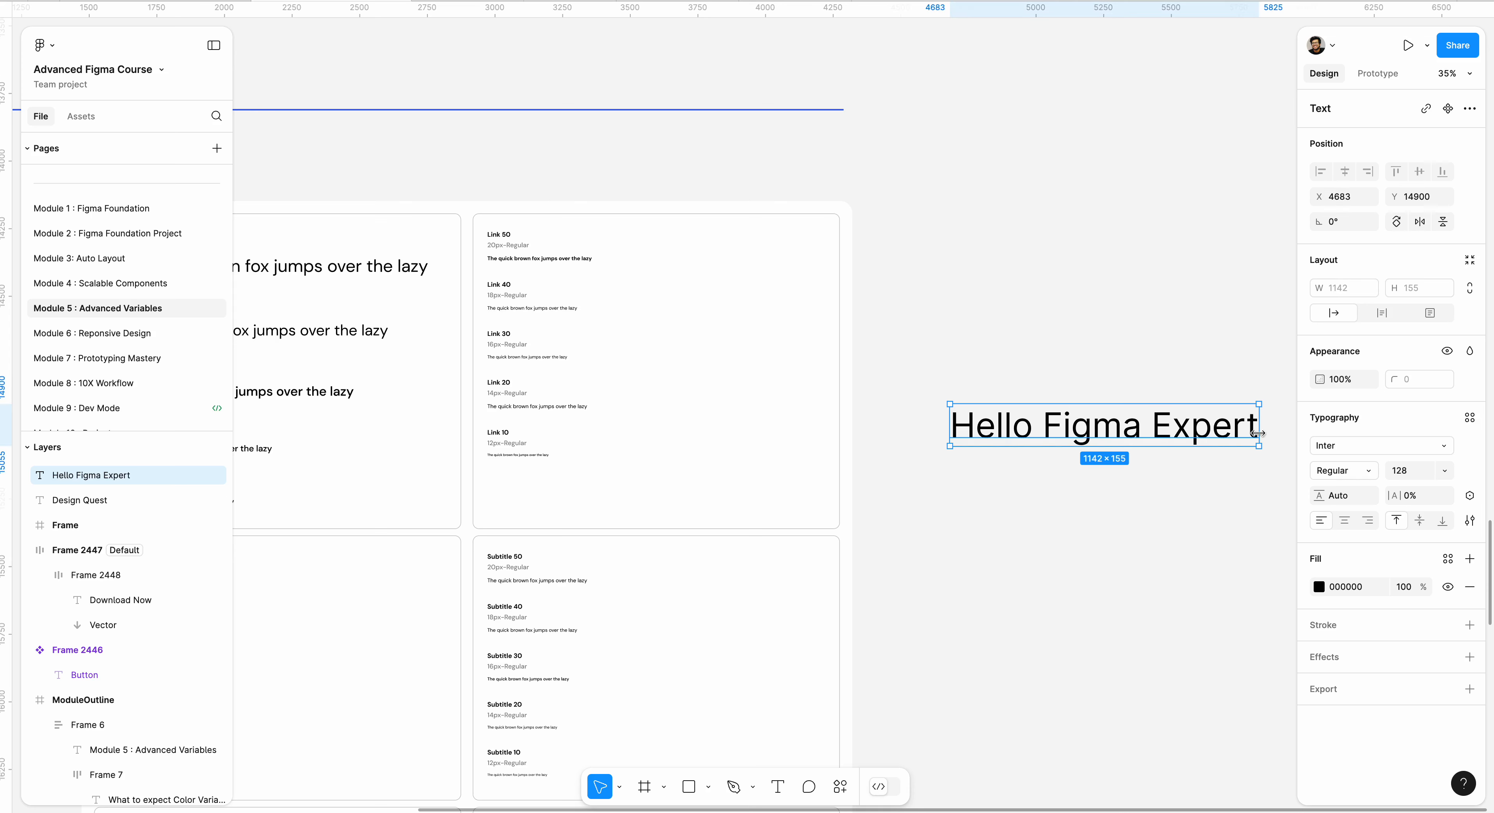
Step: Narrow the Hello Figma Expert text box to about 941 wide and apply the Display 50 text style to it
{"action": "left_click_drag", "start_coordinate": [1256, 433], "coordinate": [1204, 433]}
{"action": "left_click", "coordinate": [1143, 377]}
{"action": "left_click_drag", "start_coordinate": [1144, 377], "coordinate": [957, 369]}
{"action": "left_click", "coordinate": [928, 415]}
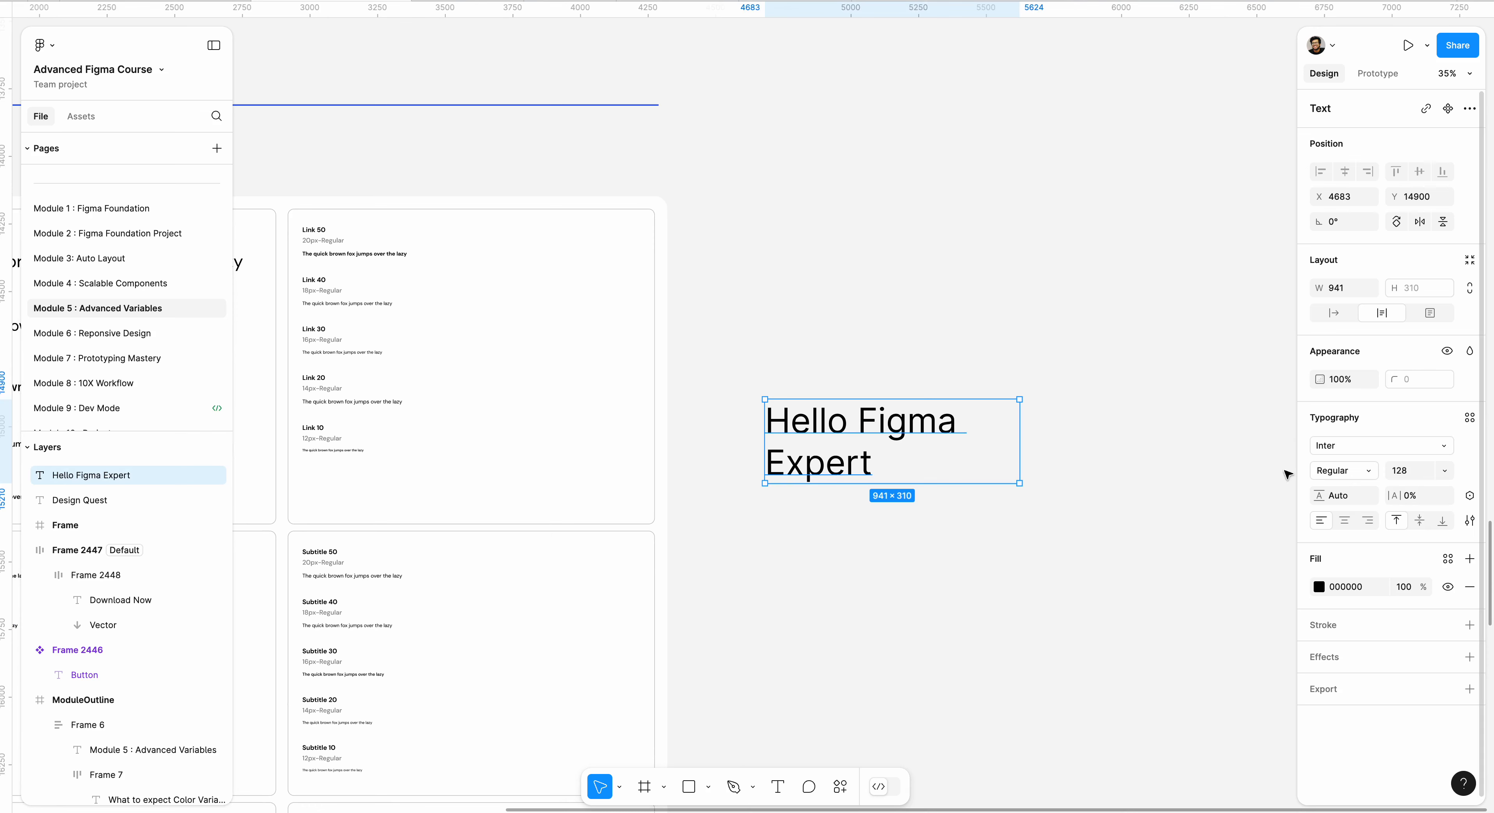
{"action": "left_click", "coordinate": [1470, 419]}
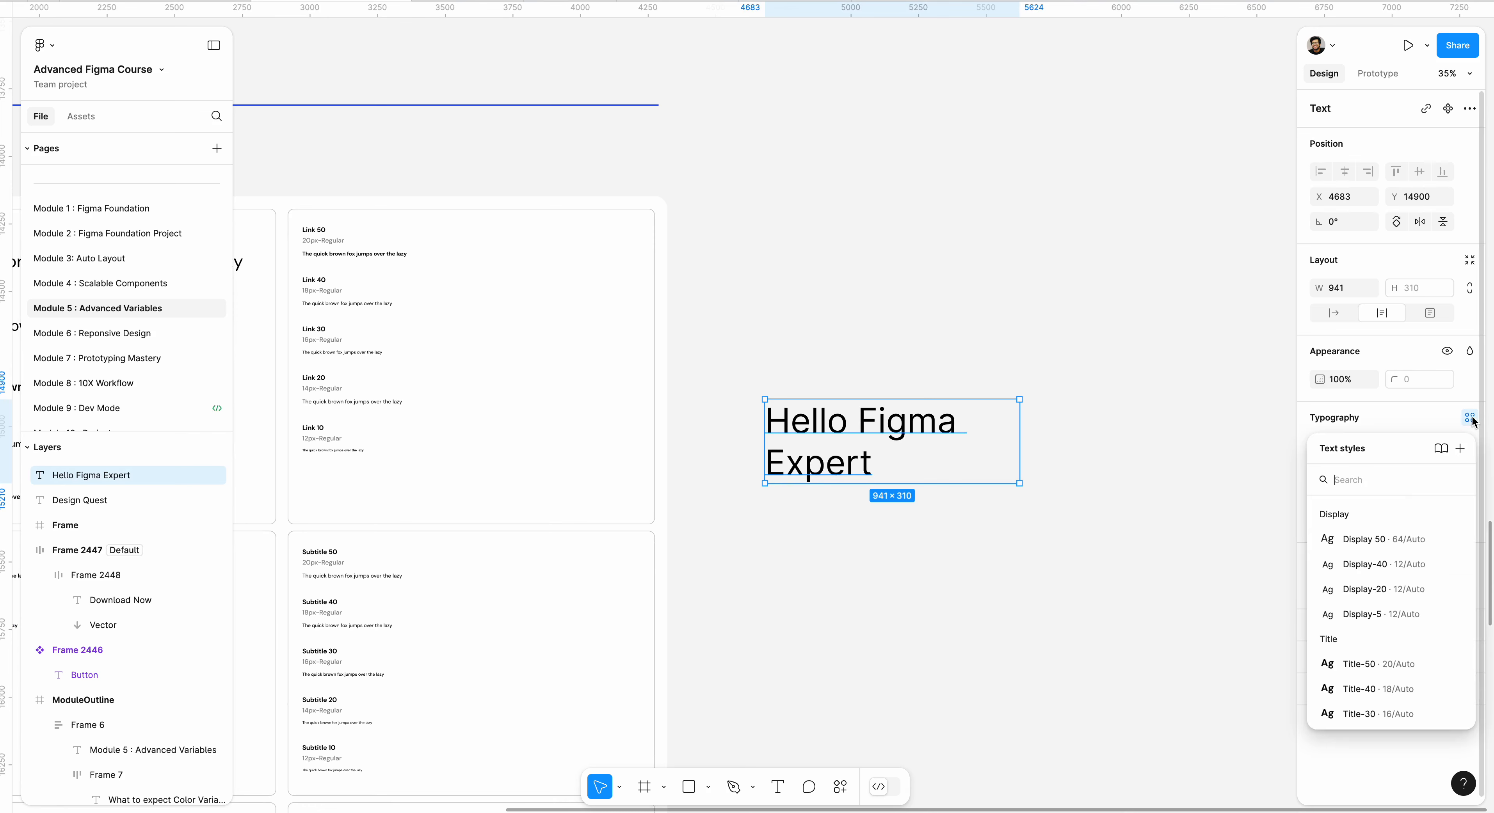
{"action": "left_click", "coordinate": [1379, 541]}
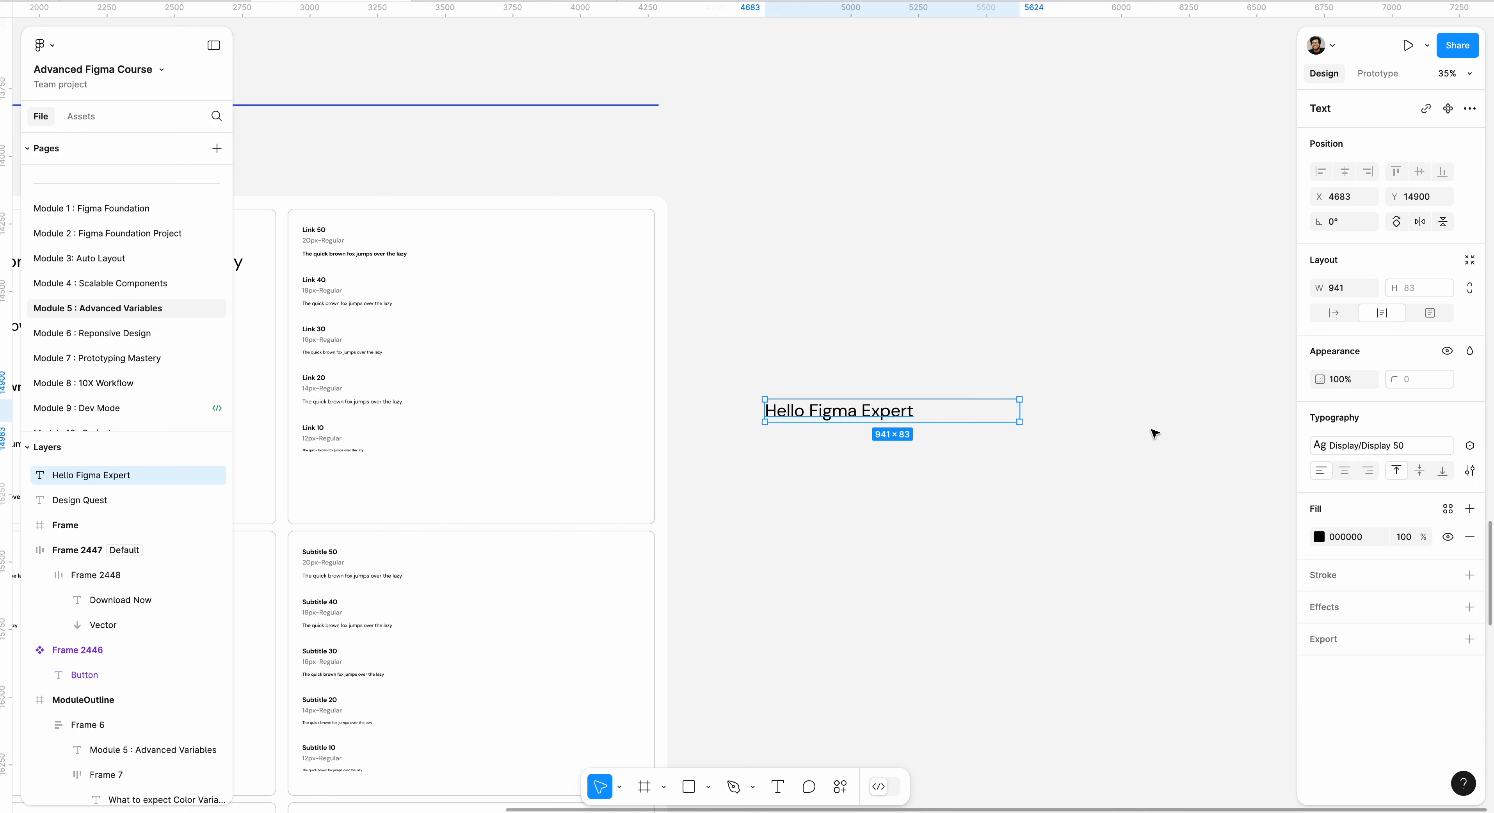
Step: Check the properties of the Display 50 style applied to the Hello Figma Expert text and examine the text up close
{"action": "left_click", "coordinate": [1345, 447]}
{"action": "left_click", "coordinate": [1458, 567]}
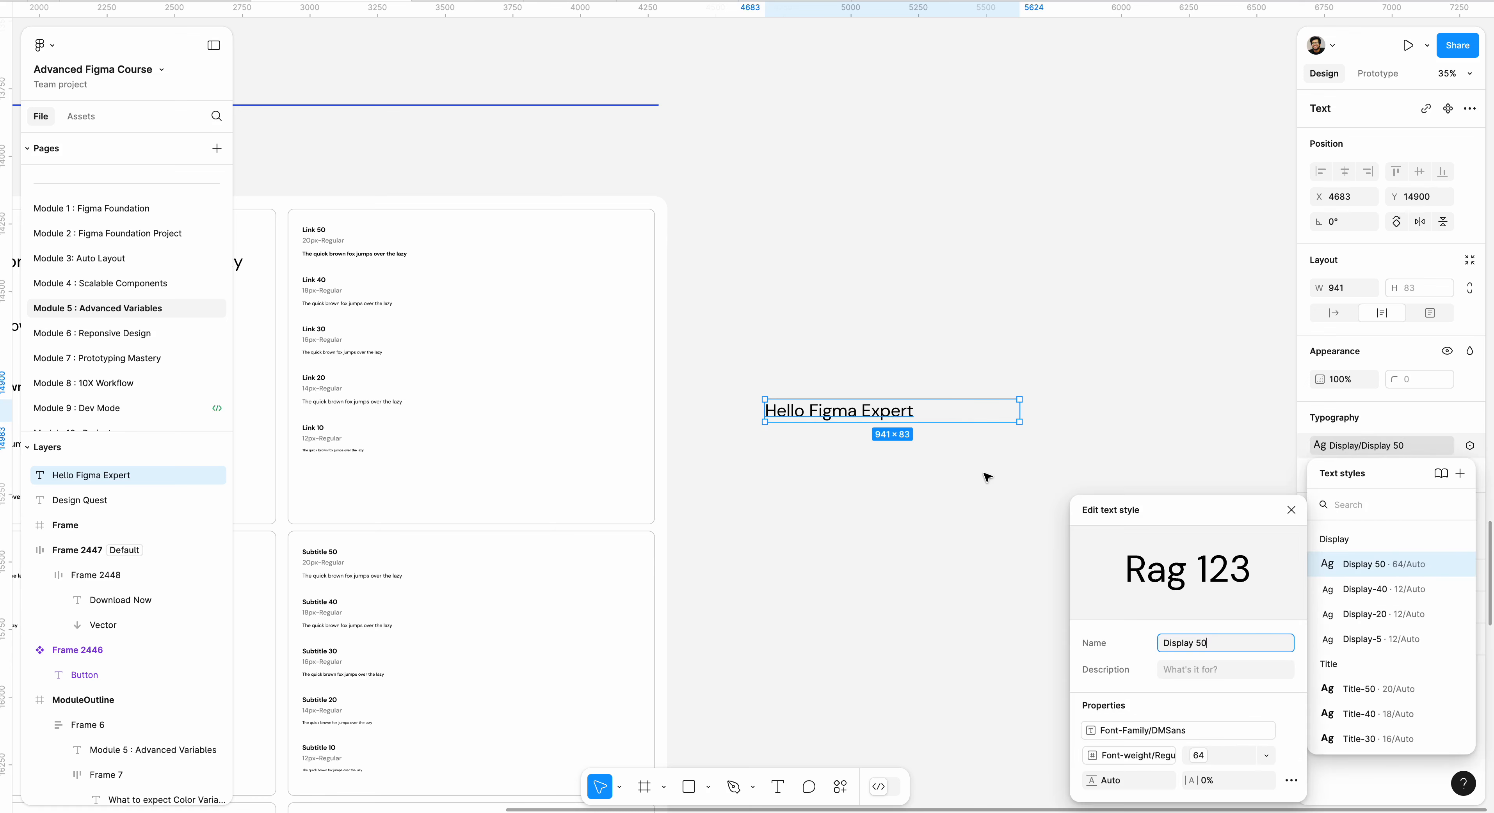
{"action": "left_click", "coordinate": [987, 474]}
{"action": "left_click", "coordinate": [999, 410]}
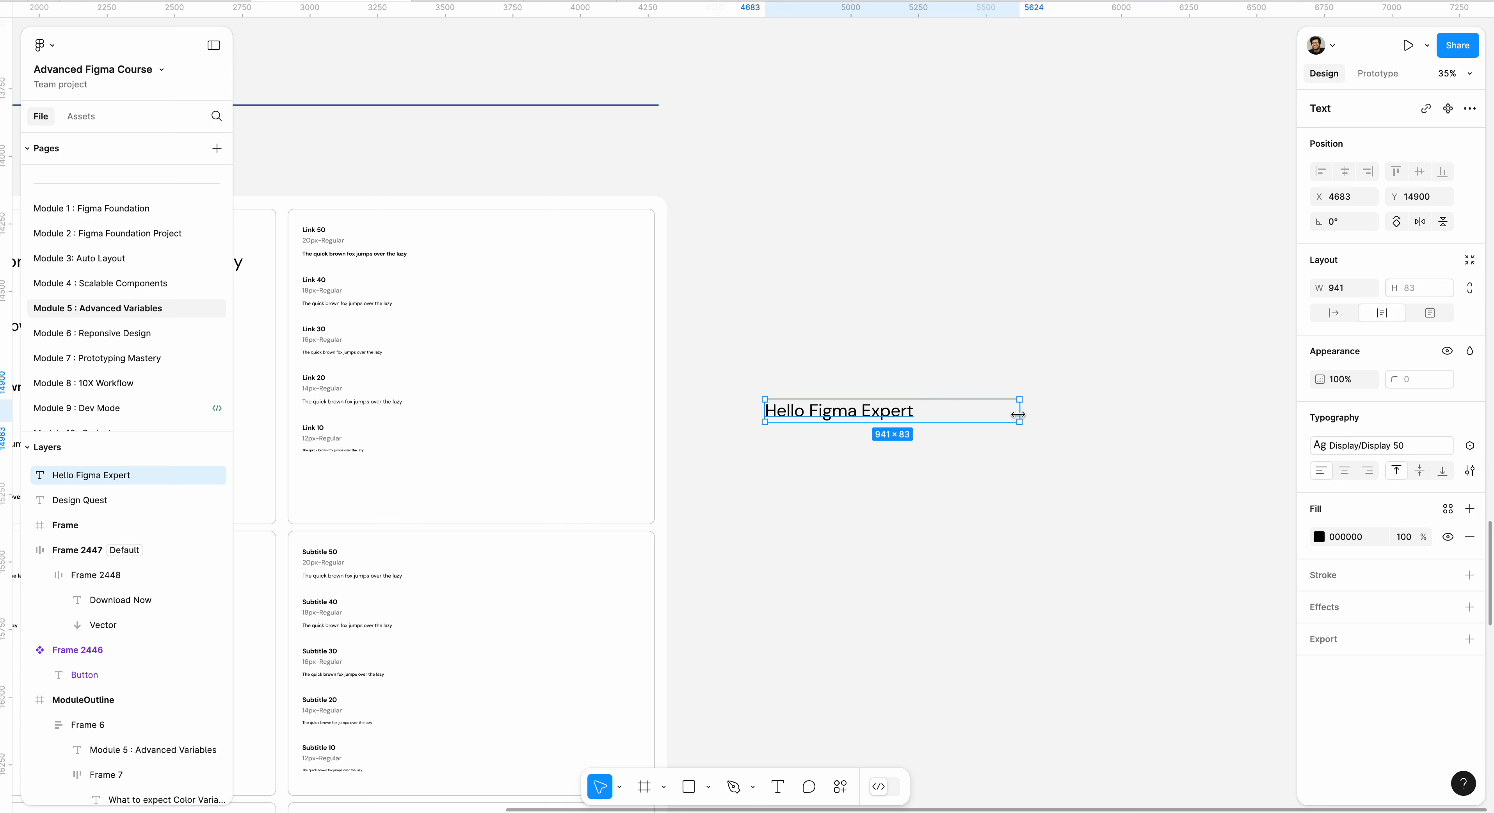
{"action": "double_click", "coordinate": [1019, 412]}
{"action": "left_click", "coordinate": [1021, 410]}
{"action": "scroll", "coordinate": [890, 416], "scroll_direction": "up", "scroll_amount": 5}
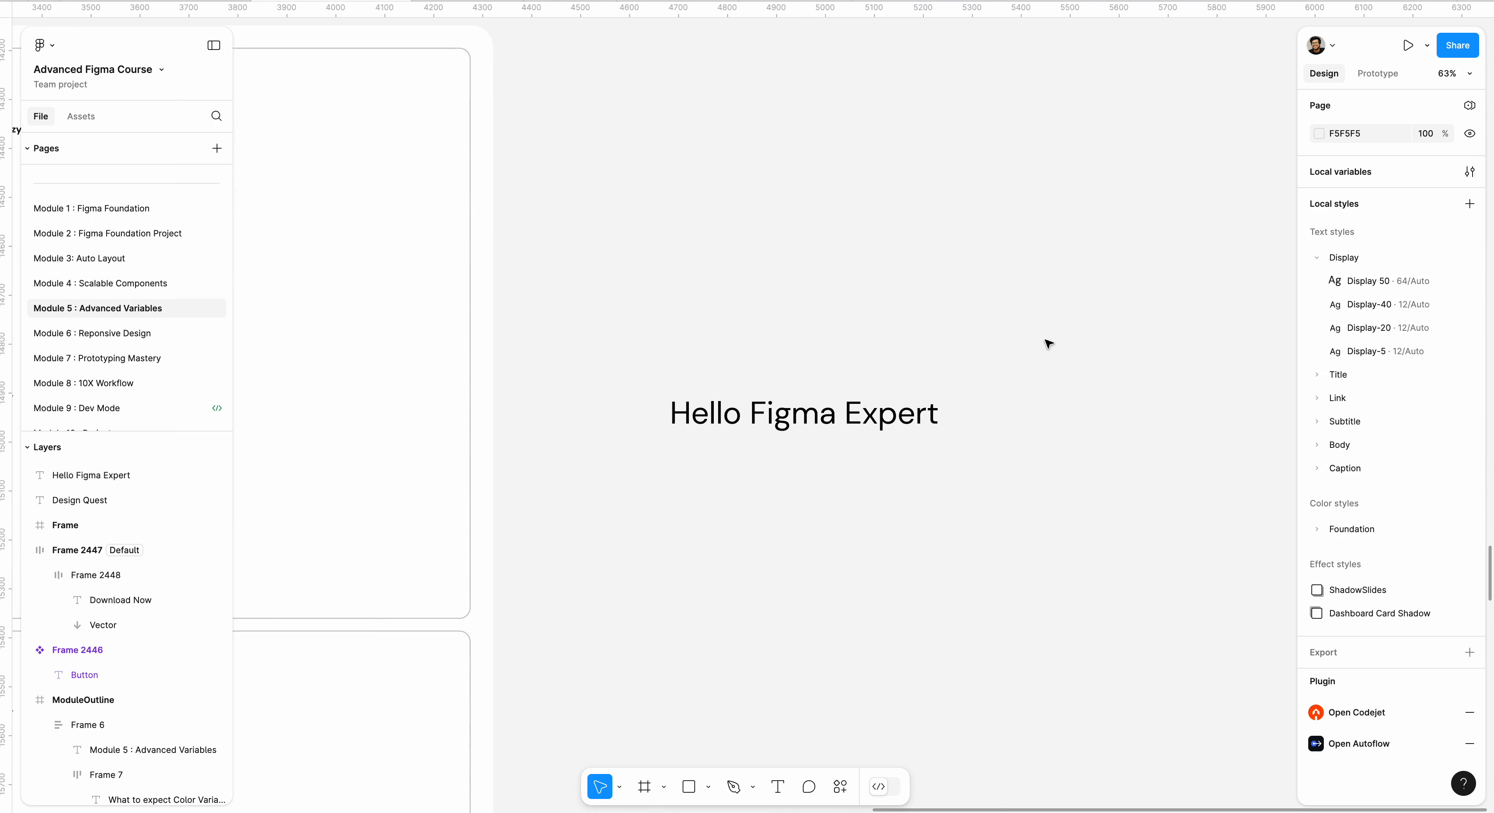
Step: Check the Display 50 style against the local variables and show the TypographyVariables collection
{"action": "left_click", "coordinate": [1470, 173]}
{"action": "left_click", "coordinate": [1469, 281]}
{"action": "left_click_drag", "start_coordinate": [706, 124], "coordinate": [543, 153]}
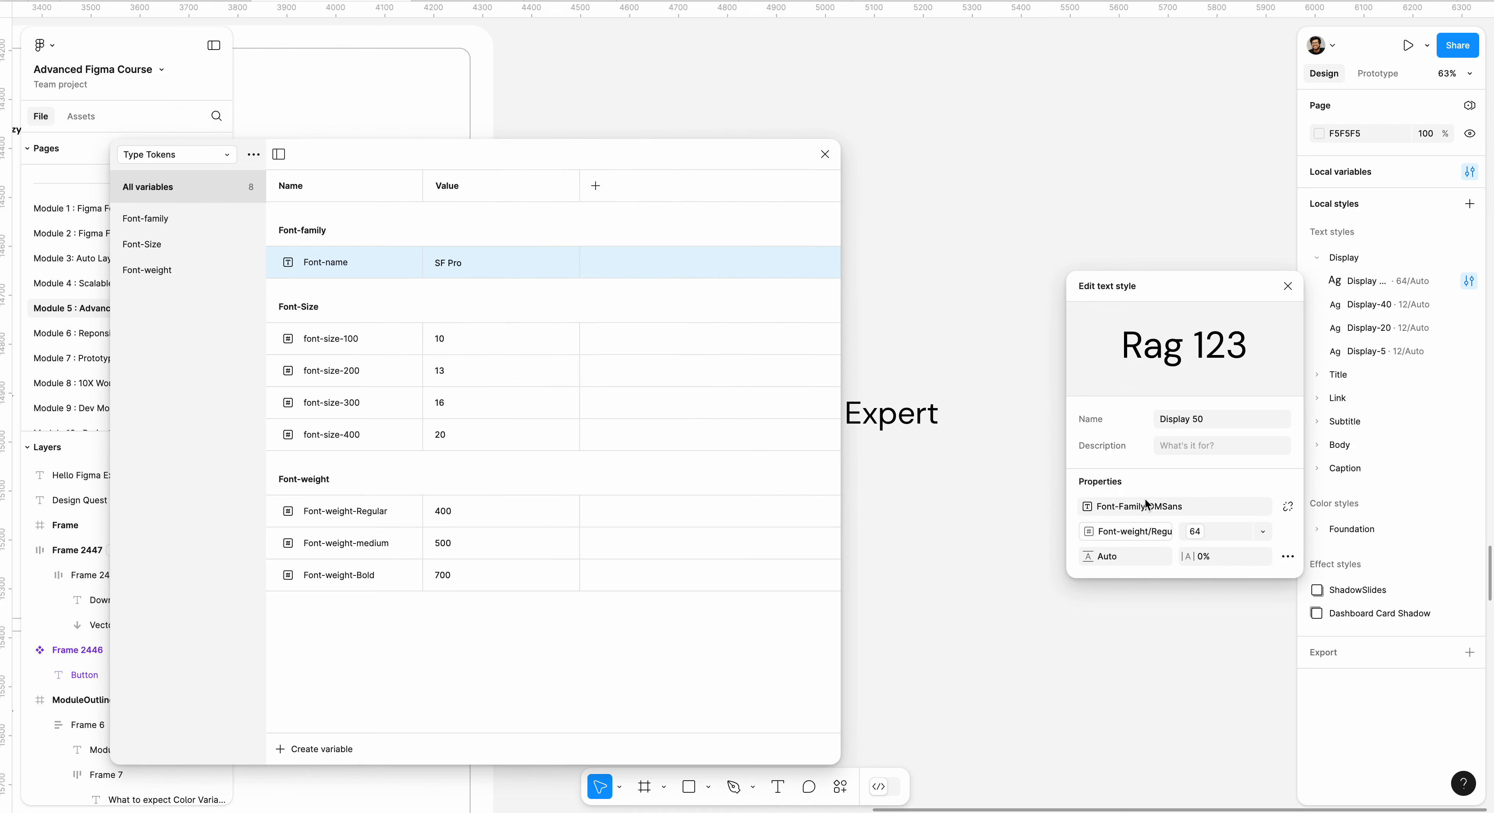
{"action": "left_click", "coordinate": [1012, 268]}
{"action": "left_click", "coordinate": [1465, 174]}
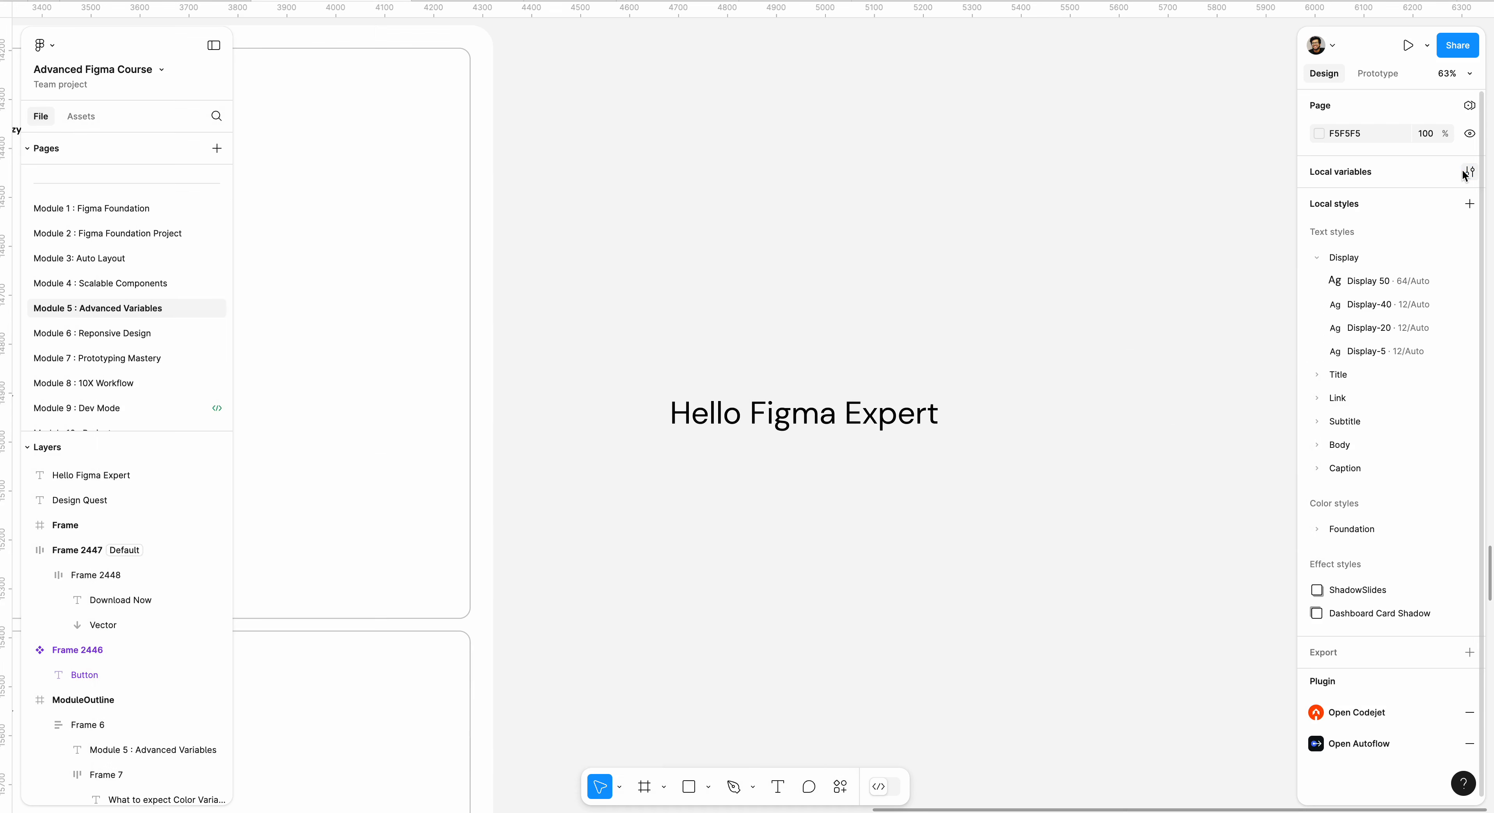
{"action": "left_click", "coordinate": [1466, 174]}
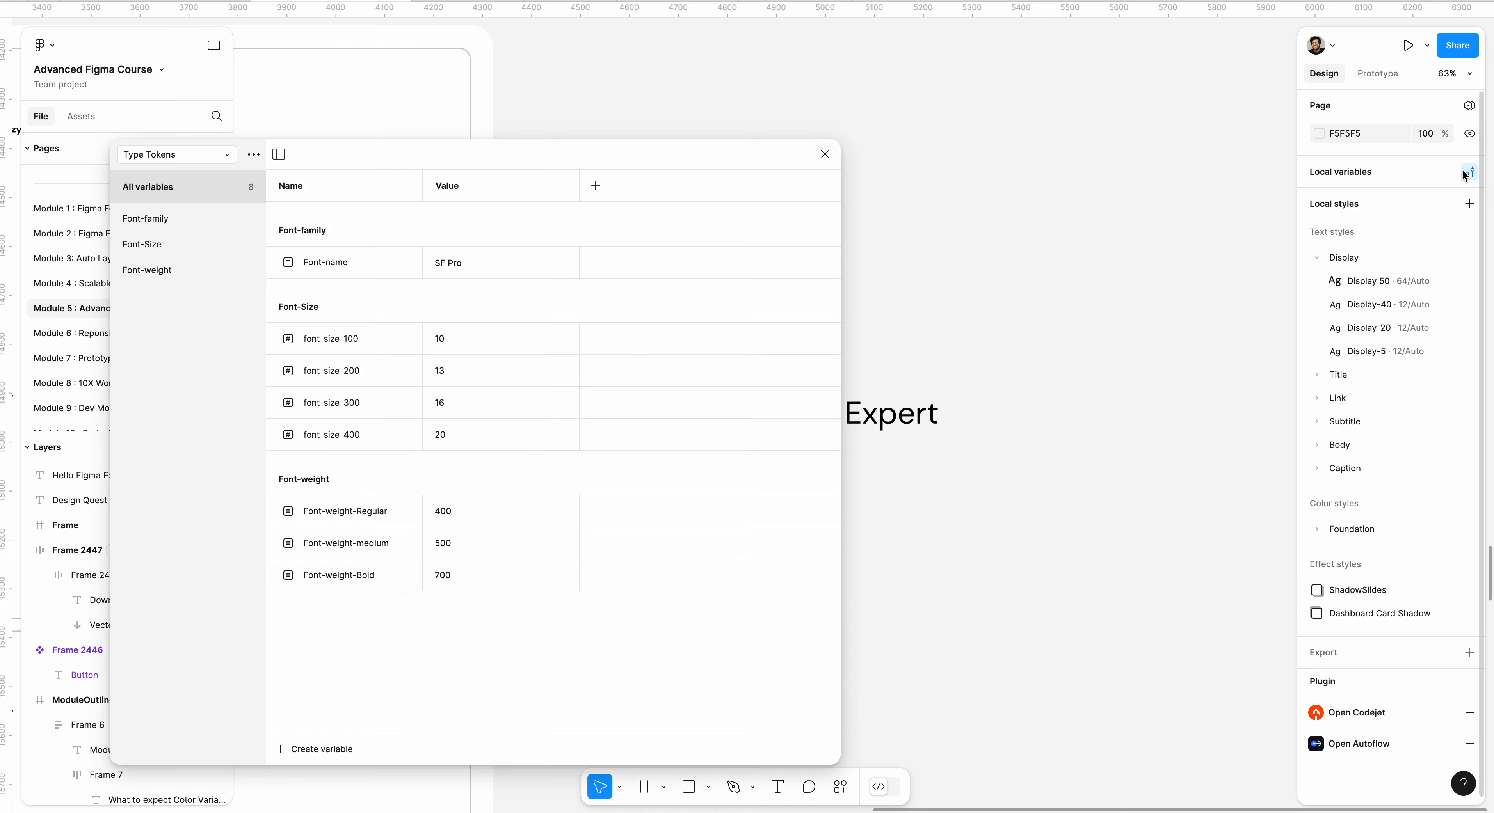
{"action": "left_click", "coordinate": [197, 163]}
{"action": "left_click", "coordinate": [174, 268]}
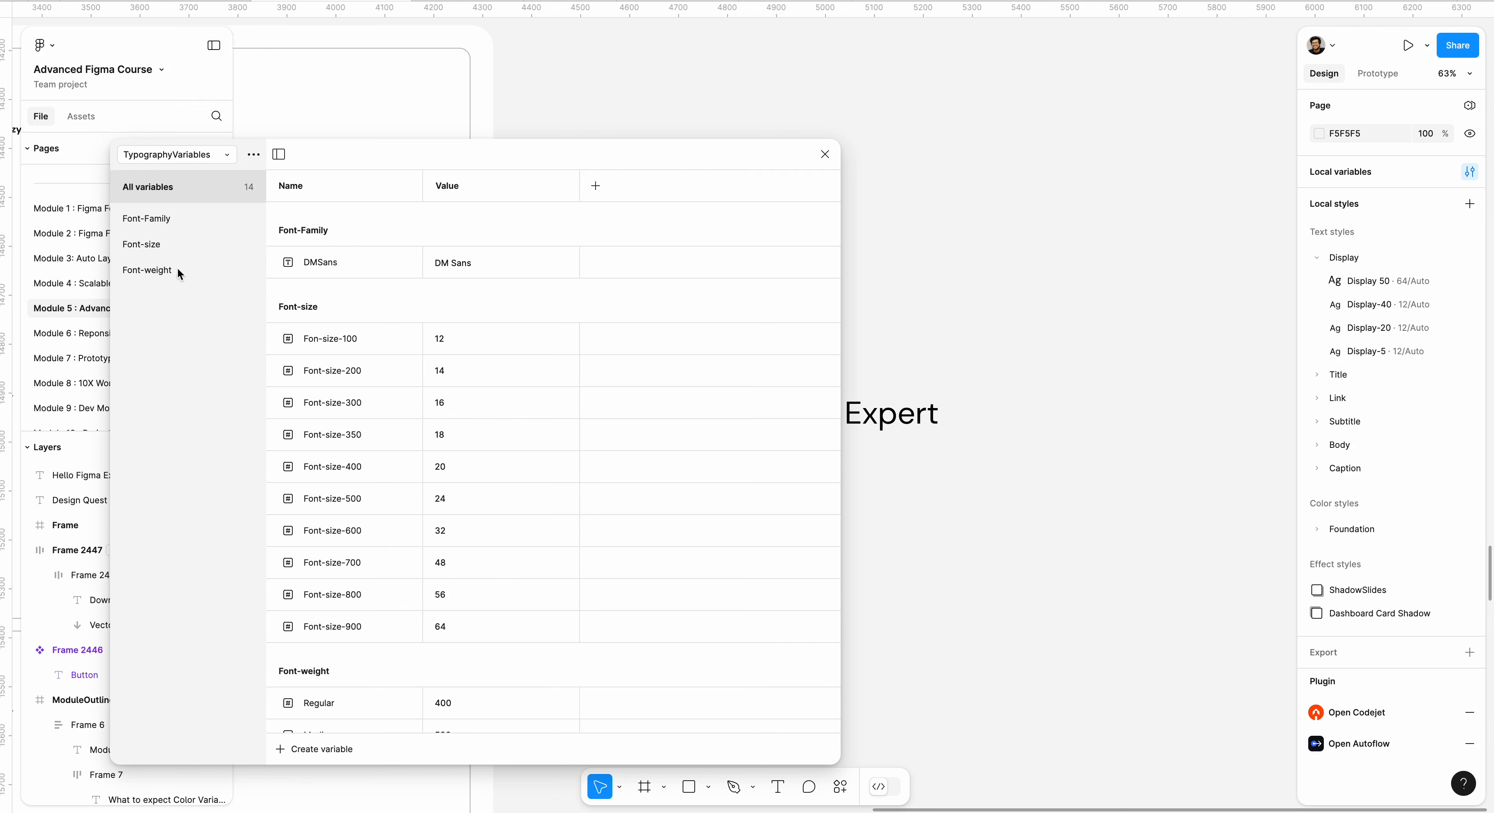
Step: Set the value of the DMSans font-family variable in TypographyVariables to SF Pro
{"action": "double_click", "coordinate": [485, 266]}
{"action": "scroll", "coordinate": [1074, 320], "scroll_direction": "left", "scroll_amount": 3}
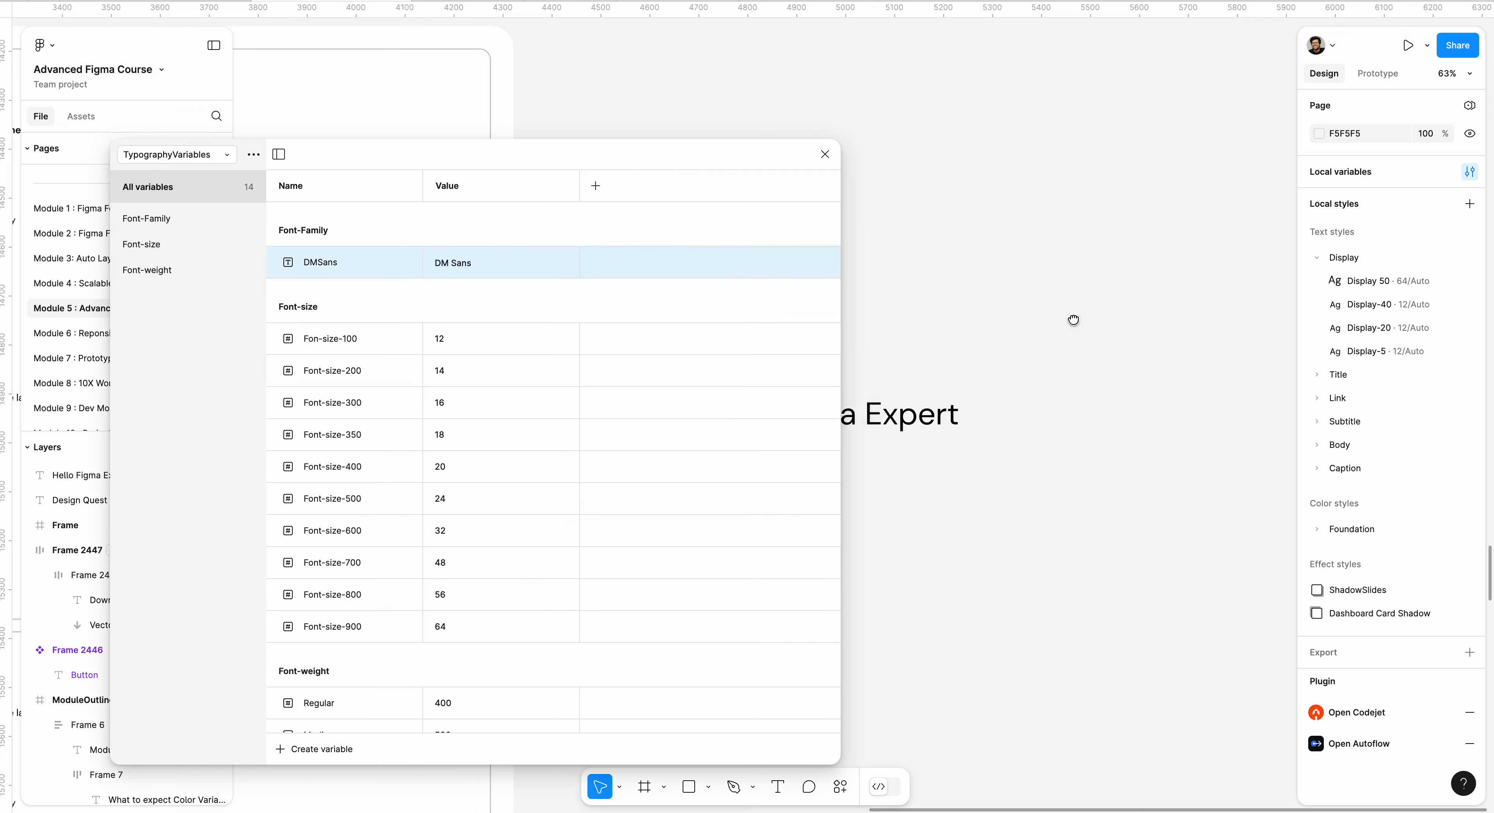
{"action": "type", "text": "SF Pro"}
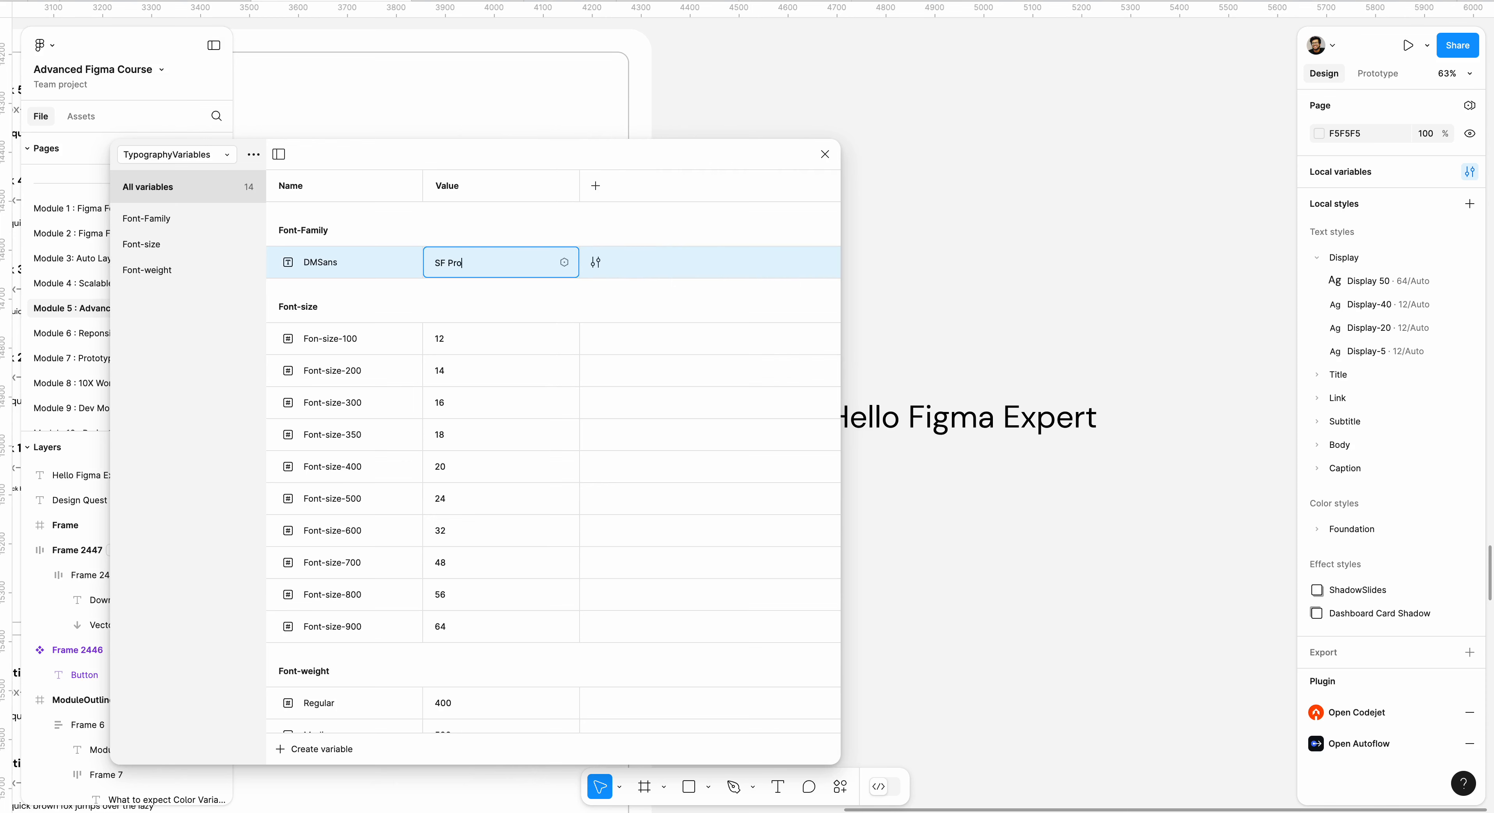
{"action": "key", "text": "Return"}
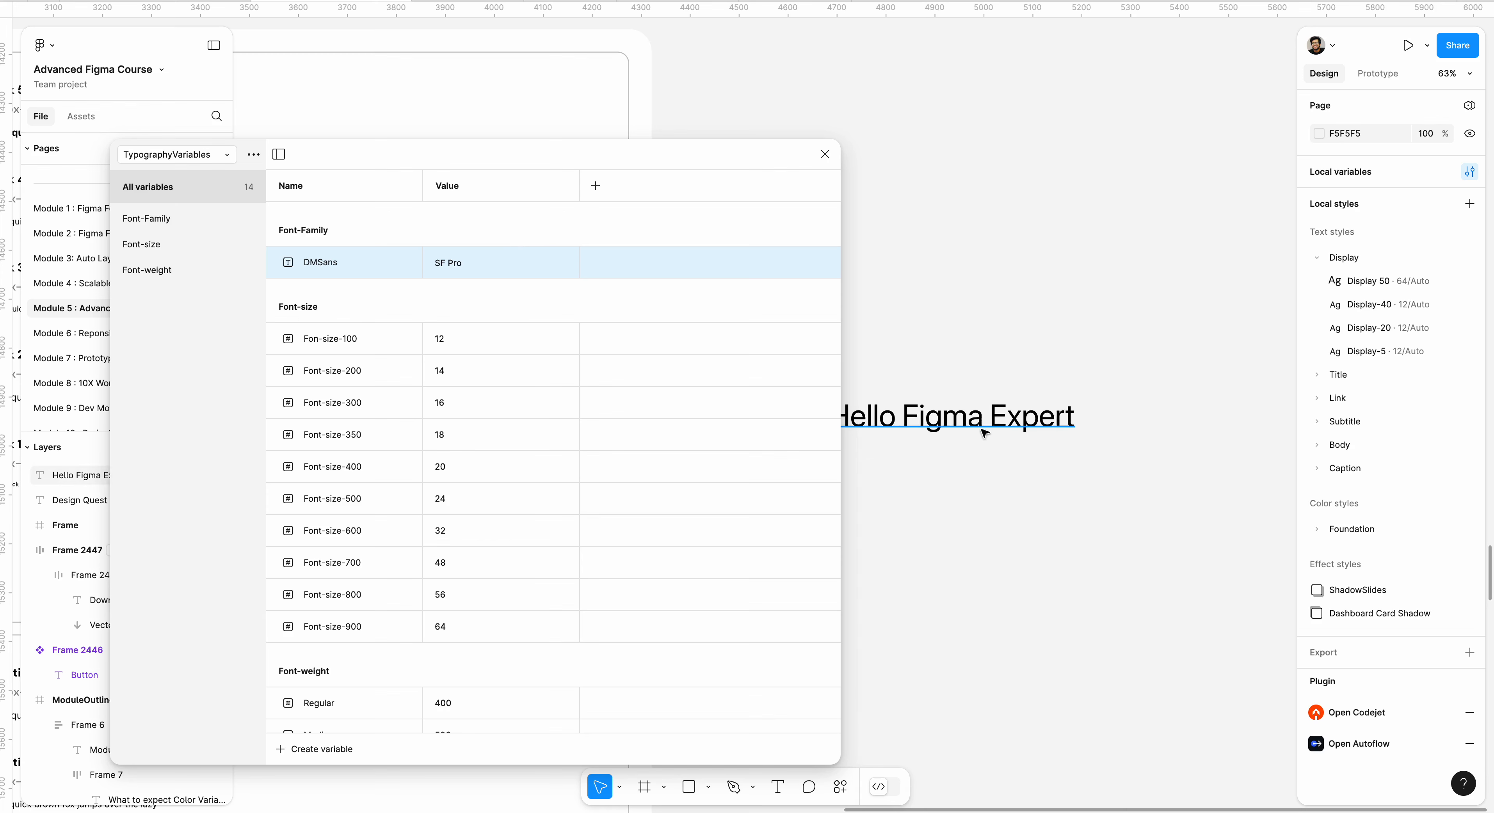
{"action": "scroll", "coordinate": [979, 390], "scroll_direction": "left", "scroll_amount": 2}
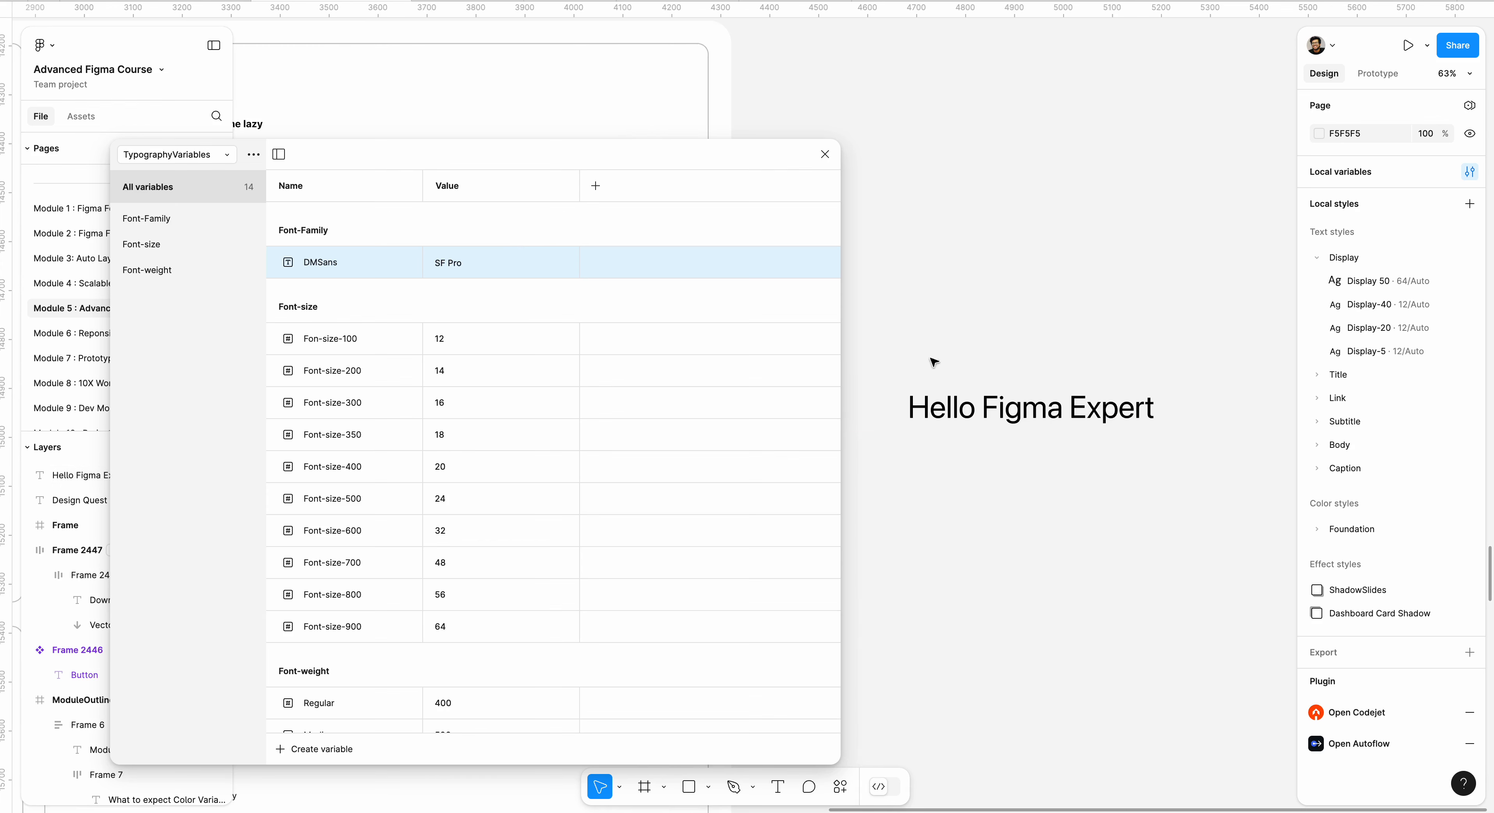
Step: Set the value of the DMSans font-family variable to SF Display and reload the file
{"action": "double_click", "coordinate": [444, 260]}
{"action": "left_click", "coordinate": [471, 262]}
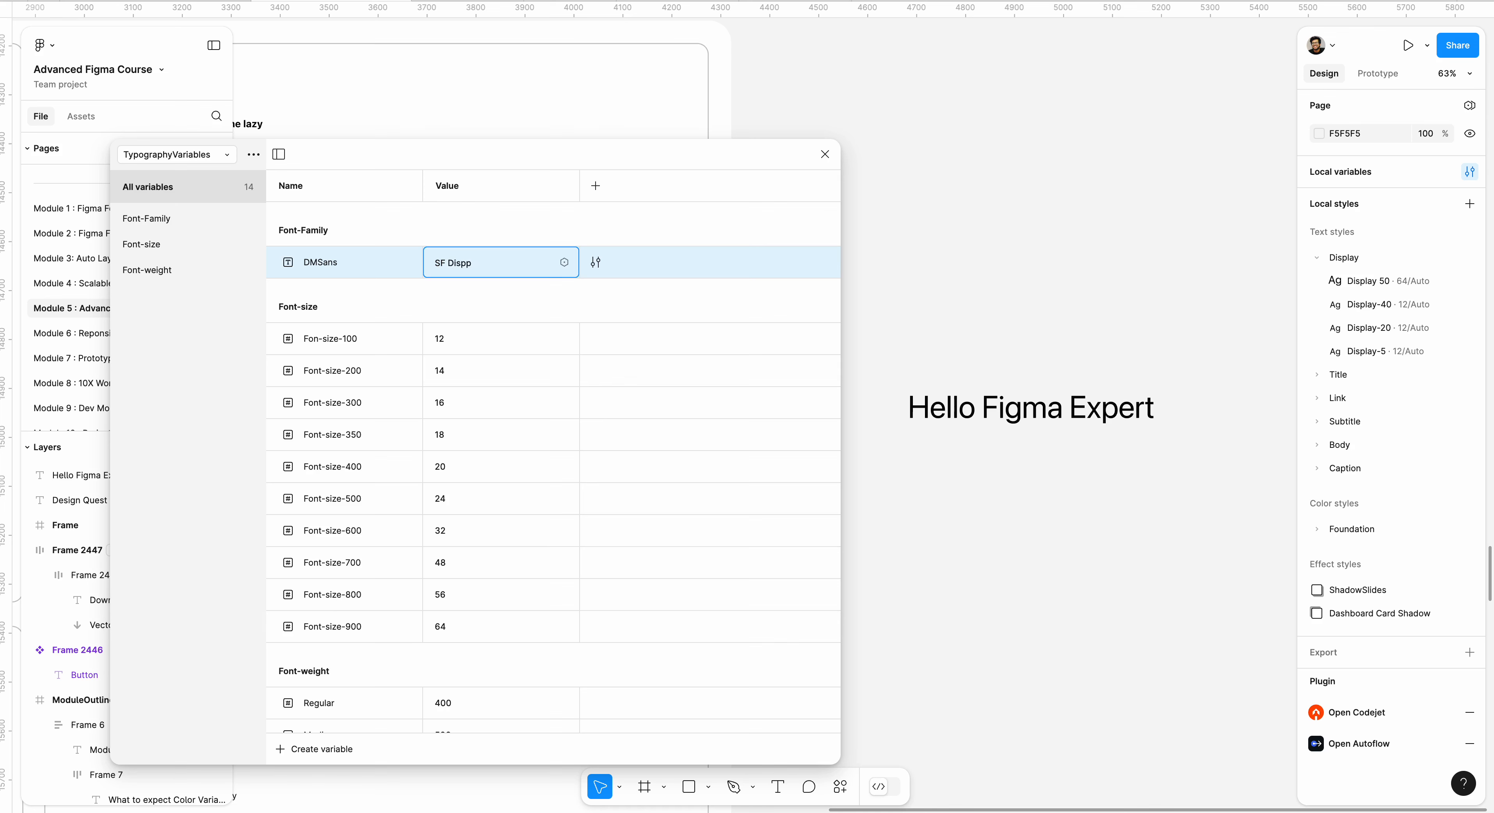
{"action": "key", "text": "Return"}
{"action": "double_click", "coordinate": [473, 266]}
{"action": "left_click", "coordinate": [487, 270]}
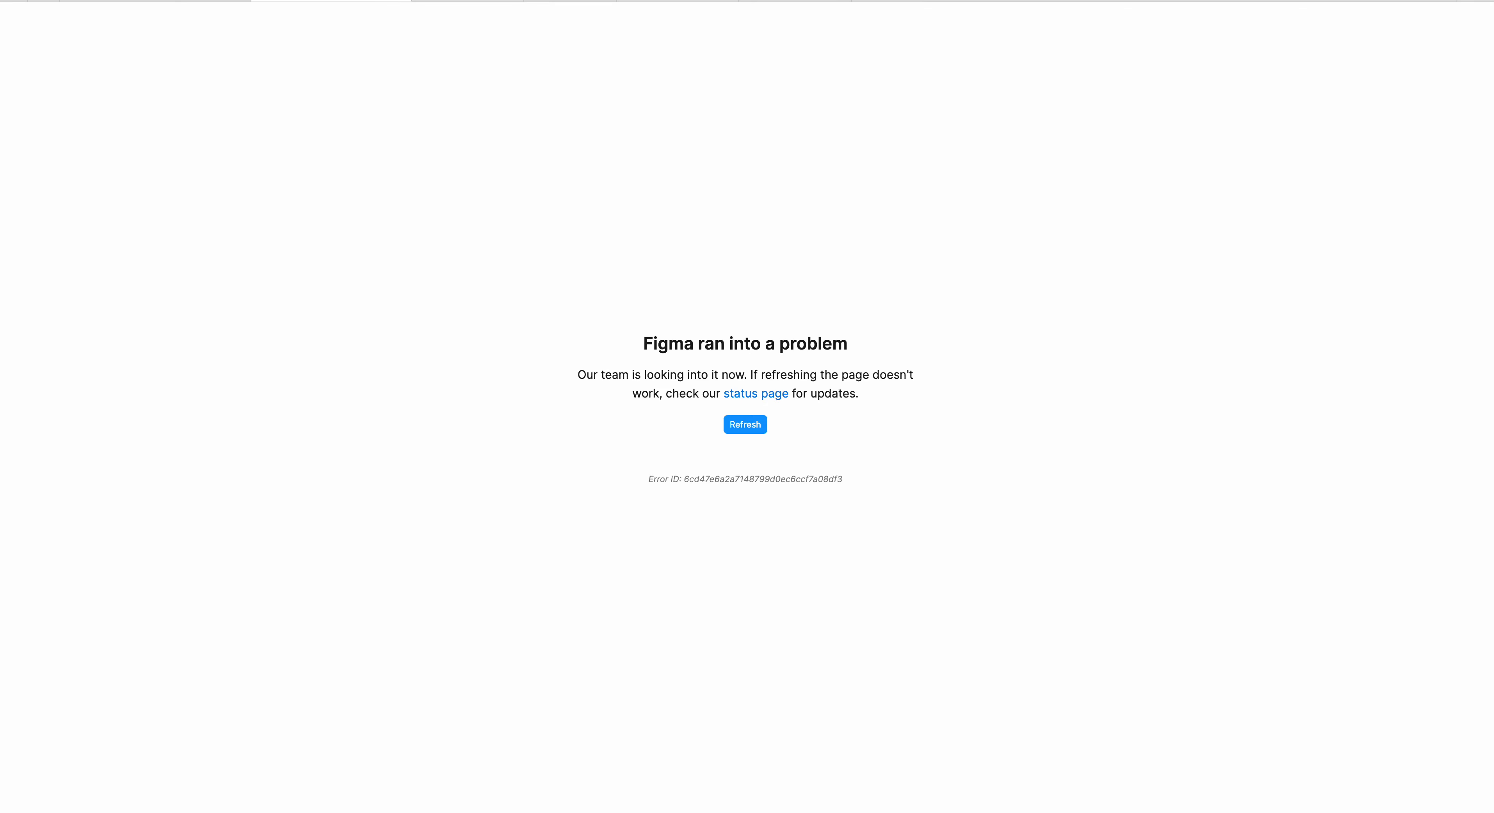
{"action": "left_click", "coordinate": [746, 426]}
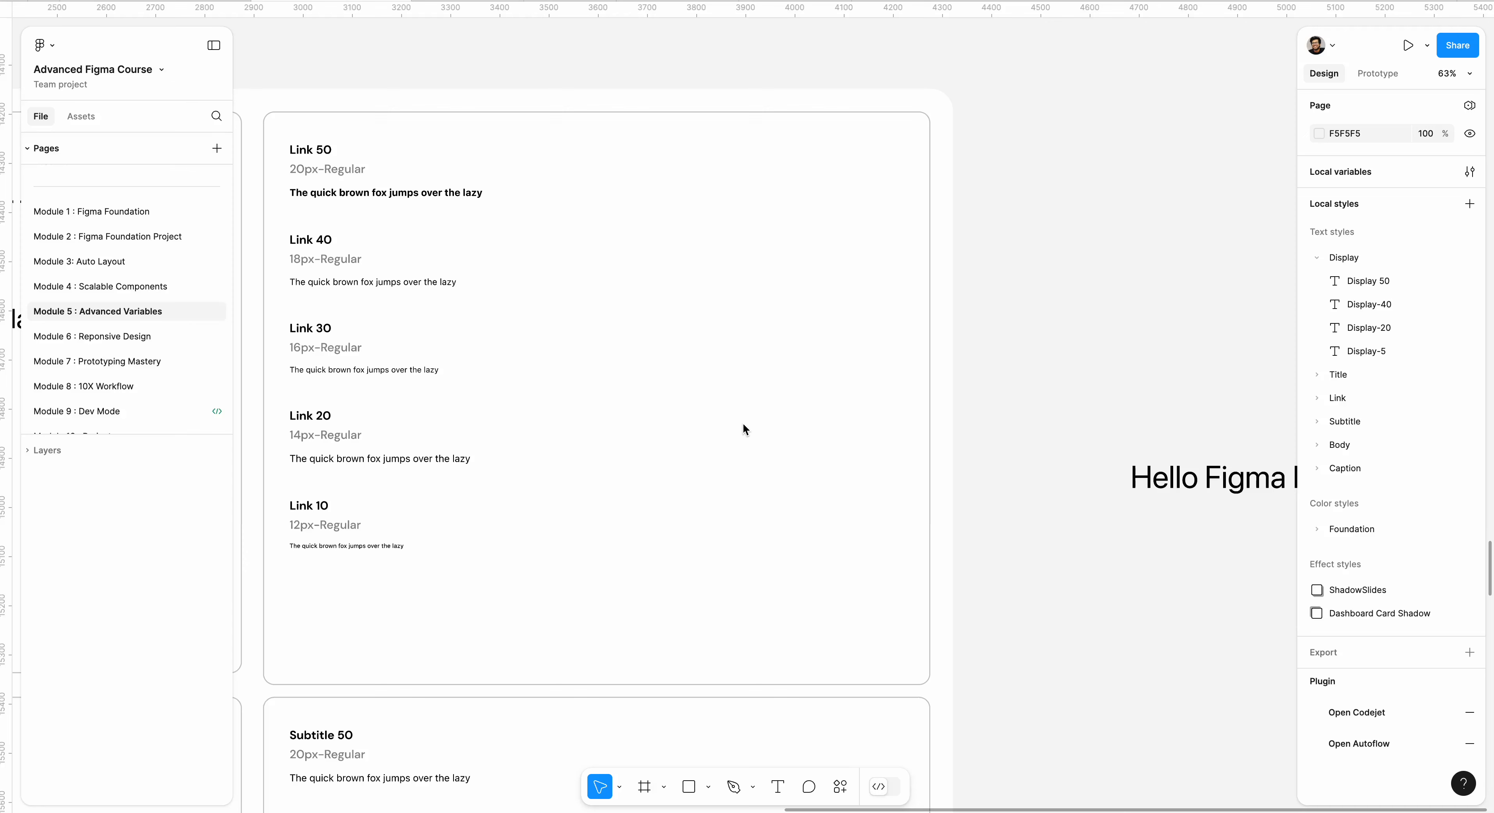
{"action": "scroll", "coordinate": [986, 360], "scroll_direction": "right", "scroll_amount": 5}
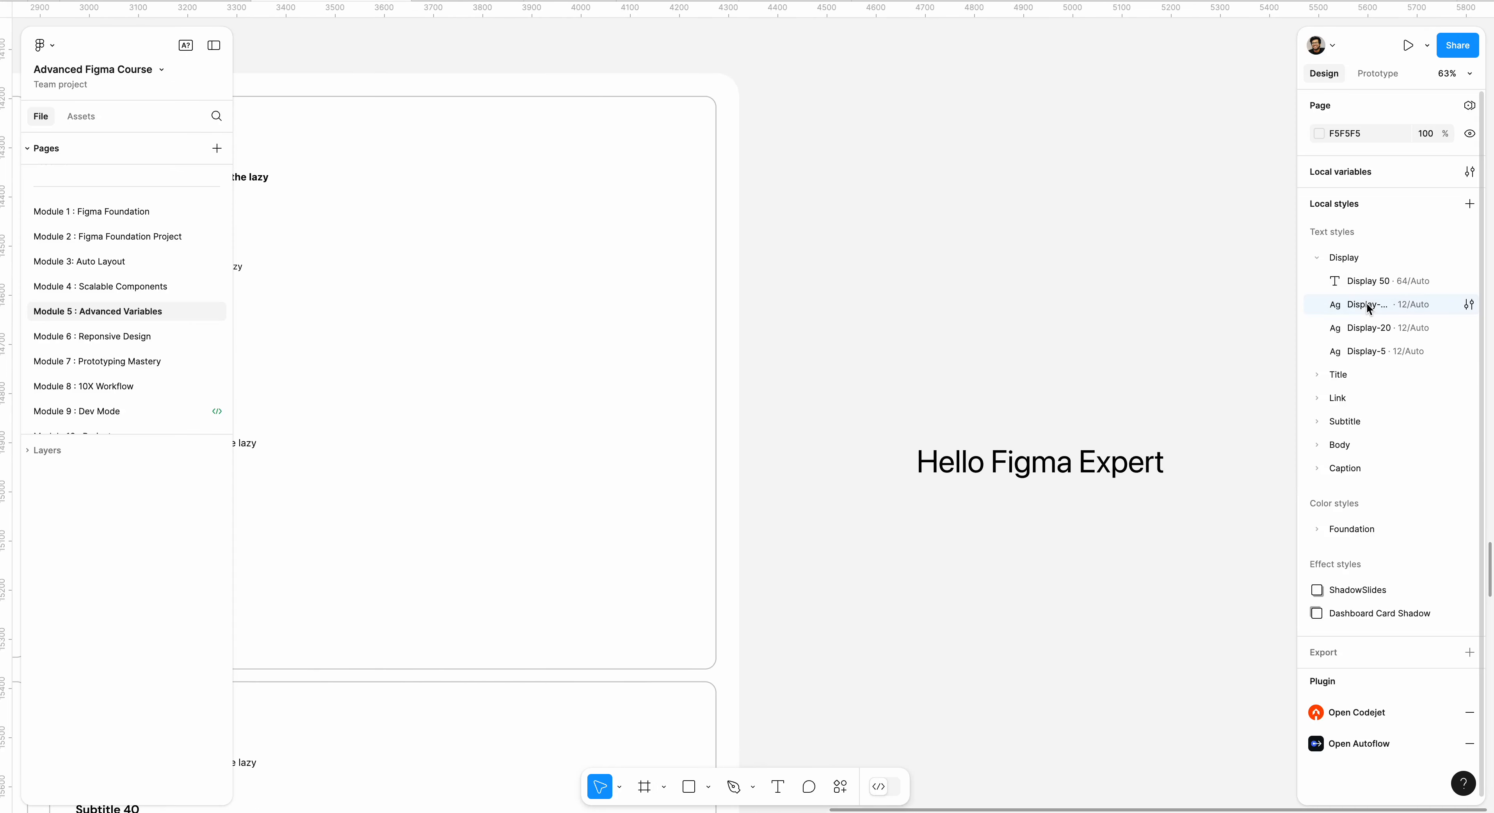
Step: Bind the font family of the Display-40 text style to DMSans, then replace it with the Font-family/Font-name variable from Type Tokens
{"action": "left_click", "coordinate": [1468, 305]}
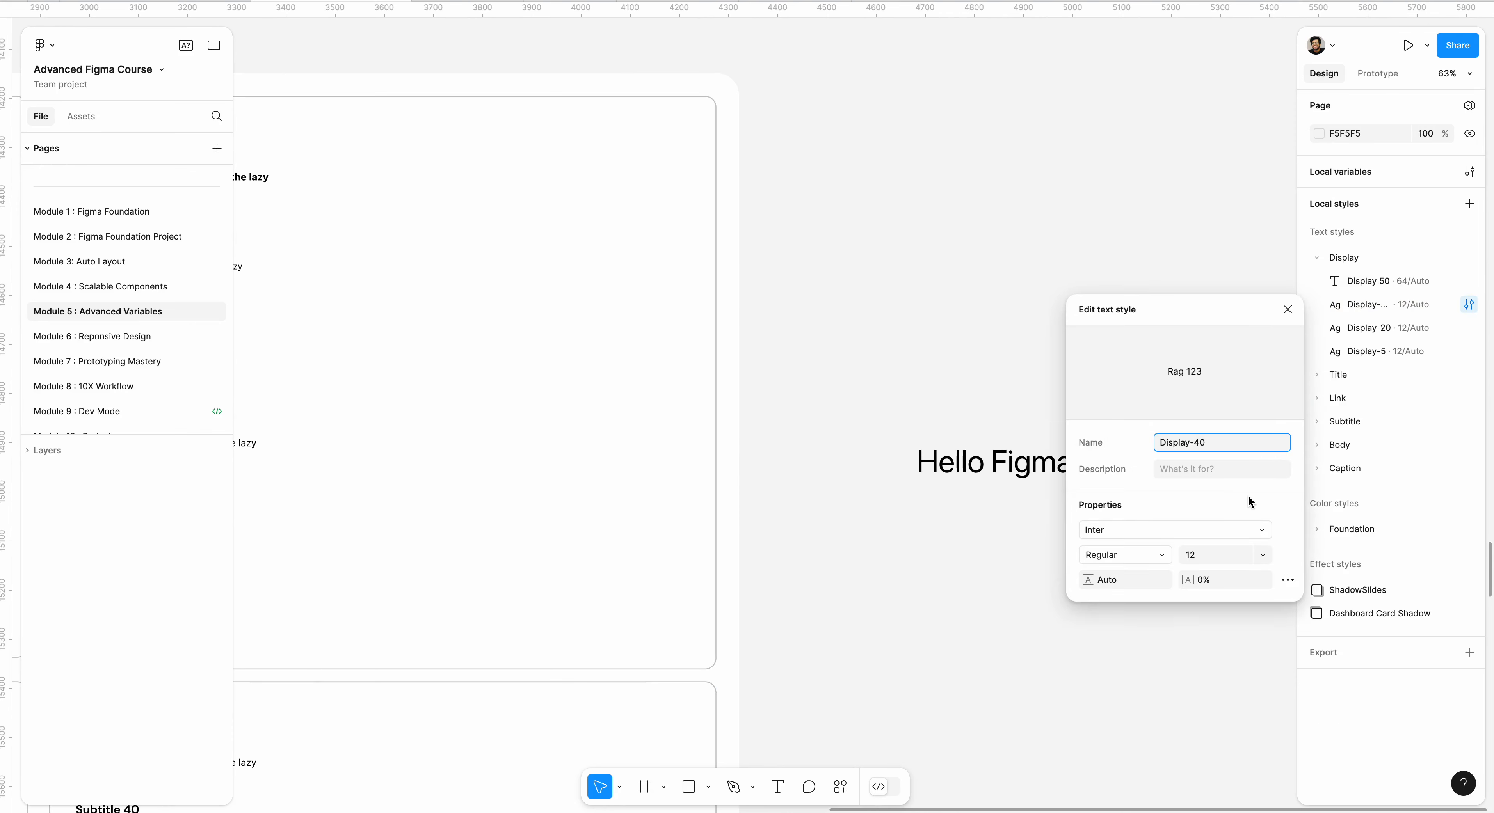
{"action": "left_click", "coordinate": [1121, 534]}
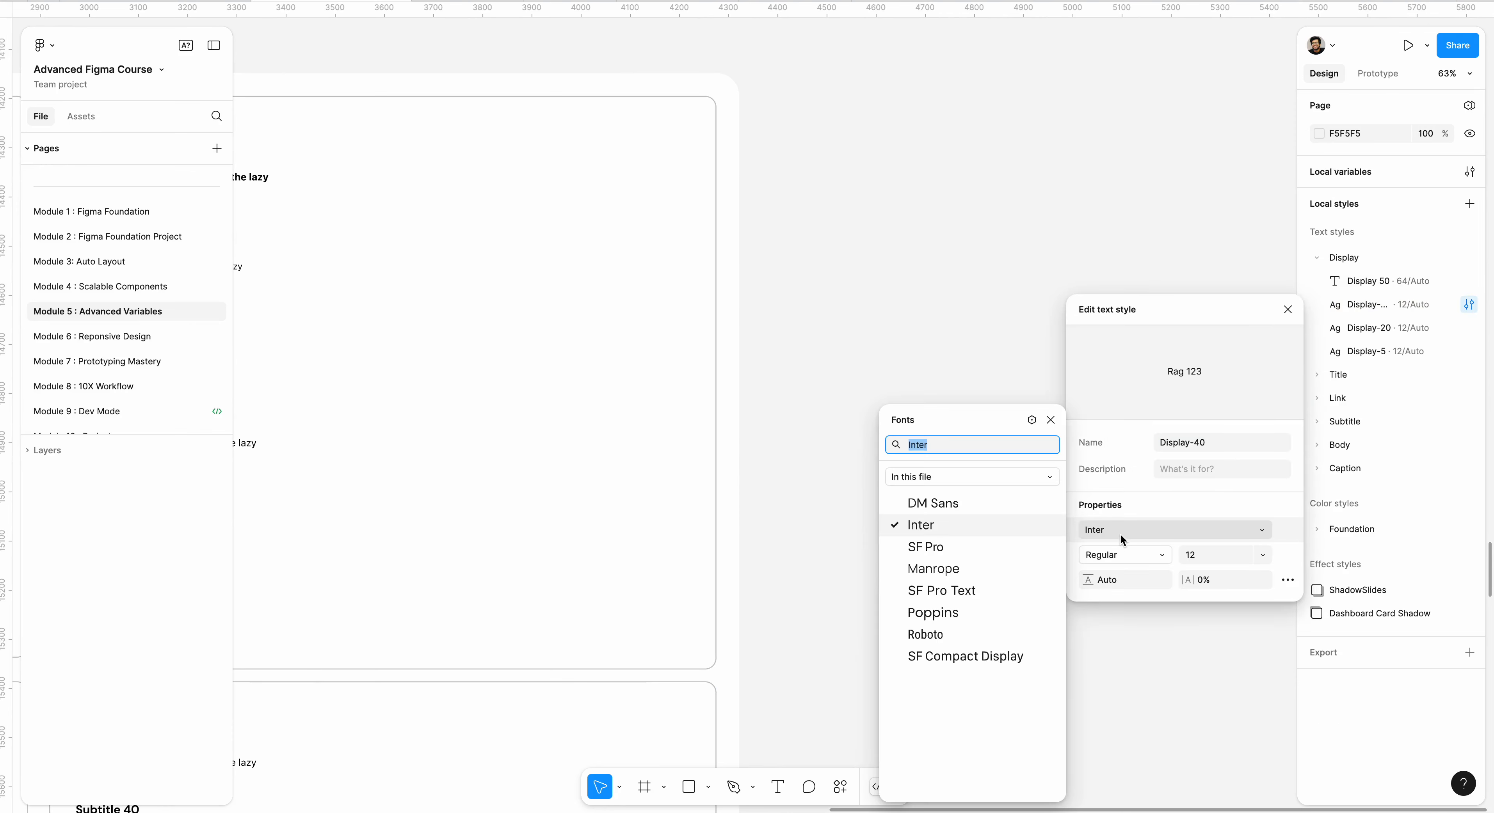
{"action": "left_click", "coordinate": [1030, 421]}
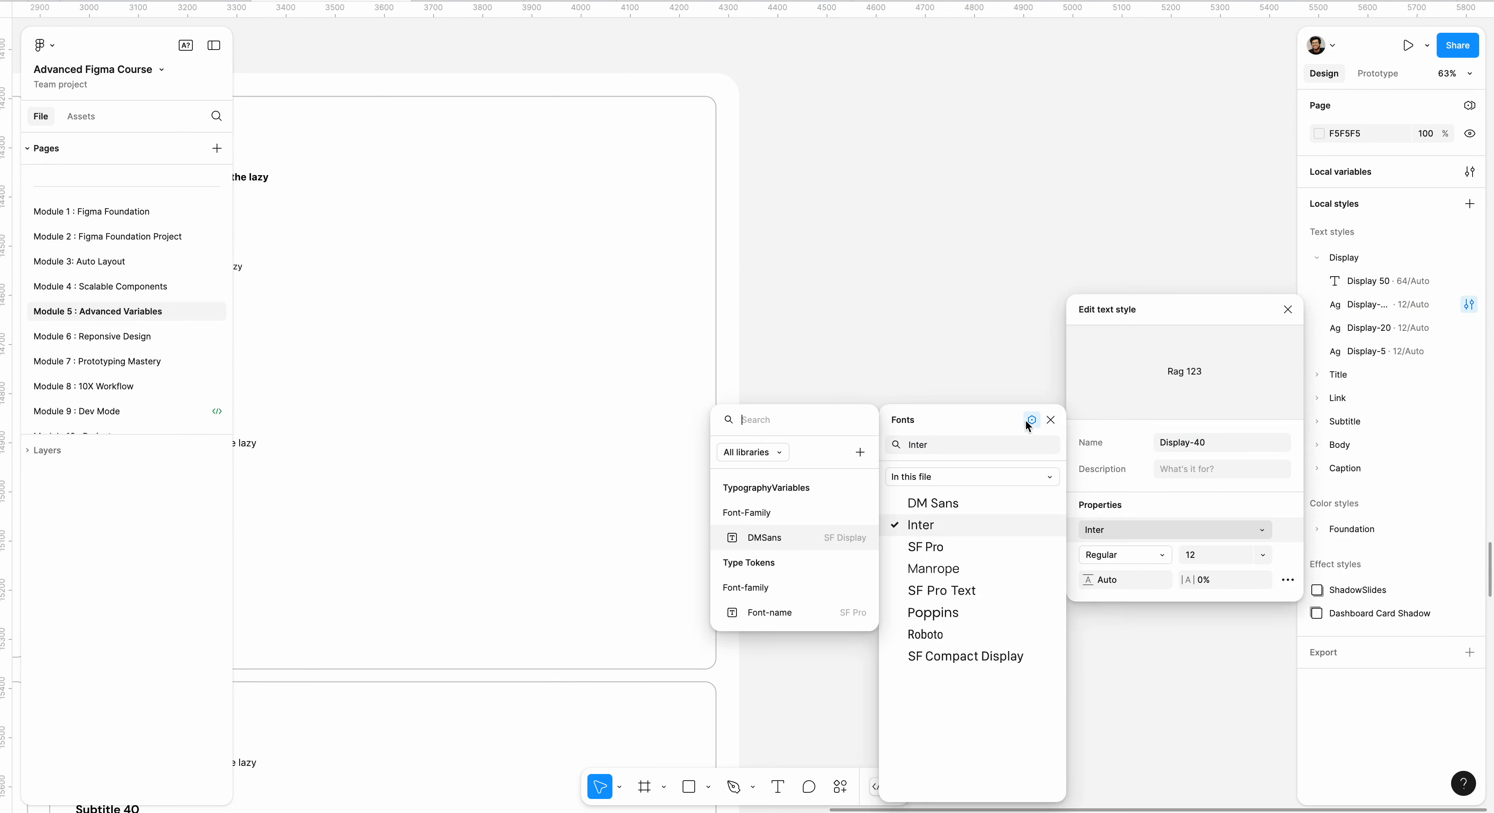
{"action": "left_click", "coordinate": [779, 539]}
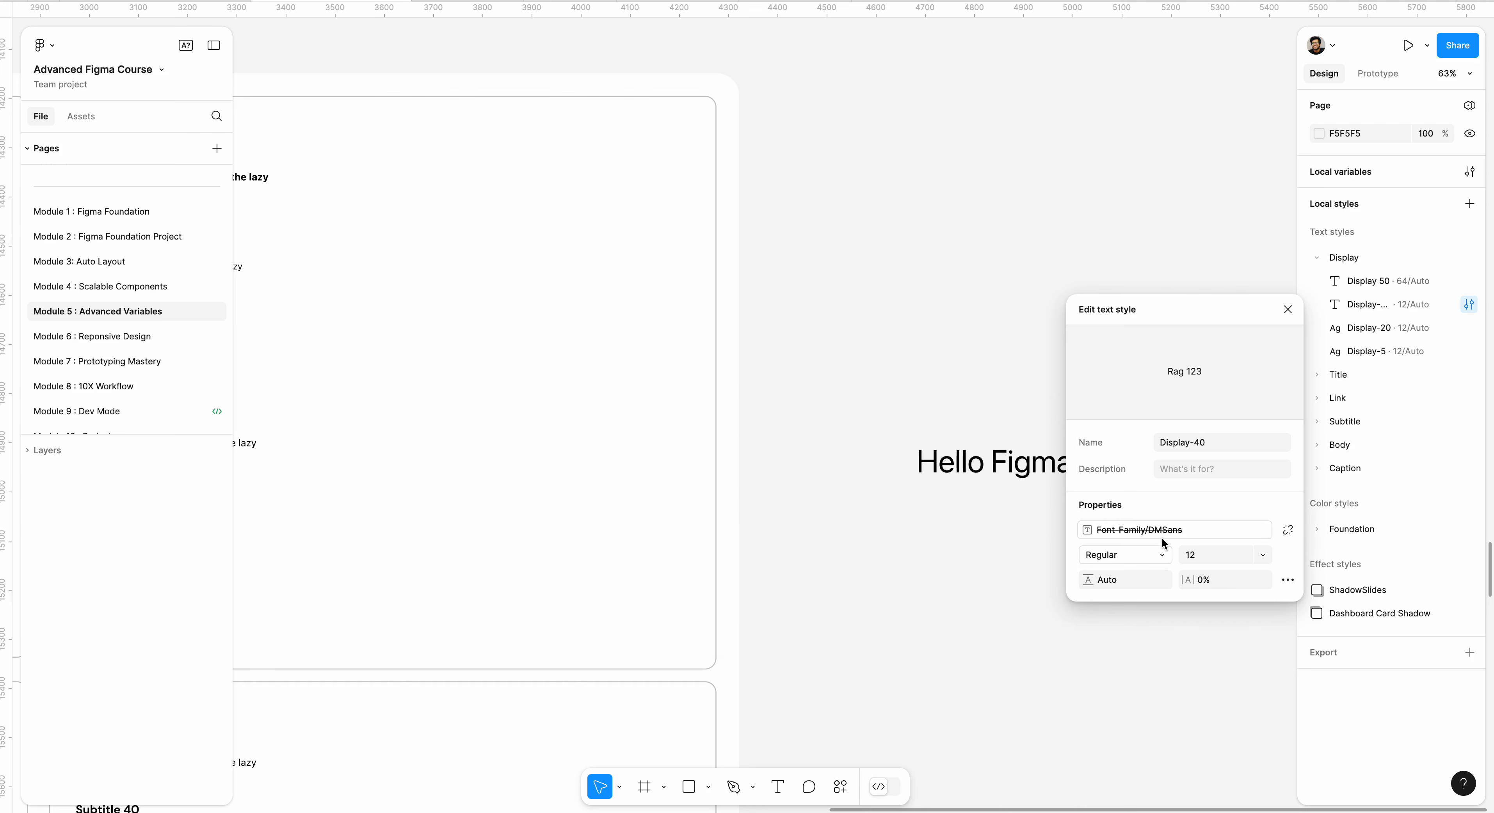
{"action": "left_click", "coordinate": [1165, 540]}
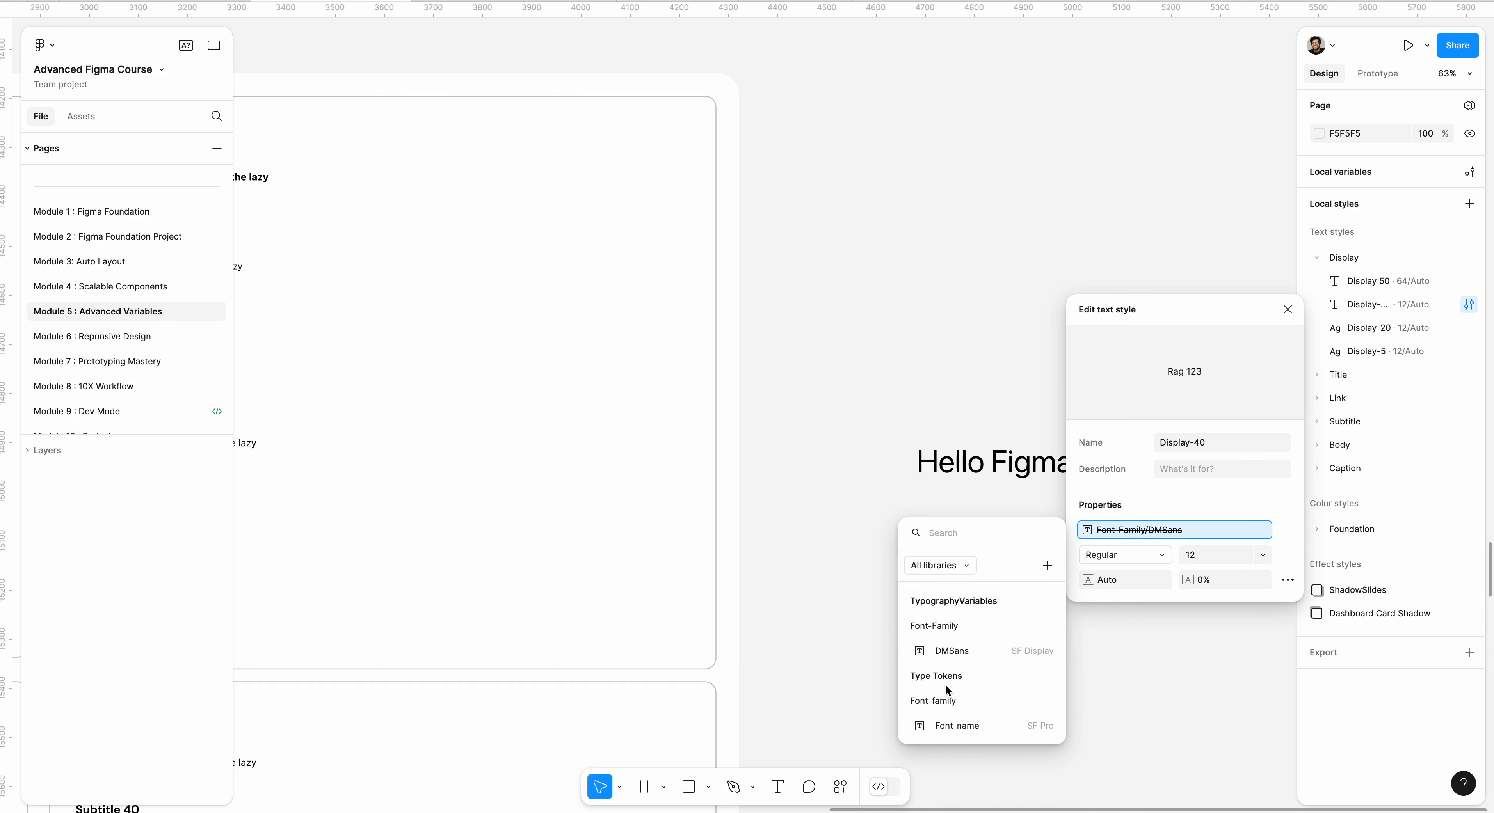
{"action": "left_click", "coordinate": [960, 719]}
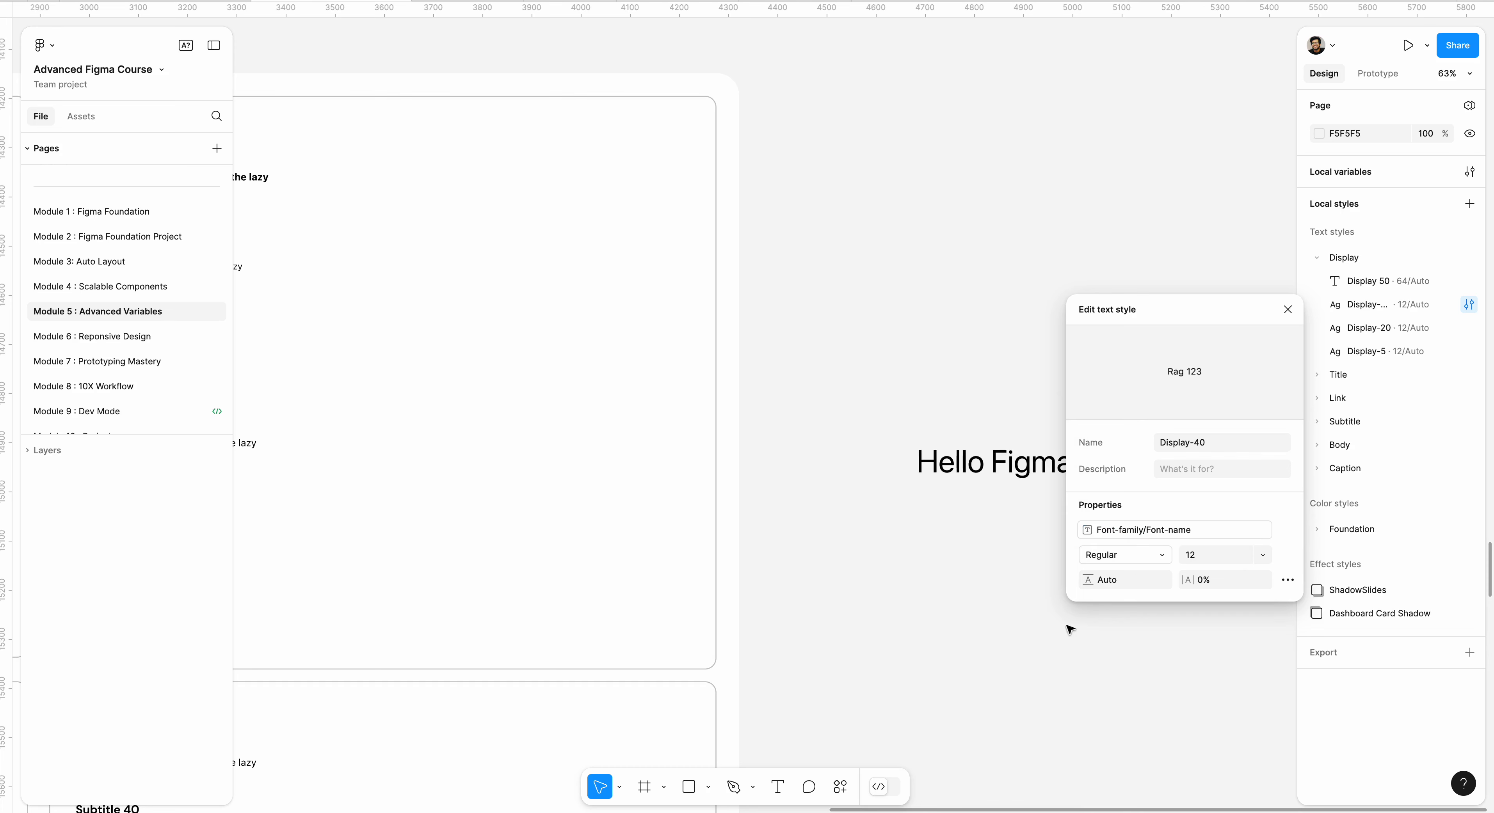
{"action": "left_click", "coordinate": [1137, 557]}
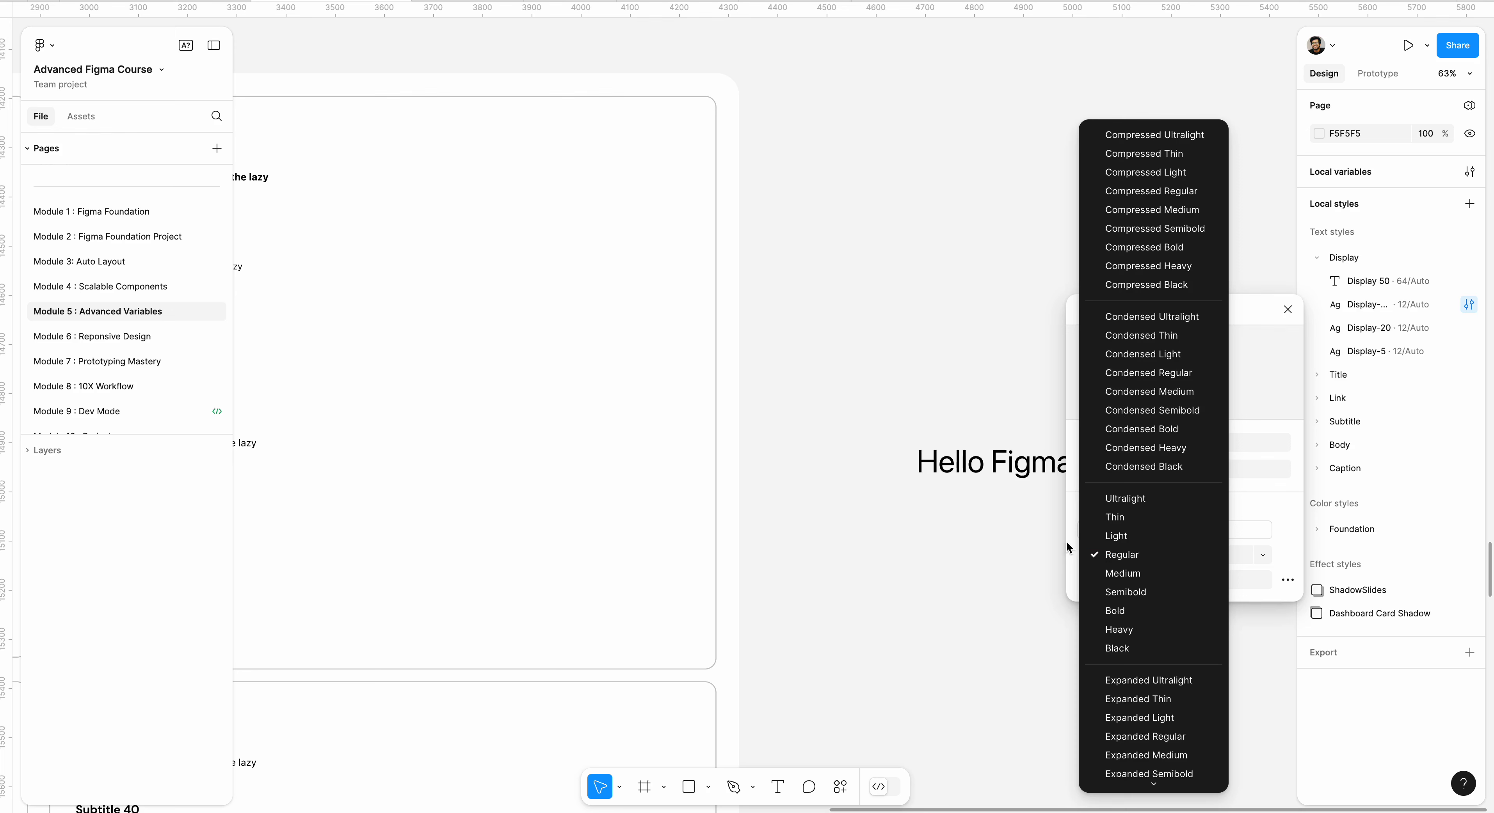
{"action": "left_click", "coordinate": [1150, 557]}
{"action": "left_click", "coordinate": [1151, 557]}
{"action": "left_click", "coordinate": [1133, 556]}
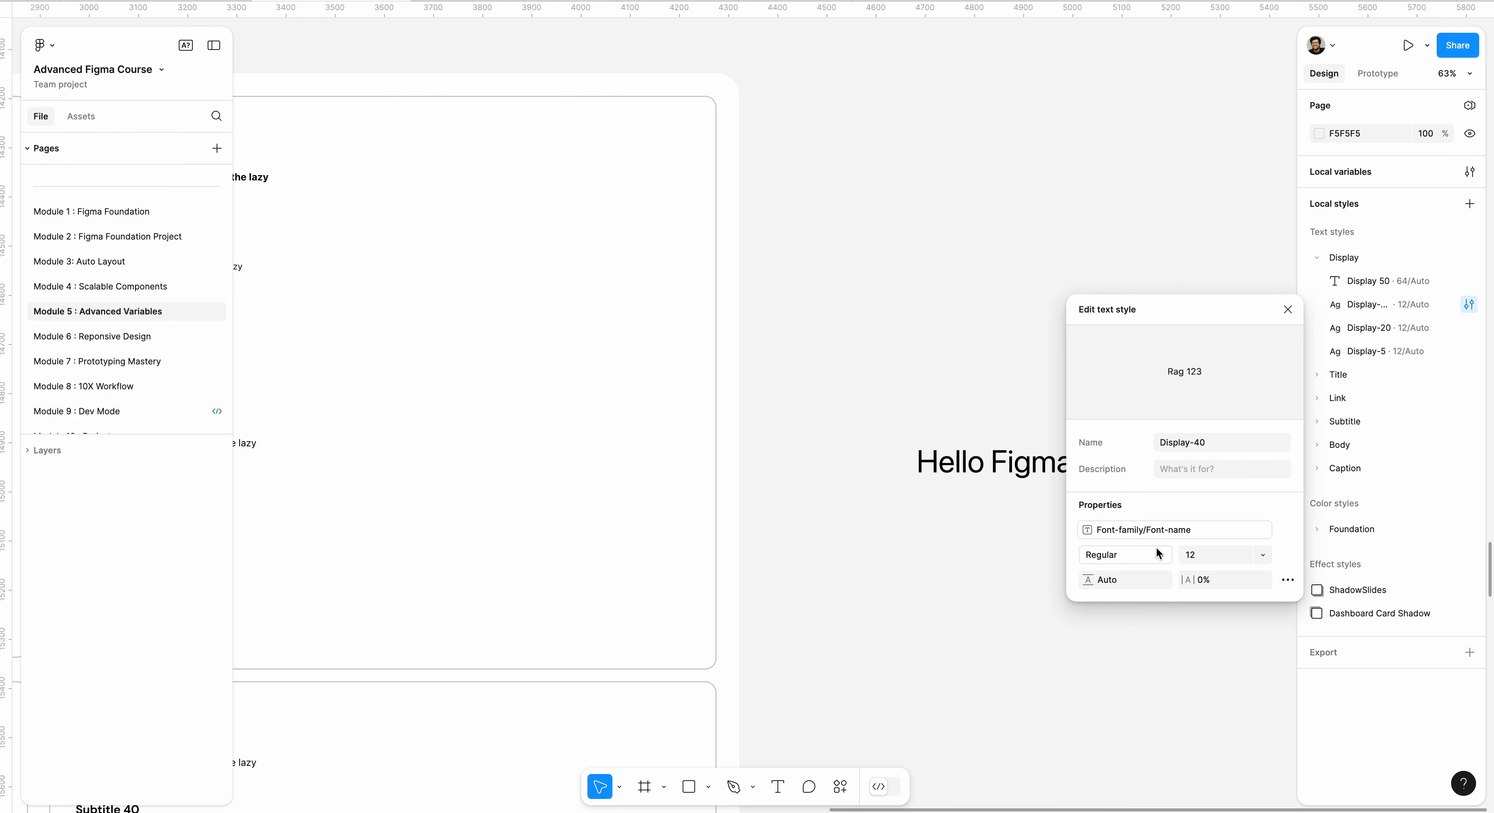
{"action": "left_click", "coordinate": [1165, 556]}
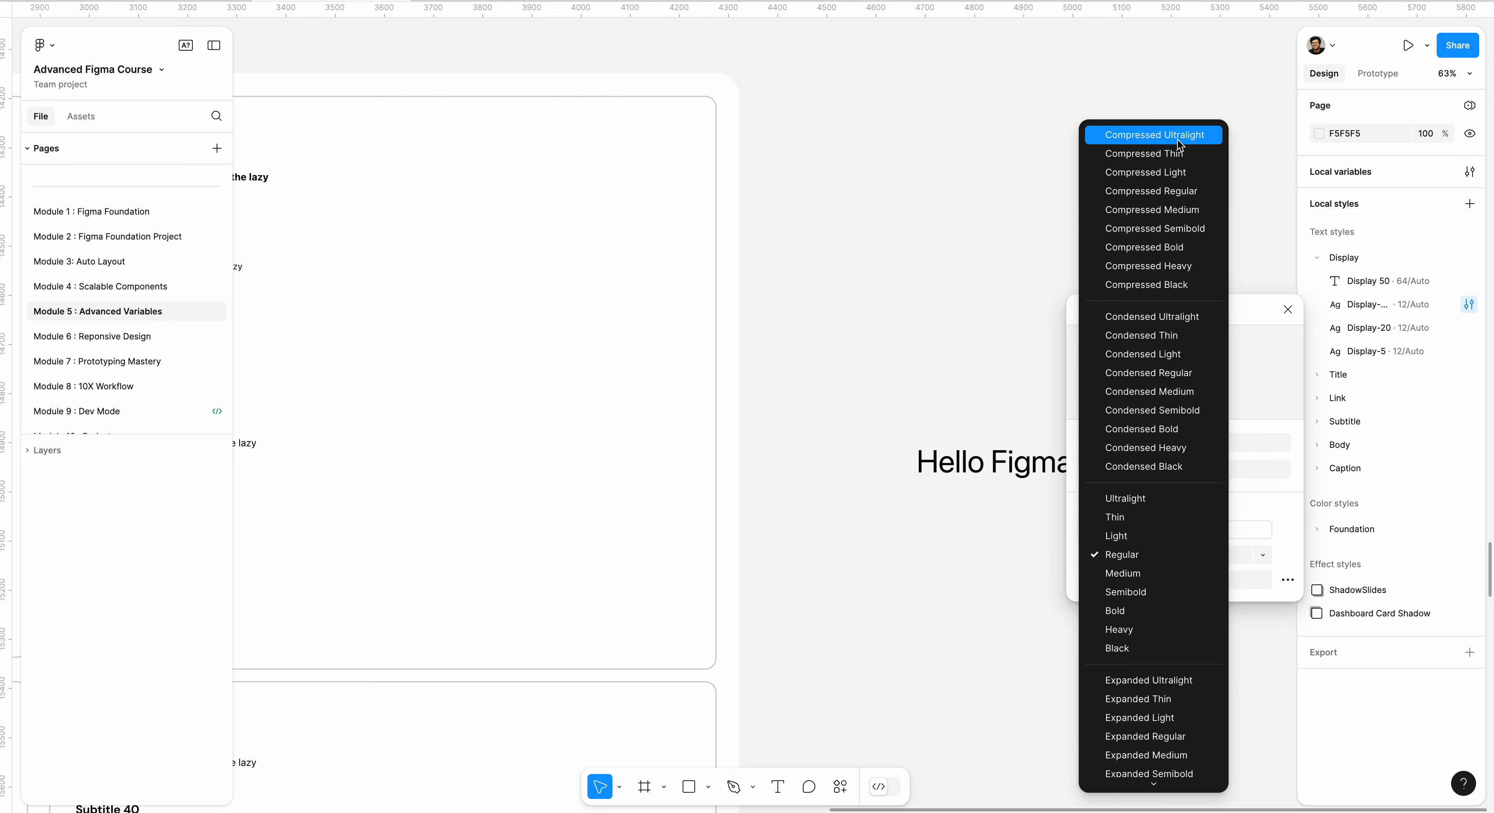
{"action": "left_click", "coordinate": [1071, 528]}
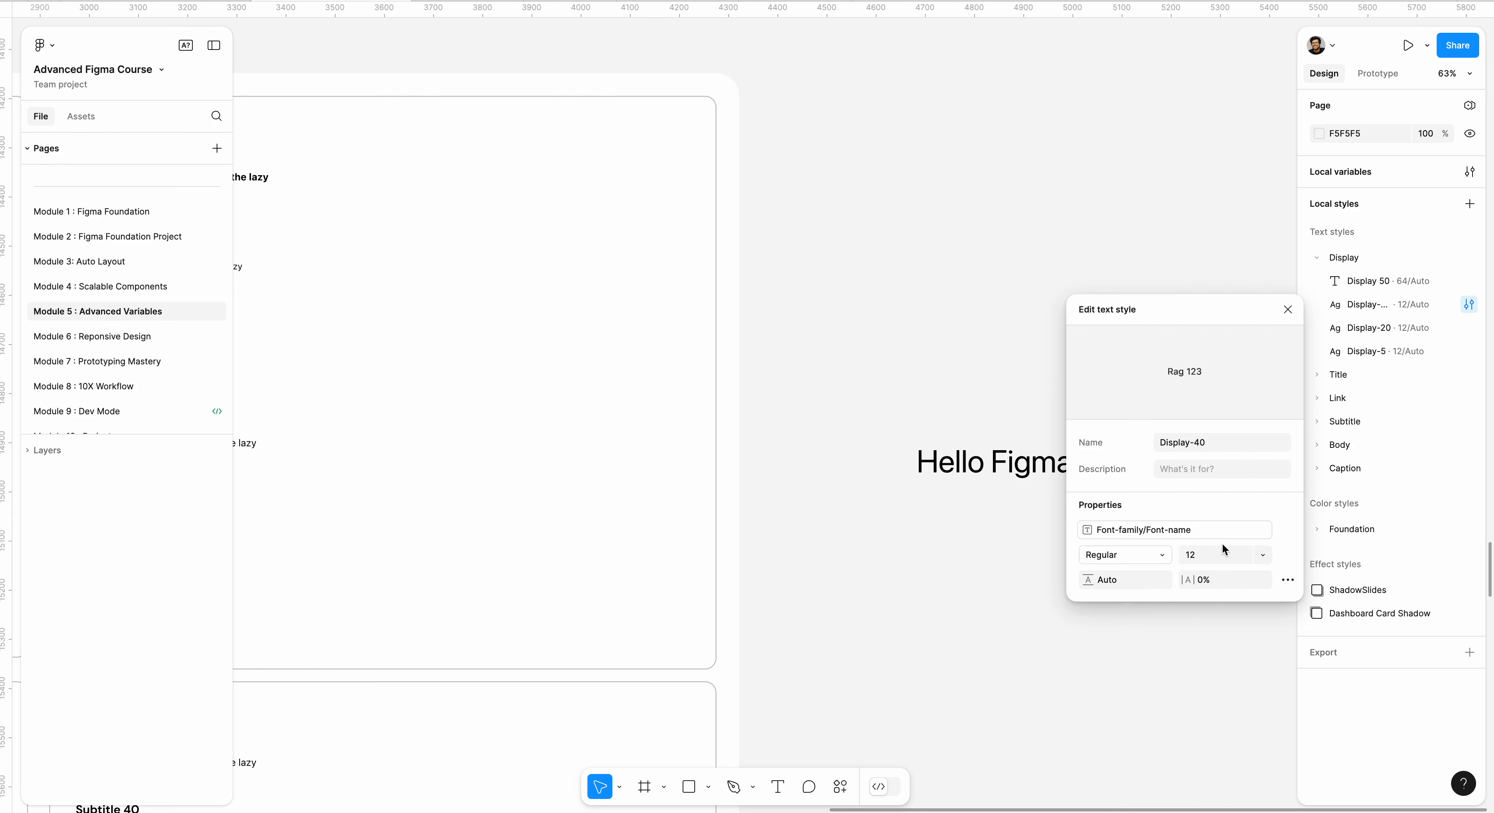
Step: Bind the Display-40 style's font weight to the Font-weight/Medium variable from TypographyVariables and close the style editor
{"action": "left_click", "coordinate": [1116, 557]}
{"action": "scroll", "coordinate": [1168, 728], "scroll_direction": "down", "scroll_amount": 3}
{"action": "scroll", "coordinate": [1167, 728], "scroll_direction": "down", "scroll_amount": 2}
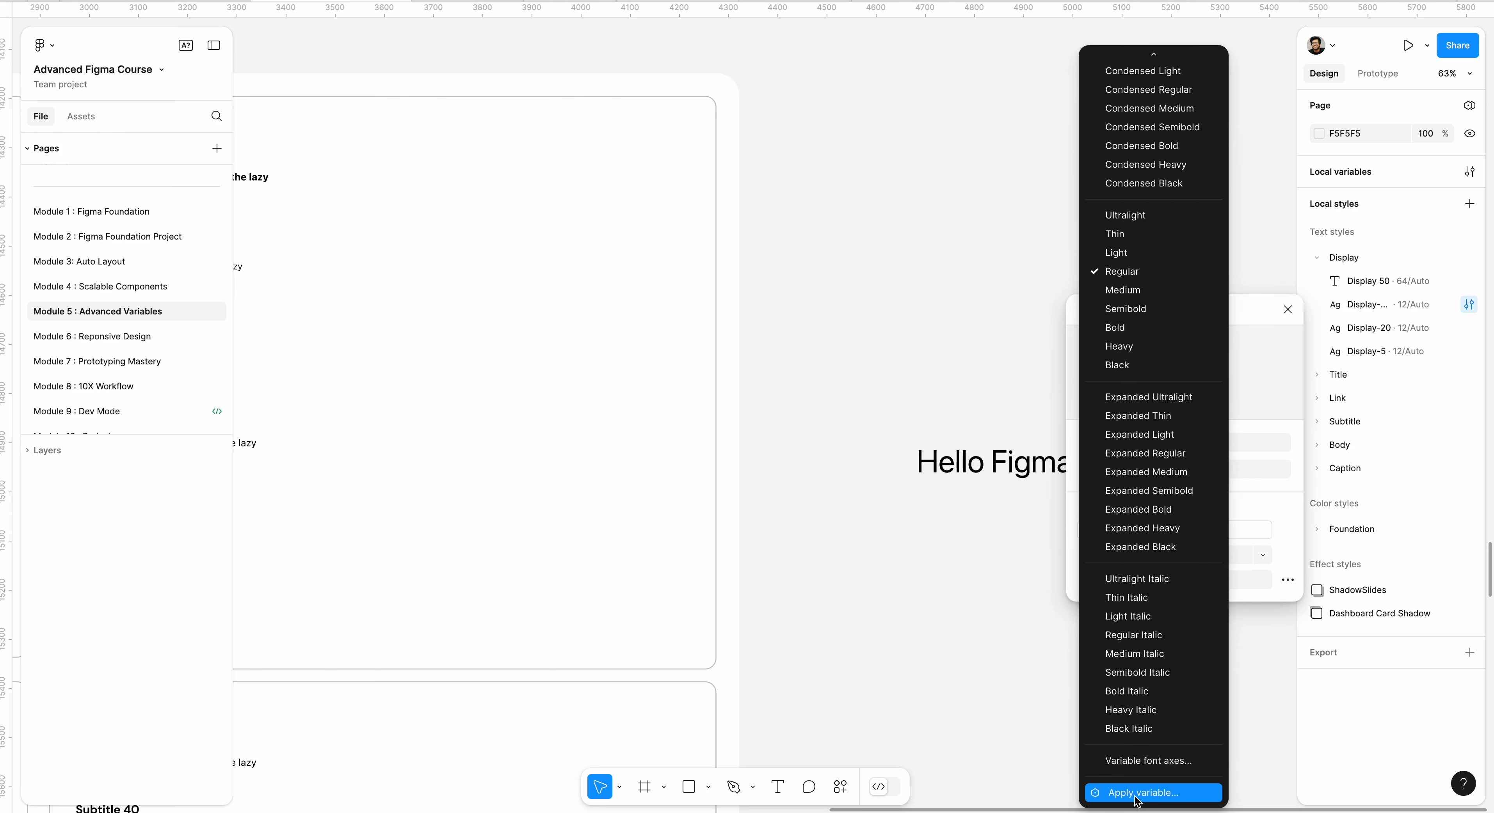
{"action": "left_click", "coordinate": [1137, 792]}
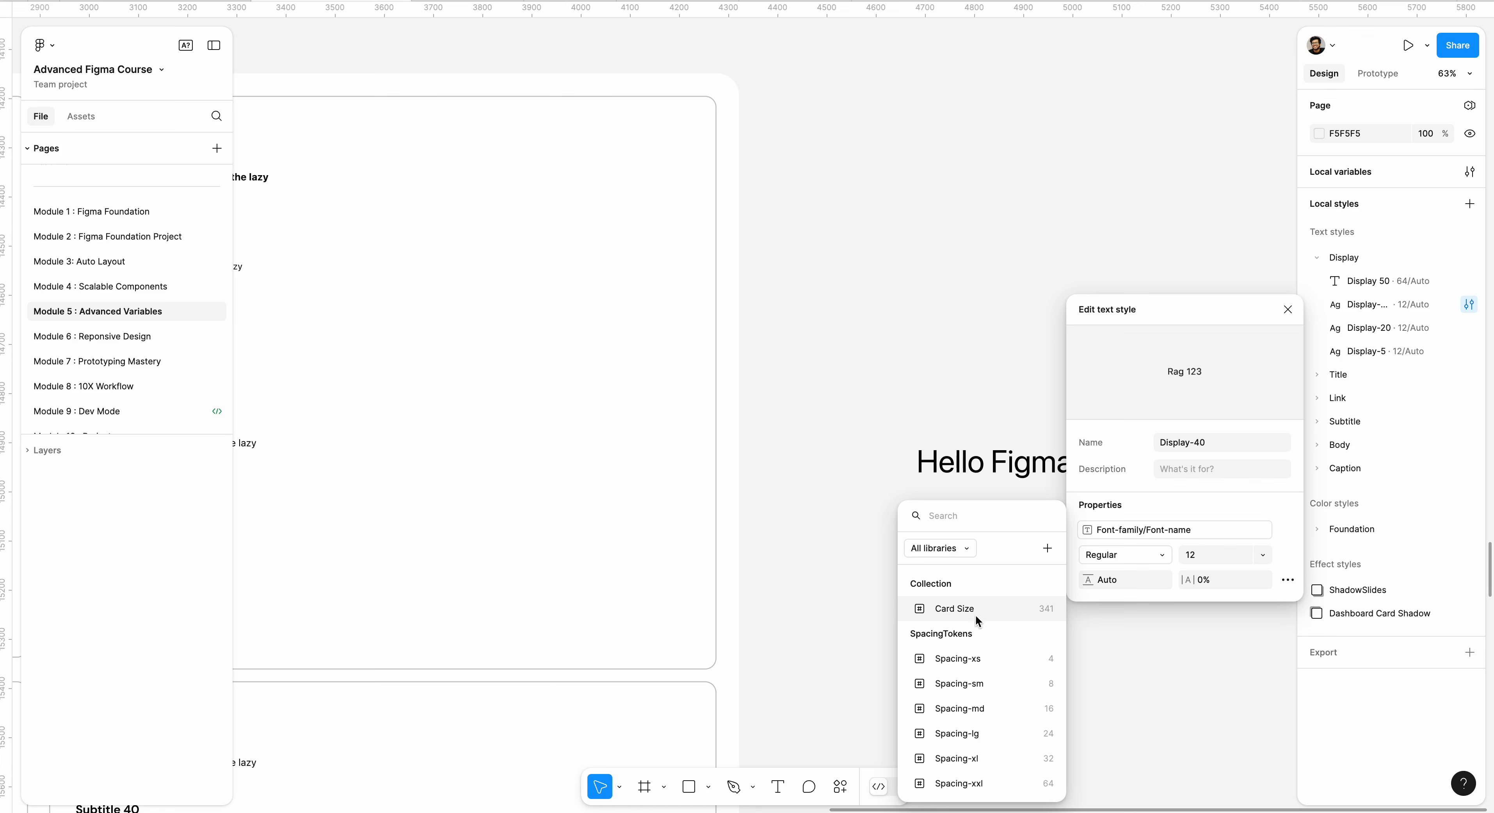
{"action": "scroll", "coordinate": [976, 620], "scroll_direction": "down", "scroll_amount": 1}
{"action": "left_click", "coordinate": [944, 519]}
{"action": "type", "text": "re"}
{"action": "key", "text": "BackSpace"}
{"action": "key", "text": "BackSpace"}
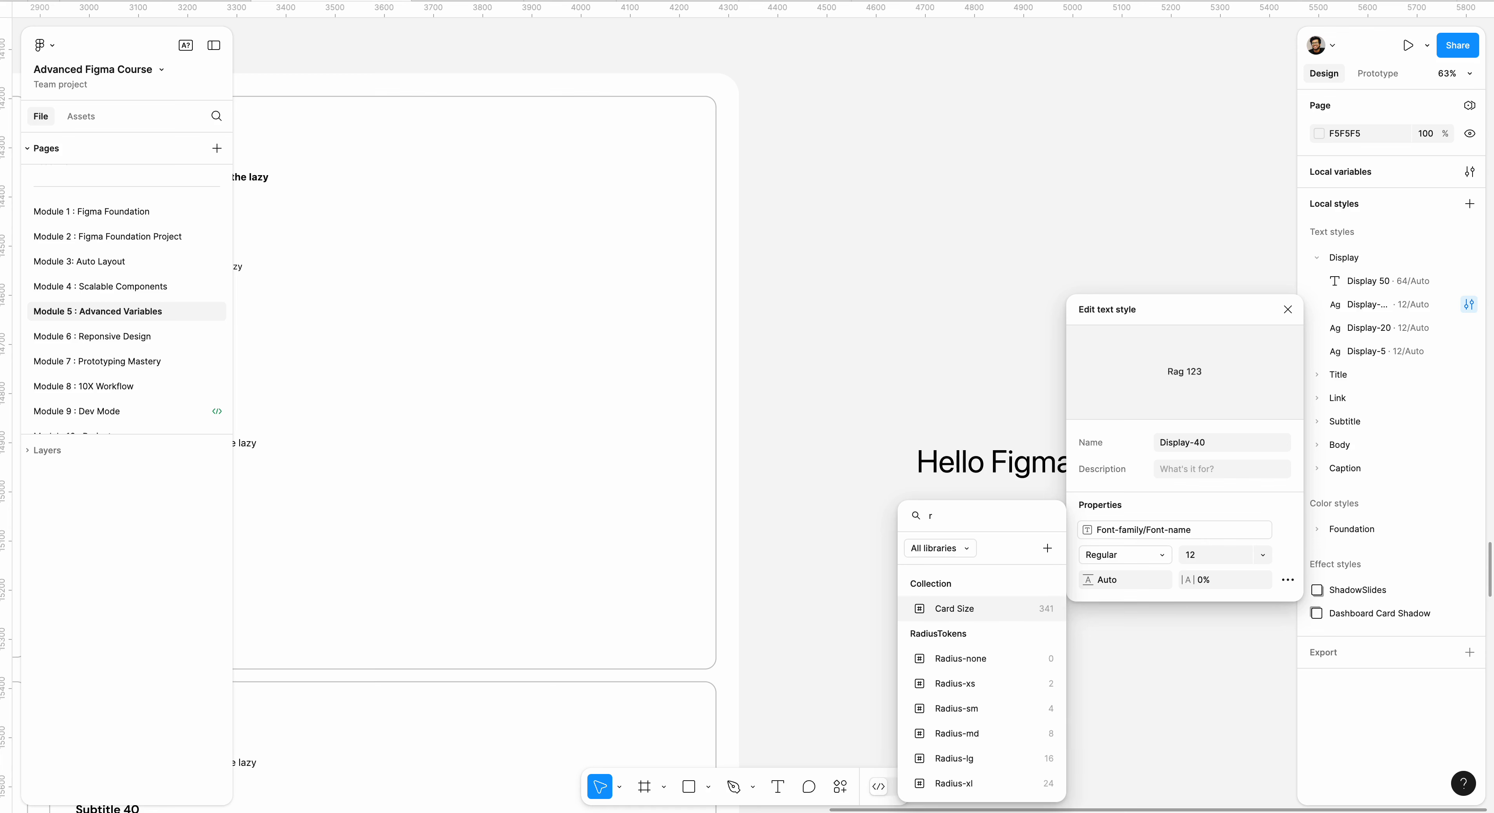
{"action": "type", "text": "font"}
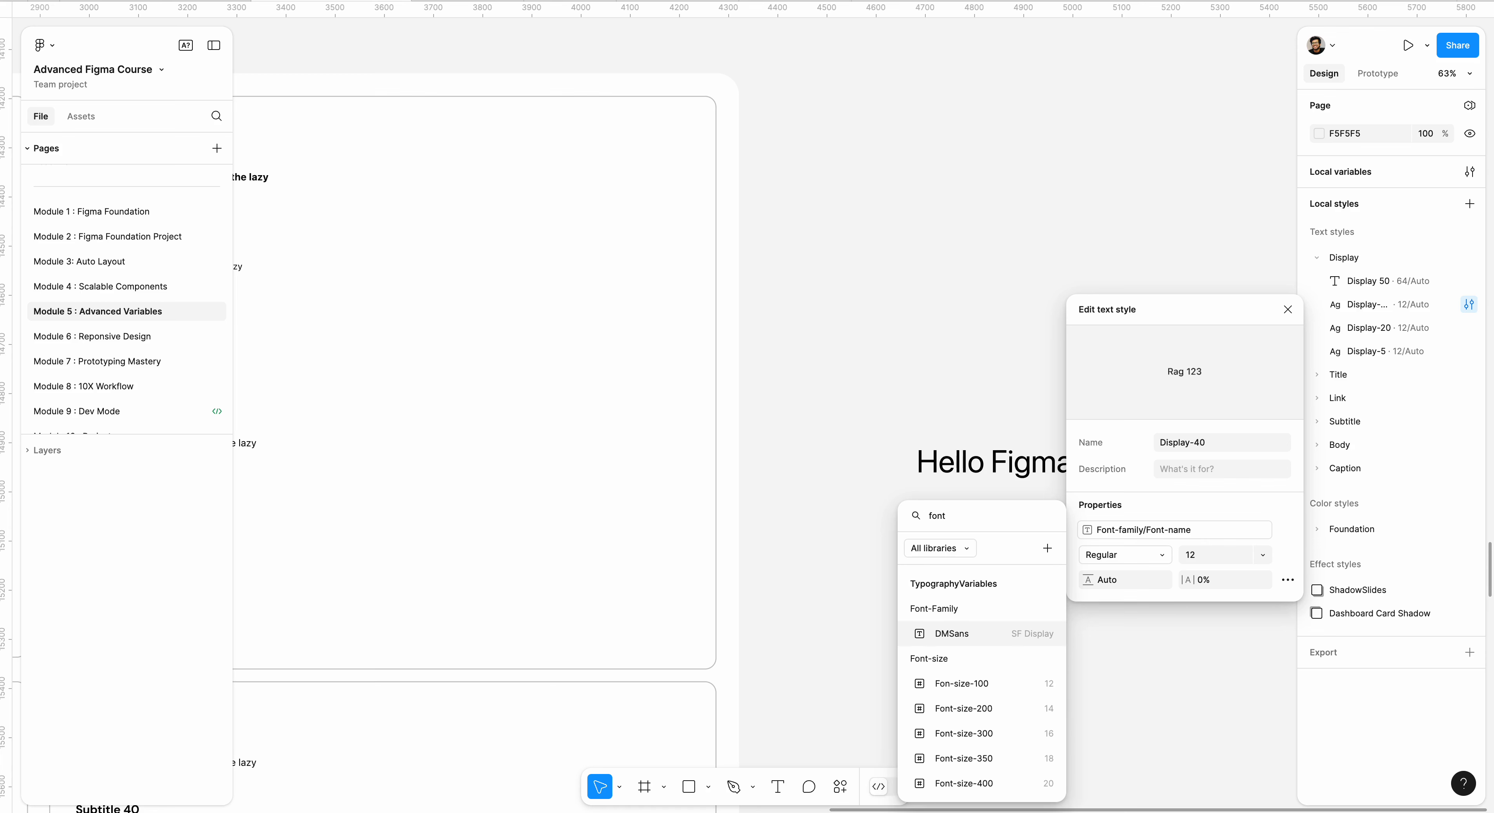
{"action": "type", "text": " w"}
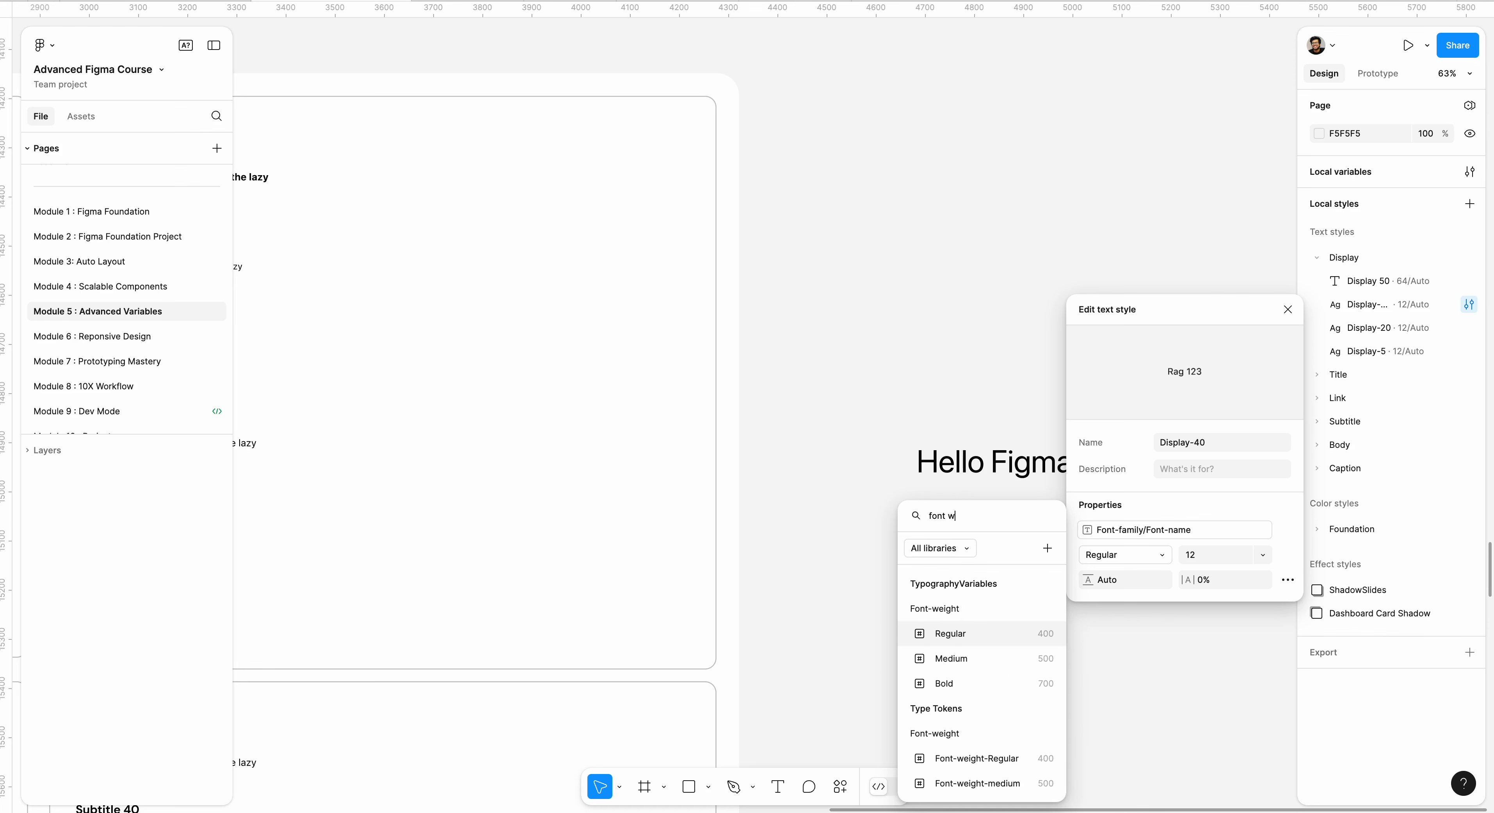
{"action": "left_click", "coordinate": [986, 655]}
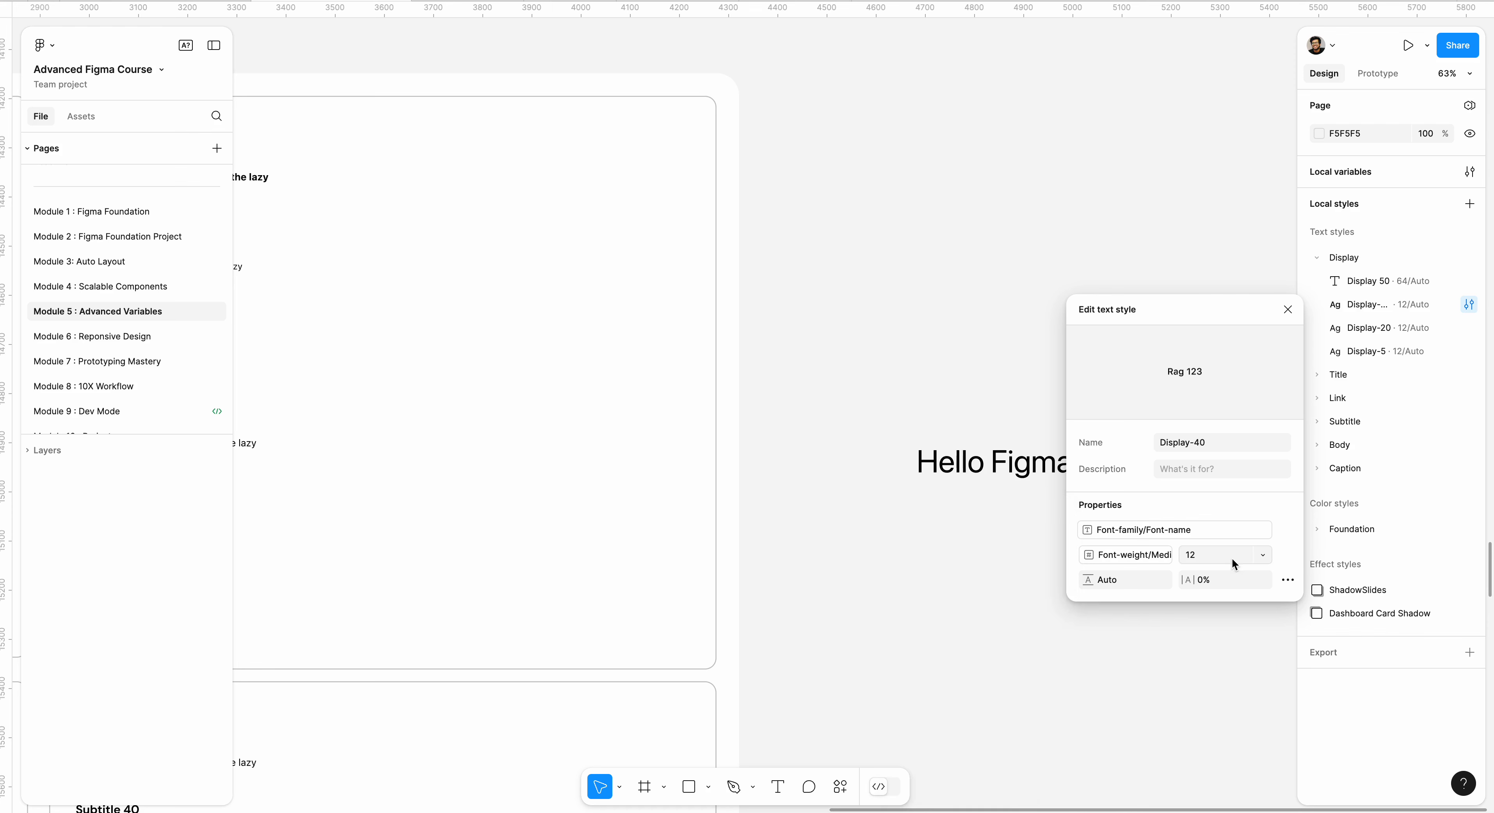
{"action": "left_click", "coordinate": [1264, 558]}
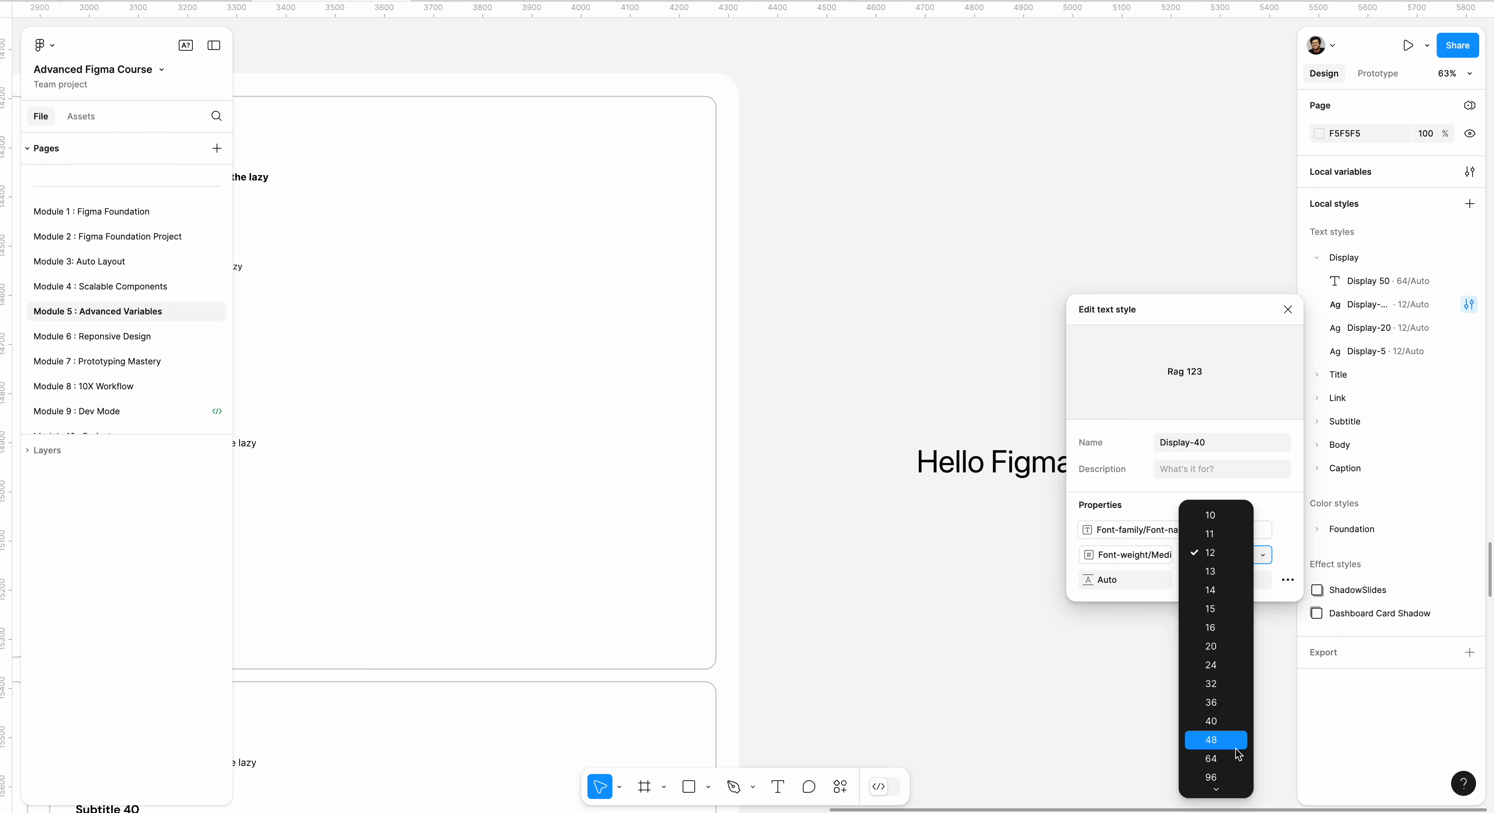
{"action": "left_click", "coordinate": [1030, 655]}
{"action": "left_click", "coordinate": [1031, 655]}
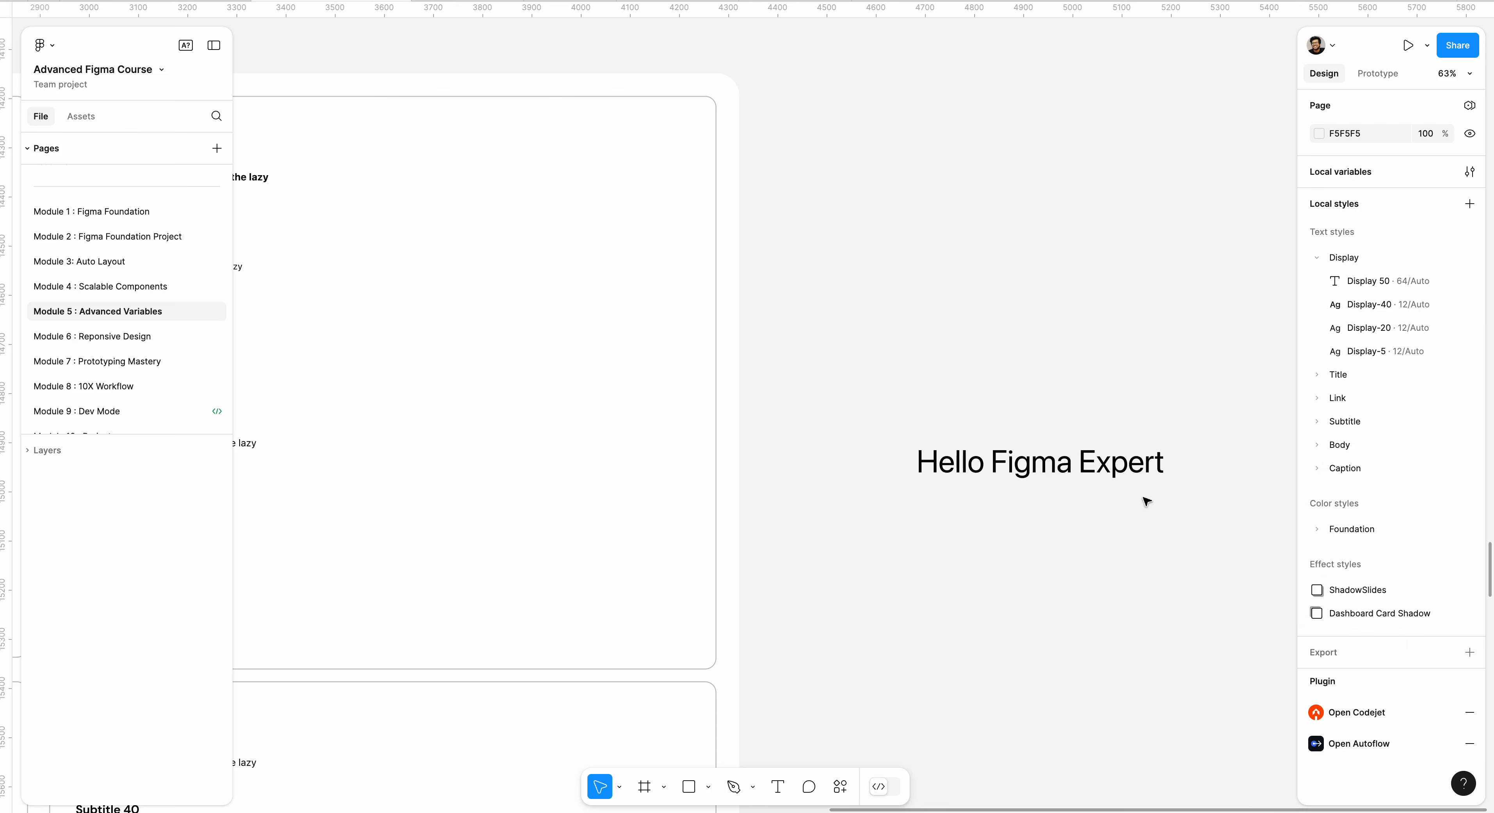
Step: Collapse the Display group in the text styles and delete the "Hello Figma Expert" sample text from the canvas
{"action": "left_click", "coordinate": [1326, 262]}
{"action": "left_click", "coordinate": [1318, 280]}
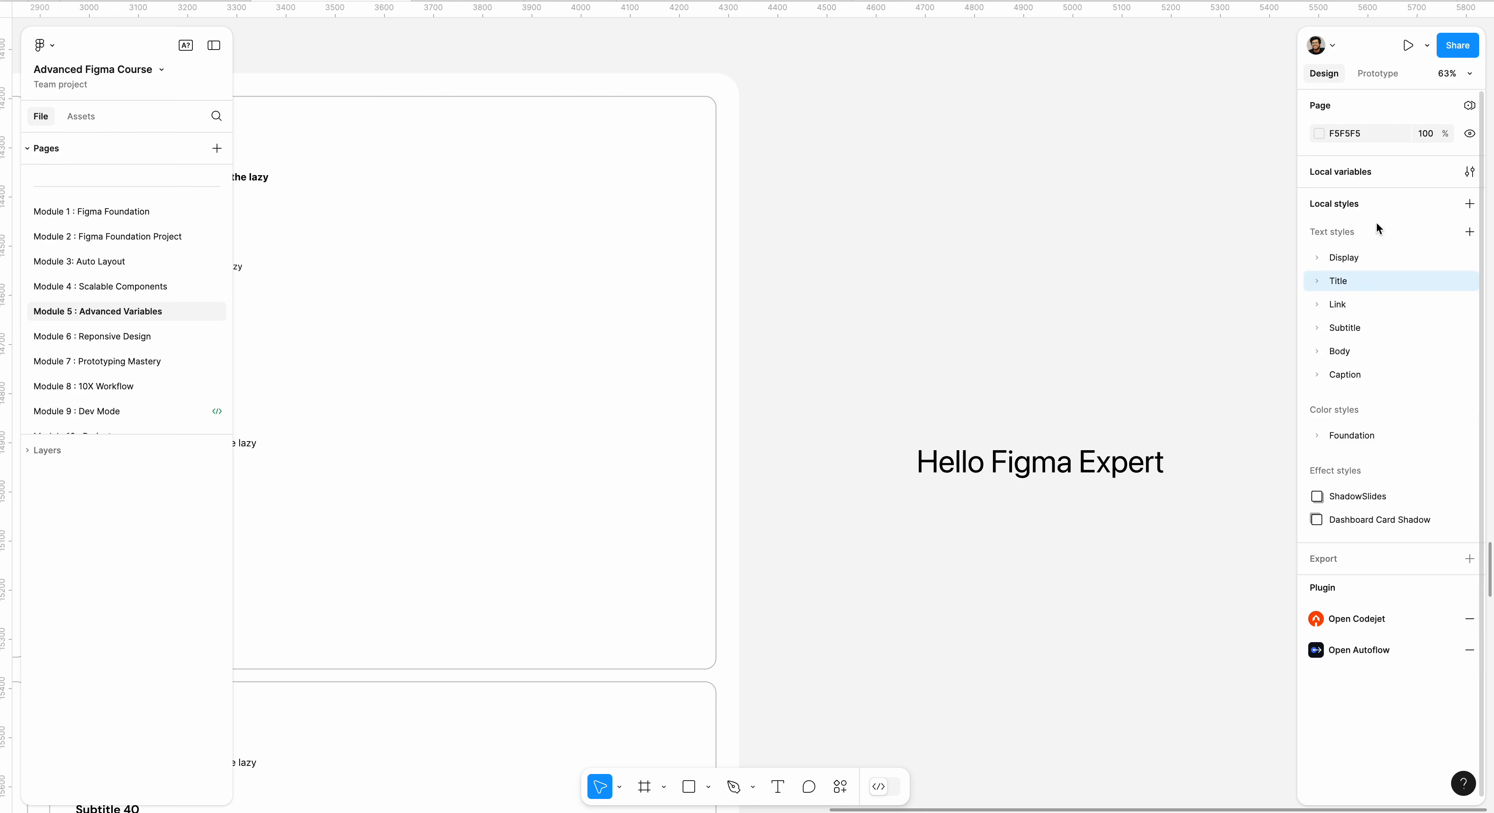
{"action": "left_click", "coordinate": [1082, 476]}
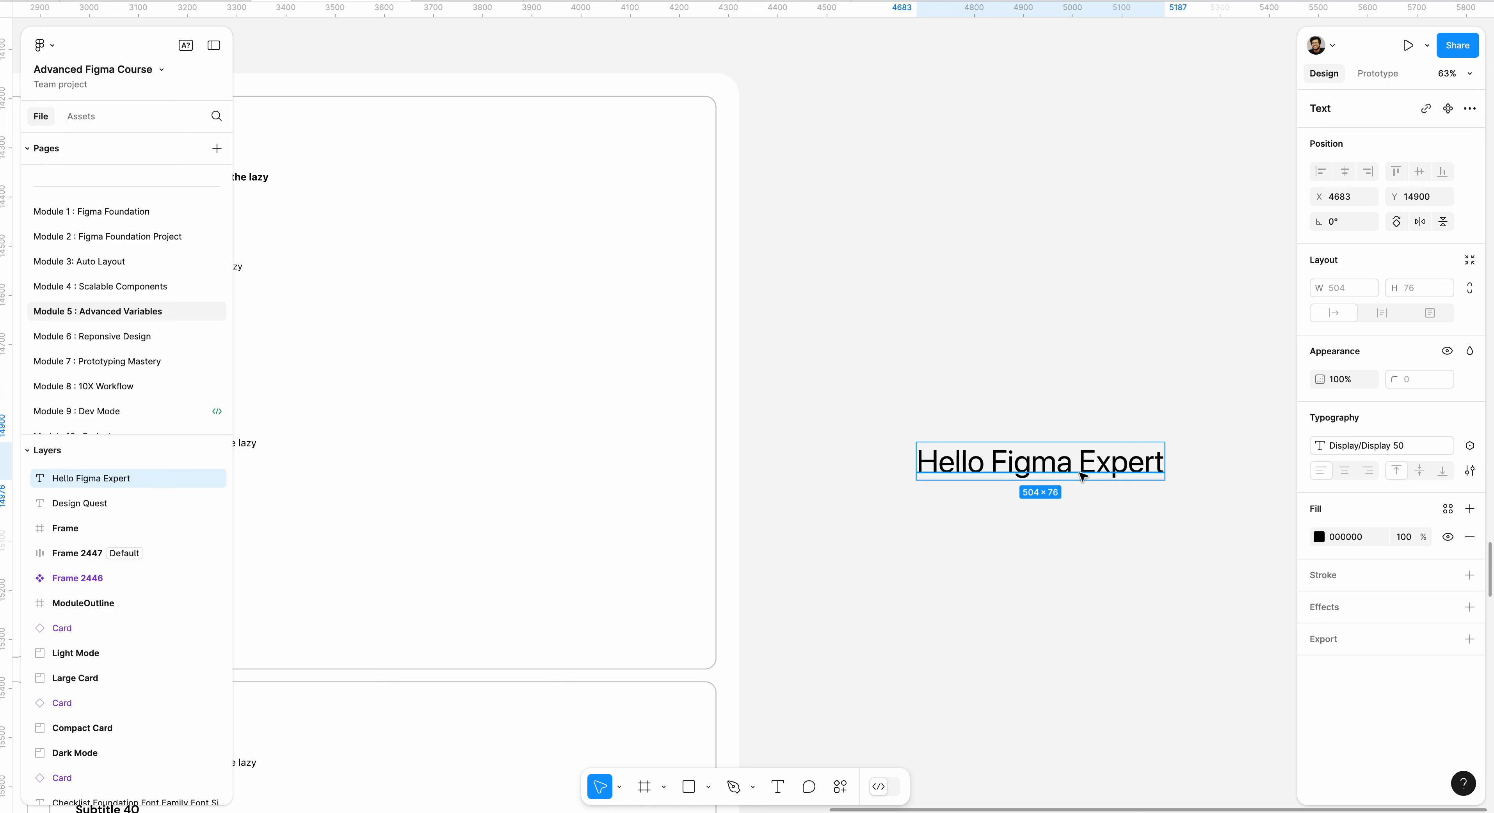
{"action": "key", "text": "Delete"}
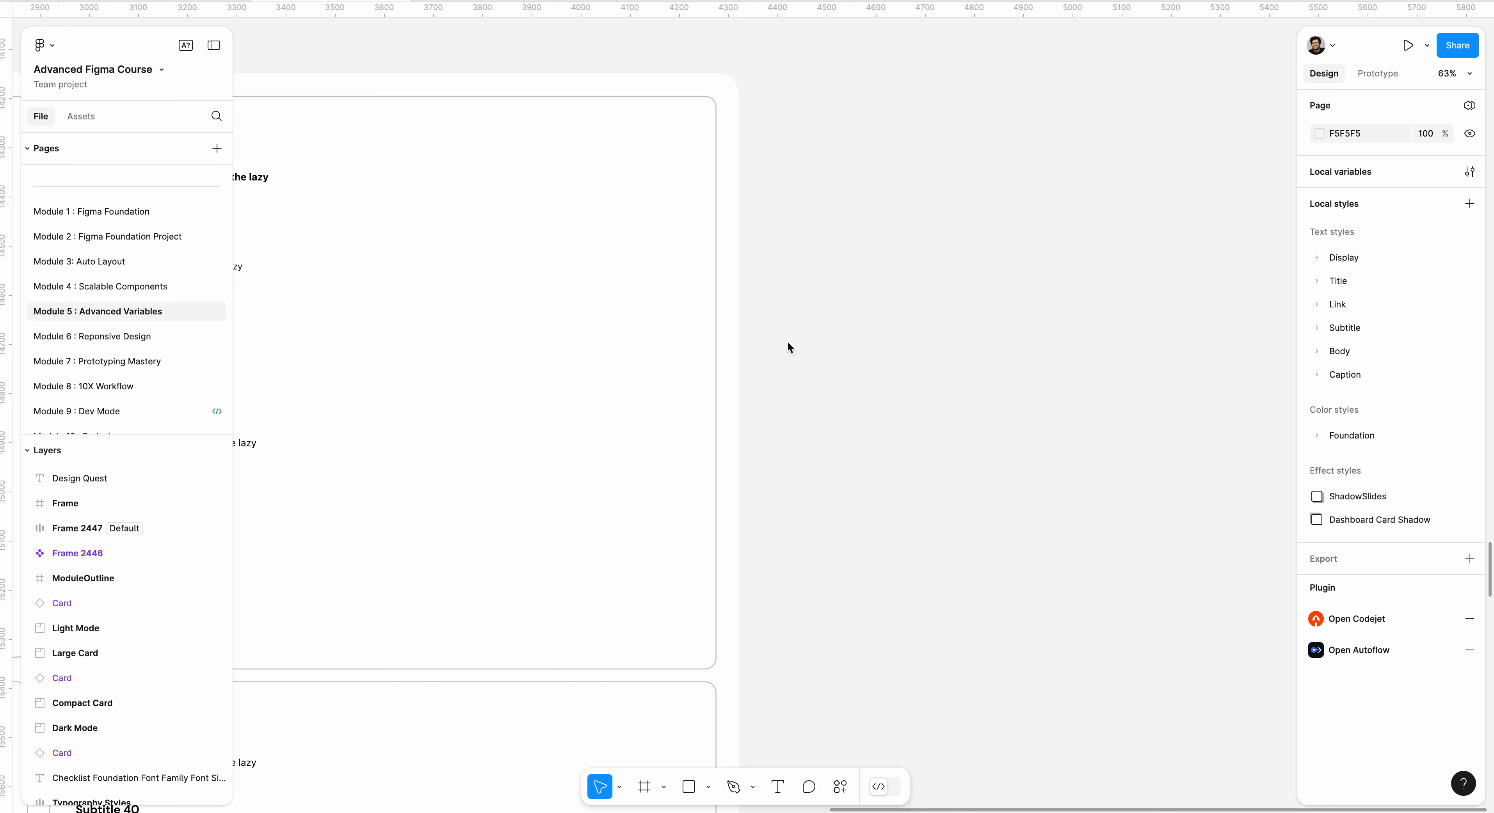
{"action": "mouse_move", "coordinate": [804, 313]}
{"action": "left_mouse_down"}
{"action": "mouse_move", "coordinate": [804, 374]}
{"action": "mouse_move", "coordinate": [849, 313]}
{"action": "mouse_move", "coordinate": [867, 366]}
{"action": "mouse_move", "coordinate": [908, 352]}
{"action": "left_mouse_up"}
{"action": "mouse_move", "coordinate": [922, 352]}
{"action": "left_mouse_down"}
{"action": "mouse_move", "coordinate": [938, 319]}
{"action": "mouse_move", "coordinate": [956, 350]}
{"action": "left_mouse_up"}
{"action": "left_click_drag", "start_coordinate": [994, 316], "coordinate": [998, 355]}
{"action": "mouse_move", "coordinate": [981, 318]}
{"action": "left_mouse_down"}
{"action": "mouse_move", "coordinate": [1030, 302]}
{"action": "mouse_move", "coordinate": [1053, 342]}
{"action": "left_mouse_up"}
{"action": "left_click_drag", "start_coordinate": [1065, 313], "coordinate": [1032, 385]}
{"action": "mouse_move", "coordinate": [1088, 312]}
{"action": "left_mouse_down"}
{"action": "mouse_move", "coordinate": [1086, 355]}
{"action": "mouse_move", "coordinate": [1125, 340]}
{"action": "left_mouse_up"}
{"action": "mouse_move", "coordinate": [852, 287]}
{"action": "left_mouse_down"}
{"action": "mouse_move", "coordinate": [857, 365]}
{"action": "mouse_move", "coordinate": [889, 294]}
{"action": "mouse_move", "coordinate": [882, 354]}
{"action": "left_mouse_up"}
{"action": "mouse_move", "coordinate": [864, 331]}
{"action": "left_mouse_down"}
{"action": "mouse_move", "coordinate": [896, 336]}
{"action": "mouse_move", "coordinate": [938, 424]}
{"action": "mouse_move", "coordinate": [997, 360]}
{"action": "mouse_move", "coordinate": [1039, 351]}
{"action": "left_mouse_up"}
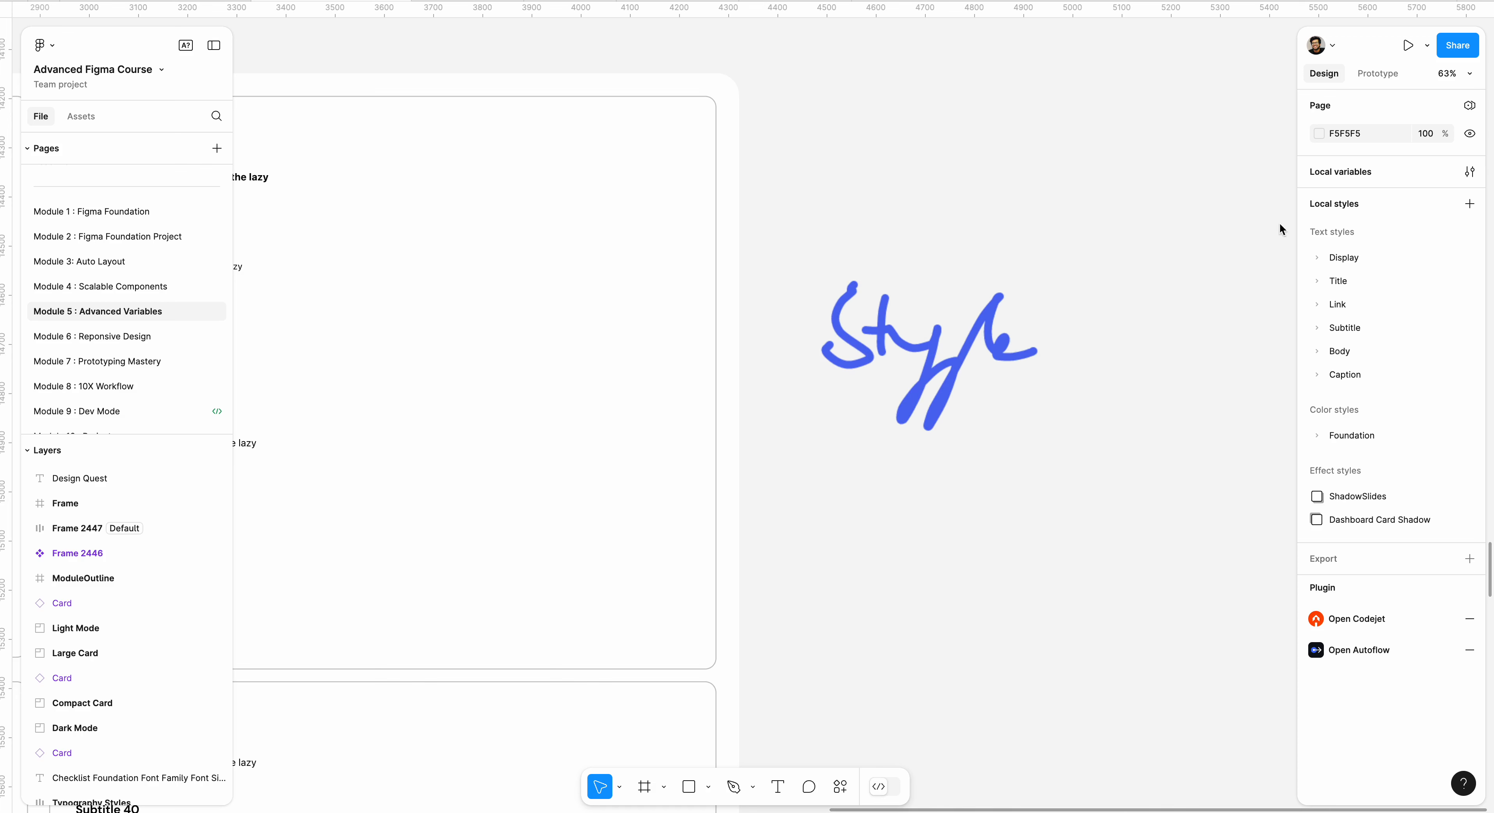
{"action": "mouse_move", "coordinate": [1131, 328]}
{"action": "left_mouse_down"}
{"action": "mouse_move", "coordinate": [1244, 267]}
{"action": "mouse_move", "coordinate": [1329, 248]}
{"action": "left_mouse_up"}
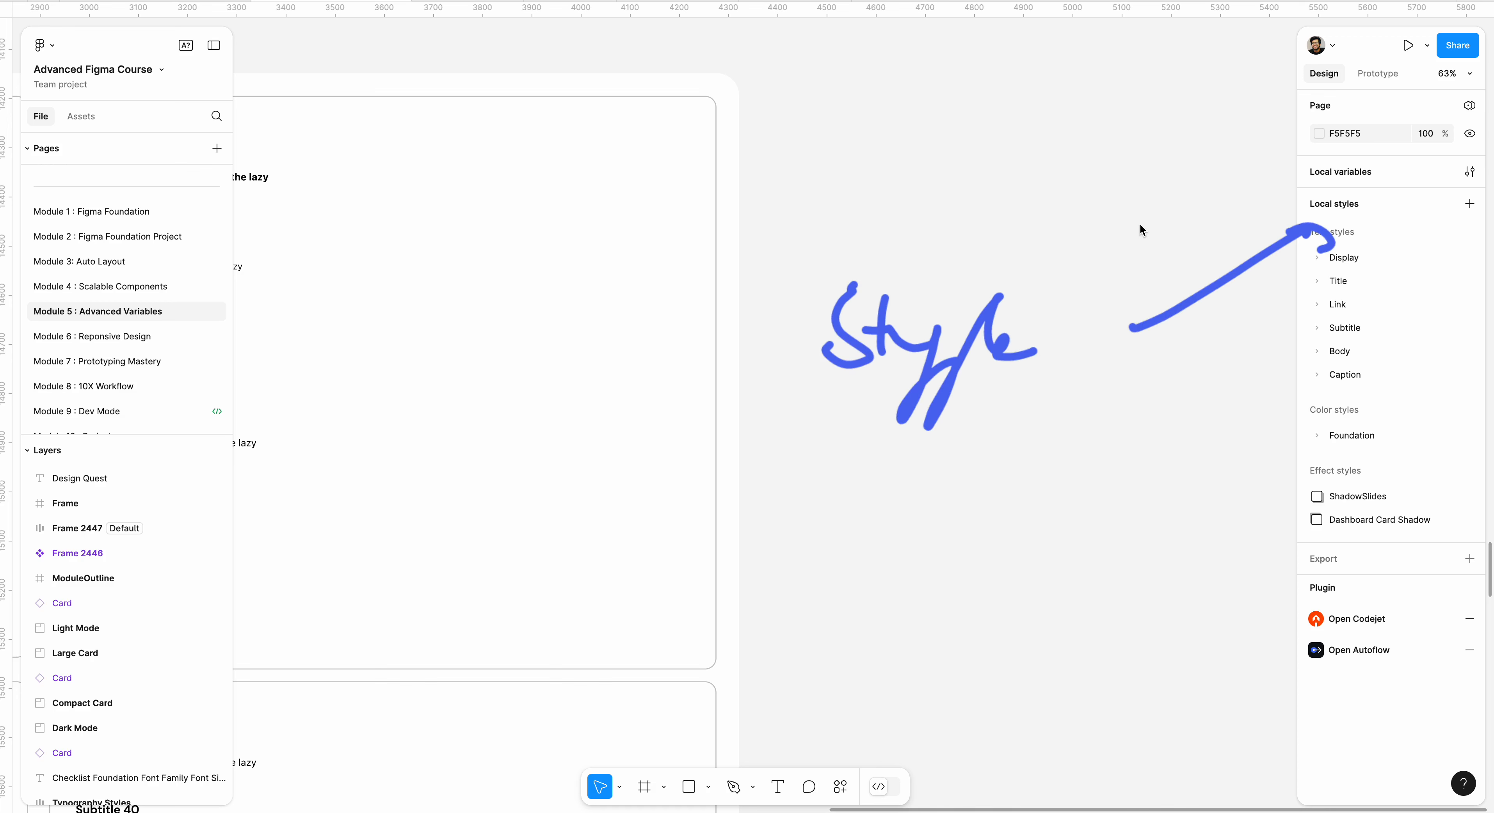
{"action": "mouse_move", "coordinate": [787, 86]}
{"action": "left_mouse_down"}
{"action": "mouse_move", "coordinate": [986, 101]}
{"action": "mouse_move", "coordinate": [791, 66]}
{"action": "mouse_move", "coordinate": [873, 134]}
{"action": "mouse_move", "coordinate": [879, 89]}
{"action": "mouse_move", "coordinate": [1331, 232]}
{"action": "mouse_move", "coordinate": [1360, 299]}
{"action": "mouse_move", "coordinate": [1349, 288]}
{"action": "left_mouse_up"}
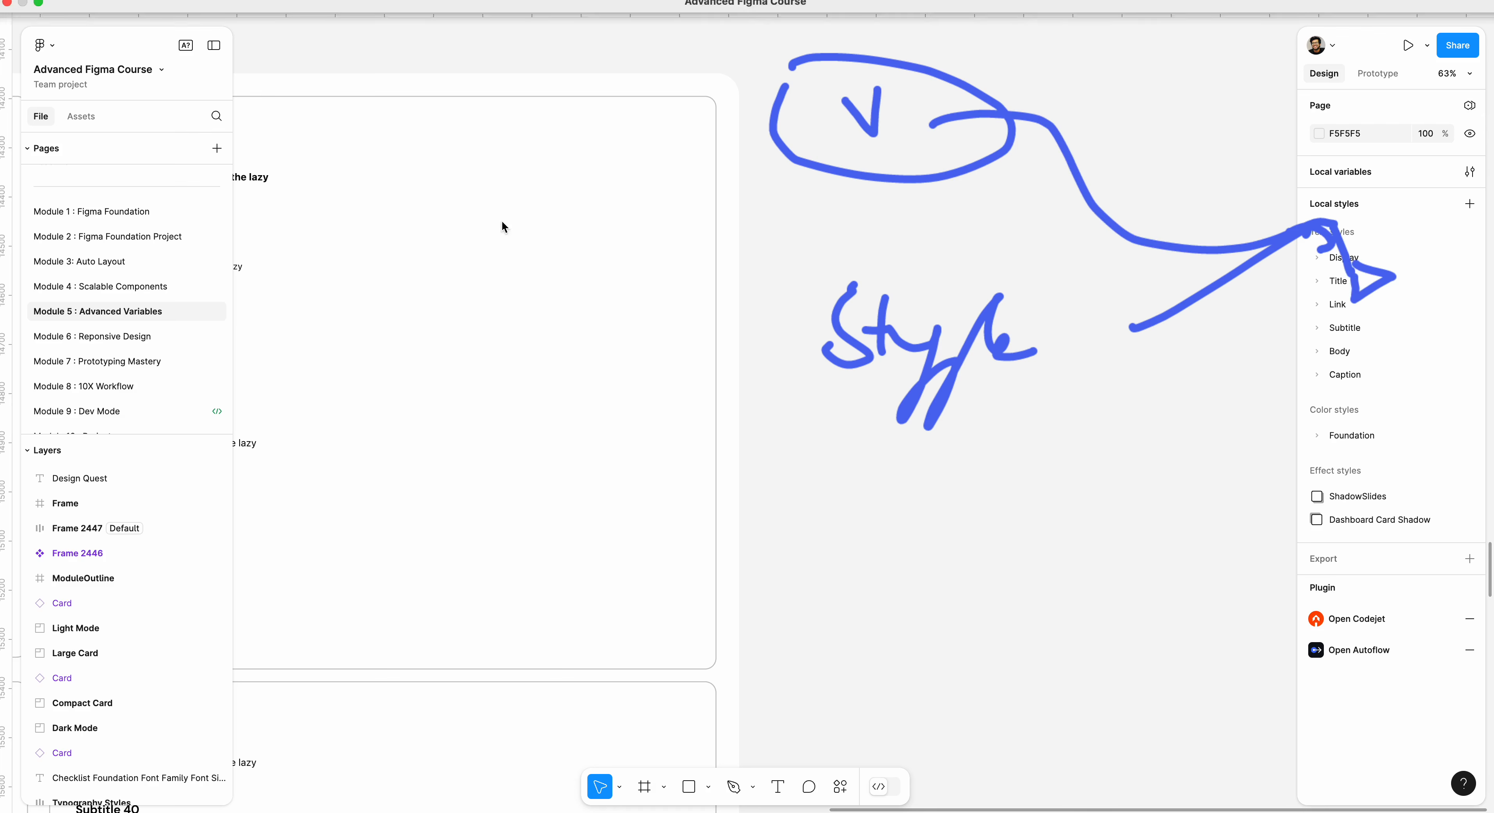
{"action": "key", "text": "Escape"}
{"action": "left_click_drag", "start_coordinate": [644, 203], "coordinate": [906, 182]}
{"action": "left_click_drag", "start_coordinate": [796, 139], "coordinate": [998, 213]}
{"action": "mouse_move", "coordinate": [479, 250]}
{"action": "left_mouse_down"}
{"action": "mouse_move", "coordinate": [520, 219]}
{"action": "mouse_move", "coordinate": [546, 227]}
{"action": "left_mouse_up"}
{"action": "mouse_move", "coordinate": [567, 185]}
{"action": "left_mouse_down"}
{"action": "mouse_move", "coordinate": [563, 214]}
{"action": "mouse_move", "coordinate": [593, 177]}
{"action": "mouse_move", "coordinate": [643, 196]}
{"action": "mouse_move", "coordinate": [657, 185]}
{"action": "left_mouse_up"}
{"action": "left_click", "coordinate": [591, 170]}
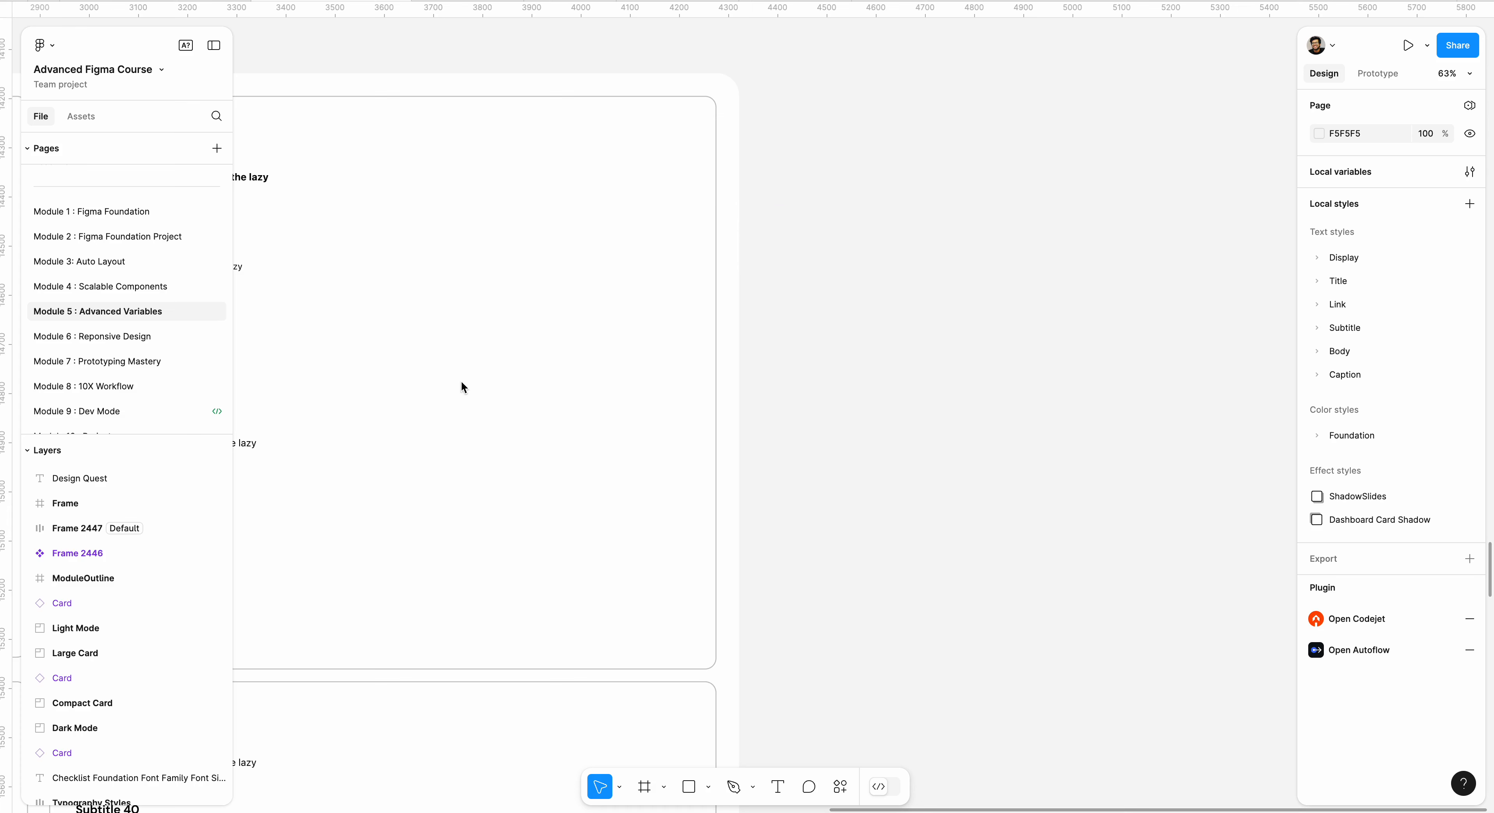
Step: Check the text styles offered for the "Hello" sample text beside the typography sheet, and delete that text
{"action": "left_click_drag", "start_coordinate": [458, 386], "coordinate": [973, 375]}
{"action": "scroll", "coordinate": [652, 324], "scroll_direction": "left", "scroll_amount": 10}
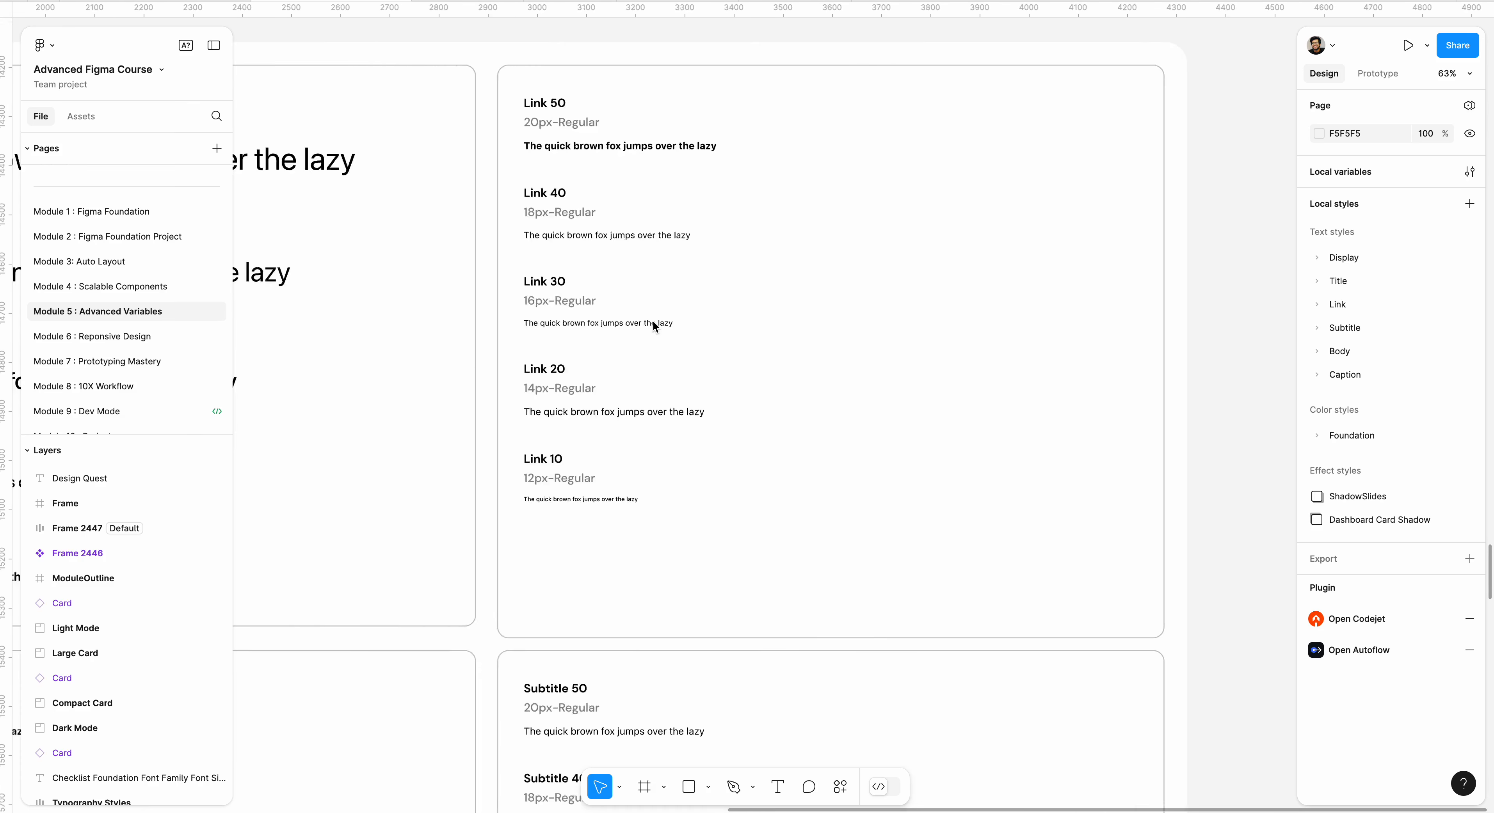
{"action": "scroll", "coordinate": [662, 316], "scroll_direction": "left", "scroll_amount": 1}
{"action": "scroll", "coordinate": [661, 316], "scroll_direction": "right", "scroll_amount": 1}
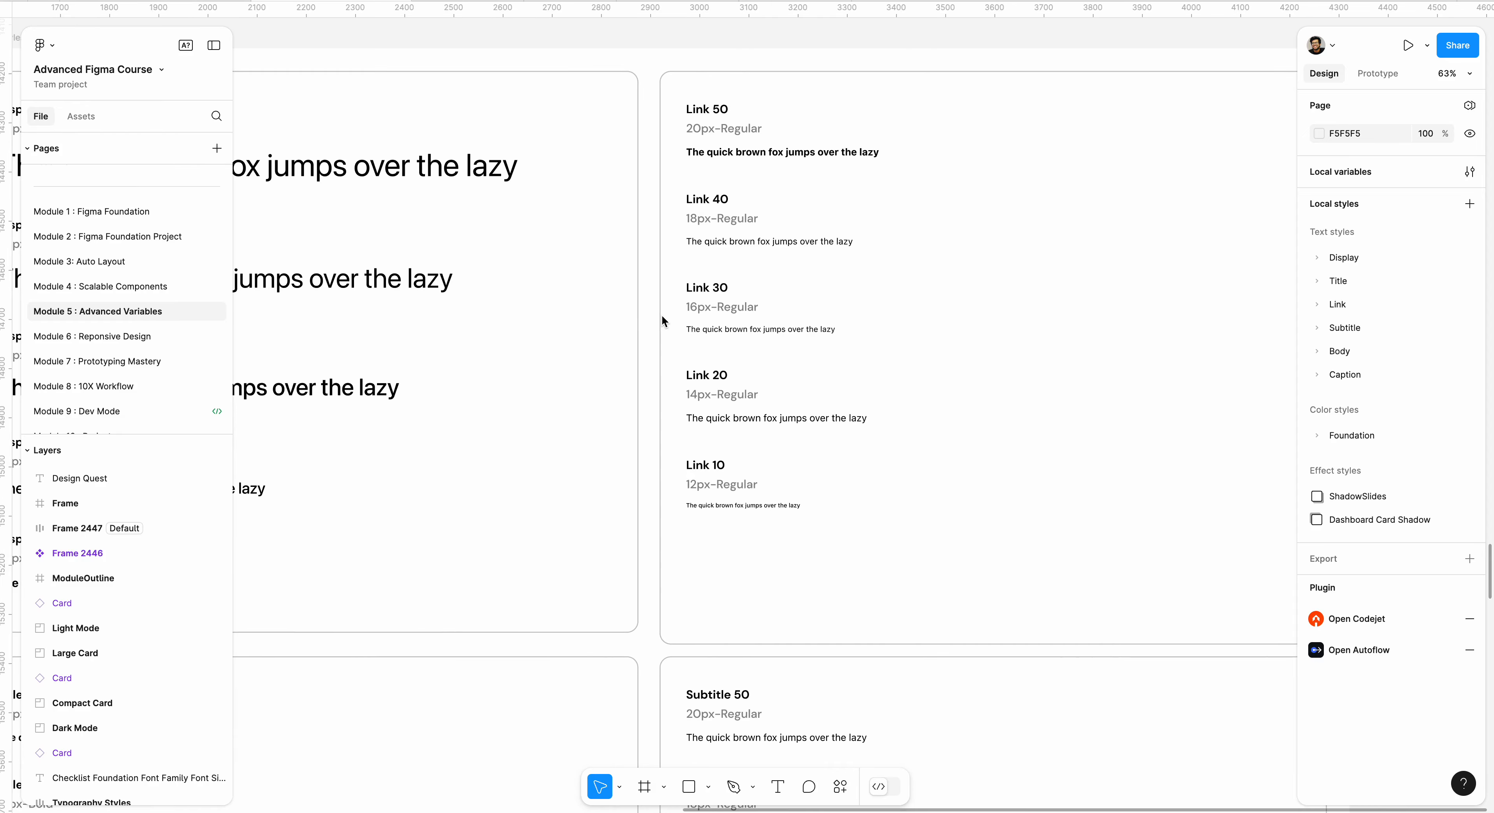
{"action": "scroll", "coordinate": [675, 330], "scroll_direction": "down", "scroll_amount": 5}
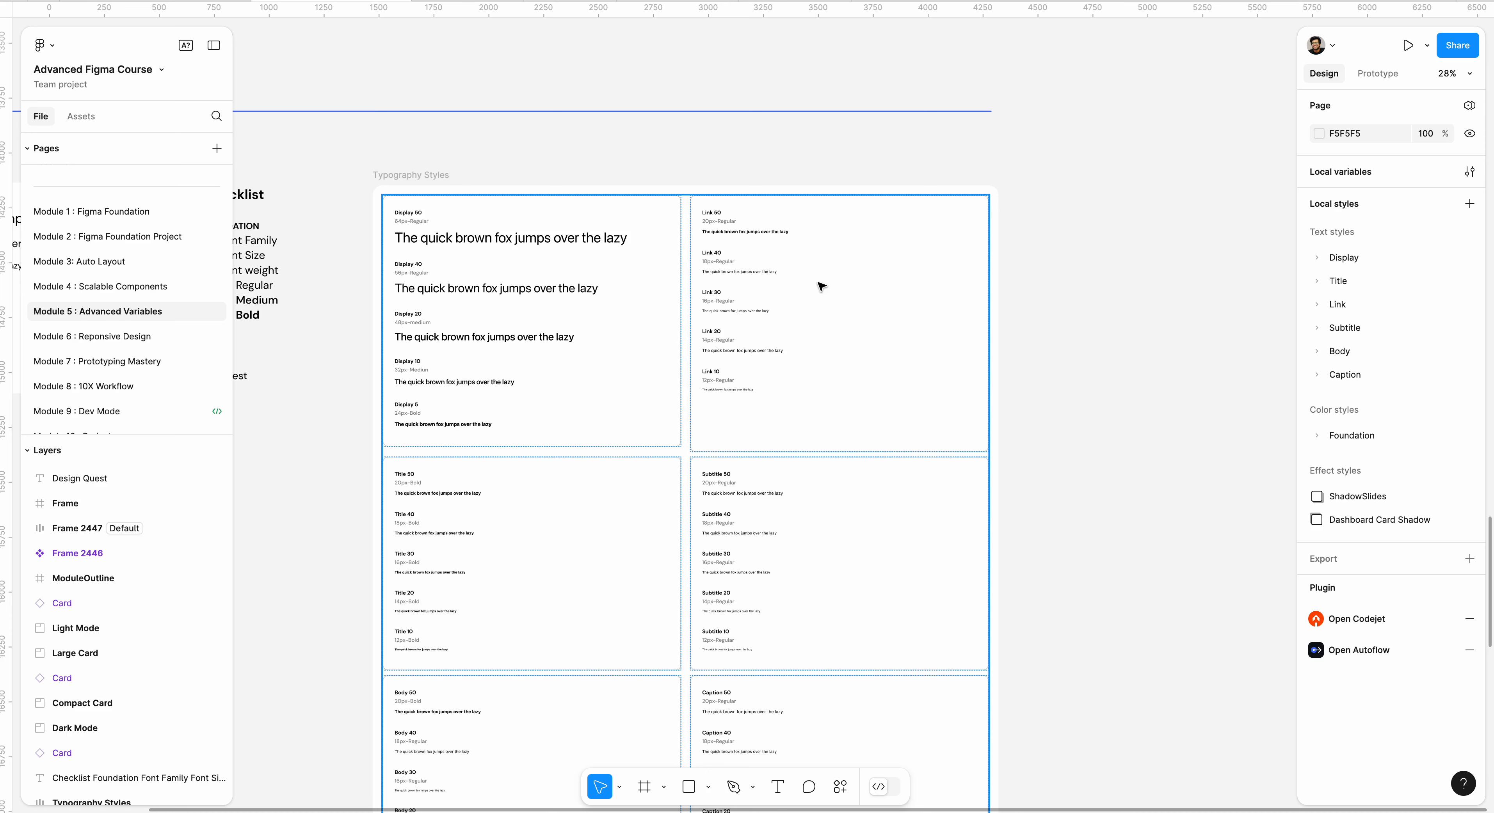
{"action": "scroll", "coordinate": [1086, 391], "scroll_direction": "down", "scroll_amount": 1}
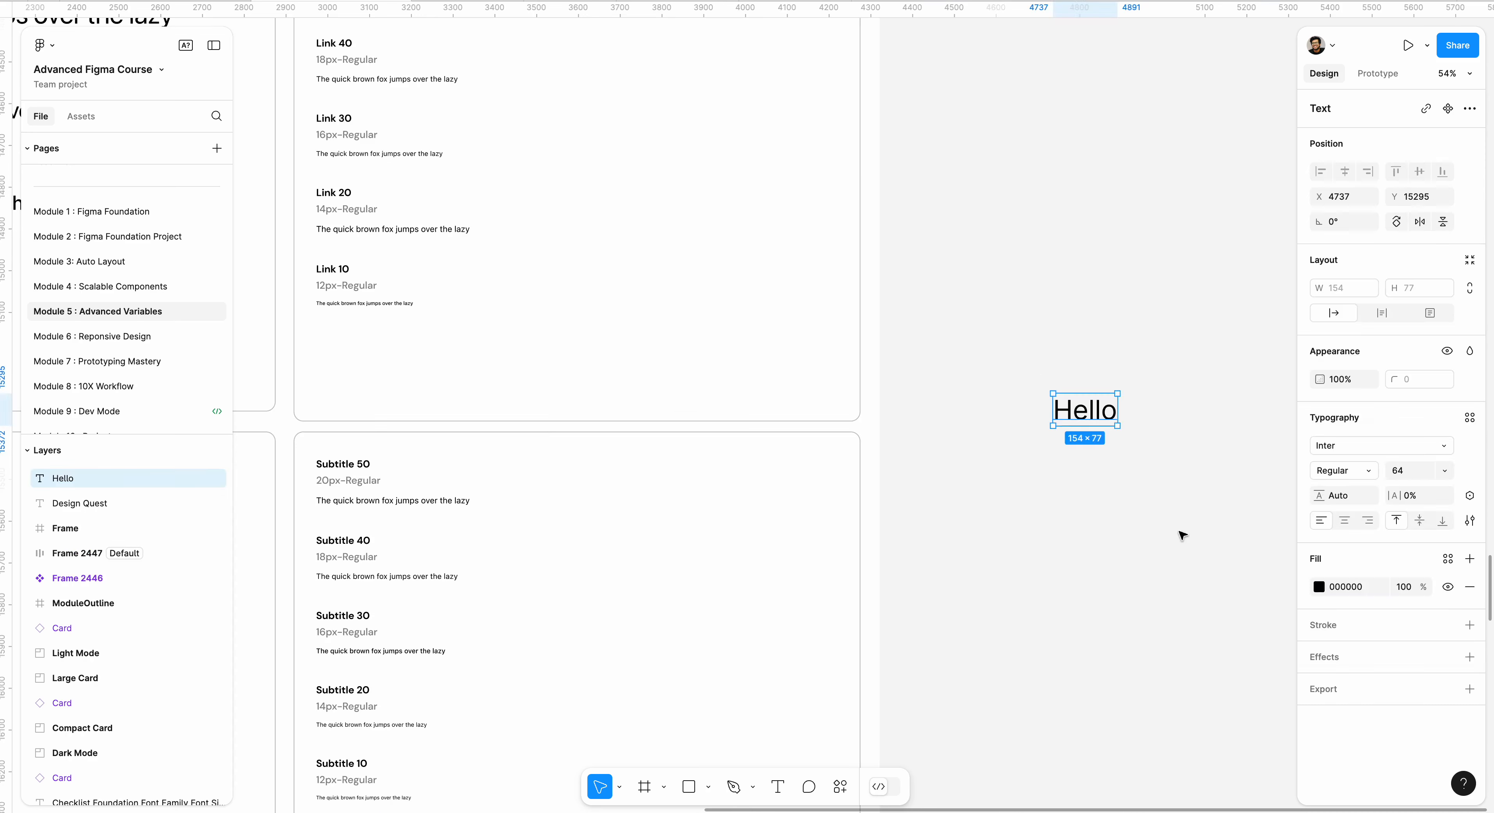
{"action": "left_click", "coordinate": [1181, 535]}
{"action": "left_click", "coordinate": [1065, 418]}
{"action": "left_click", "coordinate": [1469, 418]}
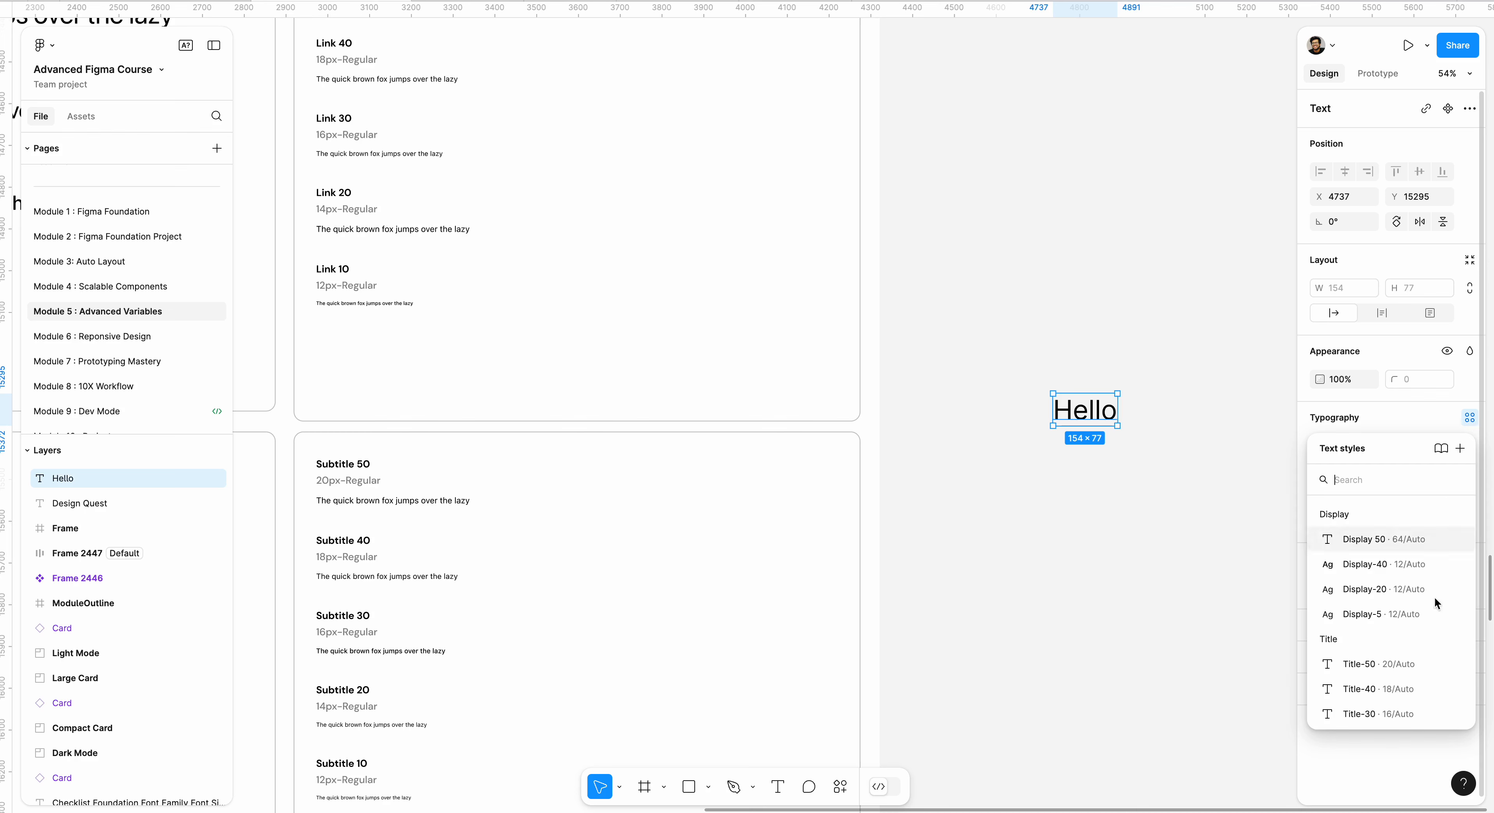
{"action": "scroll", "coordinate": [1409, 587], "scroll_direction": "up", "scroll_amount": 6}
{"action": "left_click", "coordinate": [1132, 534]}
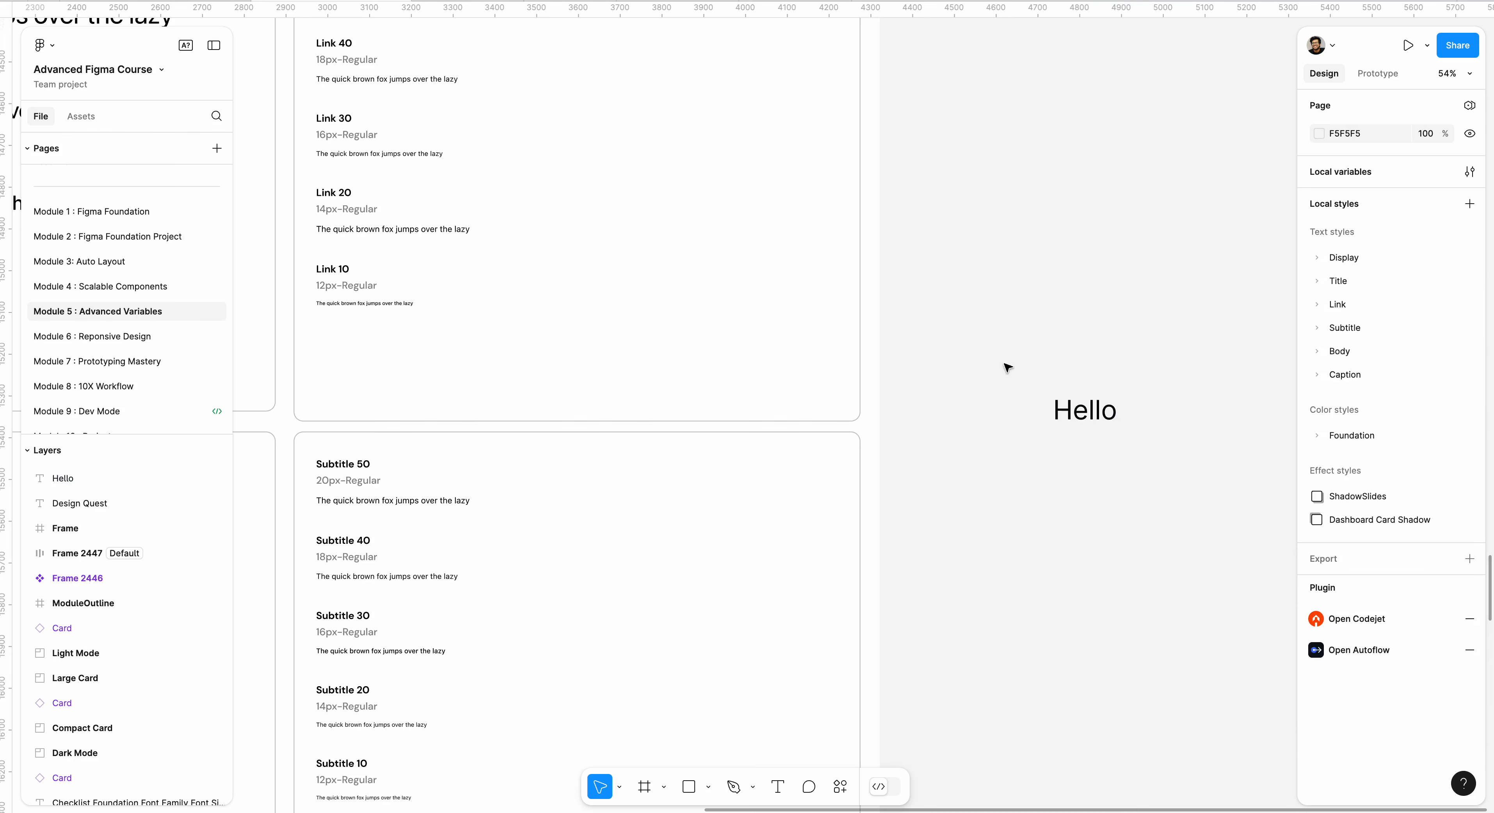
{"action": "left_click_drag", "start_coordinate": [1003, 364], "coordinate": [1188, 468]}
{"action": "key", "text": "Delete"}
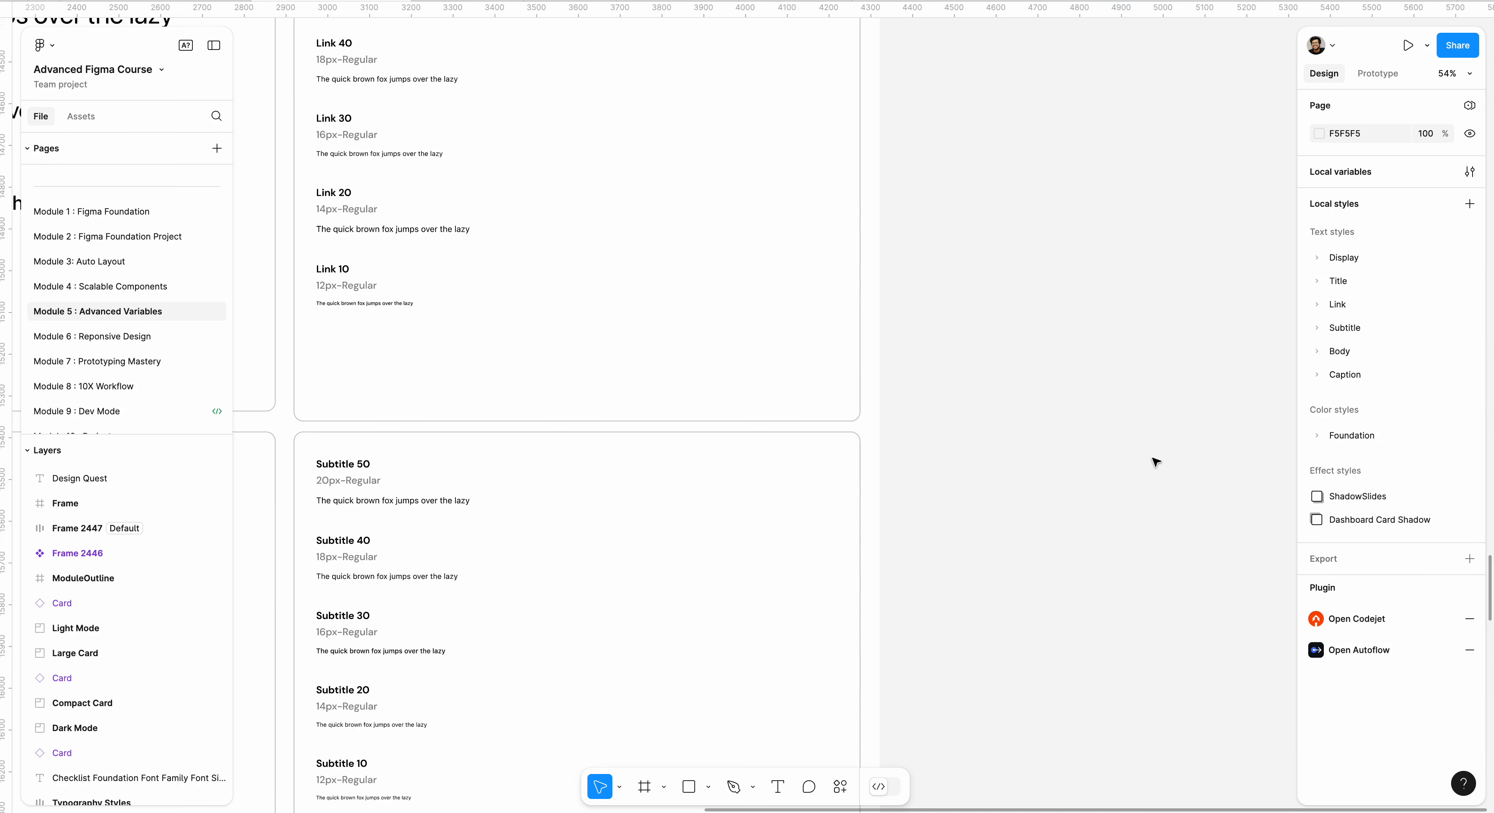
Step: Go to the Modes section containing the Light Mode, Dark Mode, Compact Card and Large Card frames
{"action": "scroll", "coordinate": [857, 418], "scroll_direction": "down", "scroll_amount": 8}
{"action": "scroll", "coordinate": [857, 420], "scroll_direction": "down", "scroll_amount": 10}
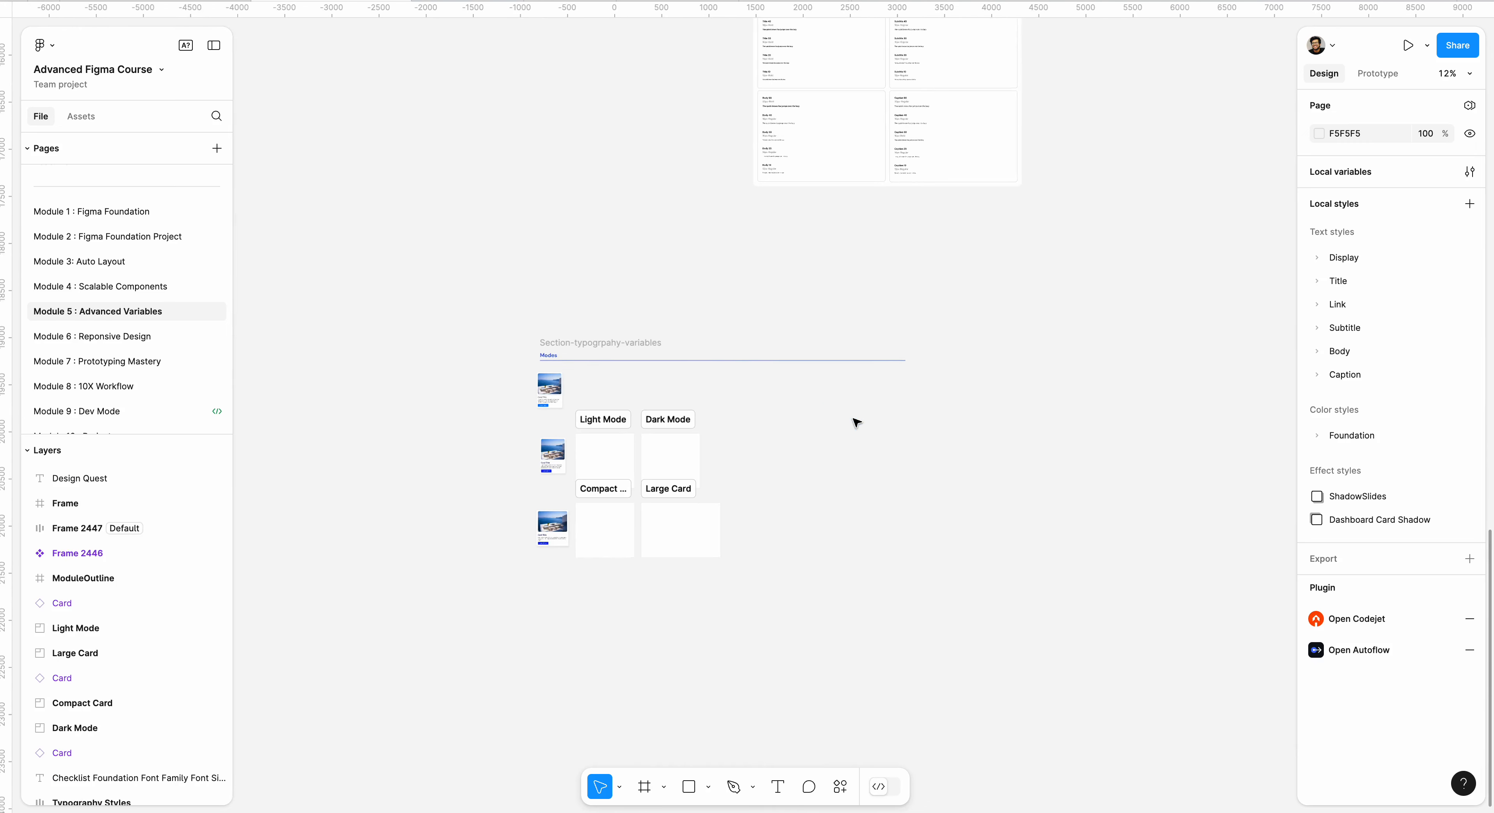
{"action": "scroll", "coordinate": [617, 466], "scroll_direction": "up", "scroll_amount": 5}
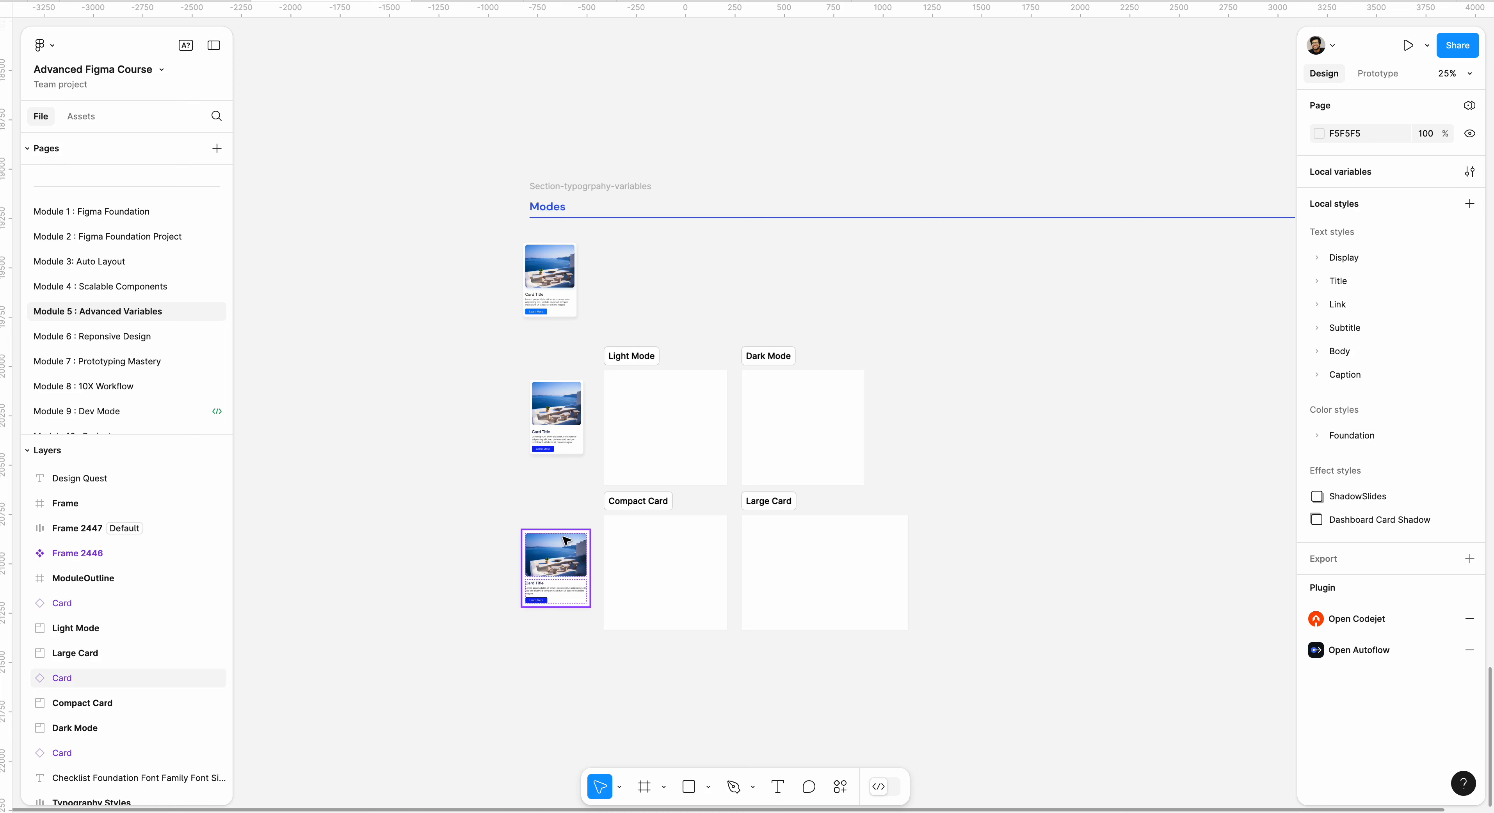
{"action": "scroll", "coordinate": [566, 541], "scroll_direction": "up", "scroll_amount": 2}
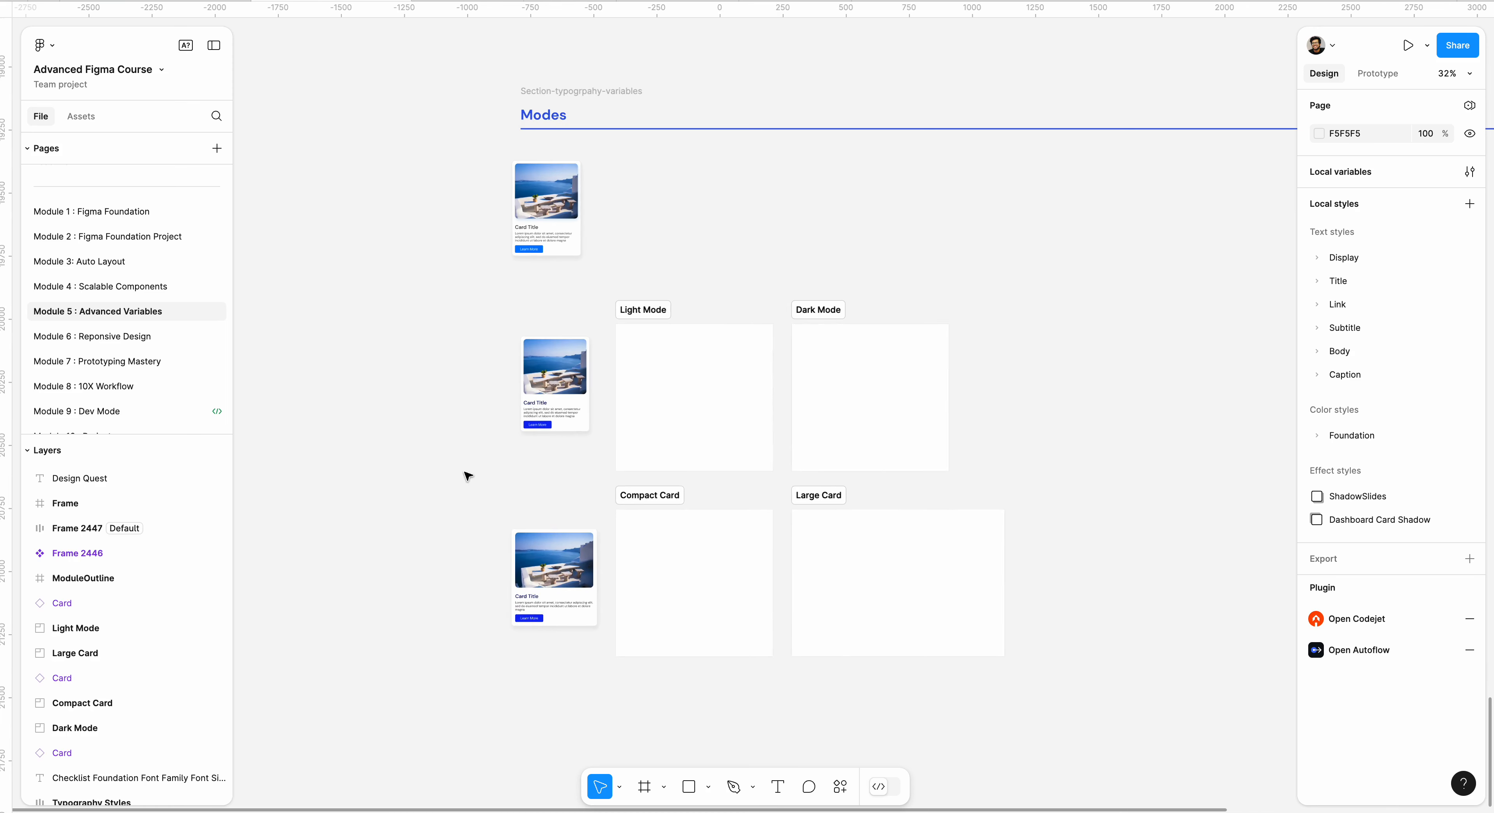